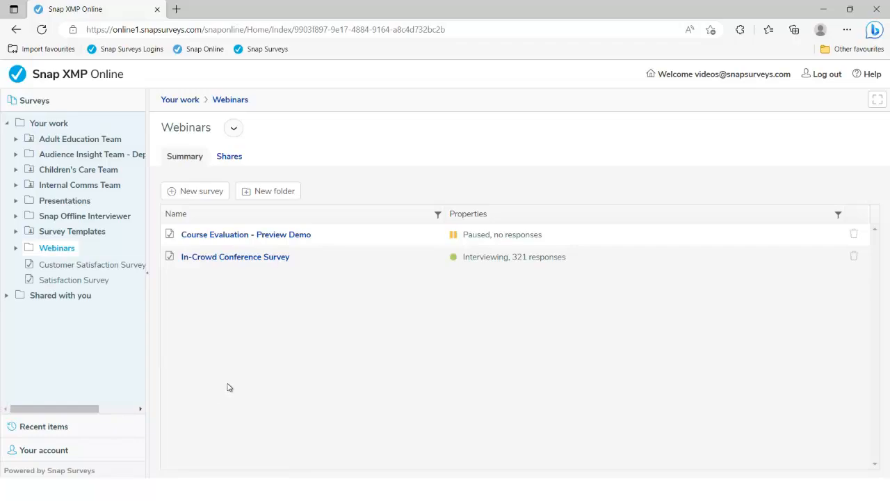
Step: Launch a preview of Course Evaluation - Preview Demo from its Collect settings
{"action": "left_click", "coordinate": [243, 235]}
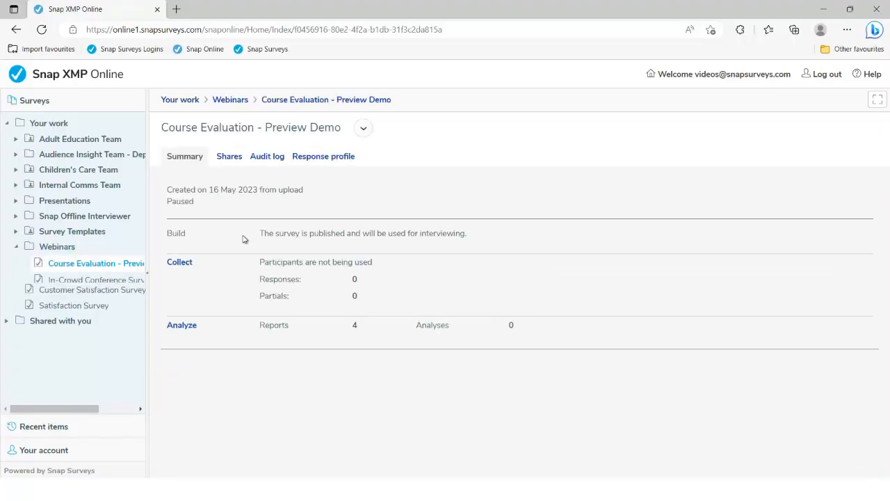
{"action": "left_click", "coordinate": [183, 263]}
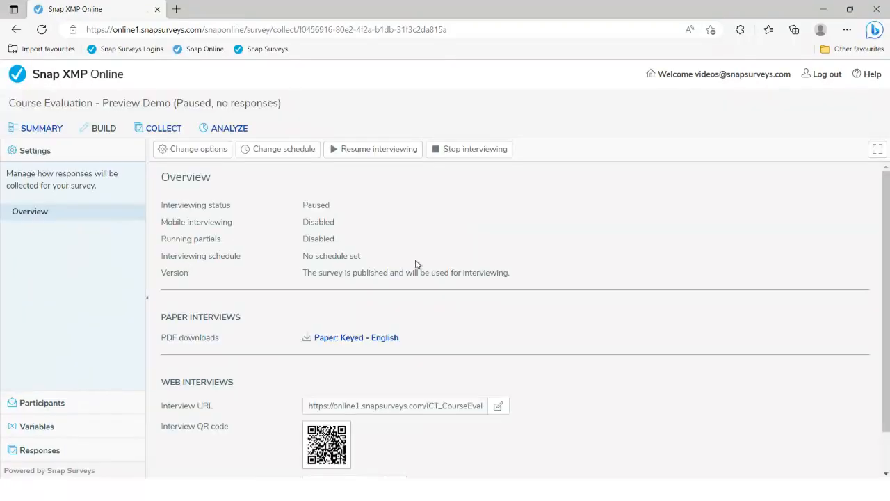
{"action": "scroll", "coordinate": [418, 264], "scroll_direction": "down", "scroll_amount": 2}
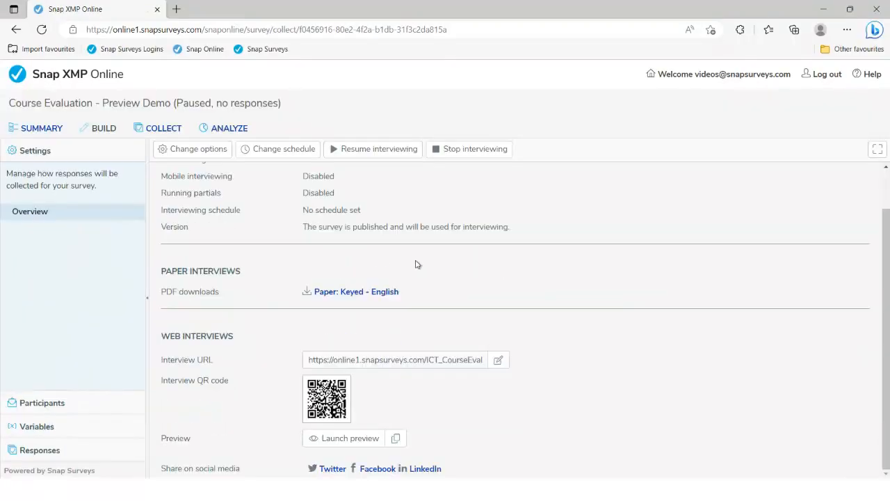
{"action": "left_click", "coordinate": [345, 440]}
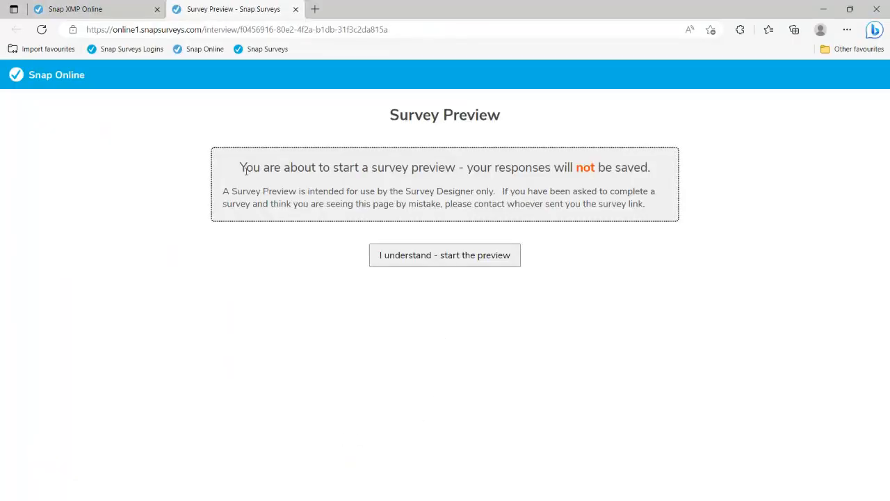
Step: Acknowledge the unsaved-responses warning, start the preview and pass the welcome page
{"action": "left_click_drag", "start_coordinate": [240, 167], "coordinate": [653, 165]}
{"action": "left_click", "coordinate": [603, 305]}
{"action": "left_click", "coordinate": [431, 263]}
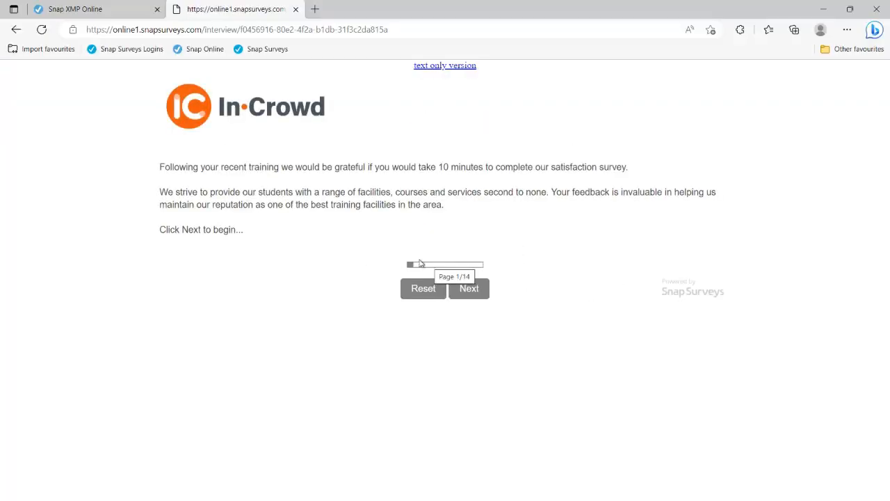
{"action": "left_click", "coordinate": [462, 290]}
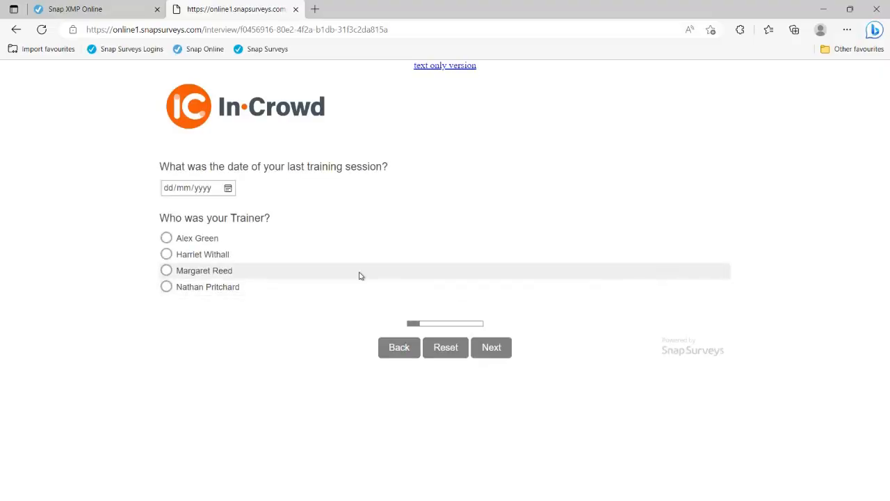
Step: Set the training date to 16/05/2023 and choose the last trainer
{"action": "left_click", "coordinate": [227, 188]}
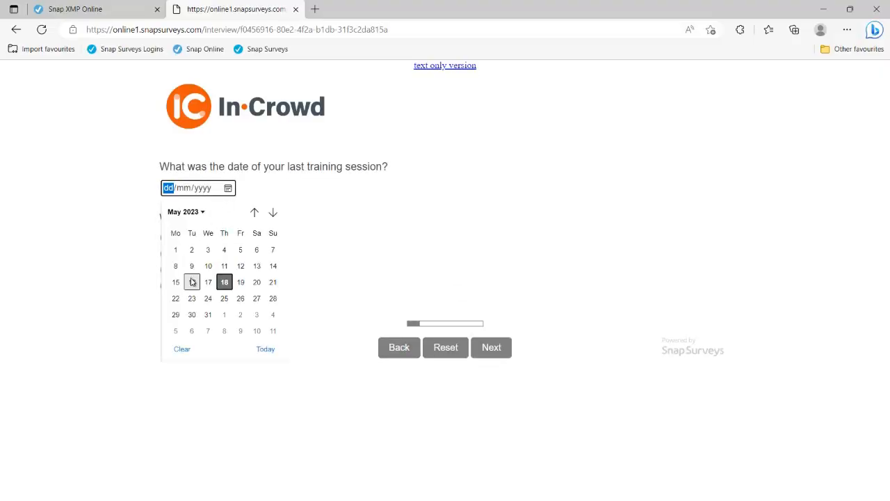
{"action": "left_click", "coordinate": [191, 282]}
{"action": "left_click", "coordinate": [190, 256]}
{"action": "left_click", "coordinate": [191, 273]}
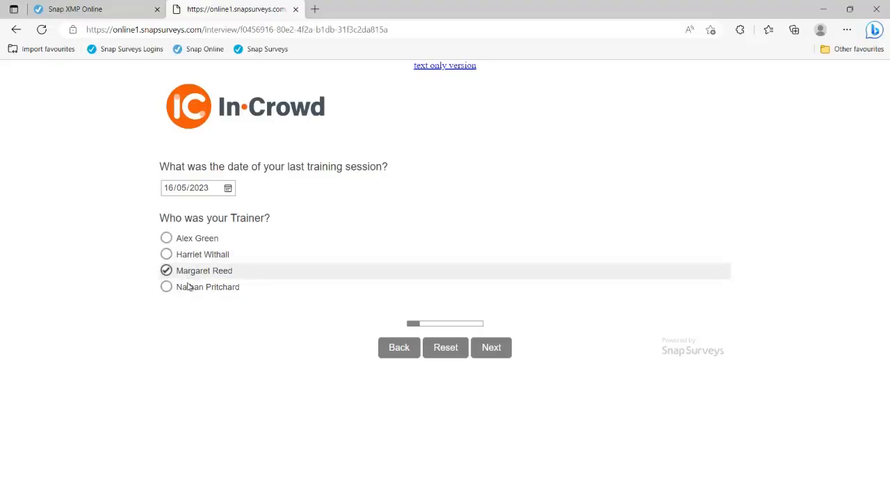
{"action": "left_click", "coordinate": [188, 286]}
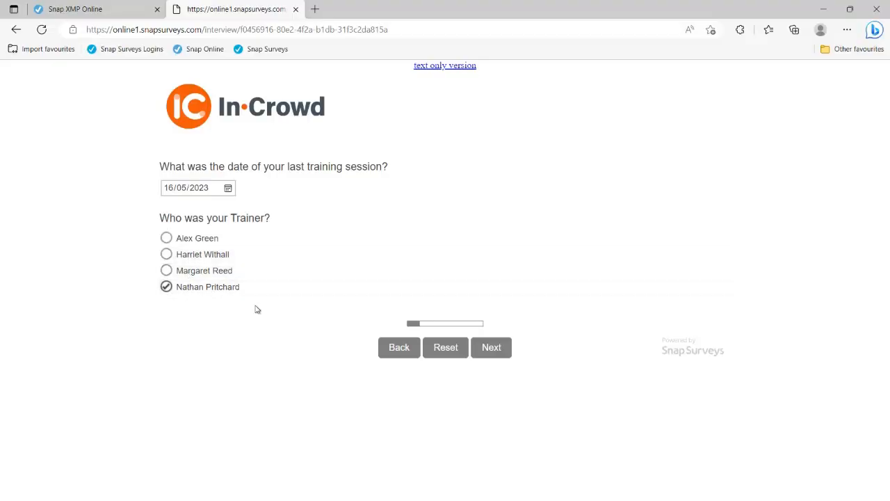
Step: Rate the instructor Enthusiastic 3, Friendly 2, Knowledgeable 4, and pick Internet Browsers as topic
{"action": "left_click", "coordinate": [491, 347]}
{"action": "left_click", "coordinate": [395, 186]}
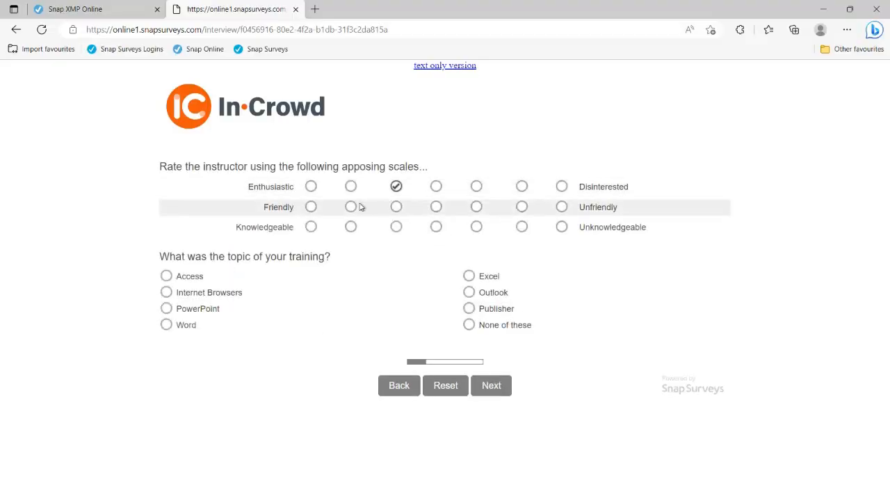
{"action": "left_click", "coordinate": [350, 207]}
{"action": "left_click", "coordinate": [436, 226]}
{"action": "left_click", "coordinate": [469, 276]}
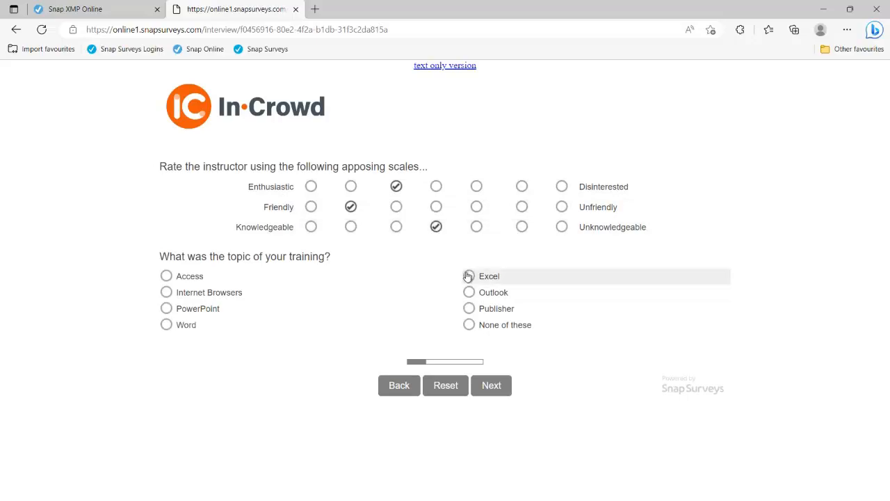
{"action": "left_click", "coordinate": [469, 292]}
{"action": "left_click", "coordinate": [225, 297]}
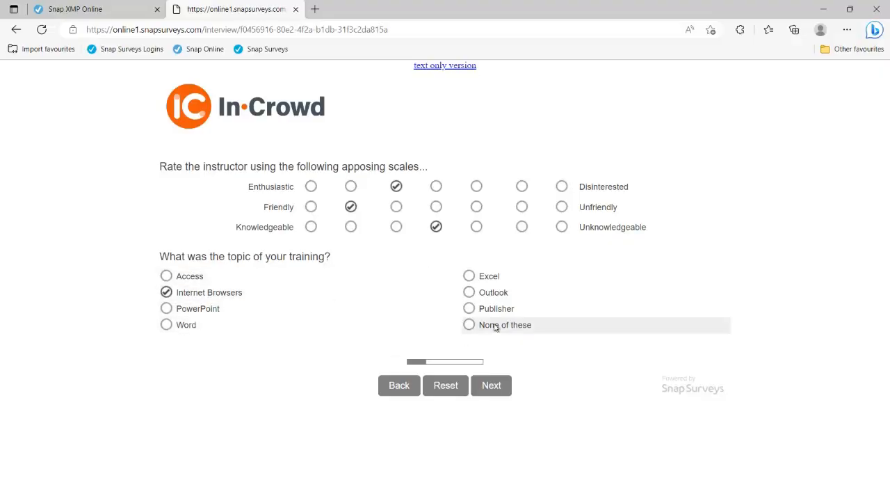
Step: Rate website information and speed of booking process as 1 on the booking page
{"action": "left_click", "coordinate": [492, 386]}
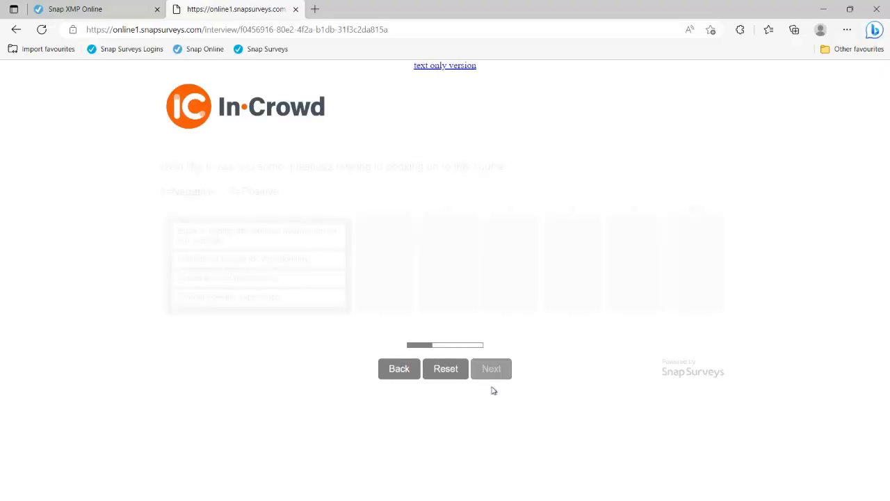
{"action": "left_click_drag", "start_coordinate": [281, 238], "coordinate": [411, 252]}
{"action": "left_click_drag", "start_coordinate": [309, 251], "coordinate": [534, 253]}
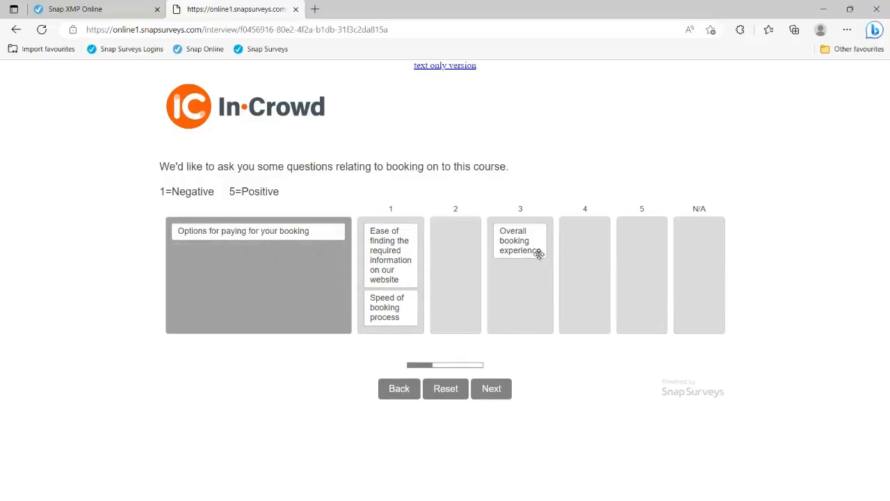
{"action": "left_click", "coordinate": [492, 389]}
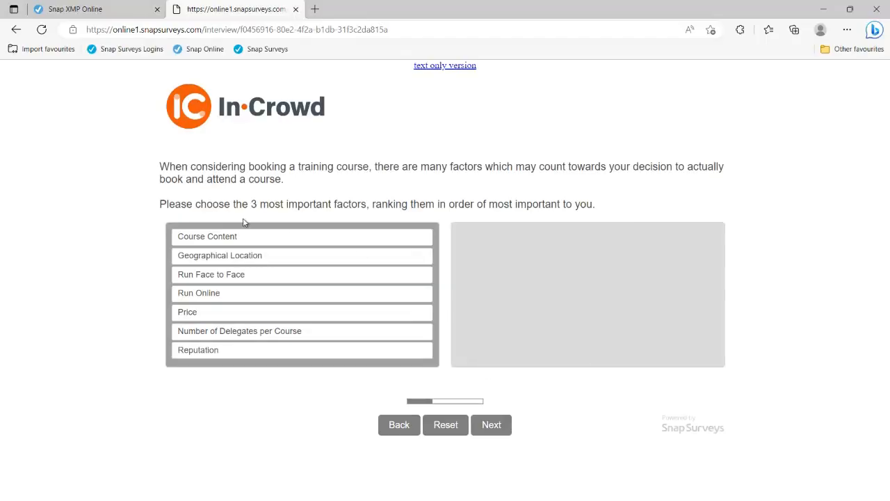
Step: Rank Run Online first, Run Face to Face second and Reputation third
{"action": "left_click_drag", "start_coordinate": [248, 204], "coordinate": [368, 203]}
{"action": "left_click_drag", "start_coordinate": [224, 254], "coordinate": [486, 243]}
{"action": "left_click_drag", "start_coordinate": [328, 252], "coordinate": [563, 264]}
{"action": "left_click_drag", "start_coordinate": [411, 264], "coordinate": [622, 288]}
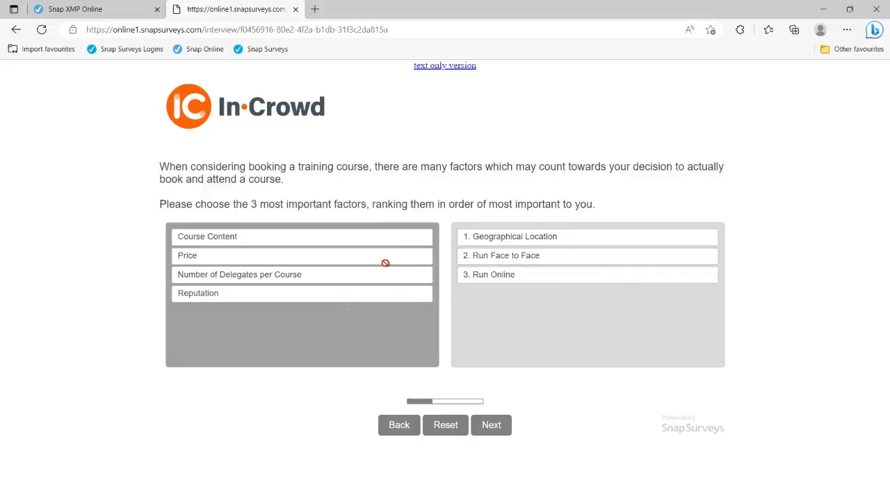
{"action": "left_click_drag", "start_coordinate": [524, 276], "coordinate": [298, 255]}
{"action": "left_click_drag", "start_coordinate": [263, 304], "coordinate": [531, 296]}
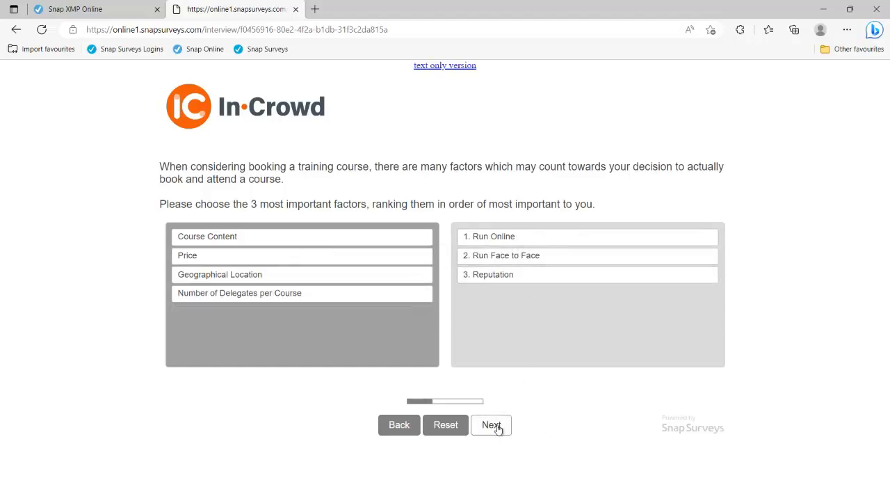
Step: Rate Course content 3/2, Instructor satisfaction 2, User guides 3/3, Value for money 1/5
{"action": "left_click", "coordinate": [498, 429]}
{"action": "left_click", "coordinate": [293, 276]}
{"action": "left_click", "coordinate": [376, 276]}
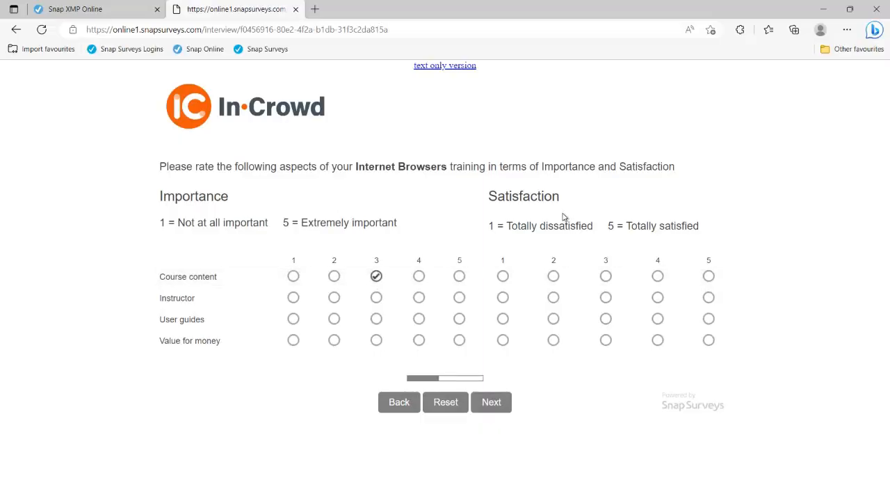
{"action": "left_click", "coordinate": [554, 277]}
{"action": "left_click", "coordinate": [554, 298]}
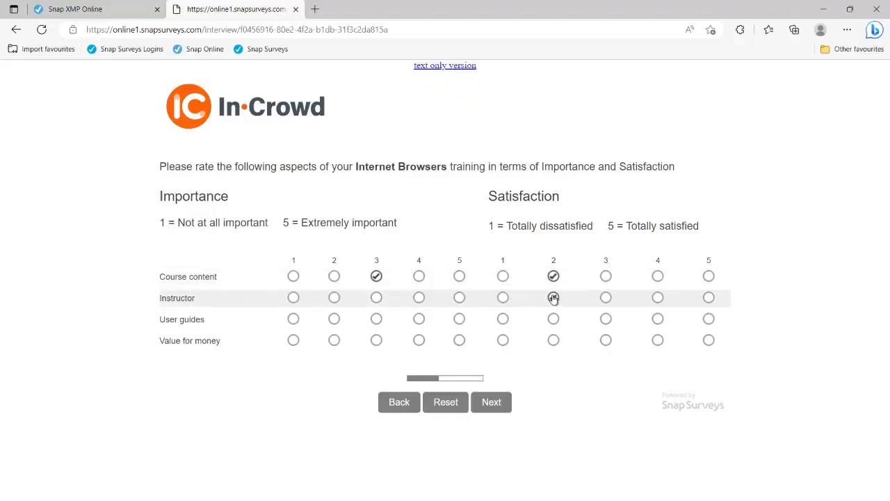
{"action": "left_click", "coordinate": [377, 319]}
{"action": "left_click", "coordinate": [606, 319]}
{"action": "left_click", "coordinate": [294, 341]}
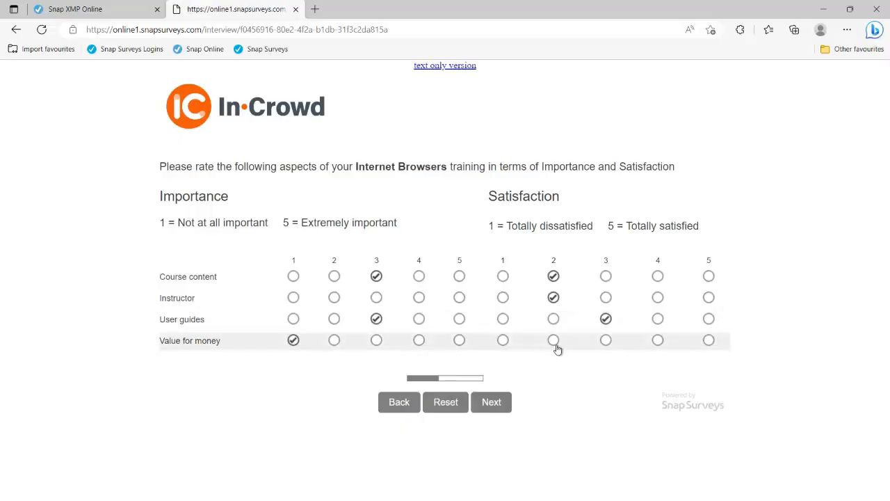
{"action": "left_click", "coordinate": [709, 340]}
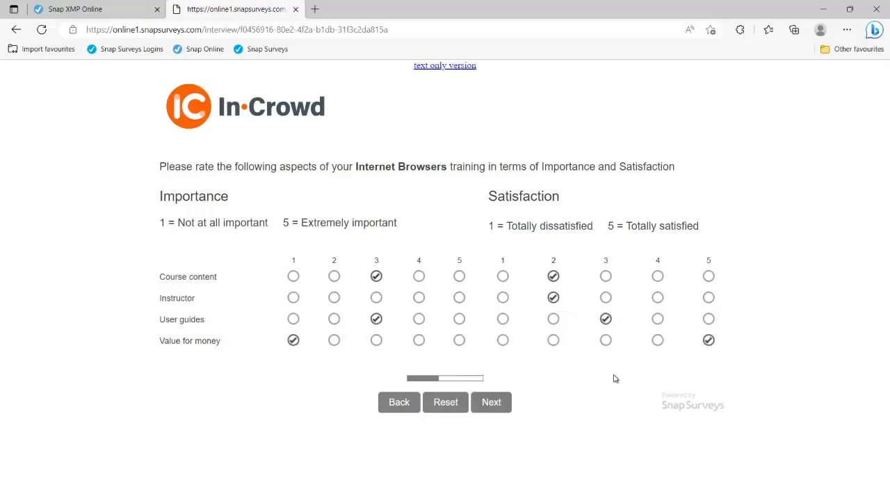
{"action": "left_click", "coordinate": [505, 400]}
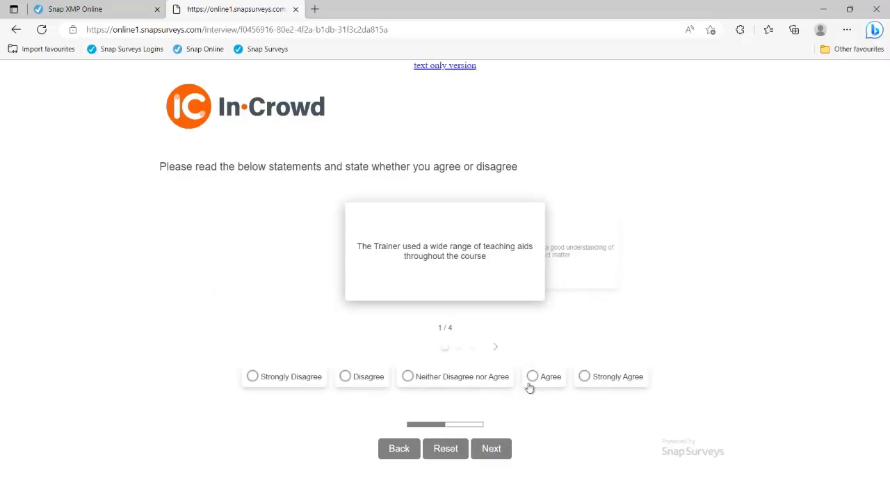
Step: Answer the statements Agree, Neither, Strongly Agree, Neither, and skip the comments question
{"action": "left_click", "coordinate": [533, 379]}
{"action": "left_click", "coordinate": [455, 378]}
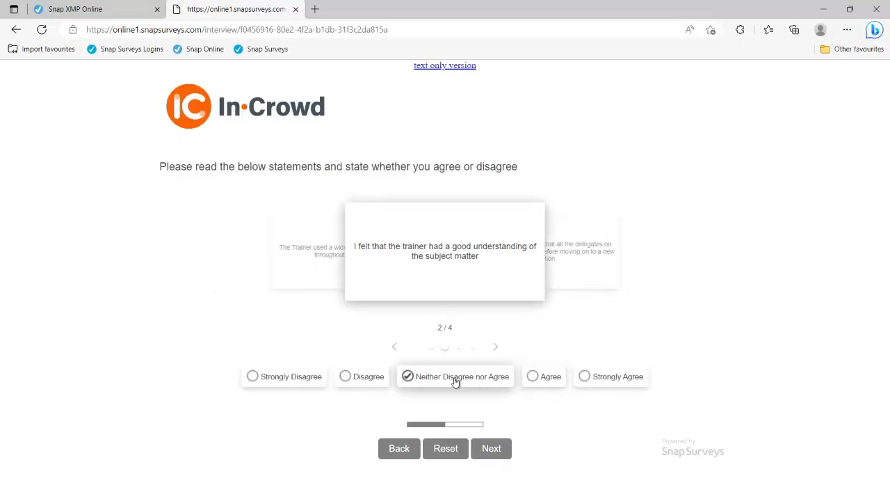
{"action": "left_click", "coordinate": [583, 378]}
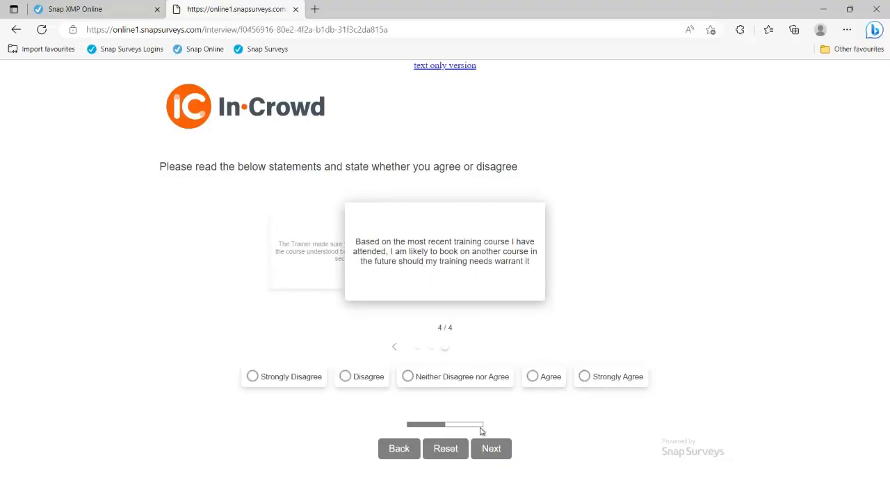
{"action": "left_click", "coordinate": [462, 381]}
{"action": "left_click", "coordinate": [492, 449]}
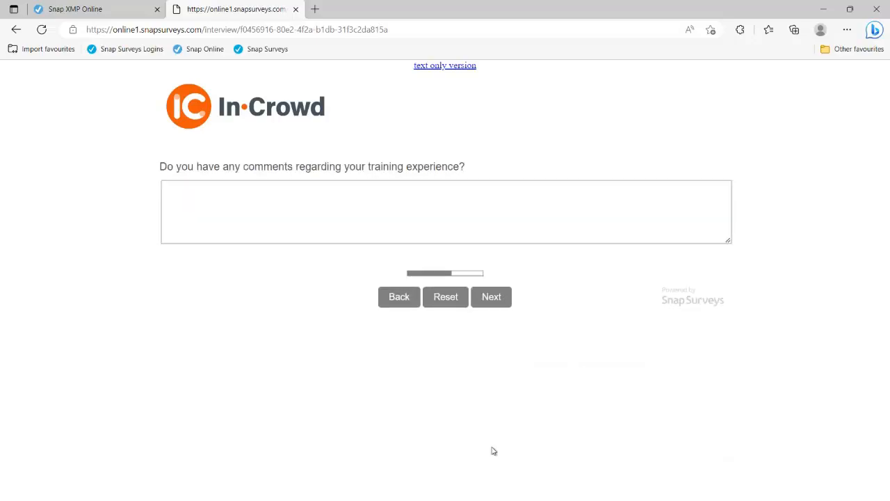
{"action": "left_click", "coordinate": [493, 303]}
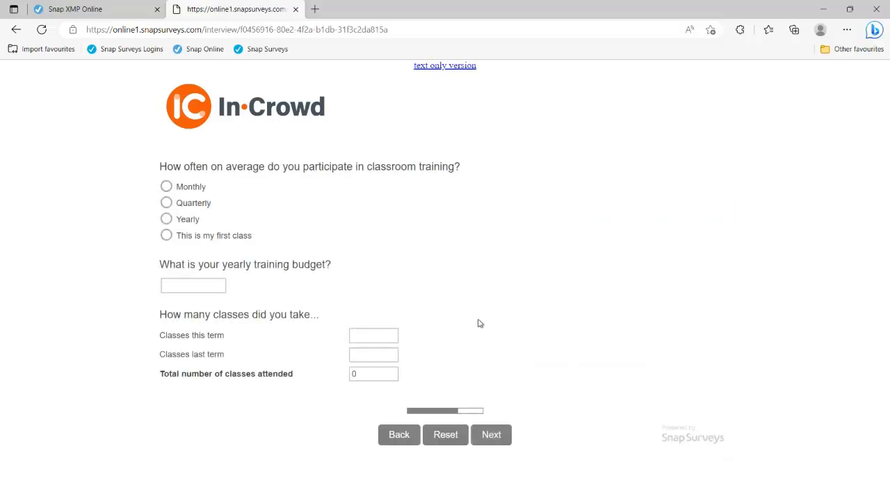
Step: Enter a £2500 training budget and 'two' classes this term, giving a total of 7
{"action": "left_click", "coordinate": [197, 285]}
{"action": "type", "text": "£2500"}
{"action": "left_click", "coordinate": [354, 335]}
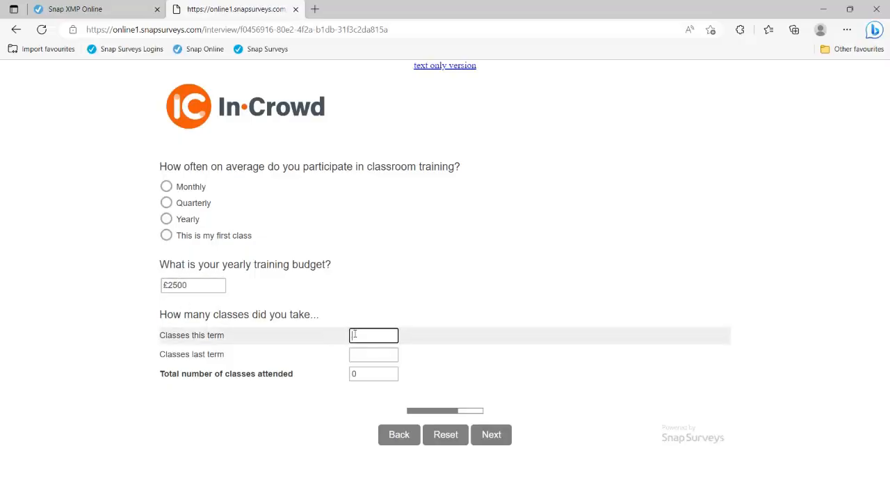
{"action": "type", "text": "two"}
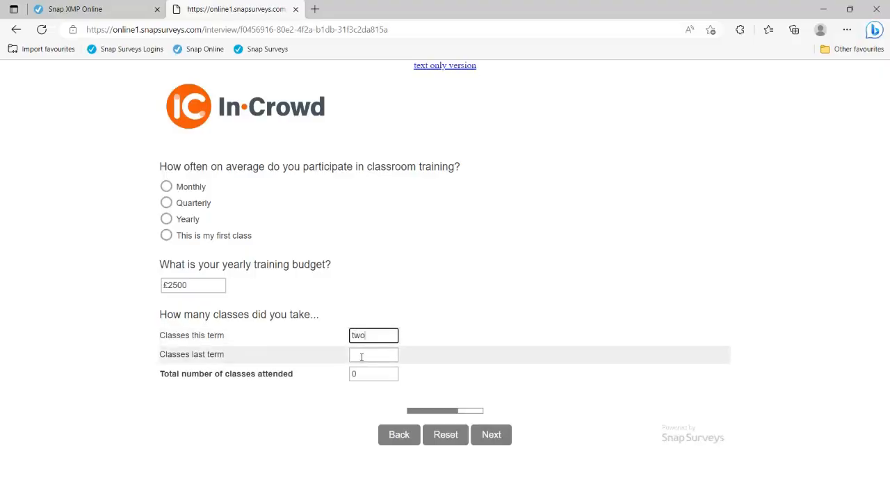
{"action": "left_click", "coordinate": [362, 356]}
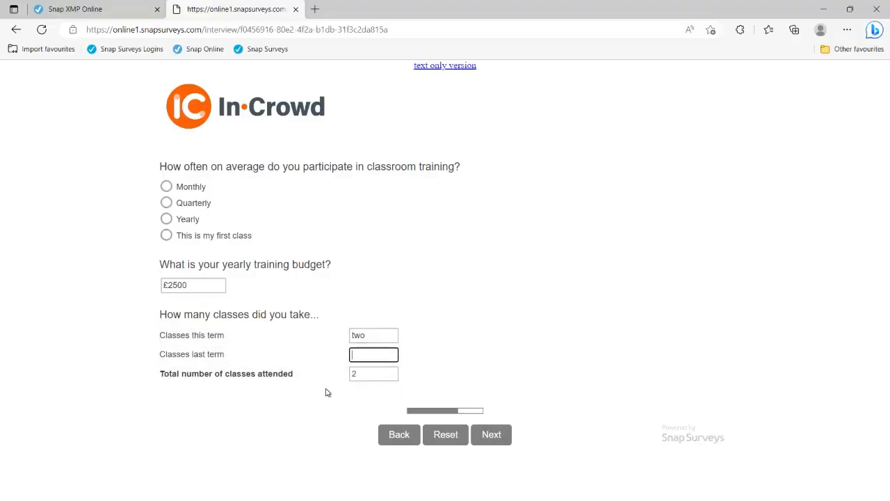
{"action": "key", "text": "Tab"}
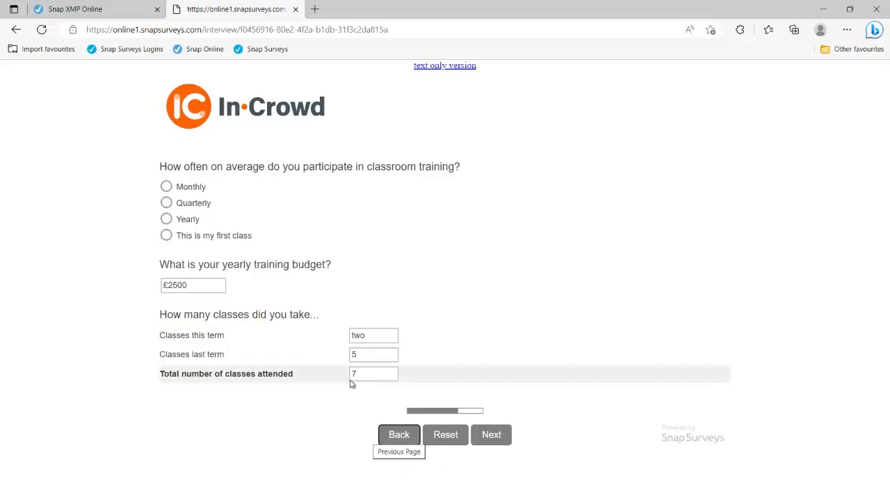
{"action": "left_click", "coordinate": [507, 441]}
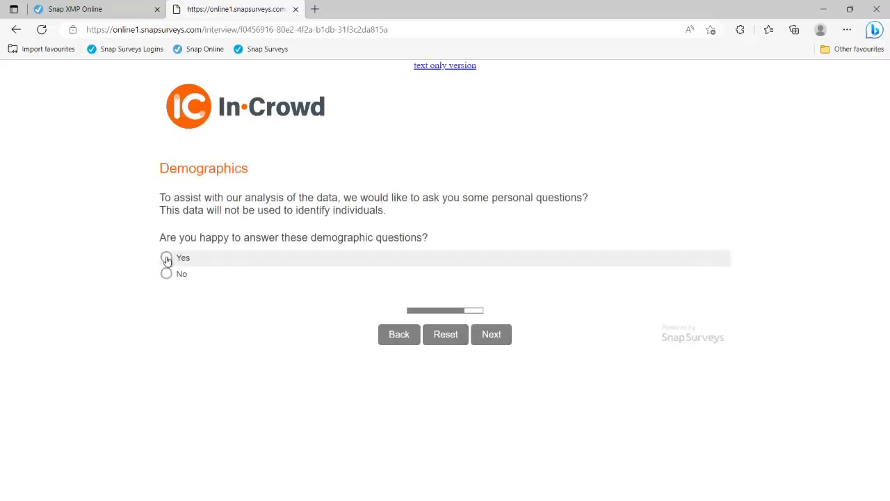
Step: Answer age 25 - 34 and gender 'I describe myself in another way'
{"action": "left_click", "coordinate": [167, 259]}
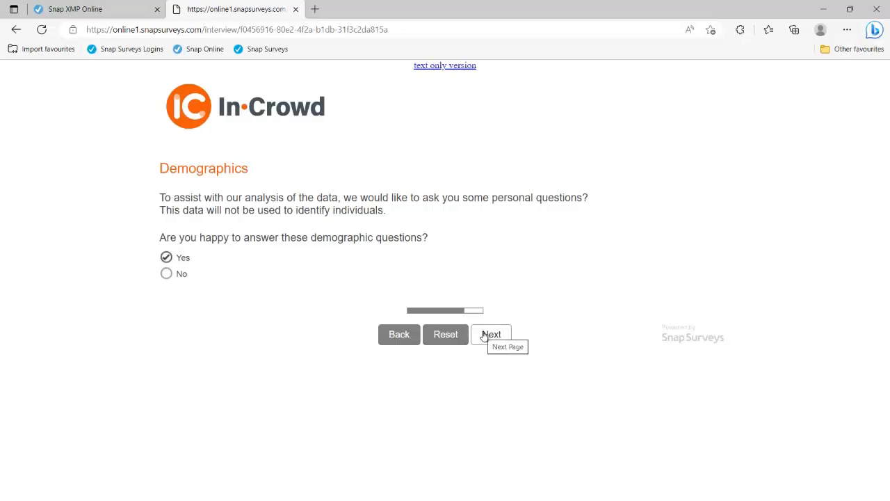
{"action": "left_click", "coordinate": [485, 336]}
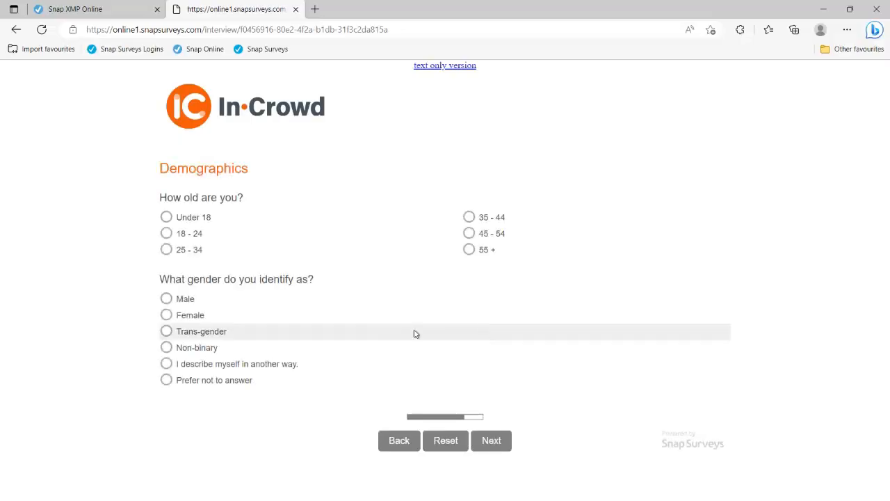
{"action": "left_click", "coordinate": [197, 252]}
{"action": "left_click", "coordinate": [170, 299]}
{"action": "left_click", "coordinate": [166, 363]}
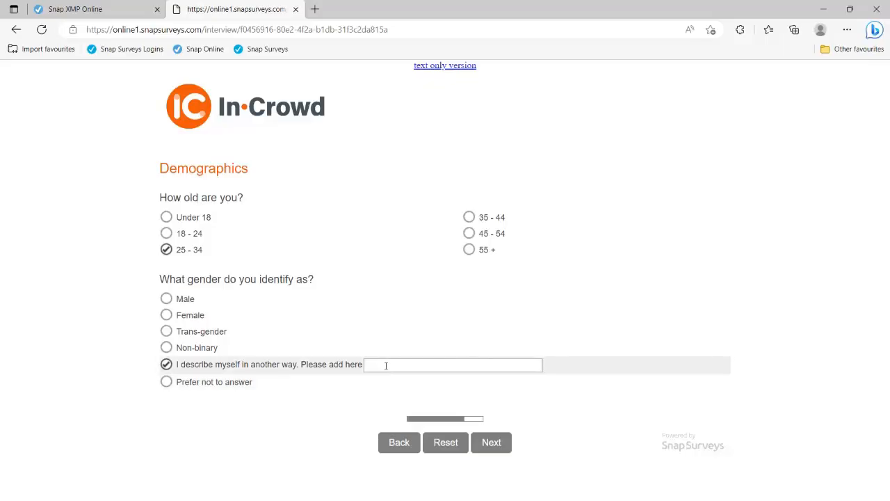
{"action": "left_click", "coordinate": [490, 445]}
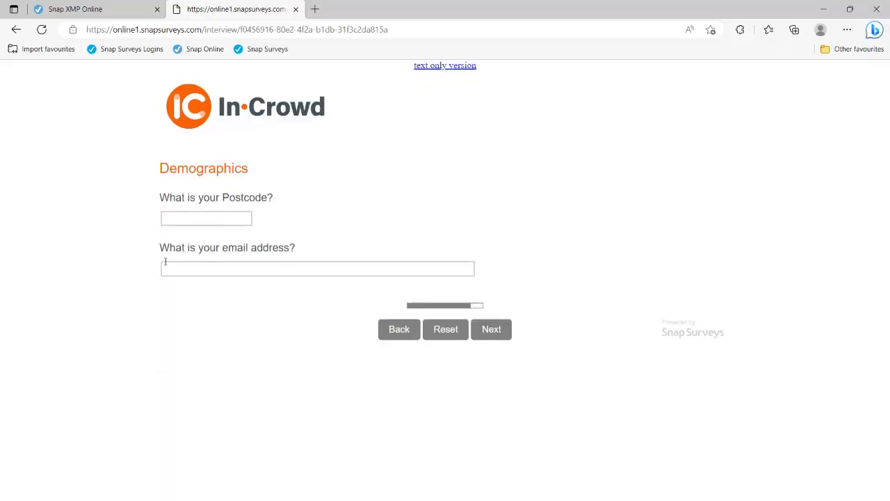
Step: Fill the email answer with the saved email address
{"action": "left_click", "coordinate": [171, 215]}
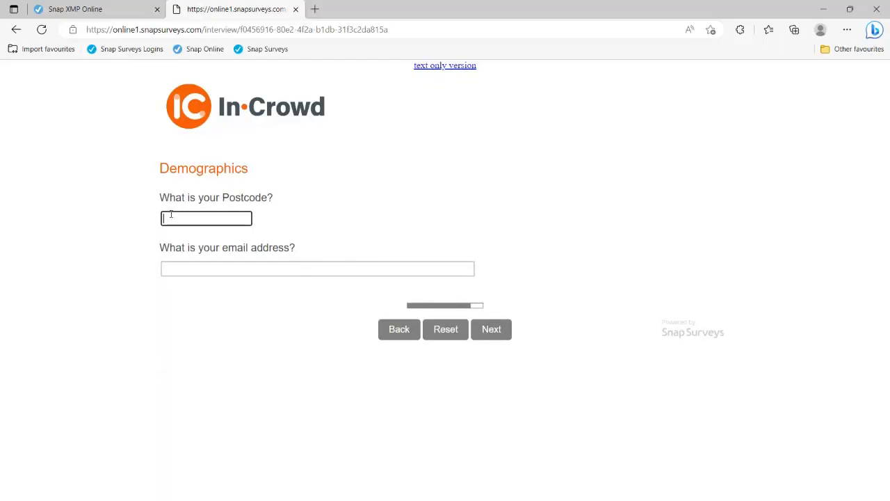
{"action": "left_click", "coordinate": [119, 238]}
{"action": "left_click", "coordinate": [198, 267]}
{"action": "left_click", "coordinate": [137, 286]}
{"action": "left_click", "coordinate": [182, 269]}
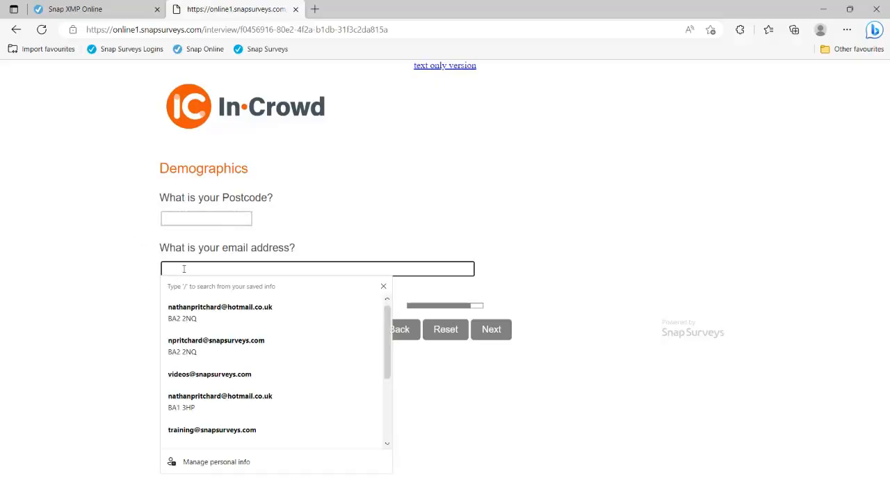
{"action": "left_click", "coordinate": [206, 307]}
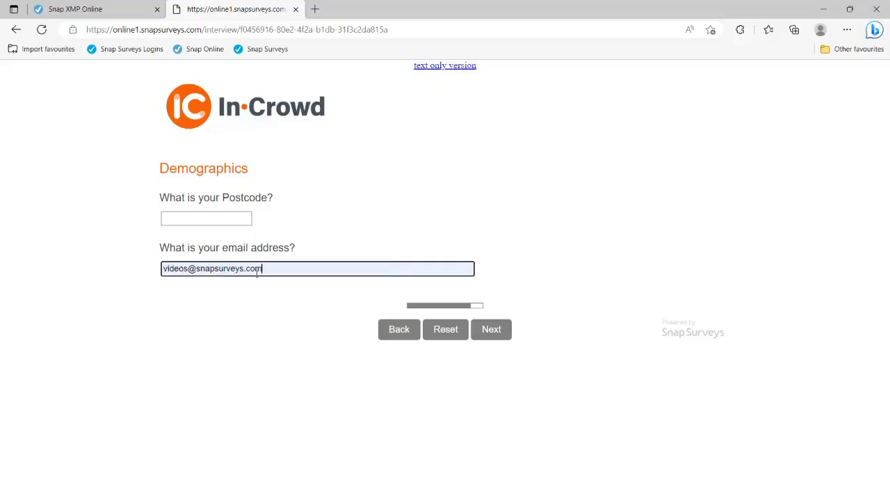
Step: Remove .com to confirm the invalid email is rejected, then correct it
{"action": "left_click", "coordinate": [244, 270]}
{"action": "left_click_drag", "start_coordinate": [244, 269], "coordinate": [271, 269]}
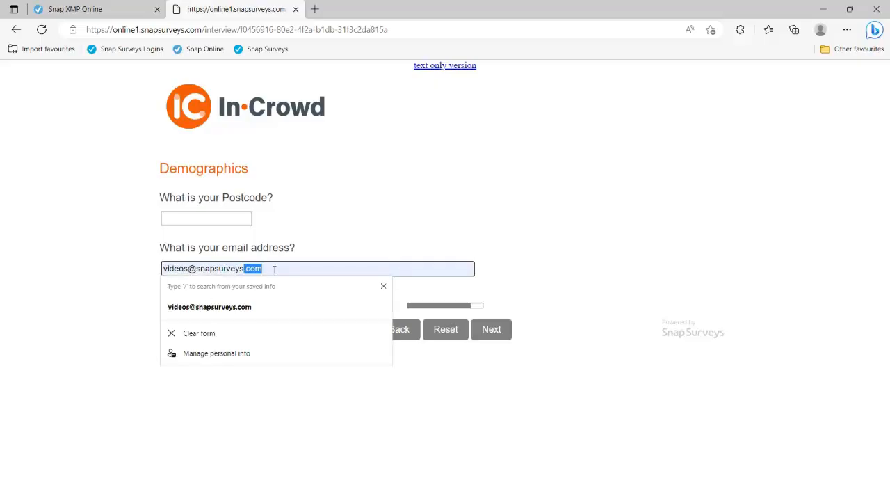
{"action": "key", "text": "BackSpace"}
{"action": "left_click", "coordinate": [256, 388]}
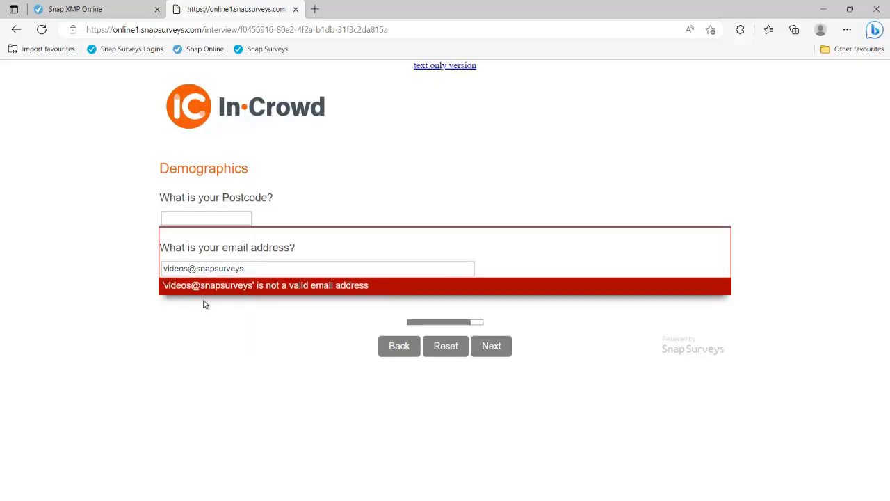
{"action": "left_click", "coordinate": [255, 269]}
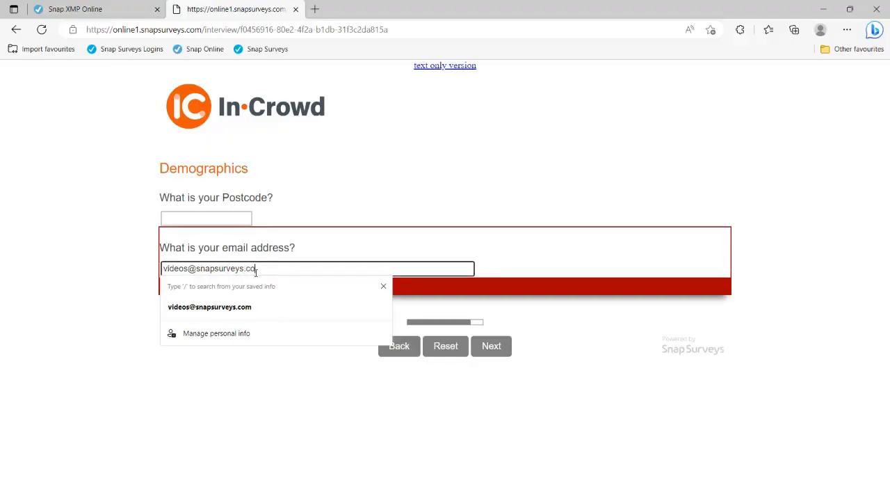
{"action": "left_click", "coordinate": [235, 398]}
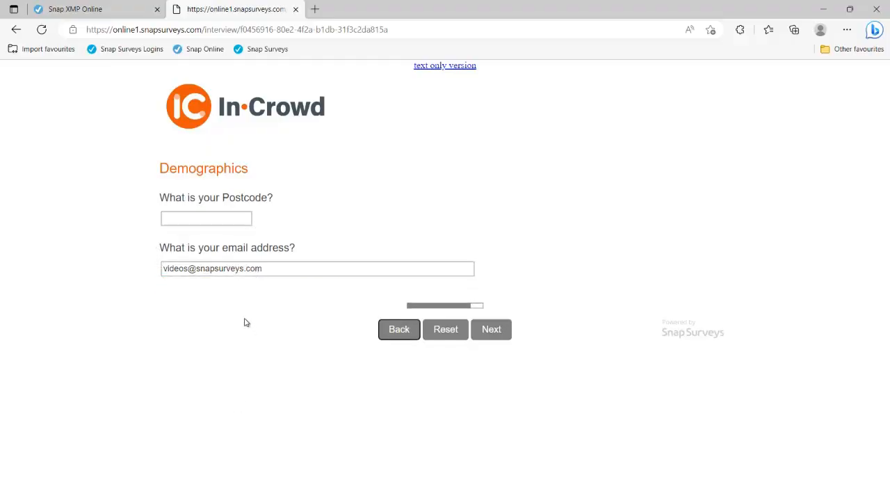
{"action": "left_click", "coordinate": [496, 341]}
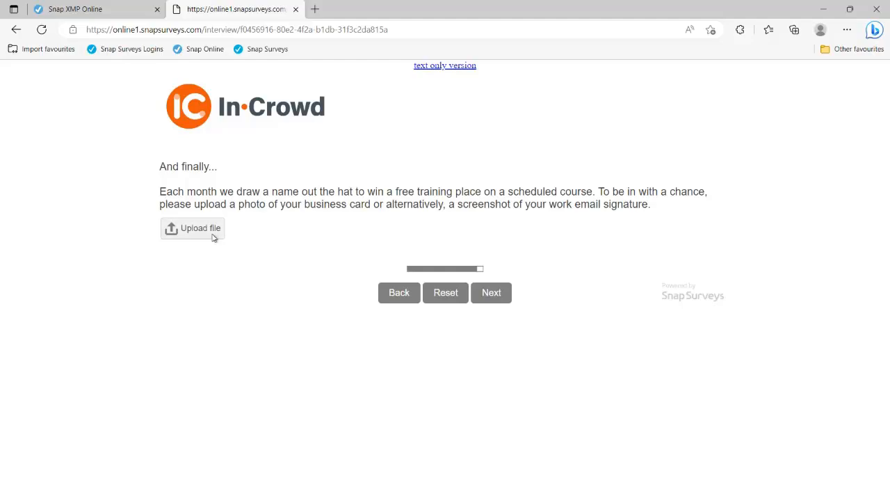
Step: Skip the photo upload, reach the thank-you page and close the preview tab
{"action": "left_click", "coordinate": [215, 235]}
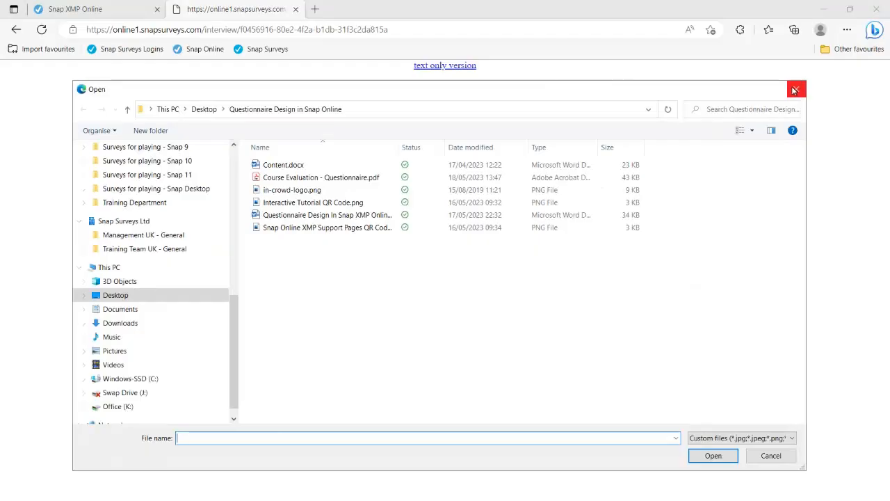
{"action": "left_click", "coordinate": [795, 90]}
{"action": "left_click", "coordinate": [506, 294]}
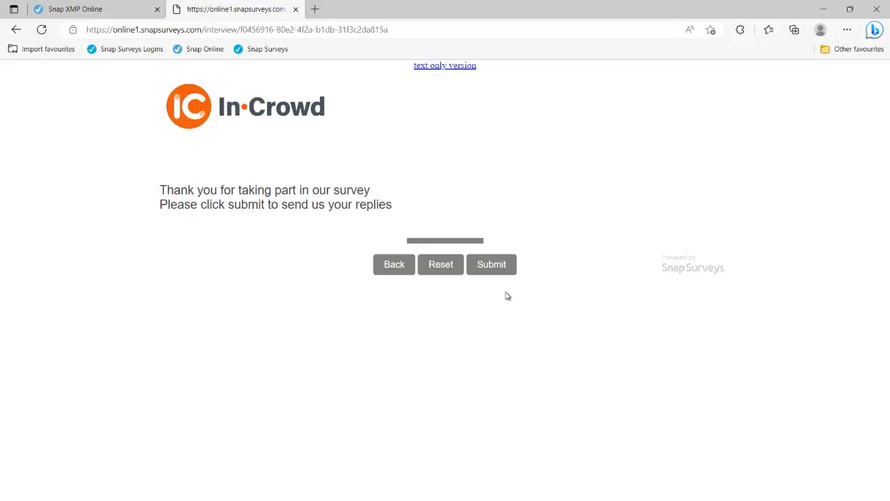
{"action": "left_click", "coordinate": [296, 9]}
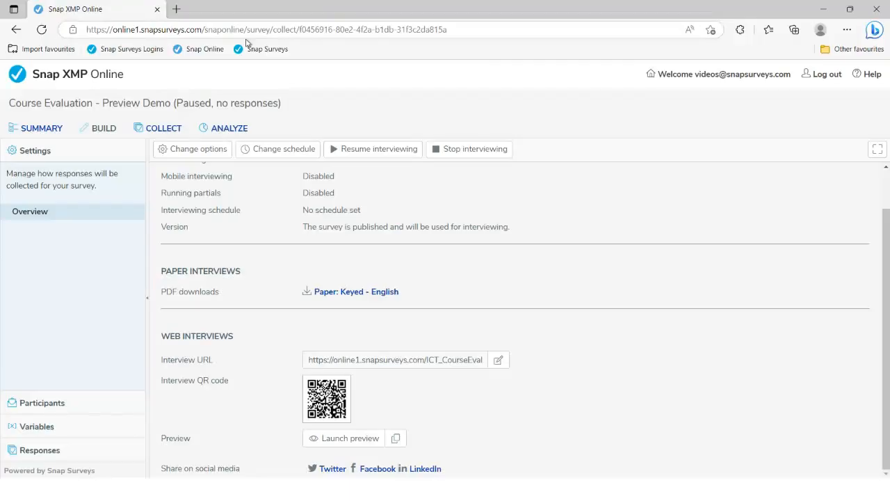
Step: From Your work, open the Webinars folder and start a new survey, browsing the templates
{"action": "left_click", "coordinate": [71, 74]}
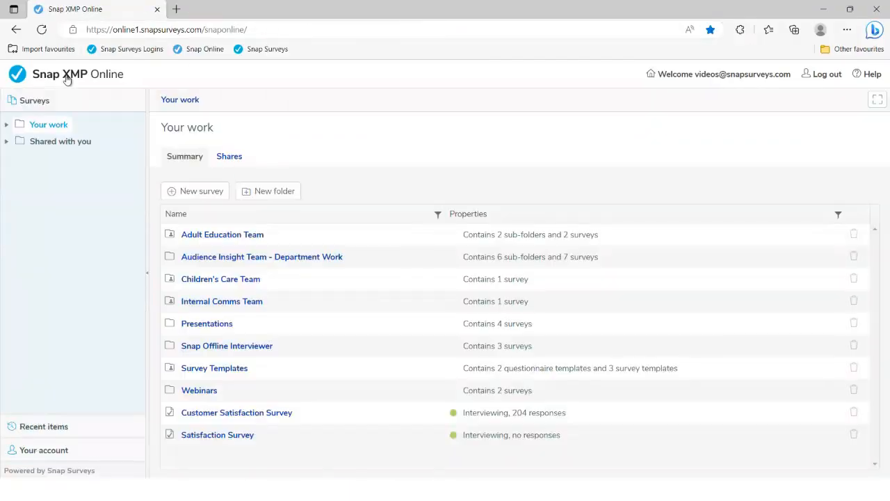
{"action": "left_click", "coordinate": [201, 390]}
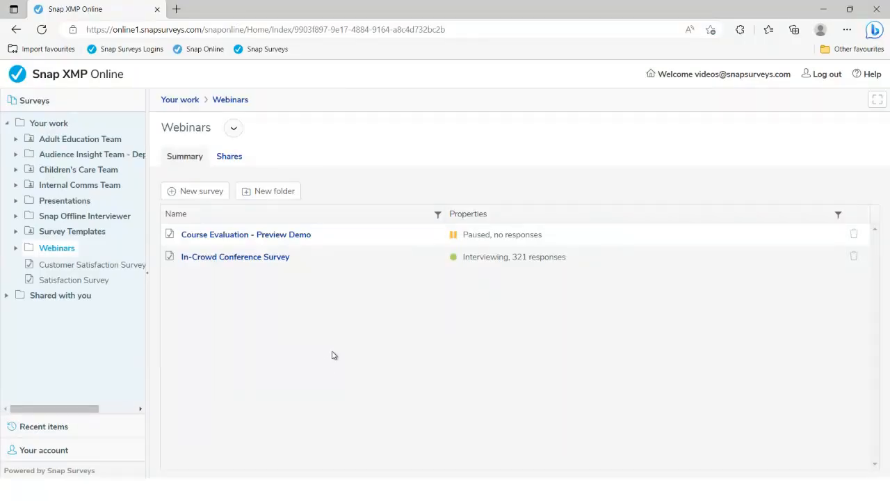
{"action": "left_click", "coordinate": [187, 199]}
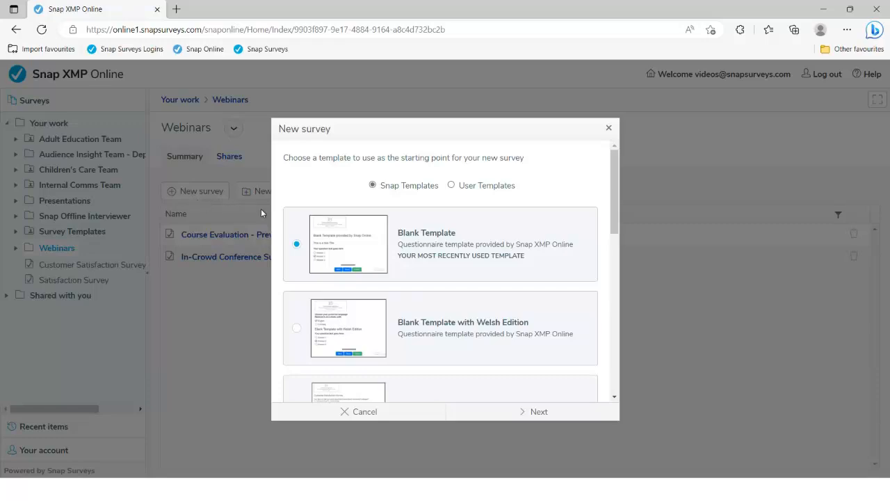
{"action": "mouse_move", "coordinate": [369, 232]}
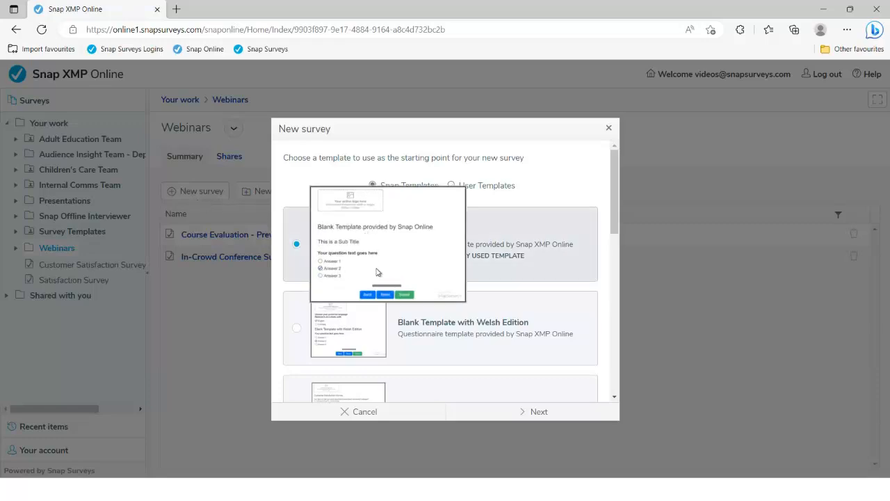
{"action": "scroll", "coordinate": [514, 312], "scroll_direction": "down", "scroll_amount": 2}
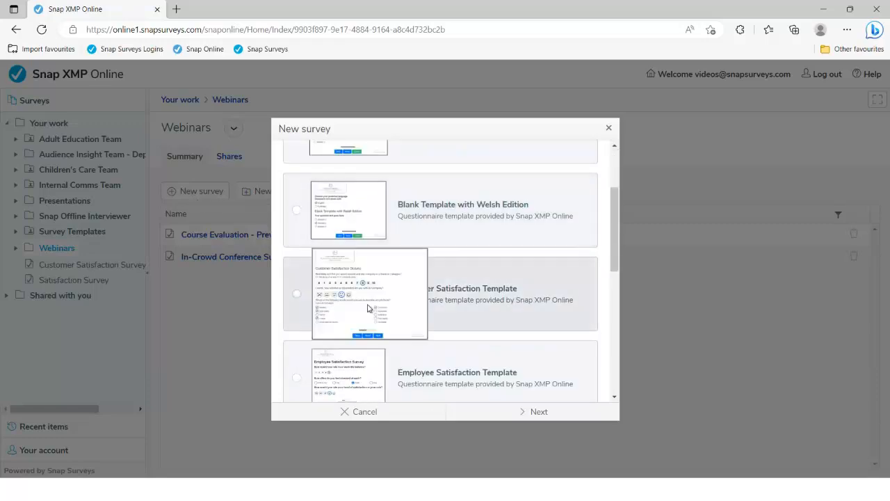
{"action": "scroll", "coordinate": [507, 312], "scroll_direction": "down", "scroll_amount": 1}
{"action": "mouse_move", "coordinate": [344, 306]}
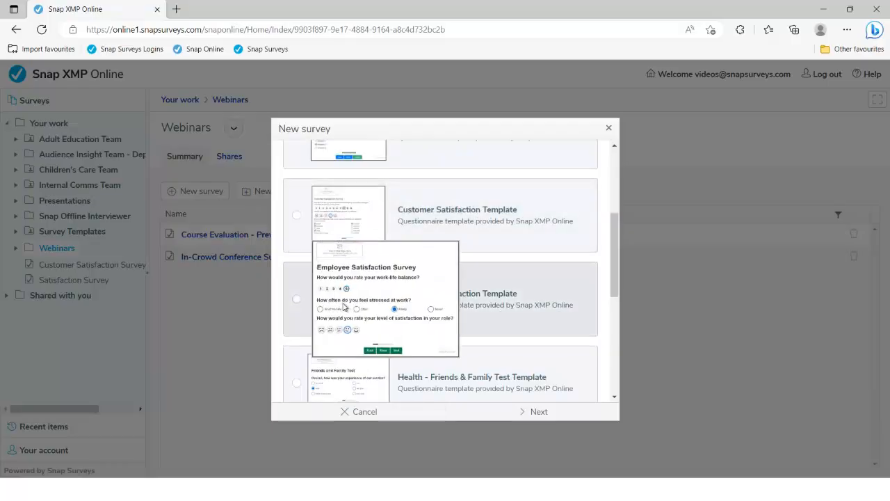
{"action": "left_click_drag", "start_coordinate": [615, 264], "coordinate": [611, 191]}
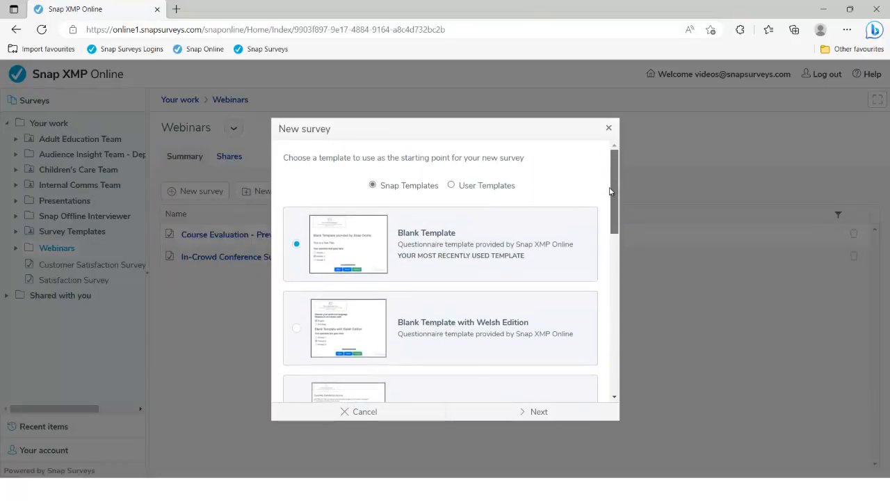
Step: Check User Templates, return to Snap Templates and select Customer Satisfaction Template
{"action": "left_click", "coordinate": [478, 187]}
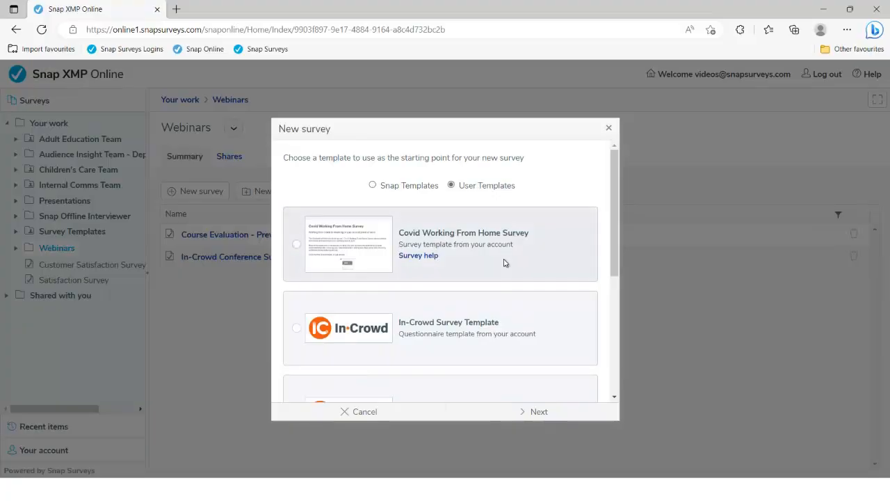
{"action": "mouse_move", "coordinate": [369, 326]}
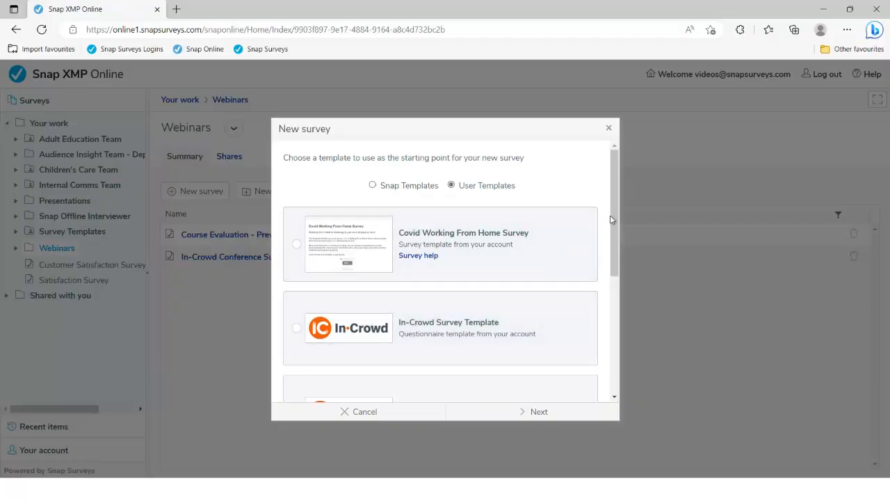
{"action": "mouse_move", "coordinate": [613, 217]}
{"action": "left_mouse_down"}
{"action": "mouse_move", "coordinate": [612, 324]}
{"action": "mouse_move", "coordinate": [617, 210]}
{"action": "left_mouse_up"}
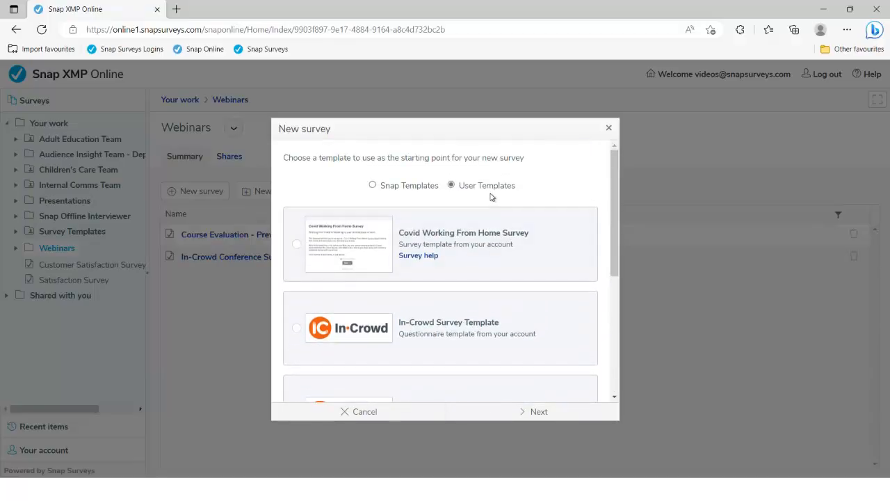
{"action": "left_click", "coordinate": [402, 186]}
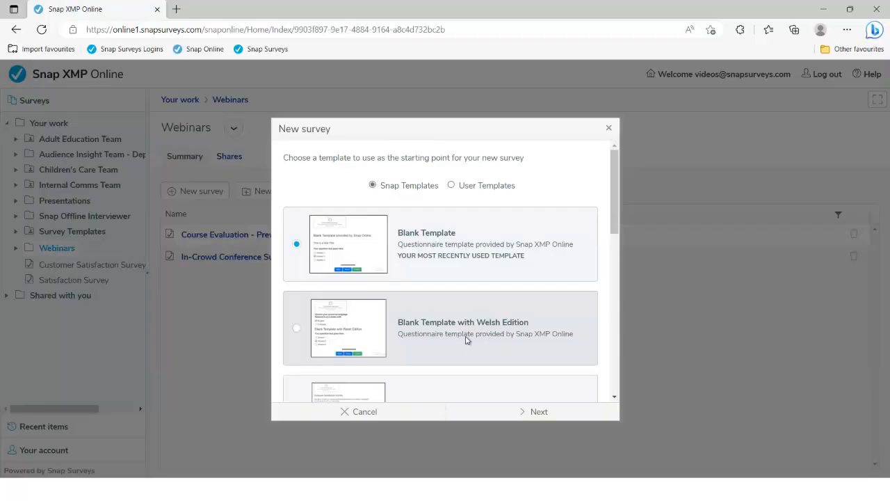
{"action": "left_click_drag", "start_coordinate": [614, 217], "coordinate": [614, 235]}
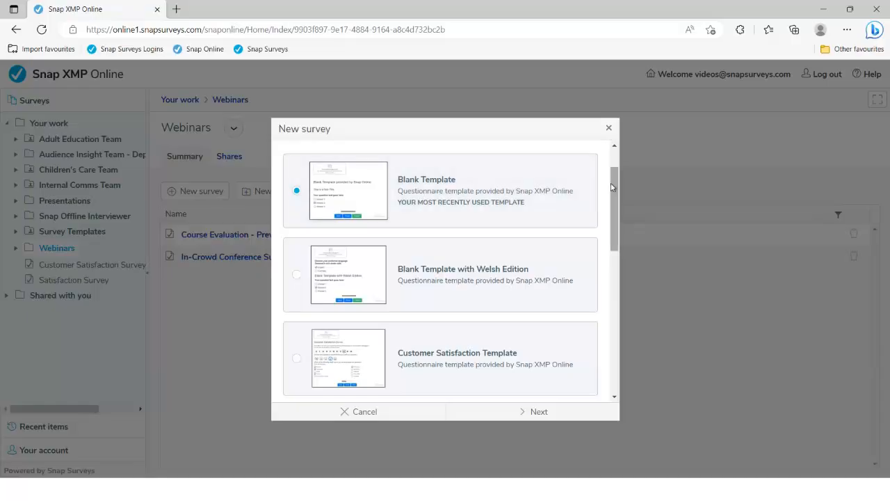
{"action": "left_click_drag", "start_coordinate": [615, 182], "coordinate": [618, 242]}
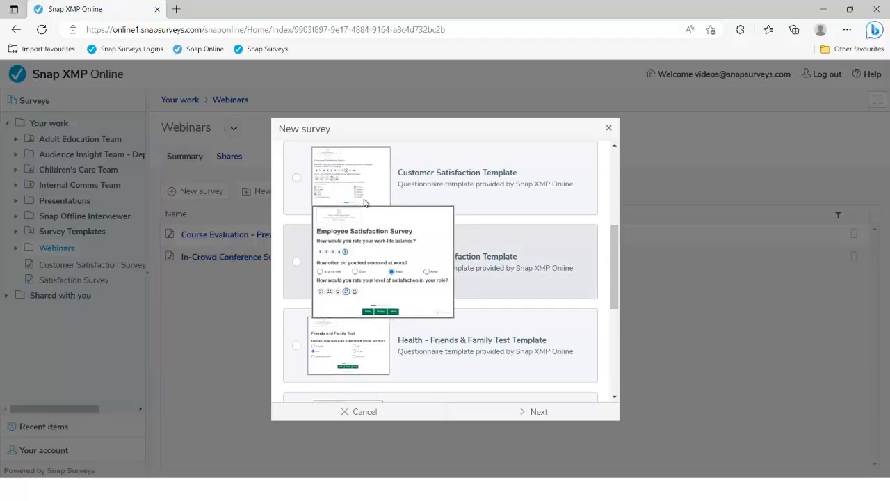
{"action": "mouse_move", "coordinate": [361, 191]}
{"action": "left_click", "coordinate": [302, 189]}
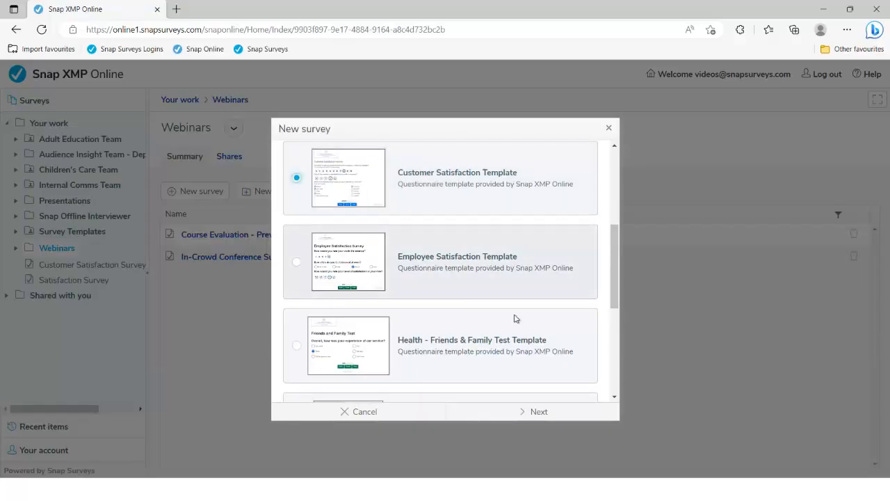
Step: Name the new survey 'Customer Sat surve' and create it from the template
{"action": "left_click", "coordinate": [529, 416]}
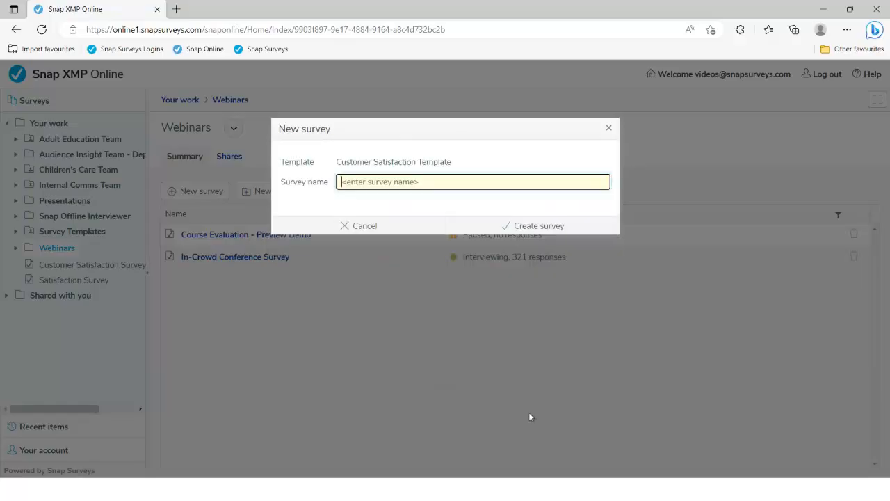
{"action": "type", "text": "Customer Sat survey"}
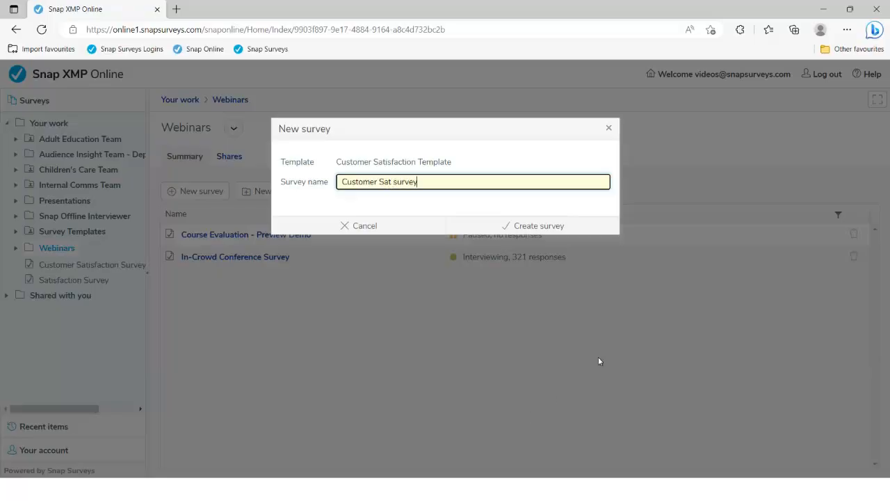
{"action": "left_click", "coordinate": [534, 226]}
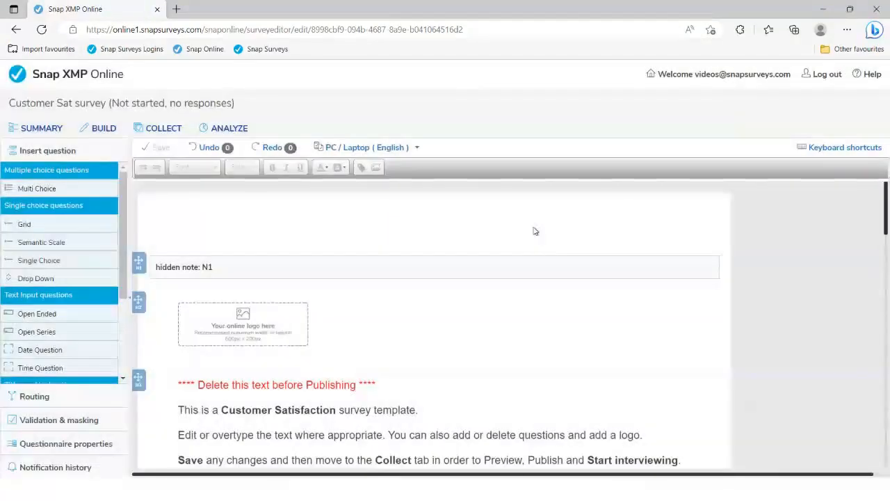
Step: Scroll through the template questions and select the 'How responsive have we been' question
{"action": "scroll", "coordinate": [529, 271], "scroll_direction": "down", "scroll_amount": 2}
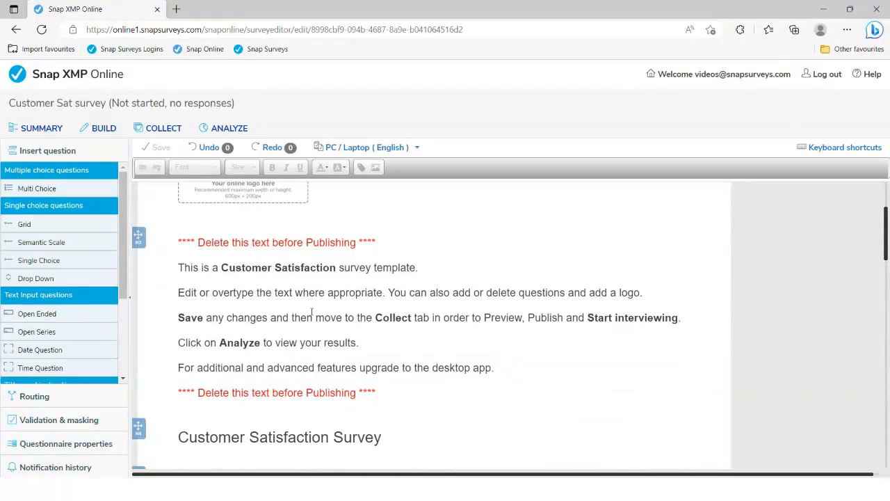
{"action": "scroll", "coordinate": [312, 316], "scroll_direction": "down", "scroll_amount": 3}
{"action": "scroll", "coordinate": [312, 316], "scroll_direction": "down", "scroll_amount": 2}
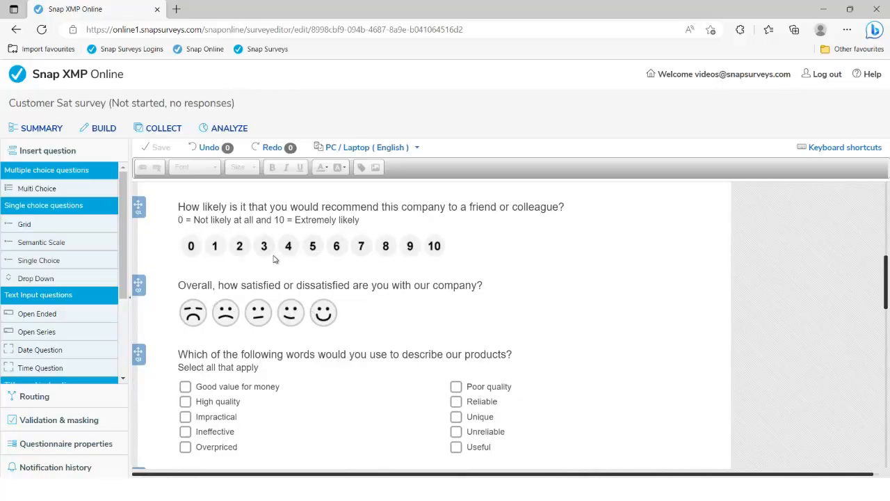
{"action": "scroll", "coordinate": [385, 322], "scroll_direction": "down", "scroll_amount": 1}
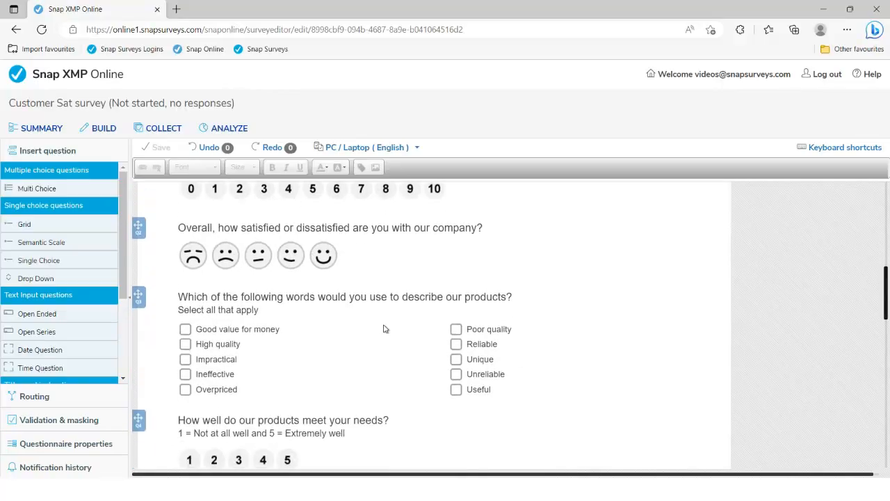
{"action": "scroll", "coordinate": [387, 341], "scroll_direction": "down", "scroll_amount": 4}
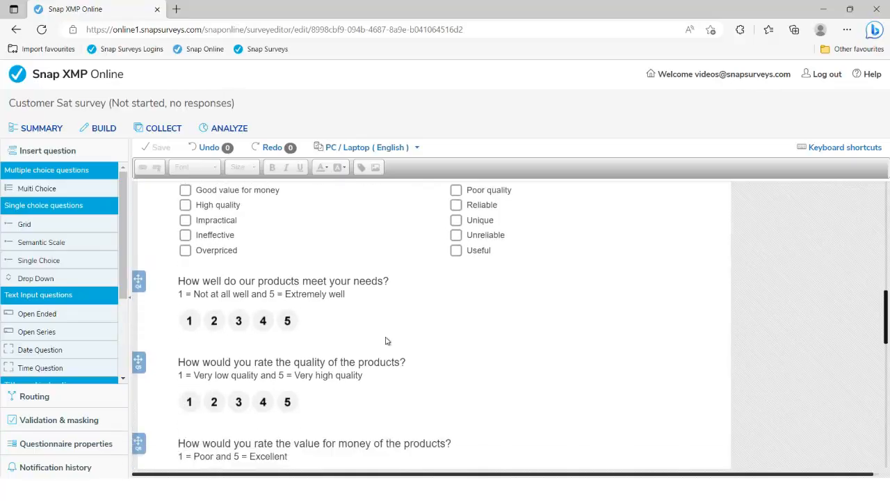
{"action": "scroll", "coordinate": [386, 336], "scroll_direction": "down", "scroll_amount": 3}
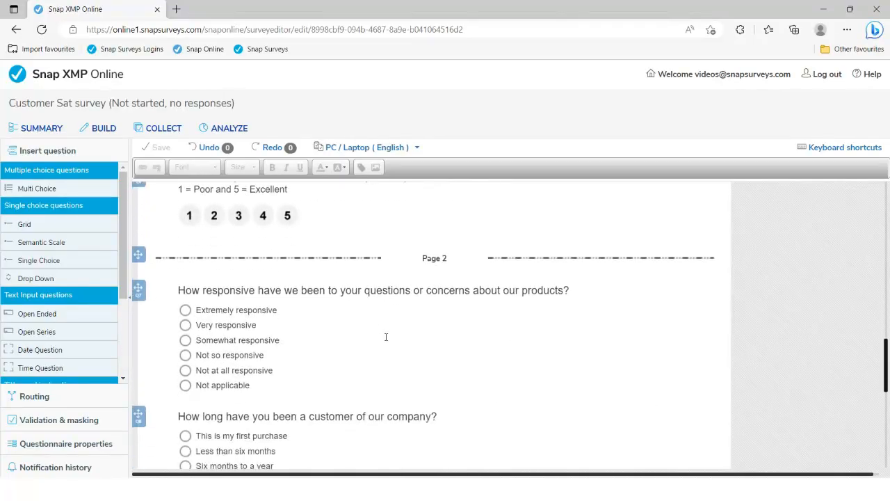
{"action": "left_click", "coordinate": [368, 284]}
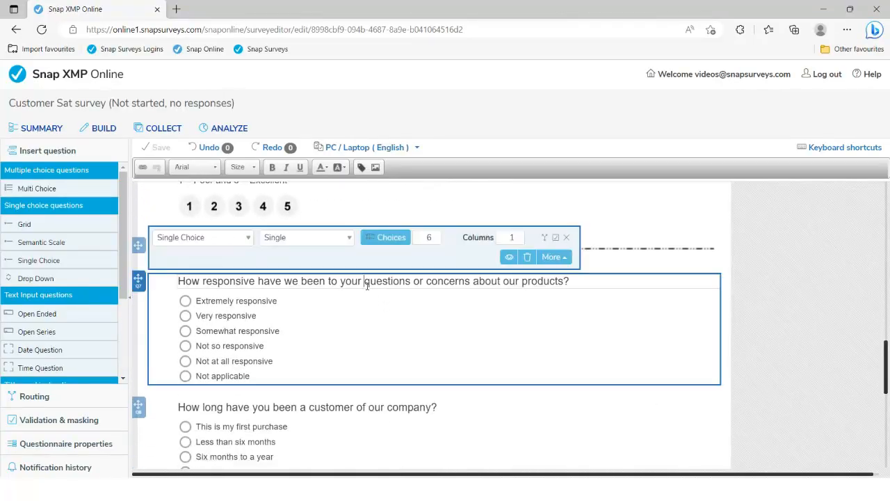
Step: Set the responsiveness answers to 2 columns, then back to 1
{"action": "left_click", "coordinate": [518, 235]}
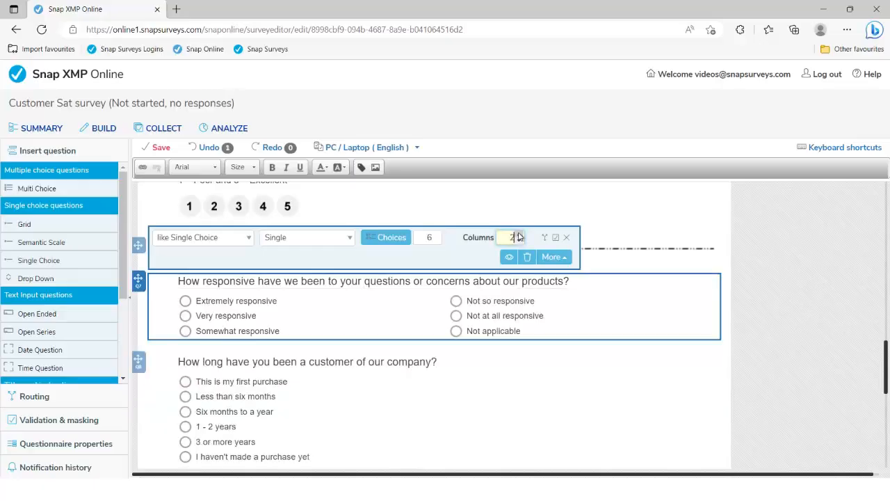
{"action": "scroll", "coordinate": [518, 237], "scroll_direction": "up", "scroll_amount": 2}
{"action": "left_click", "coordinate": [518, 328]}
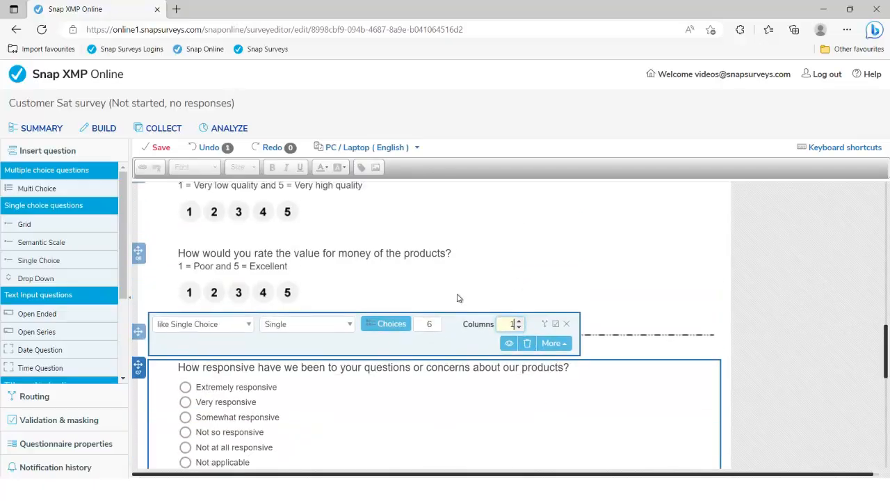
{"action": "scroll", "coordinate": [458, 297], "scroll_direction": "down", "scroll_amount": 1}
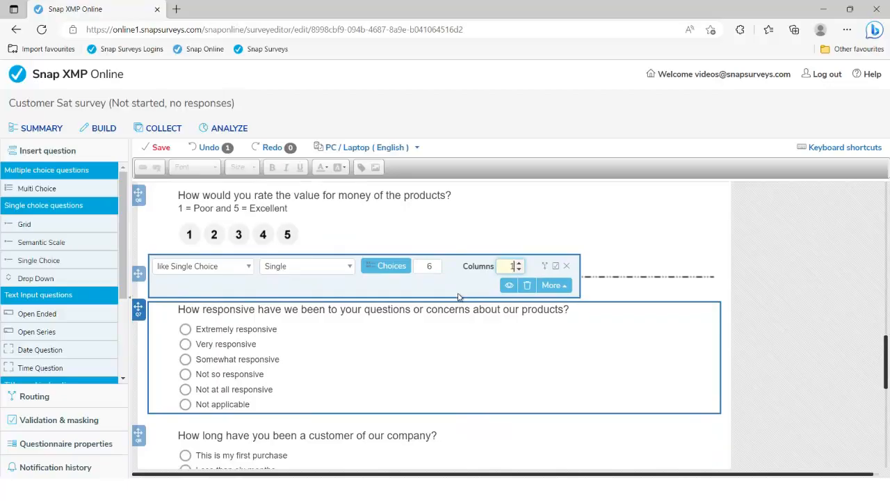
Step: Save the Customer Sat survey and return to the Your work list
{"action": "left_click_drag", "start_coordinate": [883, 356], "coordinate": [884, 195]}
{"action": "left_click", "coordinate": [272, 325]}
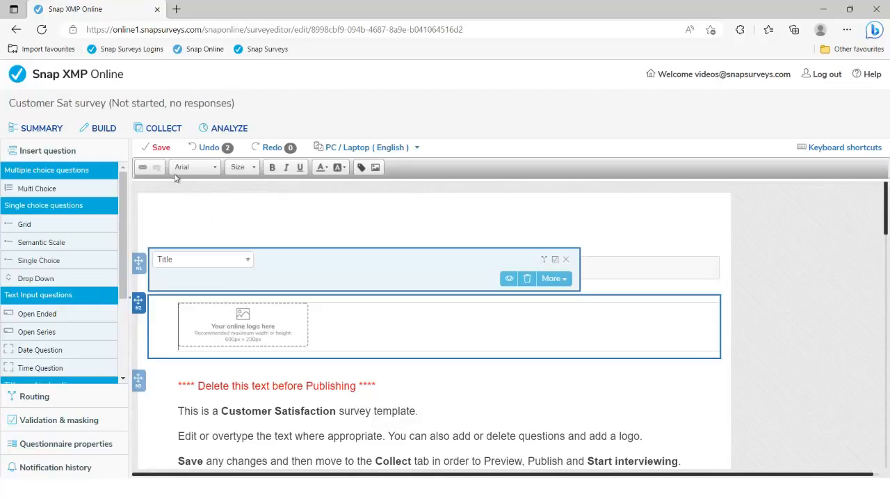
{"action": "left_click", "coordinate": [159, 150]}
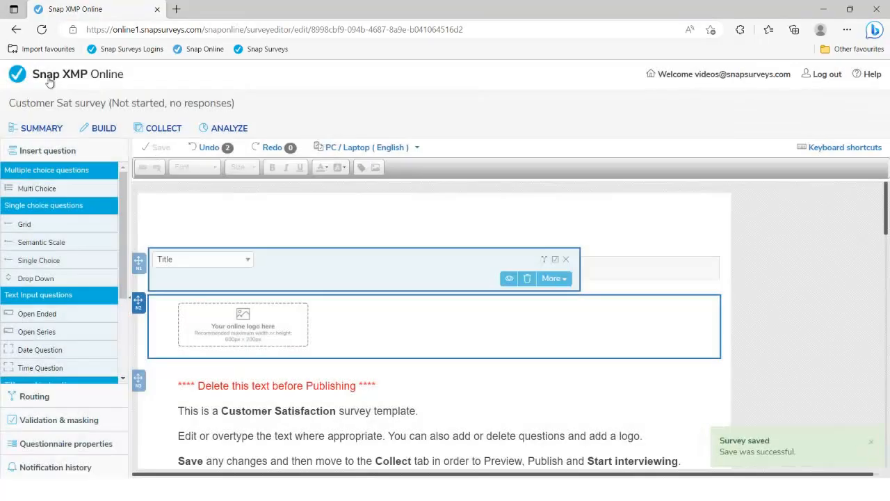
{"action": "left_click", "coordinate": [50, 82]}
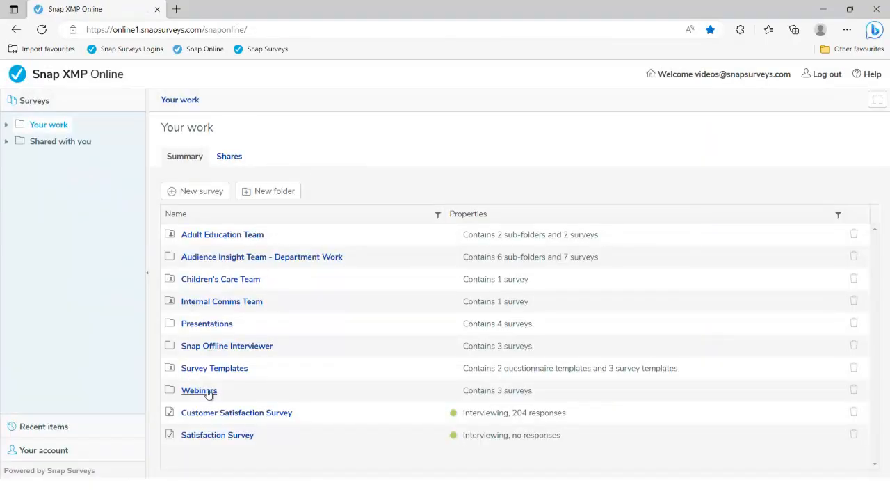
Step: In Webinars, pick the Health - Friends & Family Test Template for a new survey named 'FFT Survey'
{"action": "left_click", "coordinate": [199, 390]}
{"action": "left_click", "coordinate": [207, 197]}
{"action": "scroll", "coordinate": [476, 283], "scroll_direction": "down", "scroll_amount": 1}
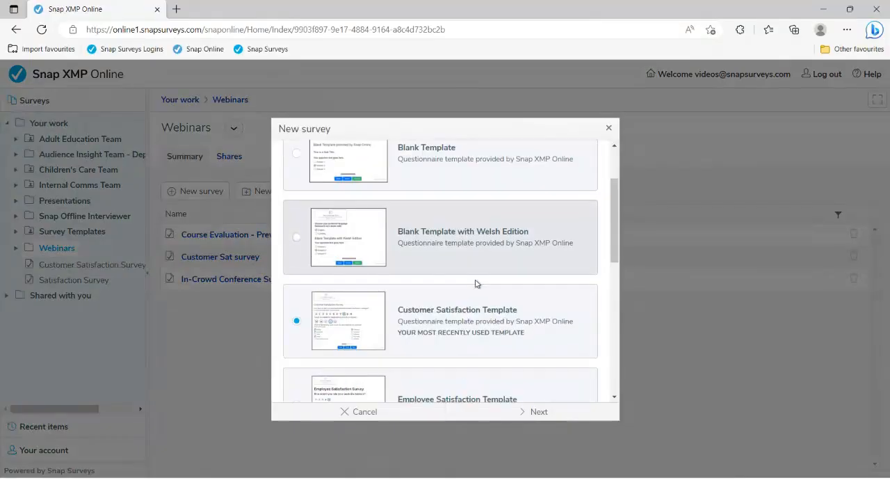
{"action": "scroll", "coordinate": [477, 283], "scroll_direction": "down", "scroll_amount": 3}
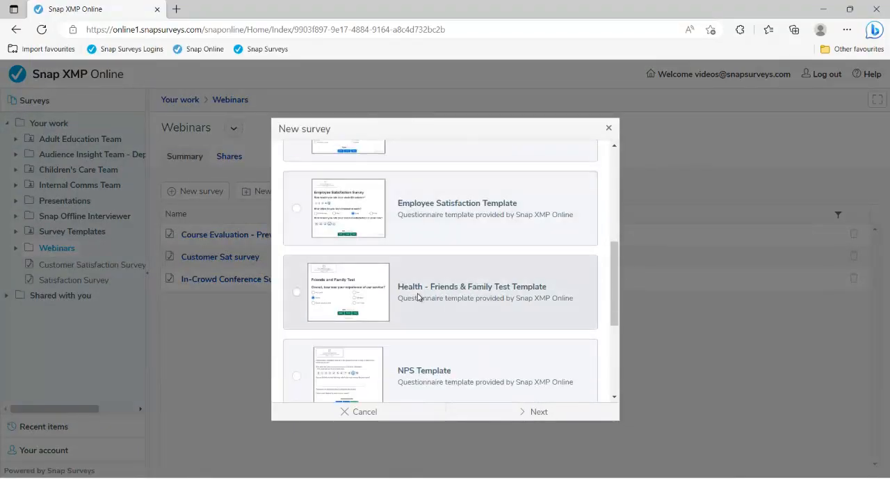
{"action": "mouse_move", "coordinate": [353, 299]}
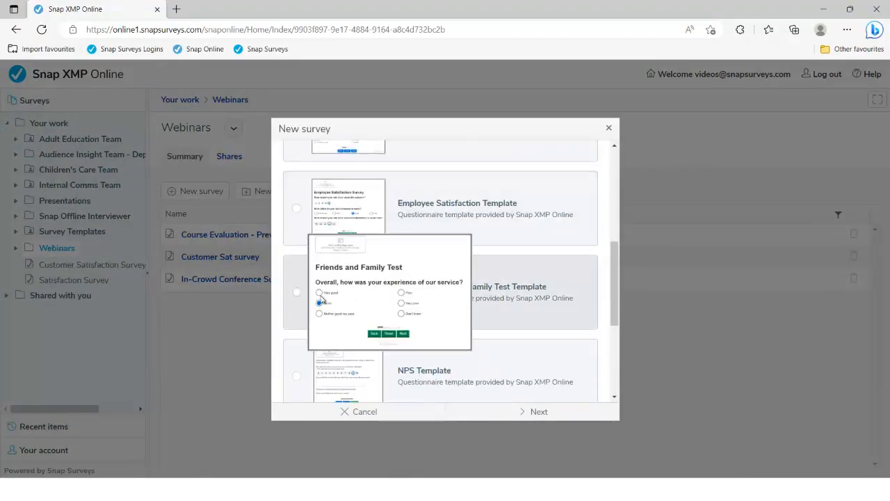
{"action": "left_click", "coordinate": [323, 300]}
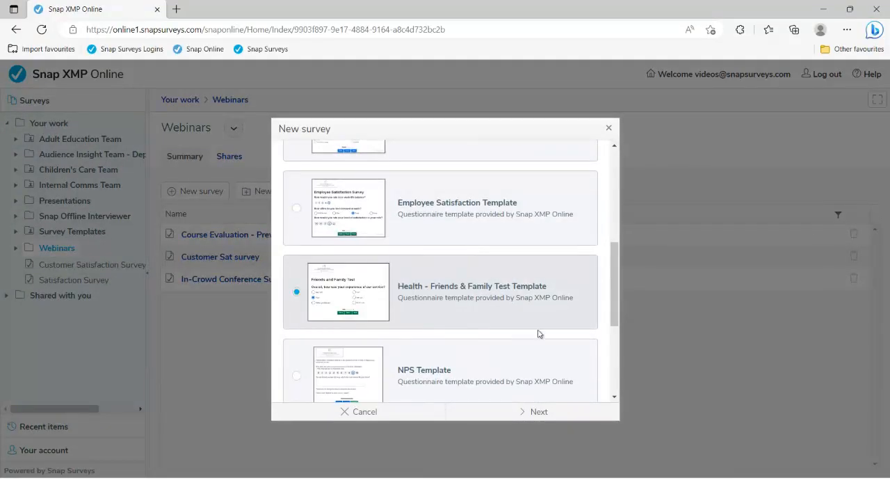
{"action": "left_click", "coordinate": [539, 412]}
{"action": "type", "text": "FFT"}
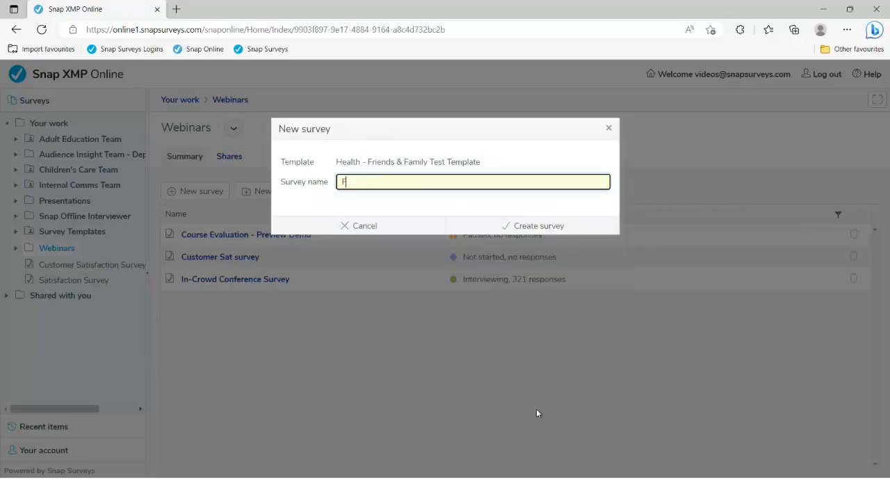
{"action": "type", "text": " Survey"}
Step: Create the FFT Survey and scroll through its template content
{"action": "left_click", "coordinate": [554, 235]}
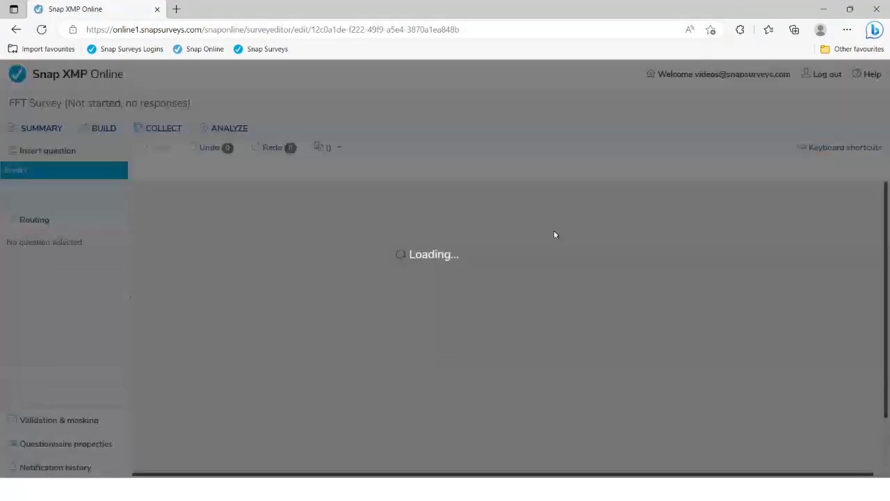
{"action": "scroll", "coordinate": [480, 317], "scroll_direction": "down", "scroll_amount": 3}
{"action": "scroll", "coordinate": [479, 317], "scroll_direction": "down", "scroll_amount": 4}
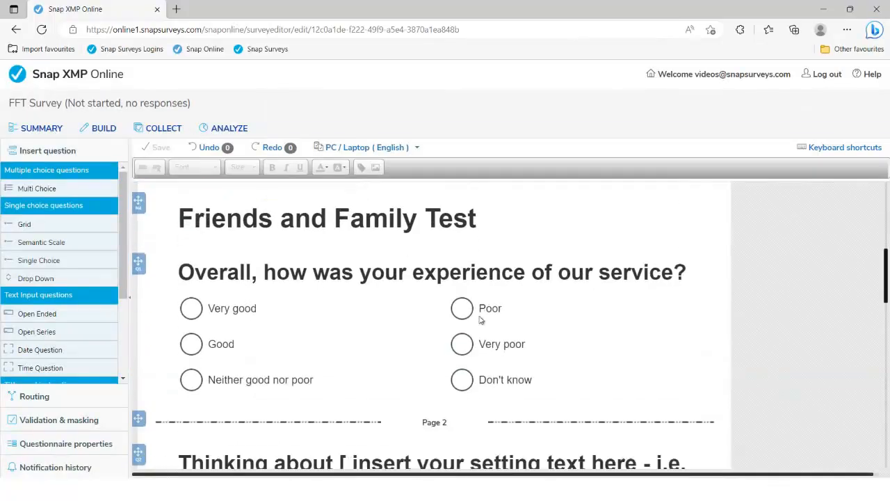
Step: Inspect the bracketed placeholder text in the Page 2 question, then go back to the surveys home page
{"action": "left_click", "coordinate": [351, 337]}
{"action": "left_click_drag", "start_coordinate": [352, 338], "coordinate": [373, 380]}
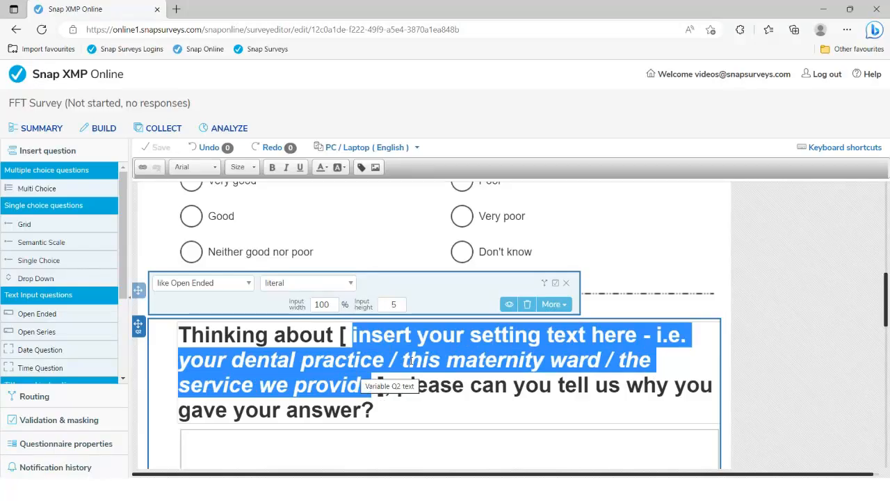
{"action": "left_click", "coordinate": [489, 390]}
{"action": "scroll", "coordinate": [489, 389], "scroll_direction": "down", "scroll_amount": 1}
{"action": "scroll", "coordinate": [488, 388], "scroll_direction": "down", "scroll_amount": 1}
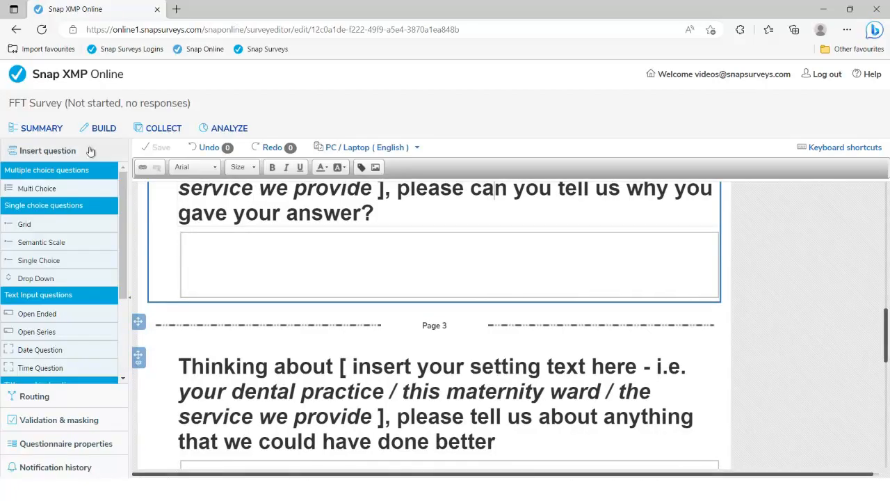
{"action": "left_click", "coordinate": [58, 80]}
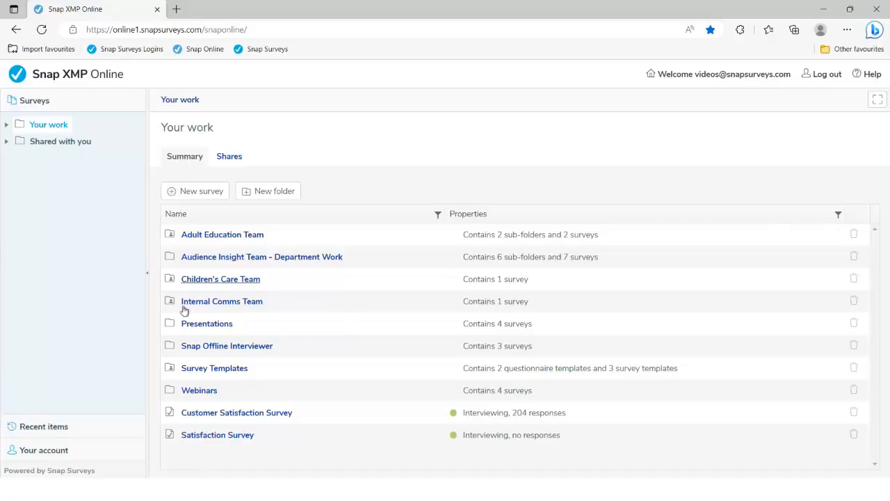
Step: Create a Blank Template survey called 'Course Evaluation' inside the Webinars folder
{"action": "left_click", "coordinate": [202, 393]}
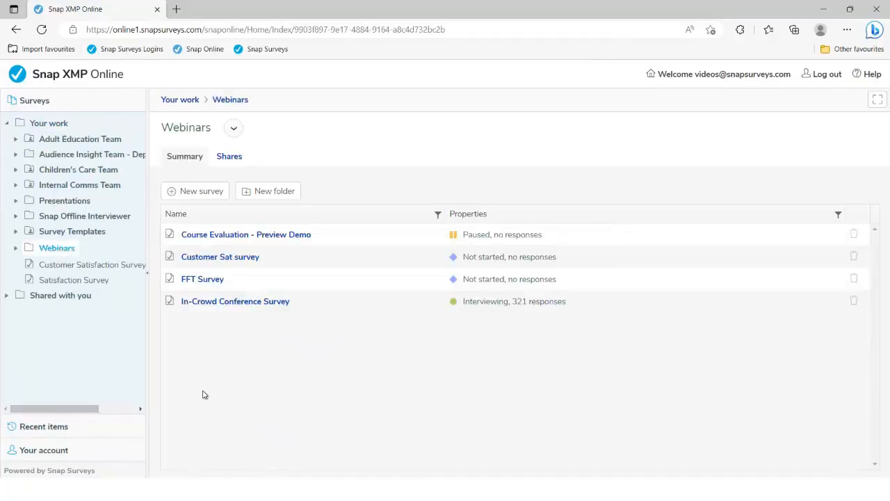
{"action": "left_click", "coordinate": [201, 192]}
{"action": "scroll", "coordinate": [494, 264], "scroll_direction": "down", "scroll_amount": 5}
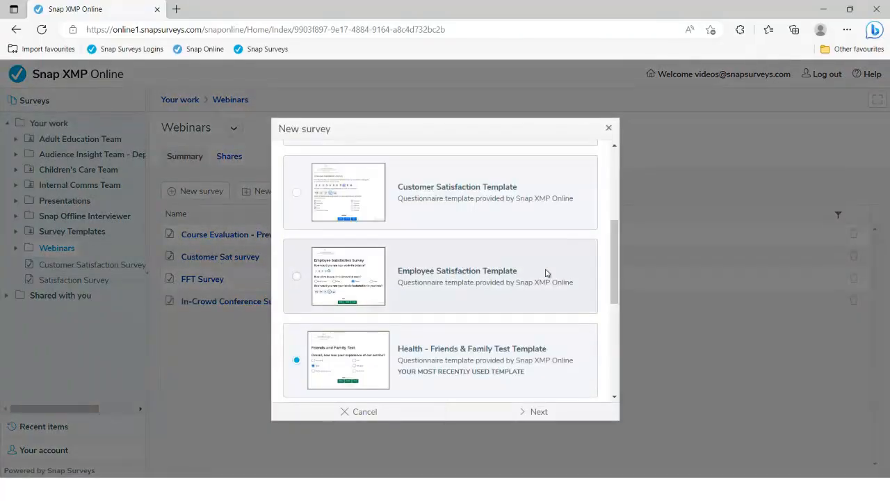
{"action": "left_click_drag", "start_coordinate": [615, 255], "coordinate": [618, 176]}
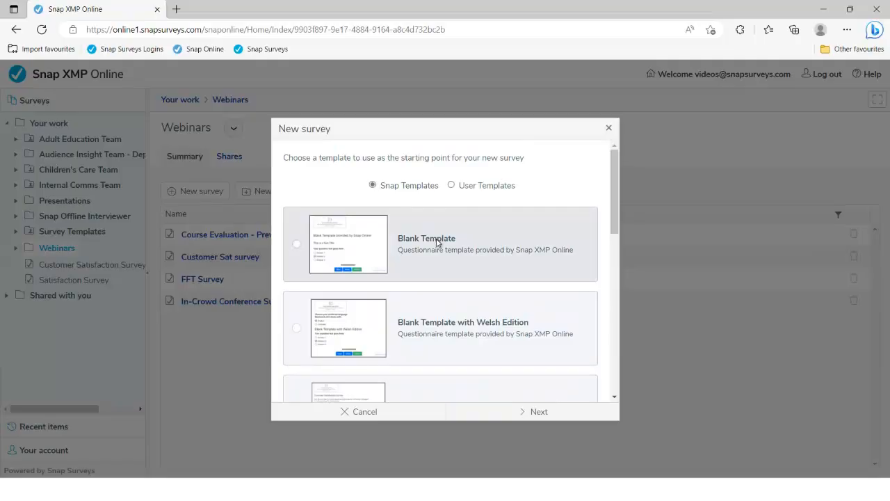
{"action": "left_click", "coordinate": [437, 241]}
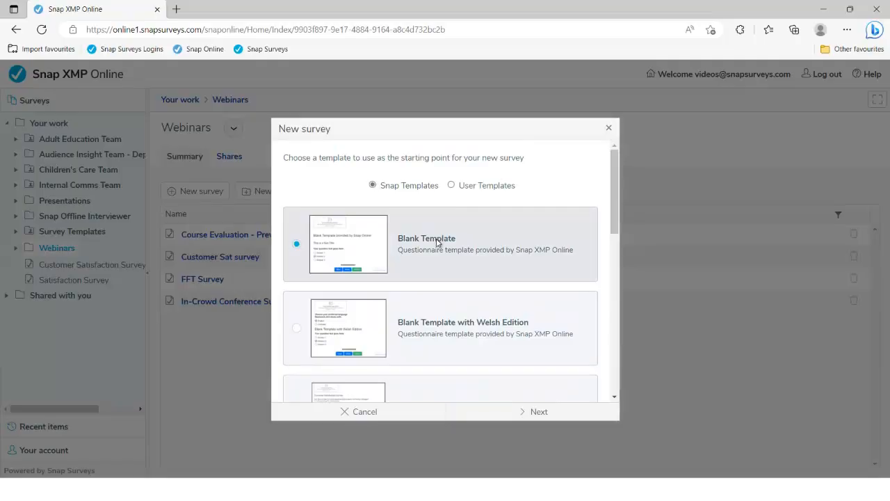
{"action": "left_click", "coordinate": [534, 411]}
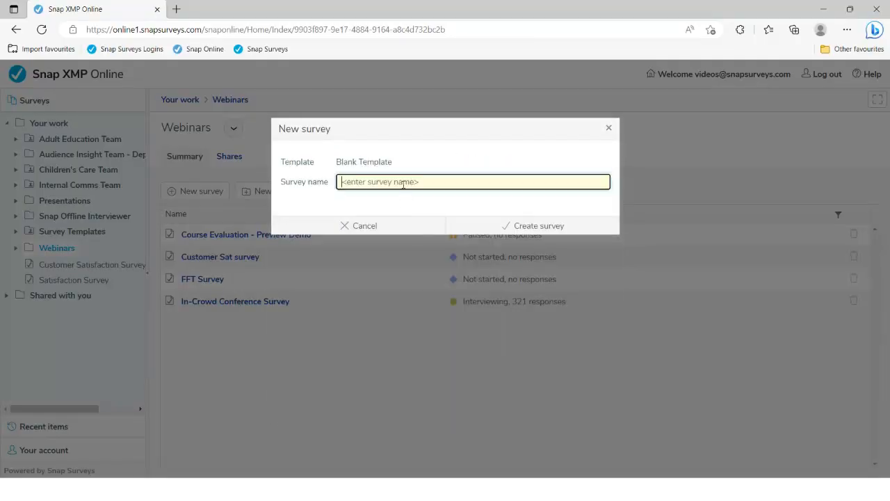
{"action": "type", "text": "Course Evaluation"}
{"action": "left_click", "coordinate": [519, 225]}
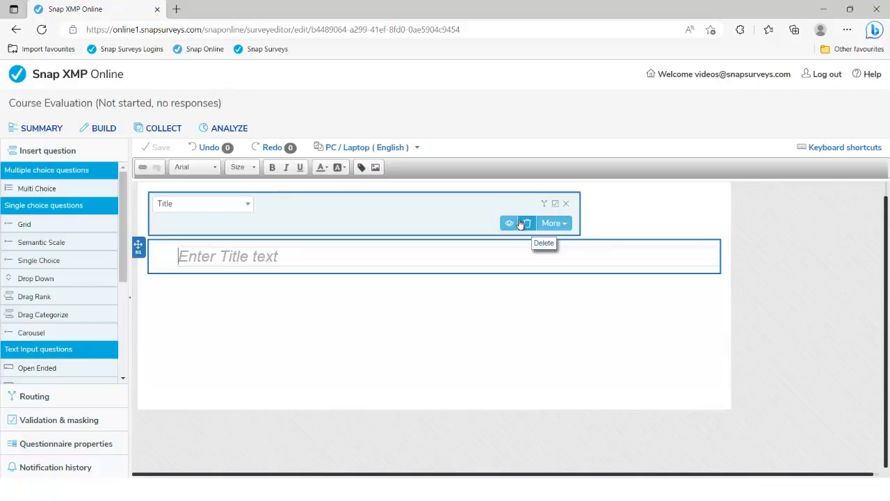
Step: Open the Image Browser from the Course Evaluation survey's empty title field
{"action": "left_click", "coordinate": [566, 203]}
{"action": "left_click", "coordinate": [293, 255]}
{"action": "mouse_move", "coordinate": [123, 206]}
{"action": "left_mouse_down"}
{"action": "mouse_move", "coordinate": [121, 295]}
{"action": "mouse_move", "coordinate": [126, 200]}
{"action": "left_mouse_up"}
{"action": "left_click", "coordinate": [377, 169]}
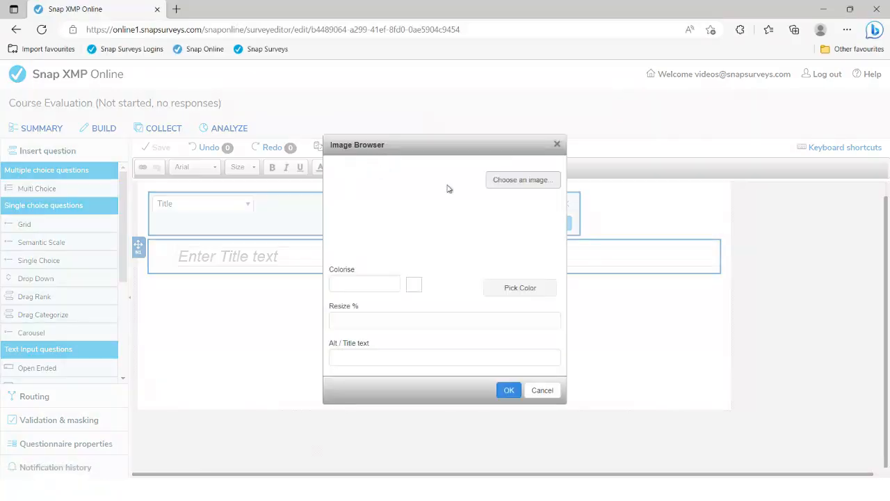
Step: Upload in-crowd-logo.png into the Image Browser and choose it for insertion
{"action": "left_click", "coordinate": [510, 181]}
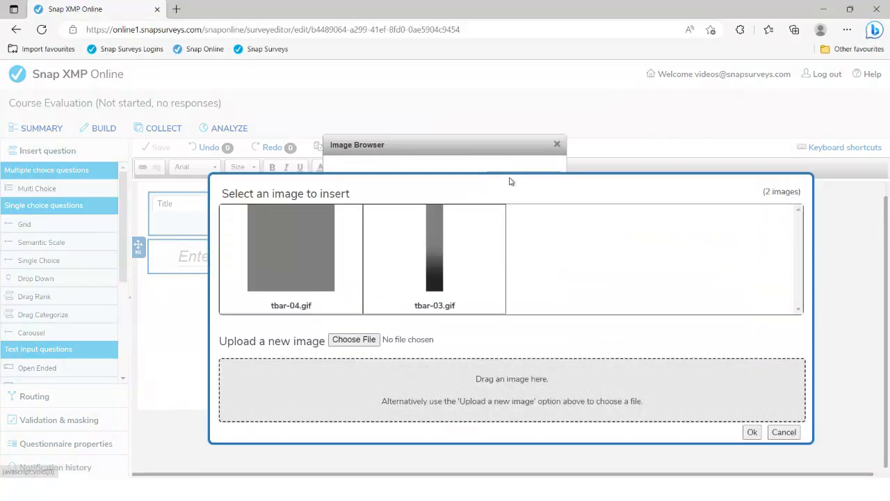
{"action": "left_click", "coordinate": [367, 339]}
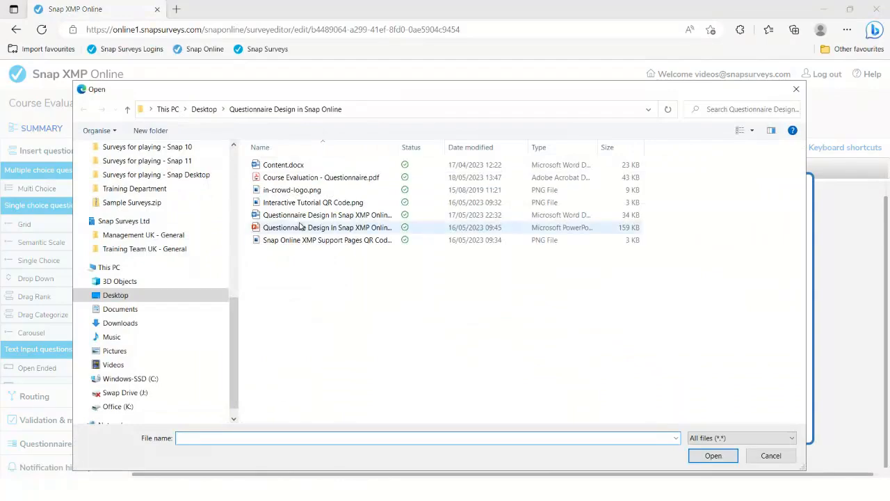
{"action": "left_click", "coordinate": [293, 190]}
{"action": "double_click", "coordinate": [294, 191]}
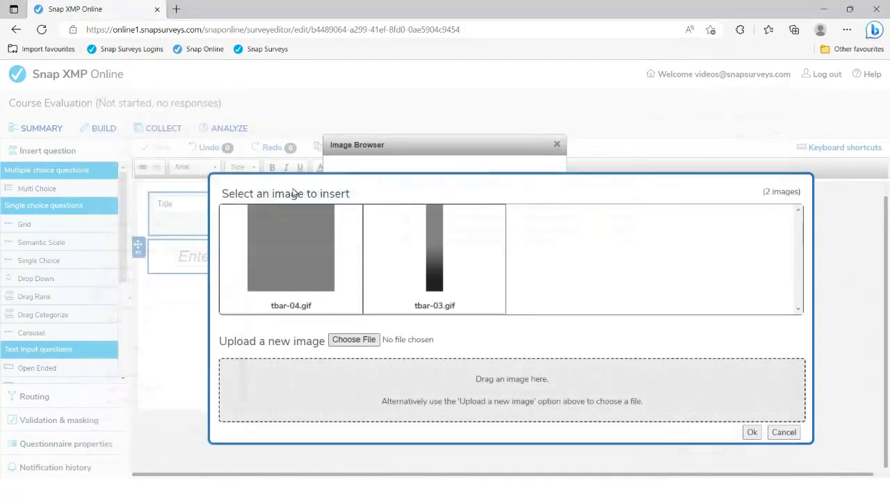
{"action": "left_click", "coordinate": [751, 432]}
Step: Insert the logo into the title at 50% size with alt text 'In-Crowd'
{"action": "left_click", "coordinate": [428, 324]}
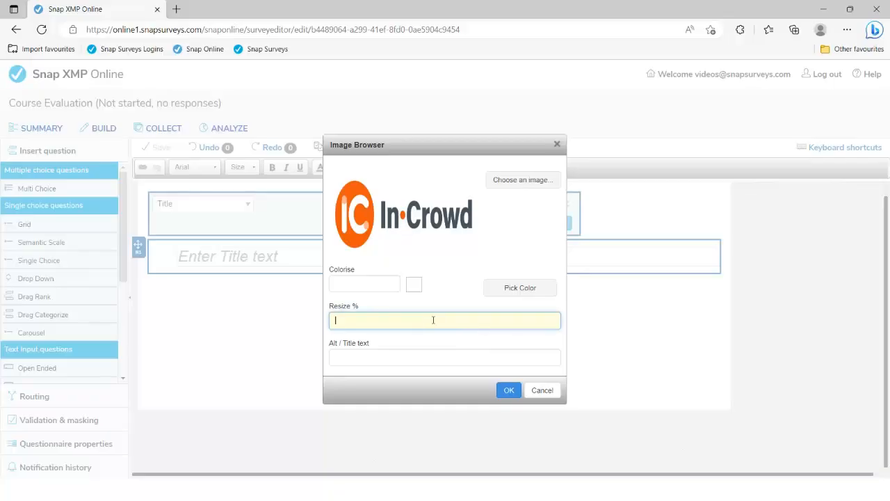
{"action": "type", "text": "50"}
{"action": "key", "text": "Tab"}
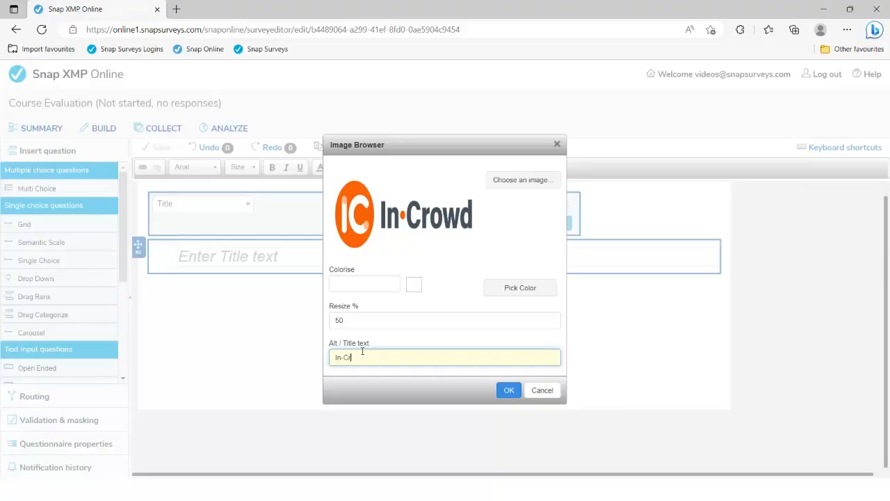
{"action": "type", "text": "In-Crowd logo"}
{"action": "left_click", "coordinate": [512, 390]}
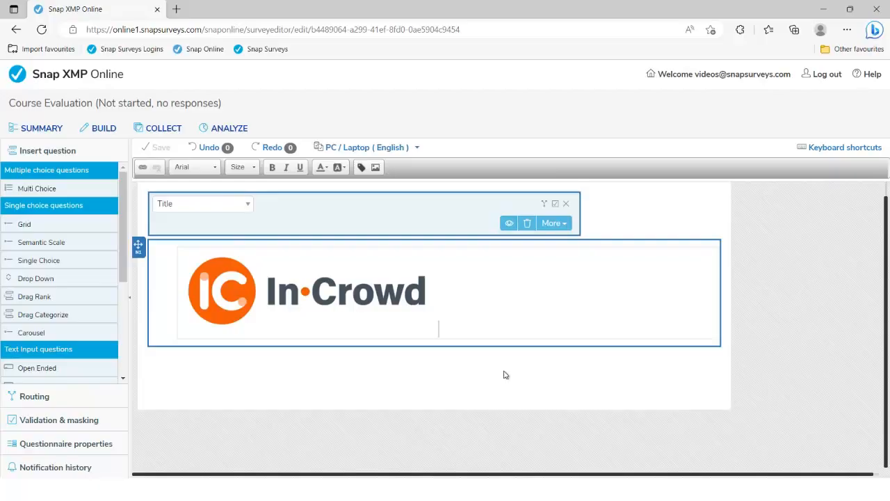
Step: Zoom the questionnaire PDF to 100% and copy the intro paragraphs, 'Following your recent training' through 'Click Next to begin...'
{"action": "key", "text": "alt+Tab"}
{"action": "key", "text": "alt+Tab"}
{"action": "key", "text": "alt+Tab"}
{"action": "key", "text": "alt+Tab"}
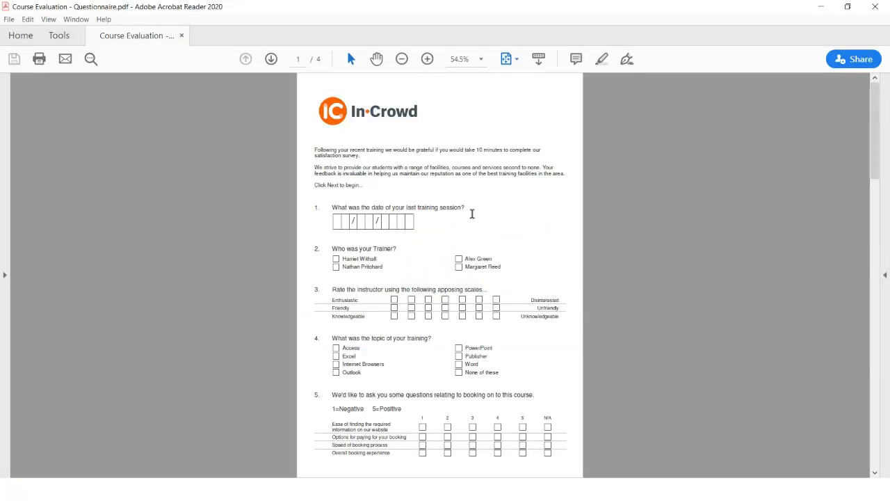
{"action": "left_click", "coordinate": [427, 59]}
{"action": "left_click", "coordinate": [427, 60]}
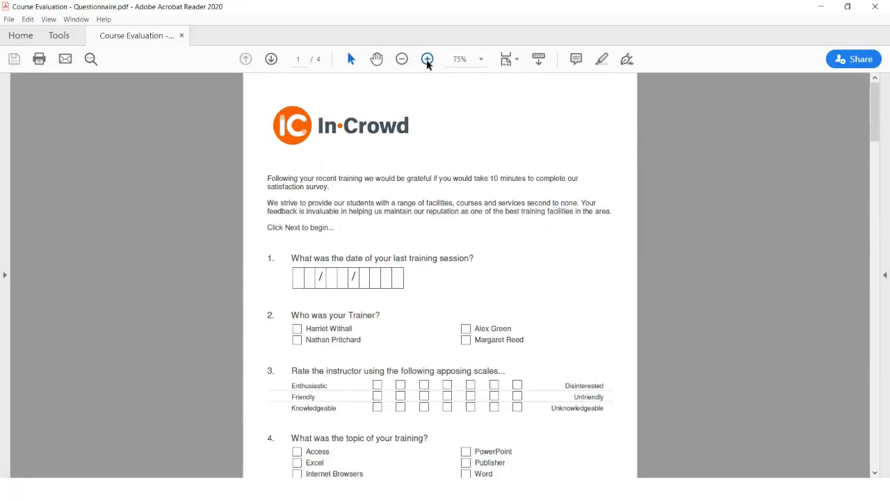
{"action": "left_click", "coordinate": [427, 60]}
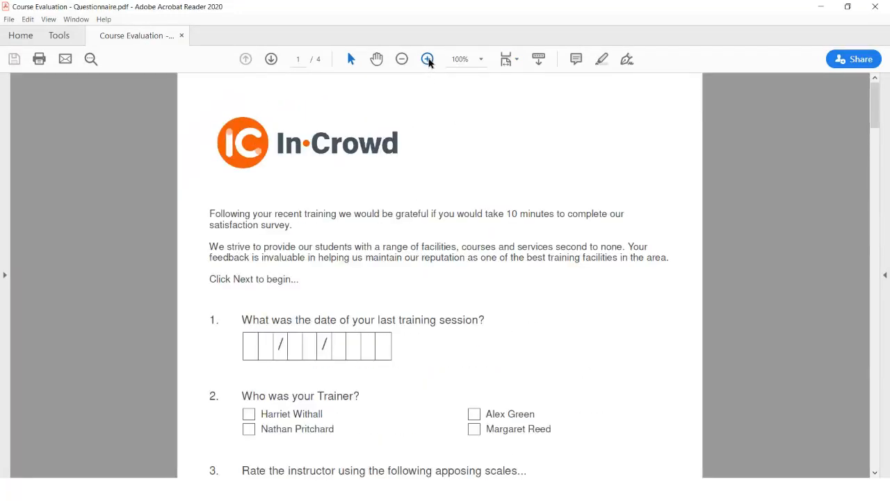
{"action": "left_click_drag", "start_coordinate": [210, 215], "coordinate": [297, 280]}
{"action": "key", "text": "ctrl+c"}
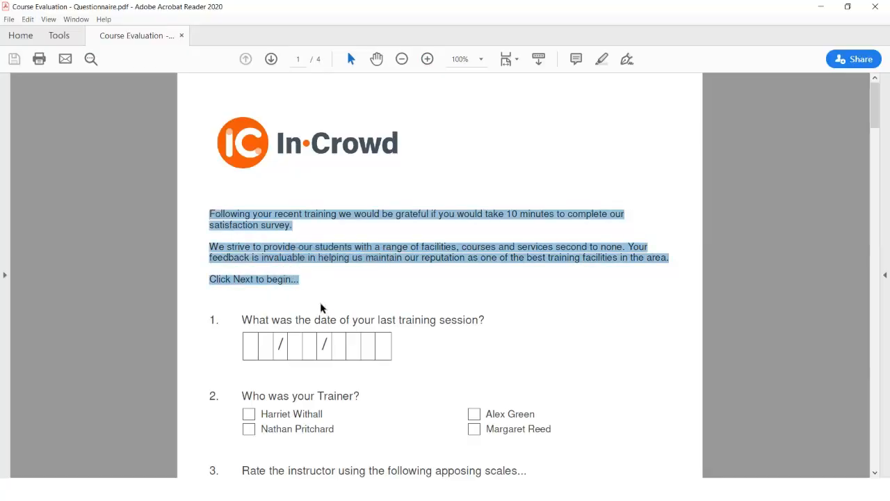
{"action": "key", "text": "alt+Tab"}
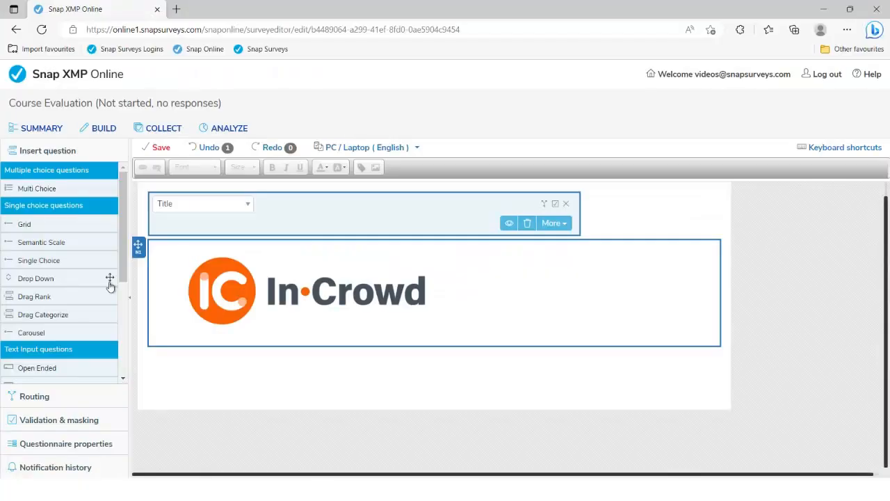
Step: Add a Sub Title block holding the pasted welcome paragraphs, with line breaks fixed and blank lines between paragraphs
{"action": "left_click_drag", "start_coordinate": [124, 233], "coordinate": [125, 320]}
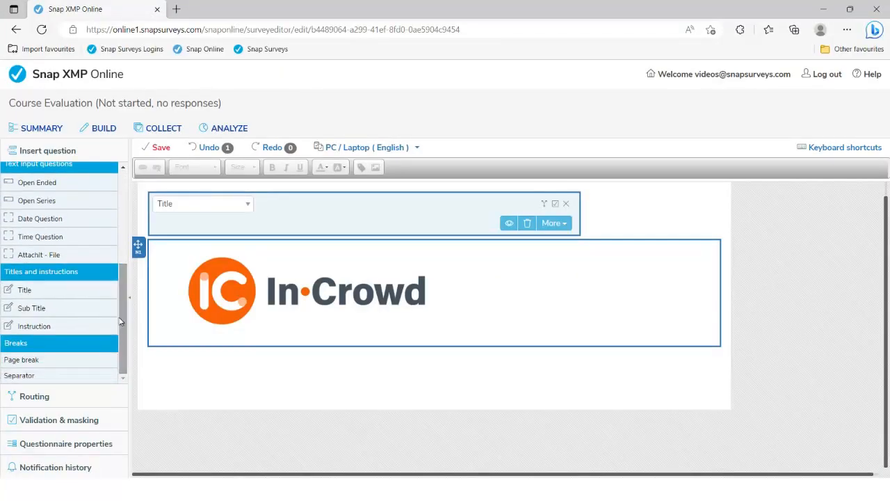
{"action": "double_click", "coordinate": [27, 313]}
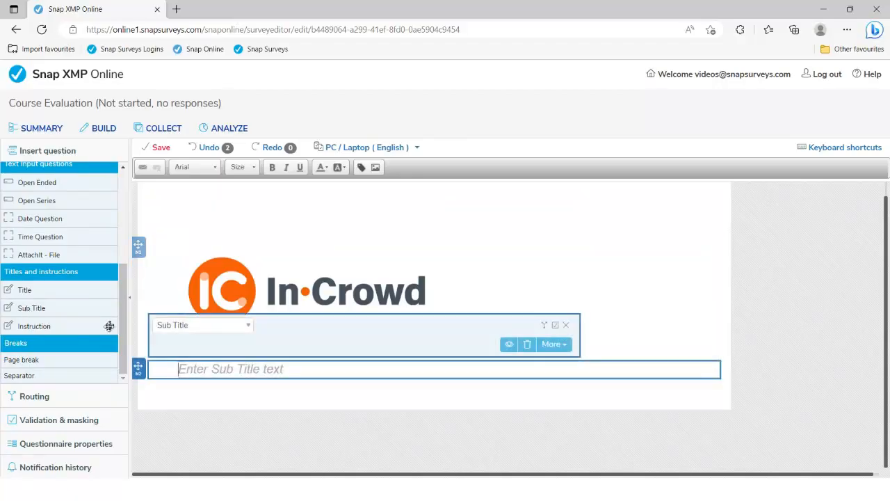
{"action": "key", "text": "ctrl+v"}
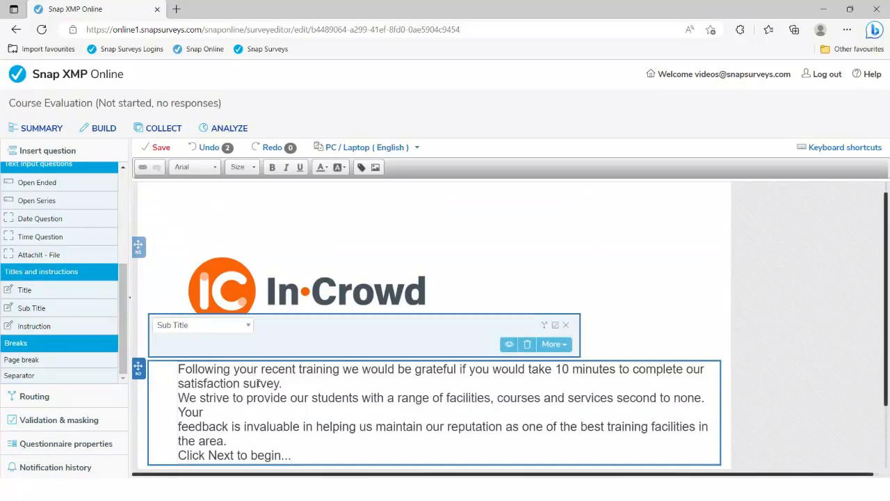
{"action": "scroll", "coordinate": [288, 383], "scroll_direction": "down", "scroll_amount": 1}
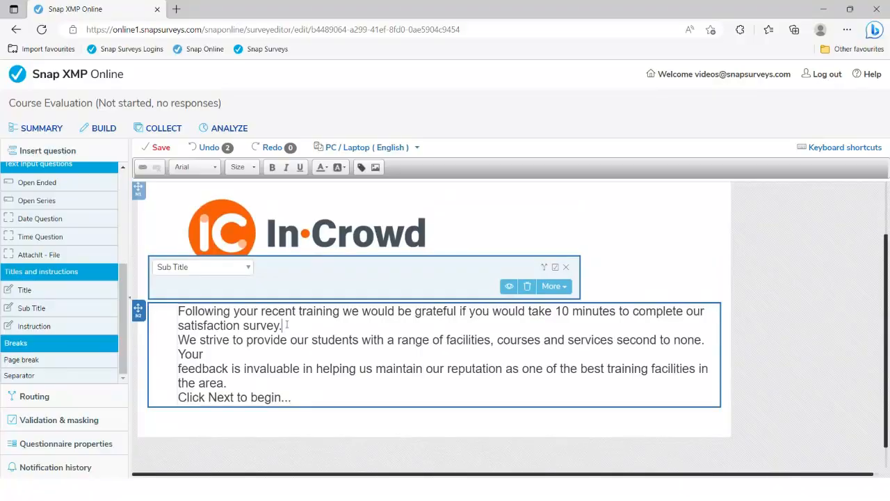
{"action": "key", "text": "Return"}
{"action": "left_click", "coordinate": [218, 373]}
{"action": "key", "text": "Delete"}
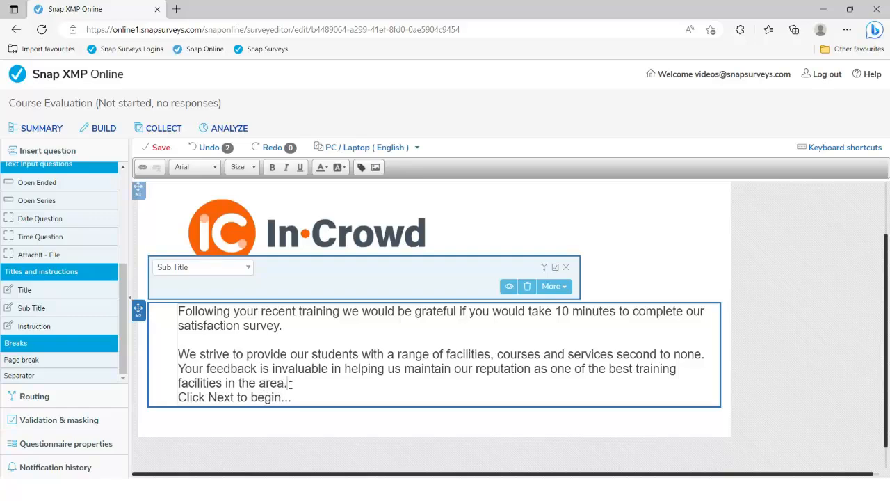
{"action": "key", "text": "Return"}
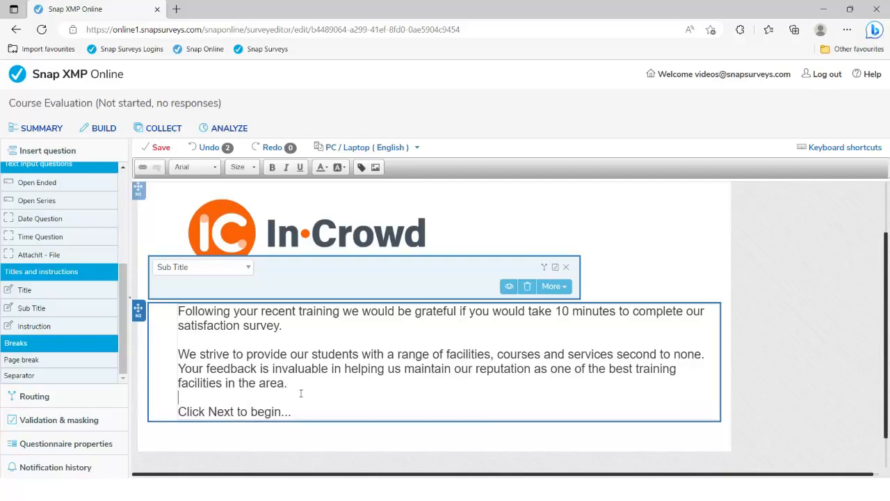
Step: Set all of the welcome text to font size 12
{"action": "left_click_drag", "start_coordinate": [289, 411], "coordinate": [178, 311]}
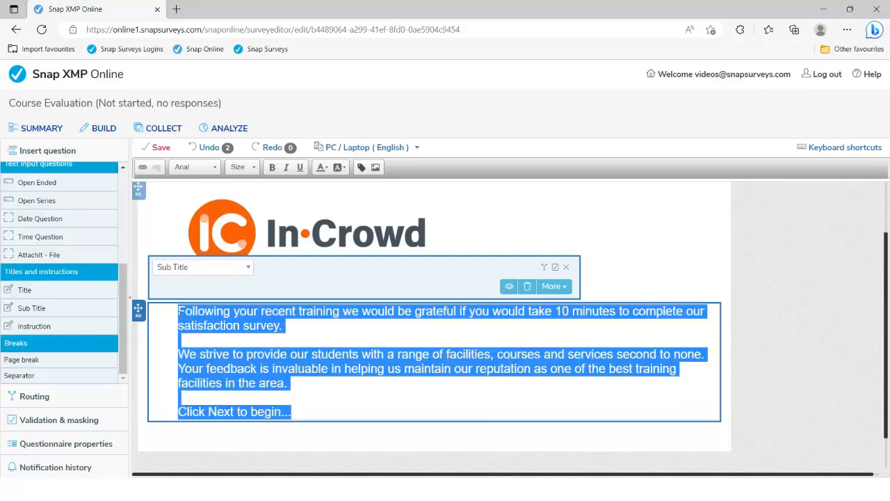
{"action": "left_click", "coordinate": [250, 168]}
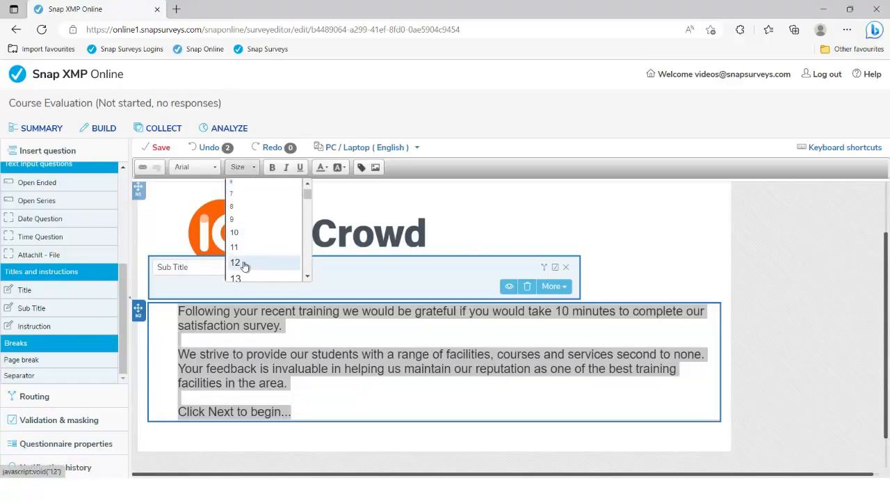
{"action": "left_click", "coordinate": [244, 265]}
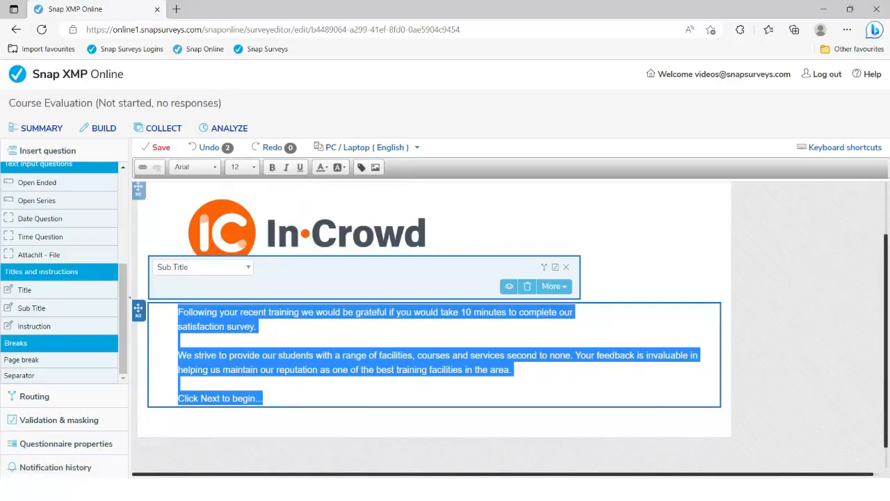
{"action": "left_click", "coordinate": [291, 285]}
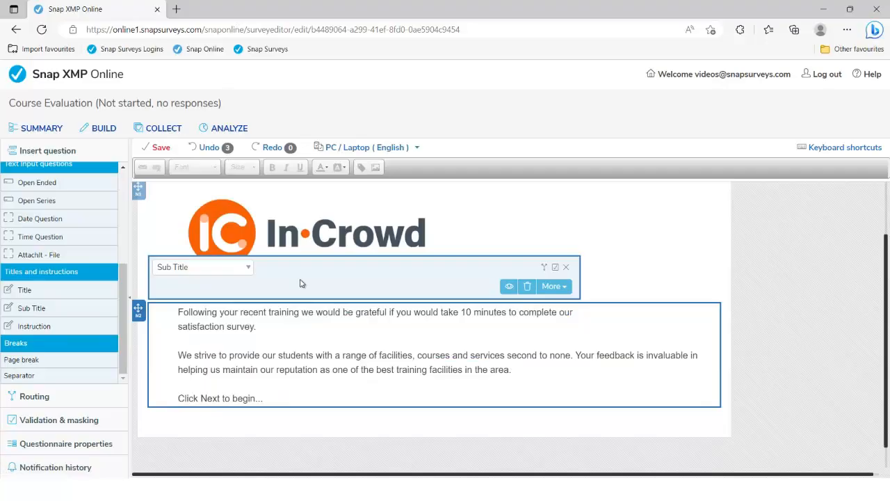
{"action": "scroll", "coordinate": [300, 283], "scroll_direction": "down", "scroll_amount": 1}
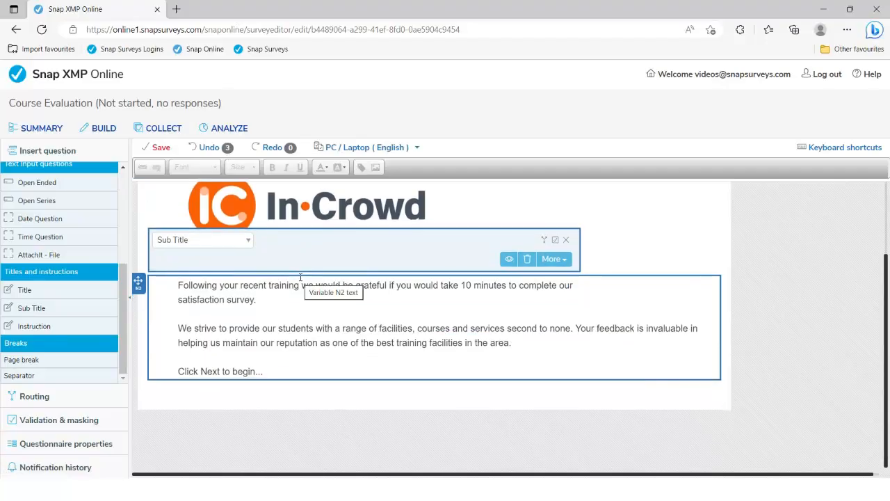
Step: Copy the question 1 wording from the PDF and insert a Date Question below the intro
{"action": "key", "text": "alt+Tab"}
{"action": "scroll", "coordinate": [292, 285], "scroll_direction": "down", "scroll_amount": 1}
{"action": "left_click_drag", "start_coordinate": [242, 303], "coordinate": [484, 297]}
{"action": "key", "text": "ctrl+c"}
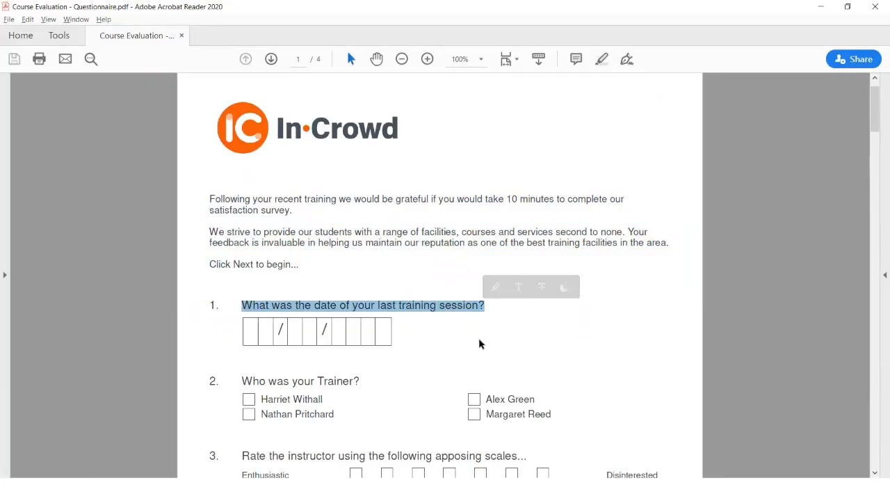
{"action": "key", "text": "alt+Tab"}
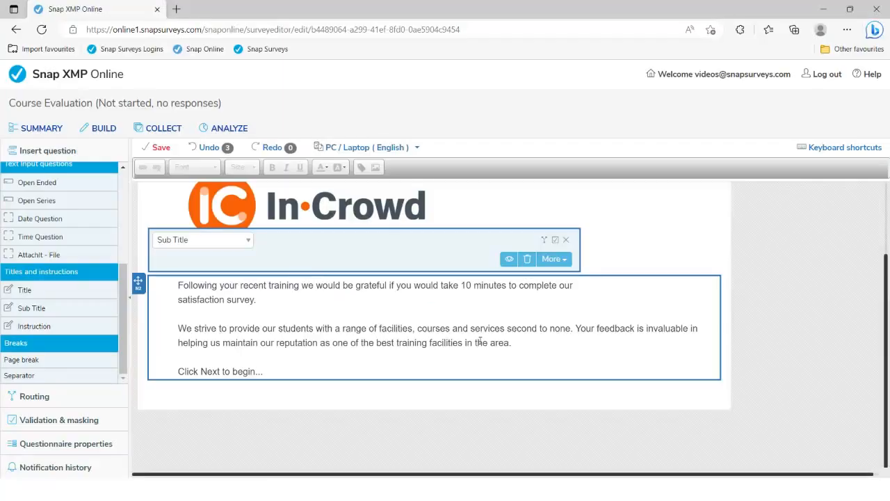
{"action": "double_click", "coordinate": [32, 221]}
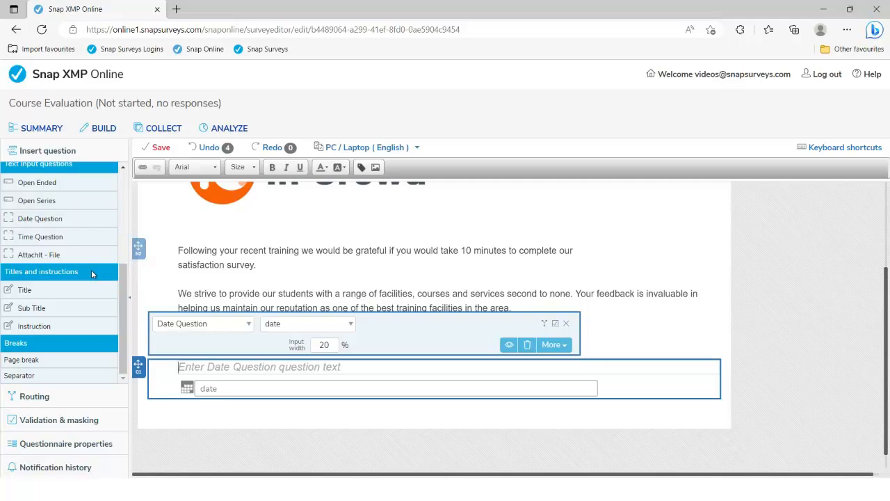
Step: Paste 'What was the date of your last training session?' as the Date Question's text
{"action": "key", "text": "ctrl+v"}
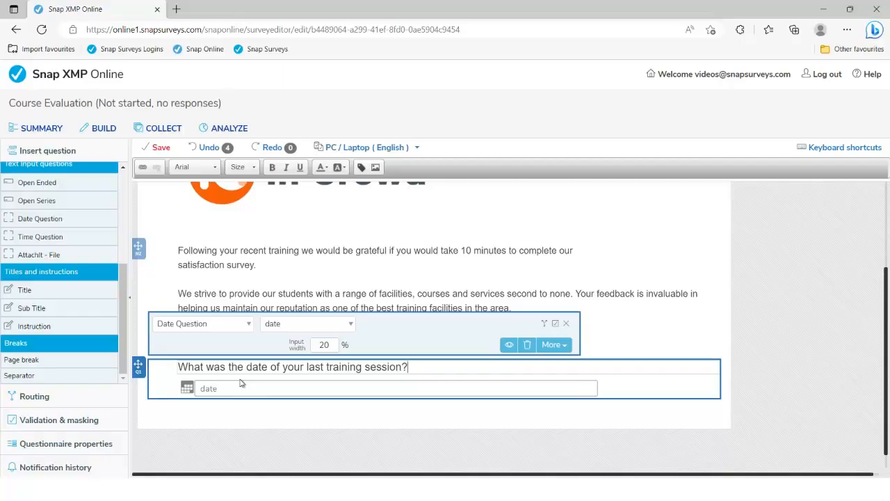
{"action": "key", "text": "alt+Tab"}
Step: Copy the question 2 wording 'Who was your Trainer?' from the PDF questionnaire
{"action": "scroll", "coordinate": [296, 388], "scroll_direction": "down", "scroll_amount": 1}
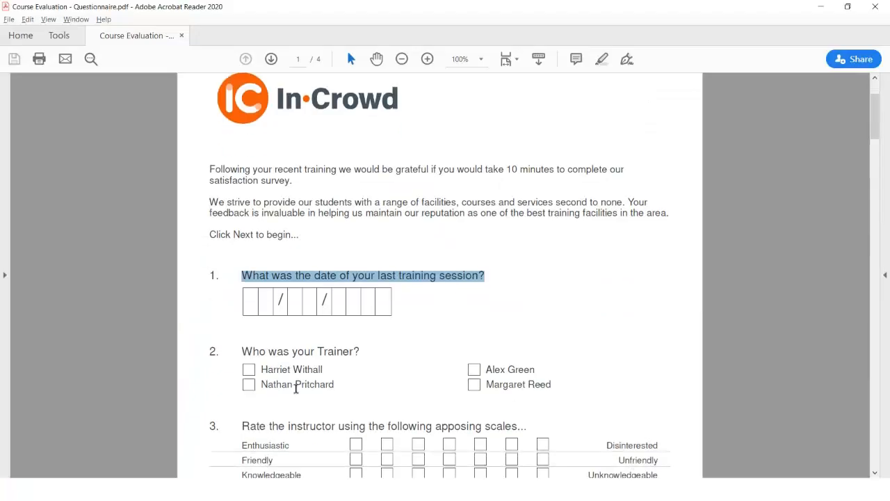
{"action": "left_click_drag", "start_coordinate": [243, 327], "coordinate": [359, 329]}
{"action": "key", "text": "ctrl+c"}
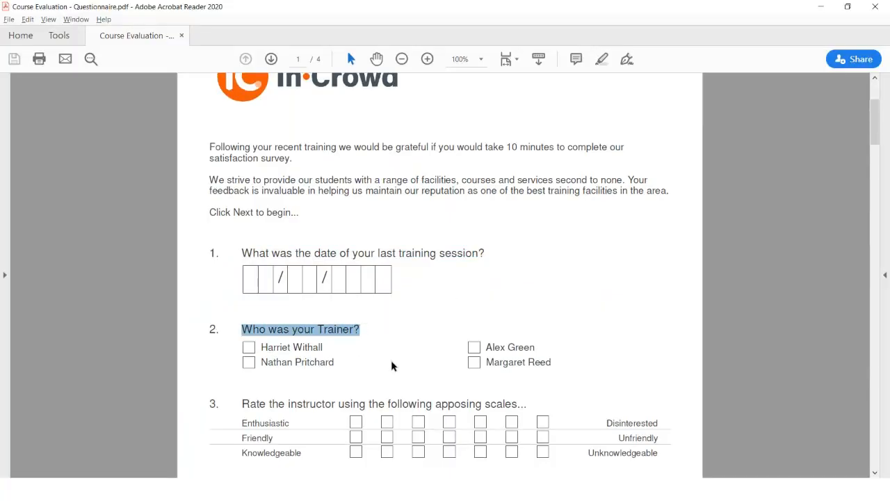
{"action": "key", "text": "alt+Tab"}
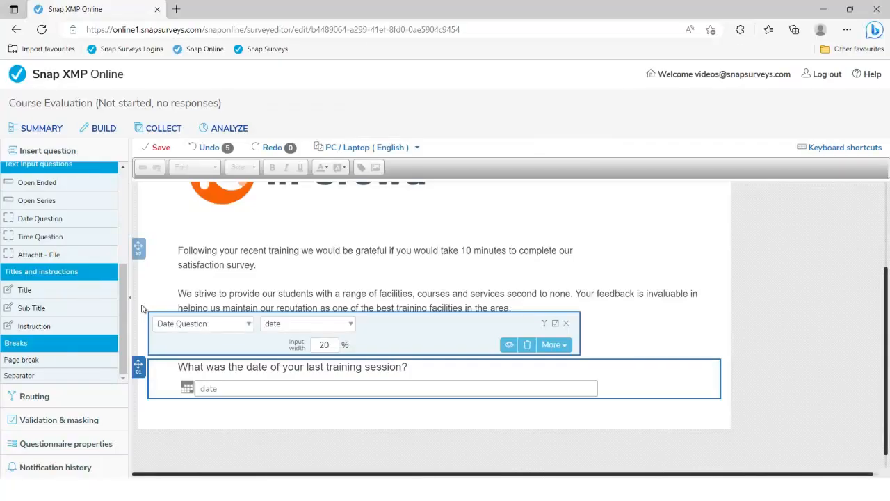
Step: Add a single-choice question 'Who was your Trainer?' with four answer options
{"action": "left_click_drag", "start_coordinate": [125, 315], "coordinate": [129, 222]}
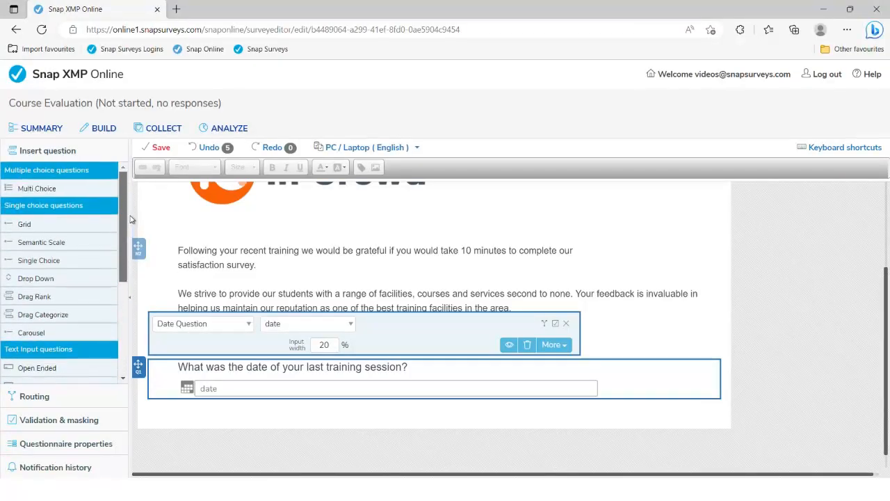
{"action": "mouse_move", "coordinate": [35, 192]}
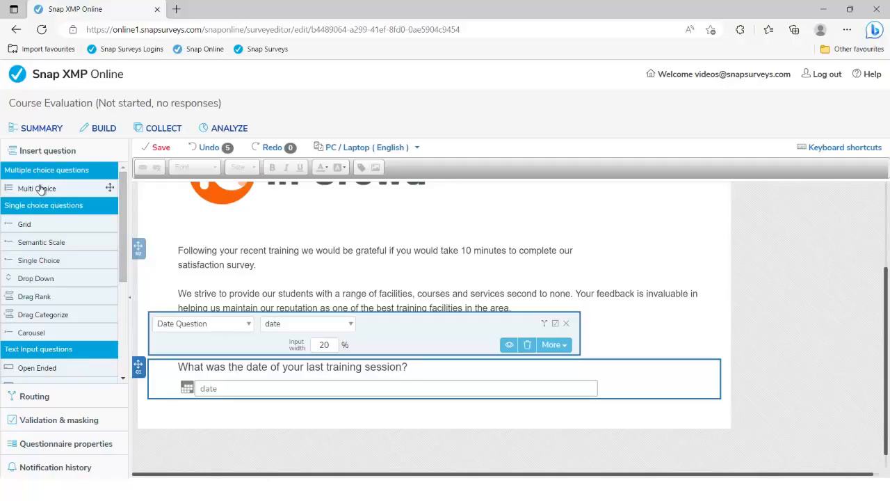
{"action": "left_click", "coordinate": [37, 264]}
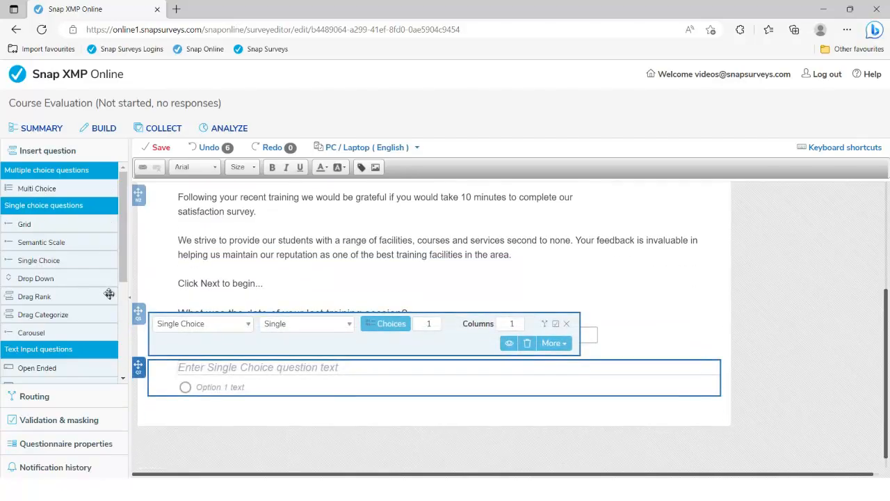
{"action": "key", "text": "ctrl+v"}
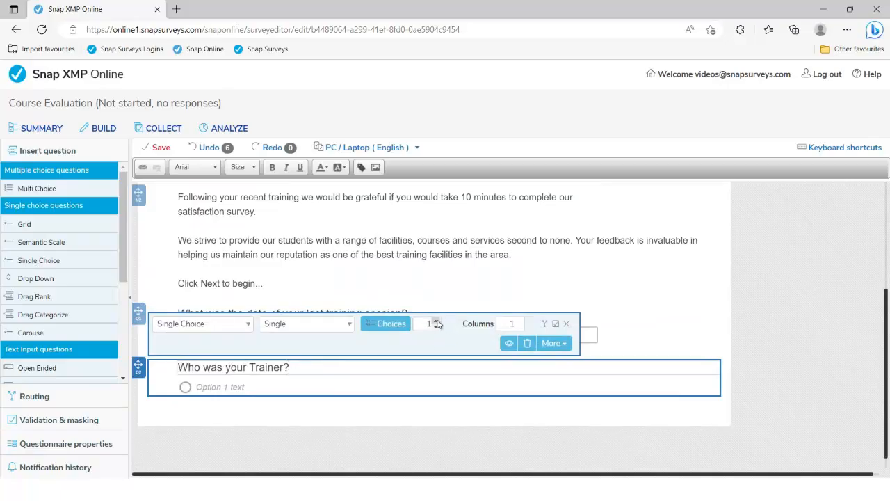
{"action": "left_click", "coordinate": [436, 321]}
{"action": "left_click", "coordinate": [436, 322]}
{"action": "left_click", "coordinate": [436, 322]}
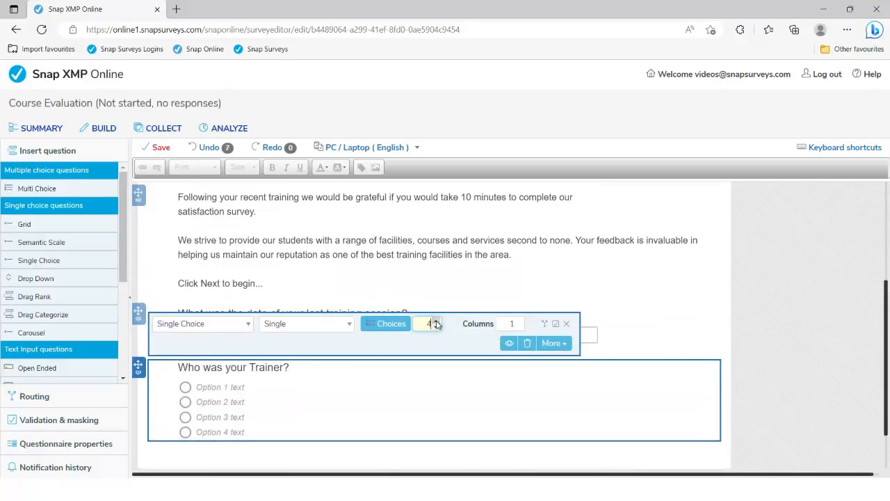
Step: Fill the four options with Alex, Harriet, Nathan and Margaret
{"action": "left_click", "coordinate": [214, 334]}
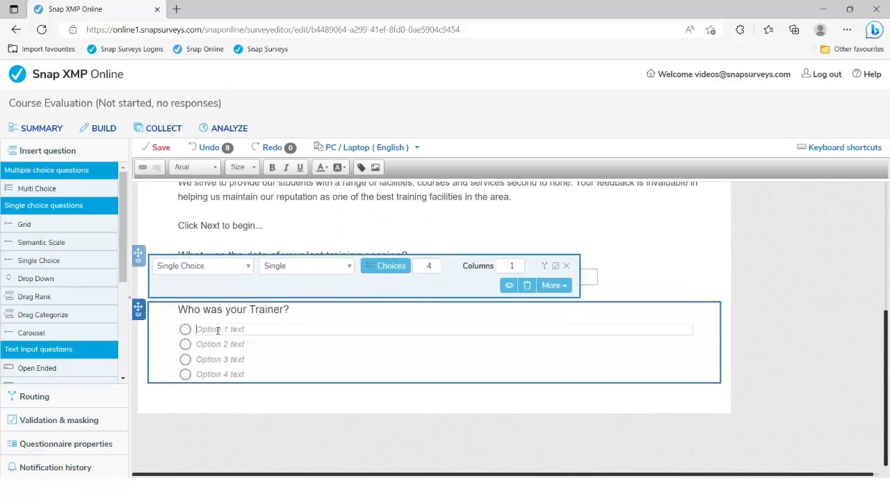
{"action": "type", "text": "Alex"}
{"action": "key", "text": "Tab"}
{"action": "type", "text": "Harriet"}
{"action": "key", "text": "Tab"}
{"action": "type", "text": "Nathan"}
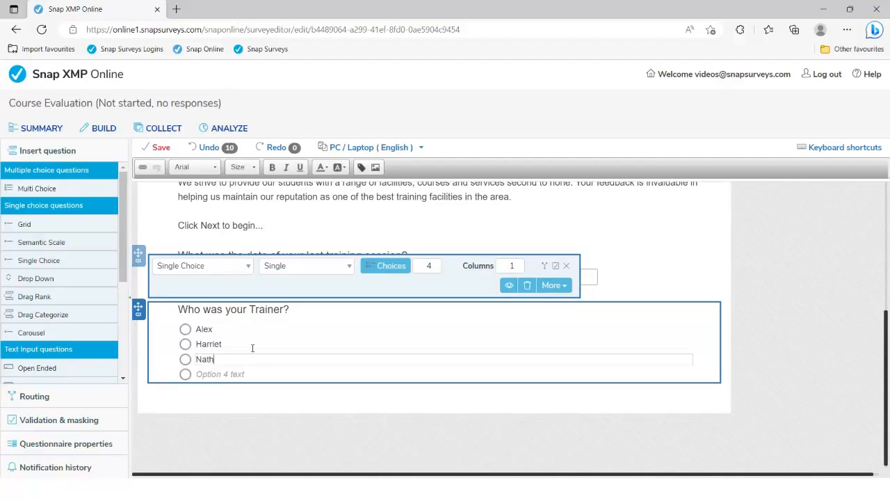
{"action": "key", "text": "Tab"}
{"action": "type", "text": "Margar"}
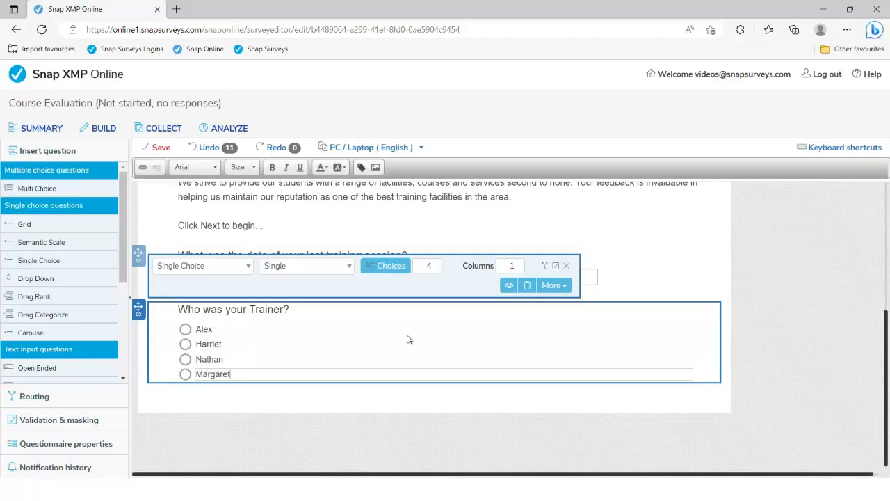
Step: Set the trainer choices to display in a single column
{"action": "left_click", "coordinate": [519, 264]}
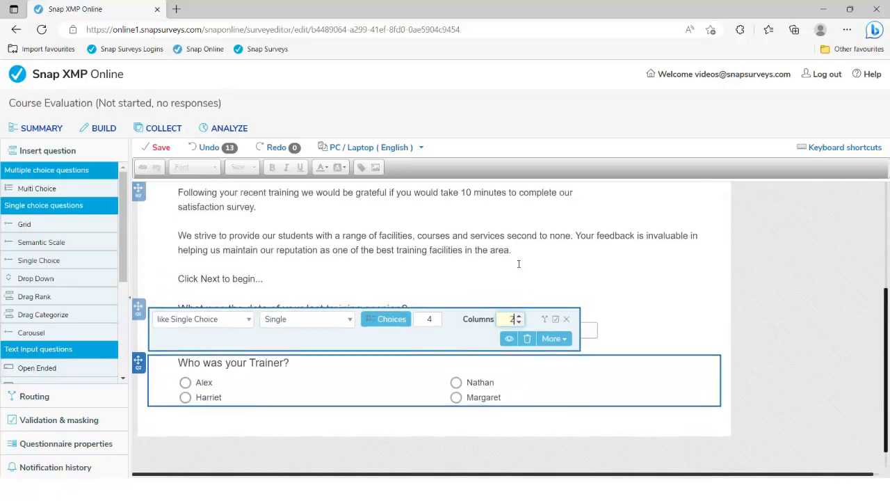
{"action": "left_click", "coordinate": [520, 322]}
{"action": "left_click", "coordinate": [519, 326]}
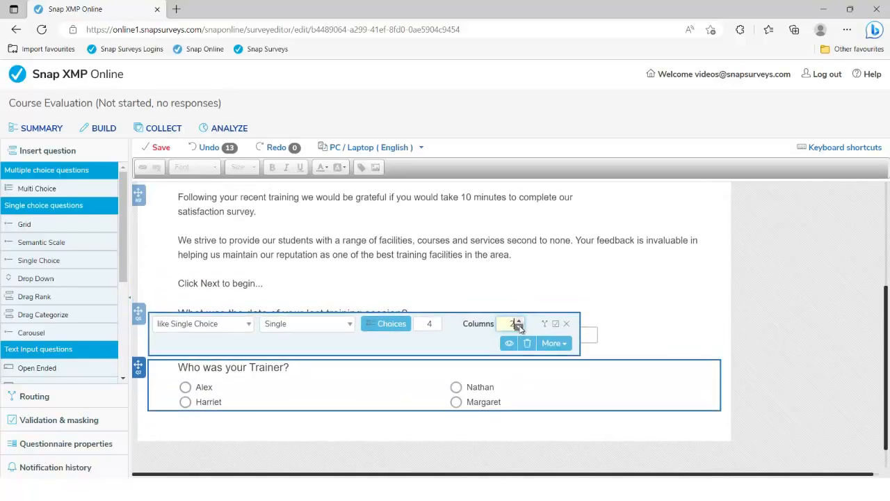
{"action": "left_click", "coordinate": [519, 327]}
{"action": "scroll", "coordinate": [412, 297], "scroll_direction": "down", "scroll_amount": 1}
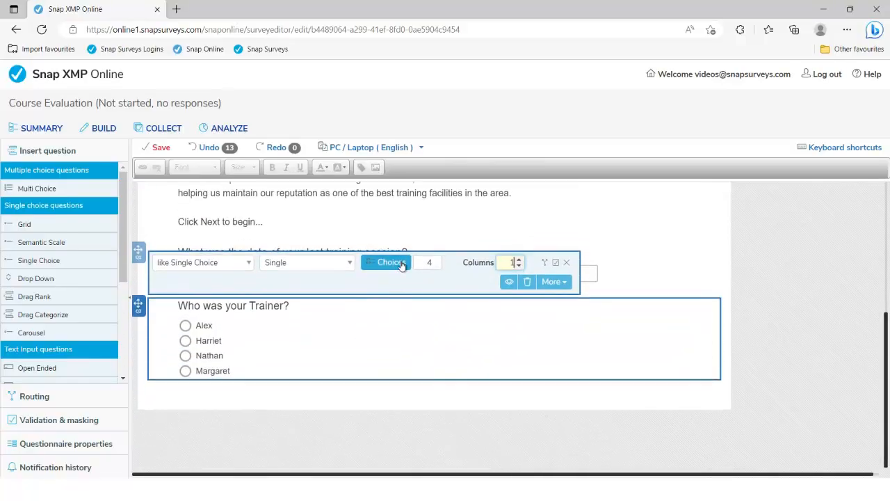
Step: Reorder the choices so Nathan comes first, then go back to the PDF questionnaire
{"action": "left_click", "coordinate": [392, 263]}
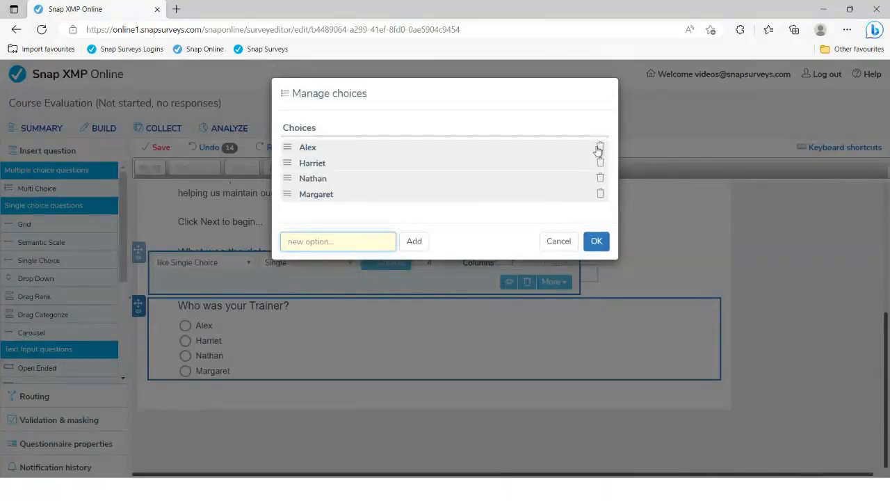
{"action": "left_click_drag", "start_coordinate": [295, 178], "coordinate": [286, 148]}
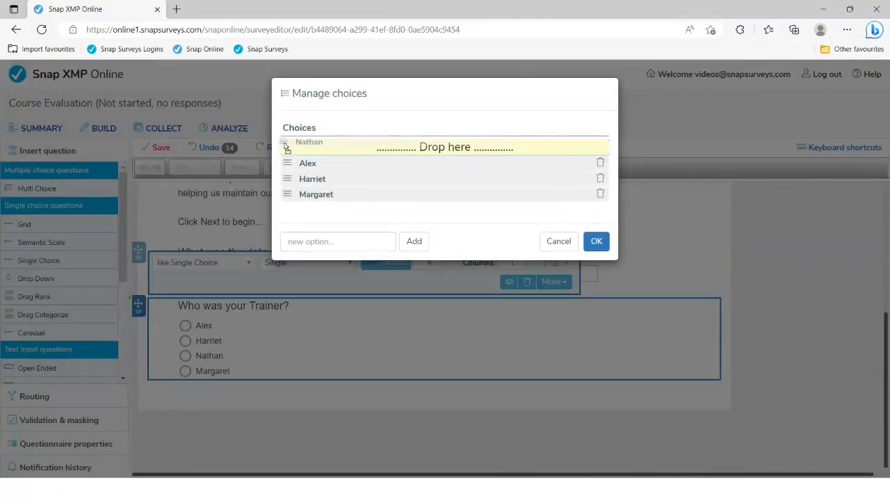
{"action": "left_click", "coordinate": [598, 242]}
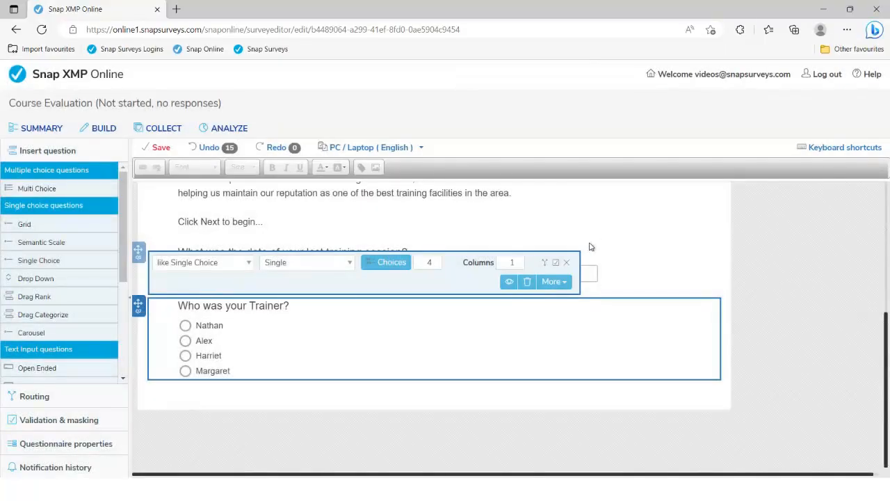
{"action": "key", "text": "alt+Tab"}
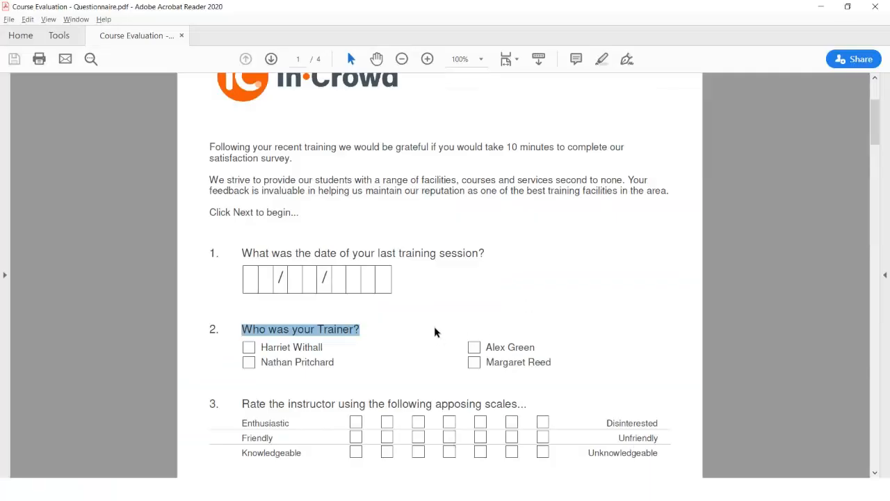
Step: Copy question 3's wording 'Rate the instructor using the following apposing scales...' from the PDF
{"action": "scroll", "coordinate": [436, 331], "scroll_direction": "down", "scroll_amount": 2}
{"action": "scroll", "coordinate": [435, 326], "scroll_direction": "down", "scroll_amount": 3}
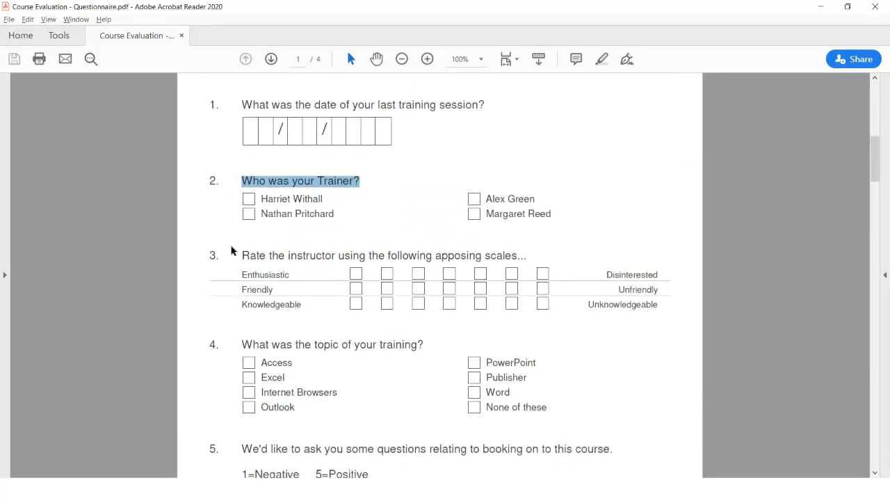
{"action": "left_click_drag", "start_coordinate": [242, 255], "coordinate": [520, 259]}
{"action": "key", "text": "ctrl+c"}
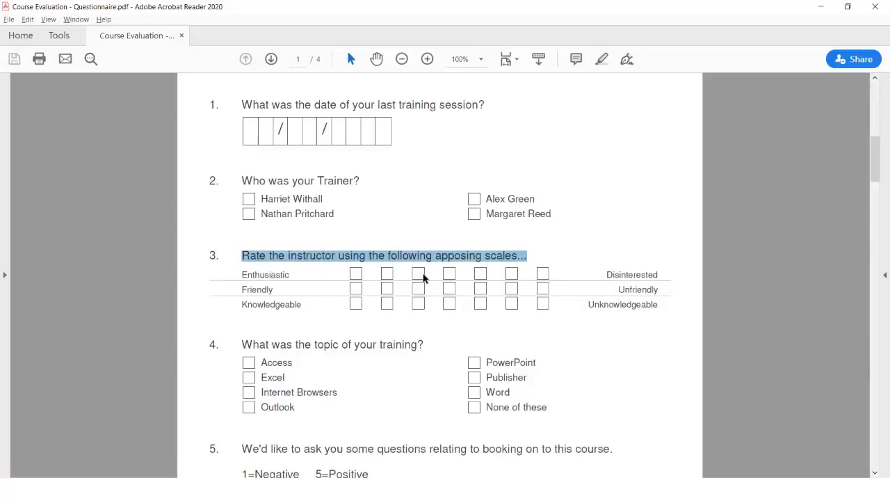
{"action": "key", "text": "alt+Tab"}
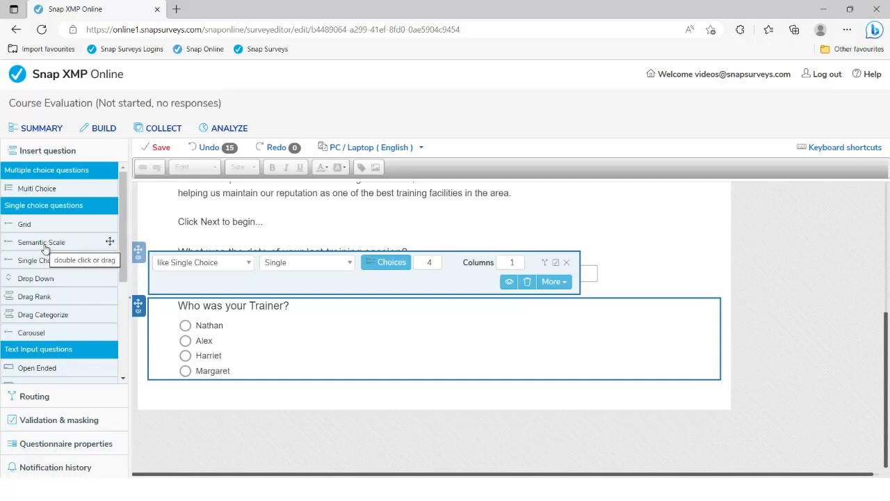
Step: Add a Semantic Scale question with question 3's pasted wording and 7 scale points
{"action": "left_click_drag", "start_coordinate": [44, 246], "coordinate": [253, 397]}
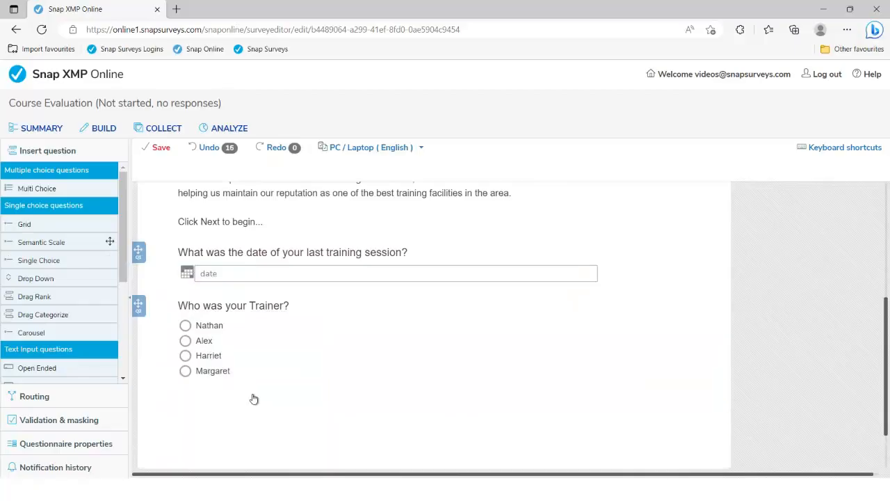
{"action": "left_click", "coordinate": [270, 333]}
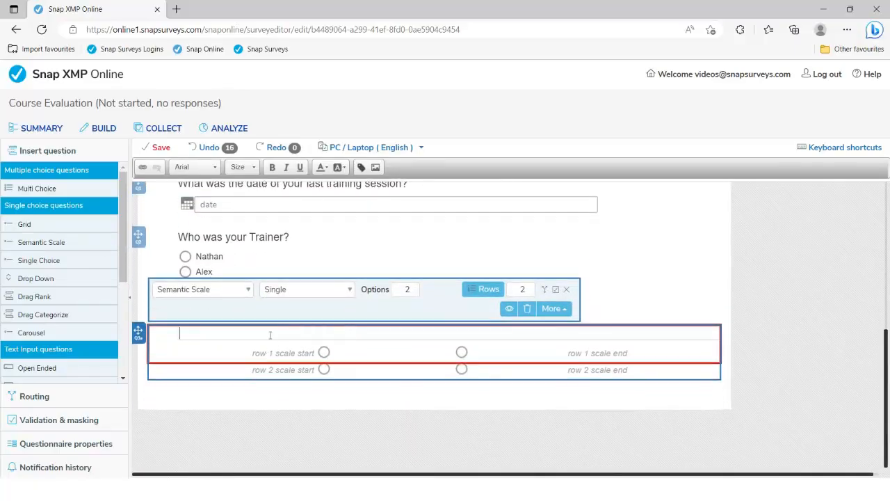
{"action": "key", "text": "ctrl+v"}
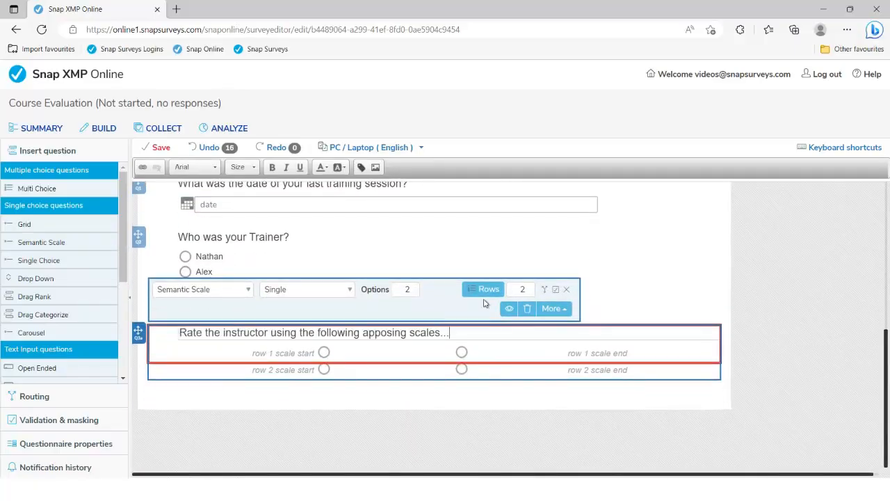
{"action": "left_click", "coordinate": [415, 286]}
{"action": "left_click", "coordinate": [415, 286]}
{"action": "left_click", "coordinate": [414, 286]}
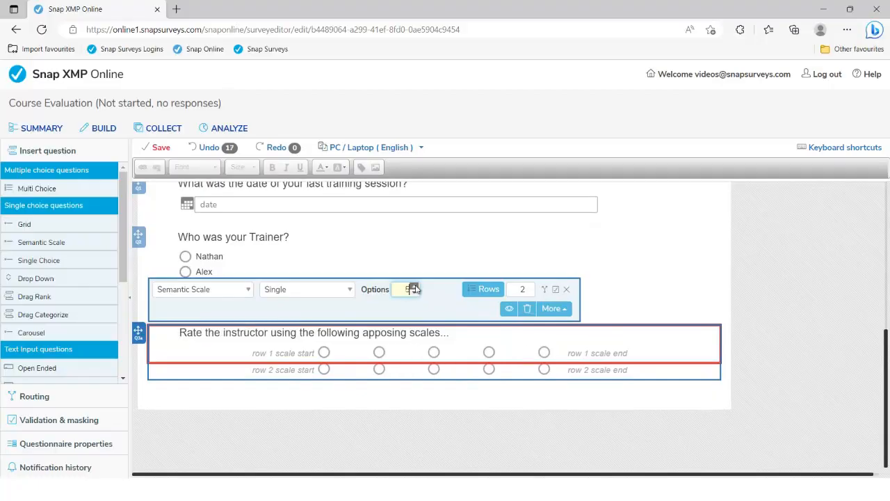
{"action": "left_click", "coordinate": [414, 286]}
{"action": "left_click", "coordinate": [414, 286]}
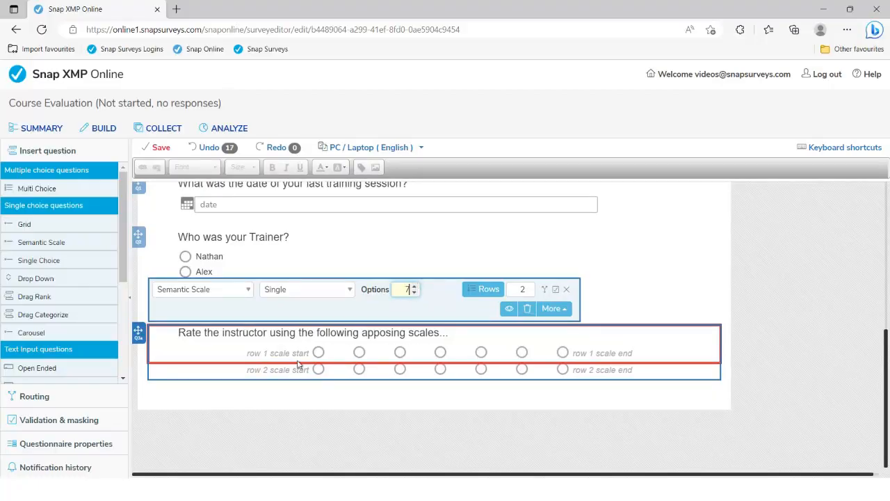
{"action": "left_click", "coordinate": [530, 287]}
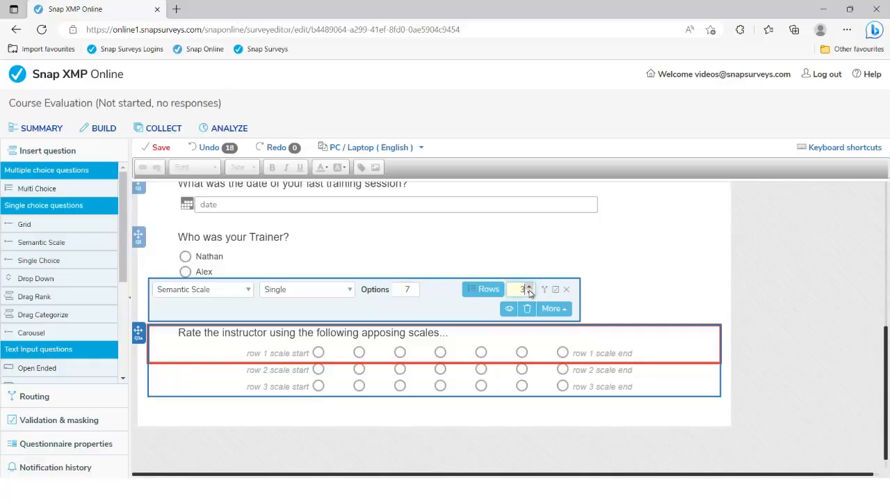
{"action": "left_click", "coordinate": [530, 293]}
Step: Set the two rows' start labels to Enthusiastic and Friendly, copied from the PDF
{"action": "key", "text": "alt+Tab"}
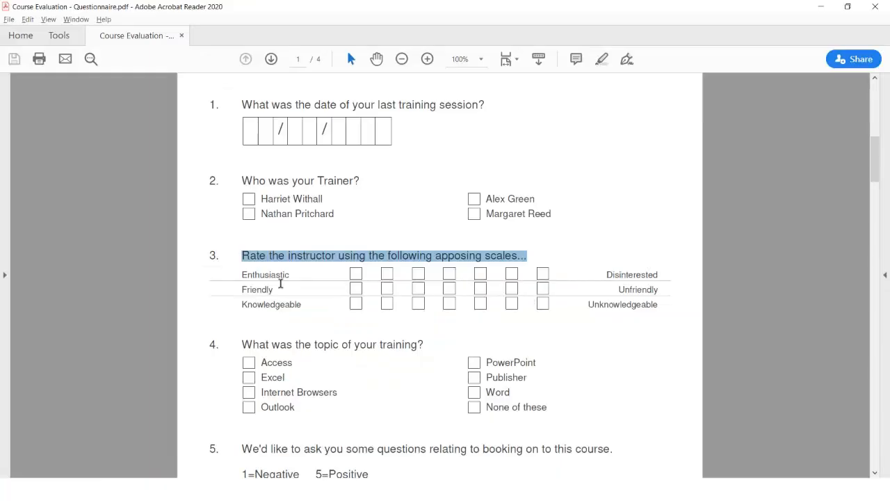
{"action": "double_click", "coordinate": [254, 274]}
{"action": "key", "text": "ctrl+c"}
{"action": "key", "text": "alt+Tab"}
{"action": "left_click", "coordinate": [277, 354]}
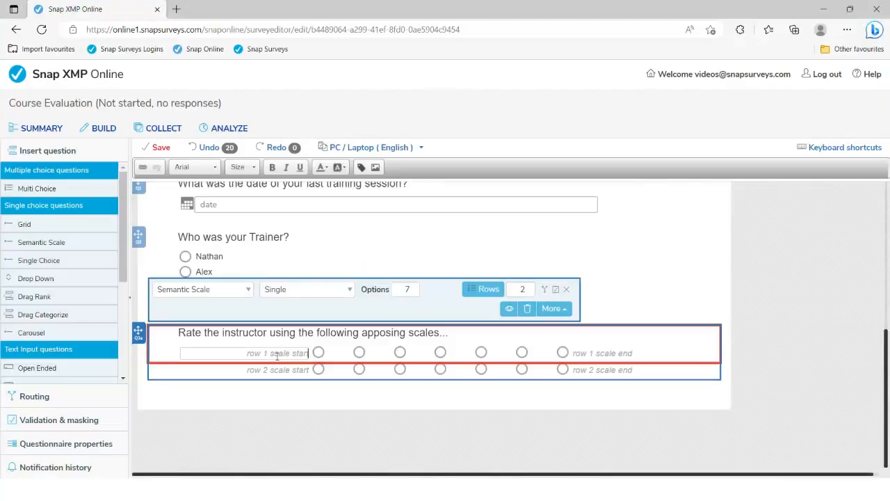
{"action": "key", "text": "ctrl+v"}
{"action": "key", "text": "alt+Tab"}
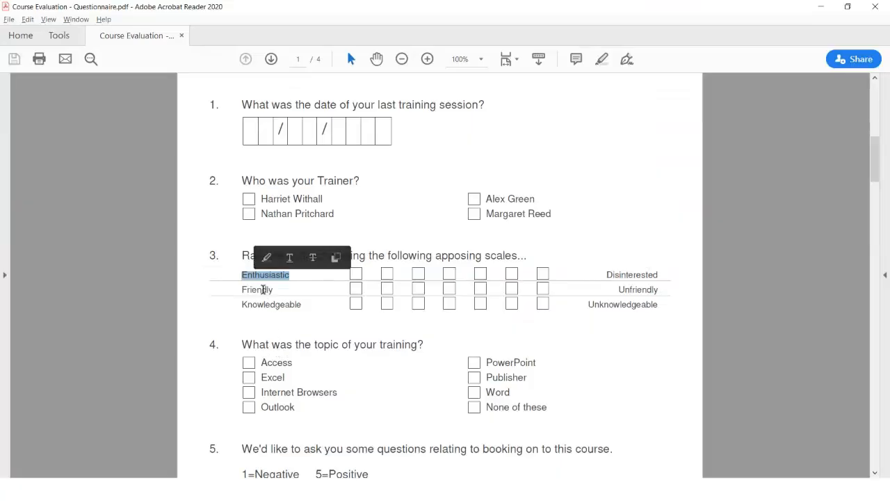
{"action": "double_click", "coordinate": [267, 295]}
{"action": "key", "text": "ctrl+c"}
{"action": "key", "text": "alt+Tab"}
{"action": "left_click", "coordinate": [289, 369]}
{"action": "key", "text": "ctrl+v"}
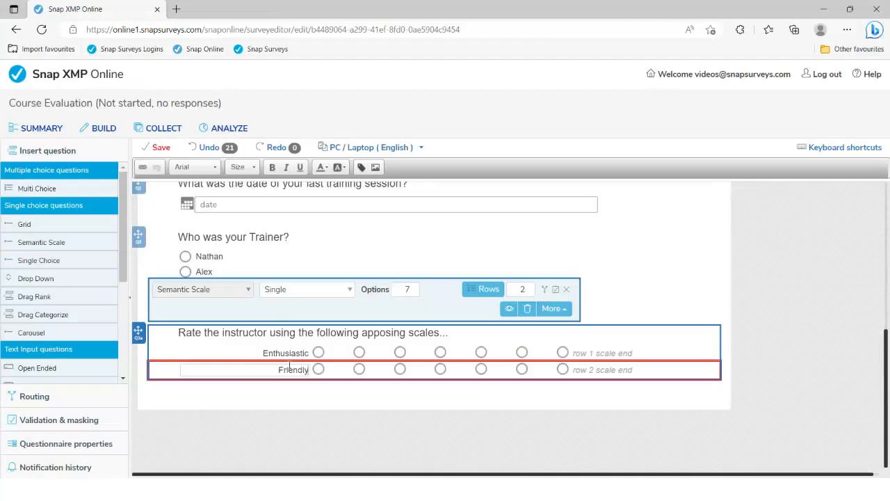
Step: Set the two rows' end labels to Disinterested and Unfriendly, copied from the PDF
{"action": "key", "text": "alt+Tab"}
{"action": "double_click", "coordinate": [636, 275]}
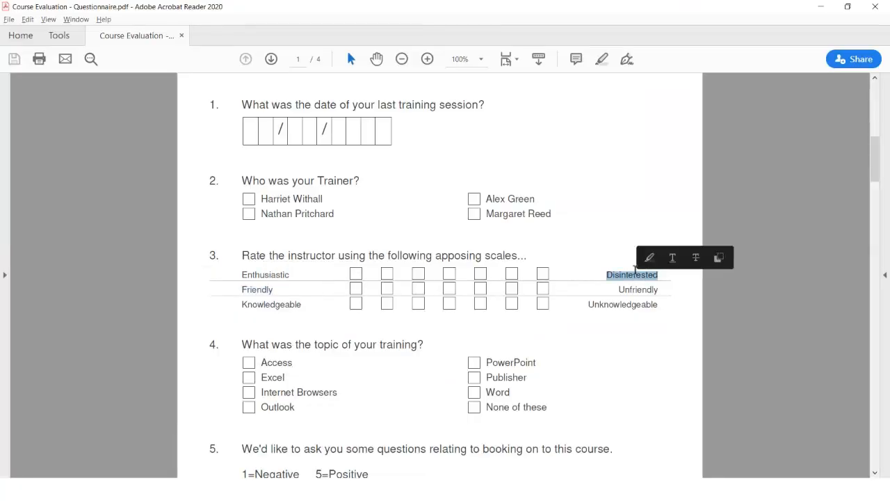
{"action": "key", "text": "ctrl+c"}
{"action": "key", "text": "alt+Tab"}
{"action": "left_click", "coordinate": [630, 354]}
{"action": "key", "text": "ctrl+v"}
{"action": "key", "text": "alt+Tab"}
{"action": "triple_click", "coordinate": [626, 291]}
{"action": "left_click", "coordinate": [625, 292]}
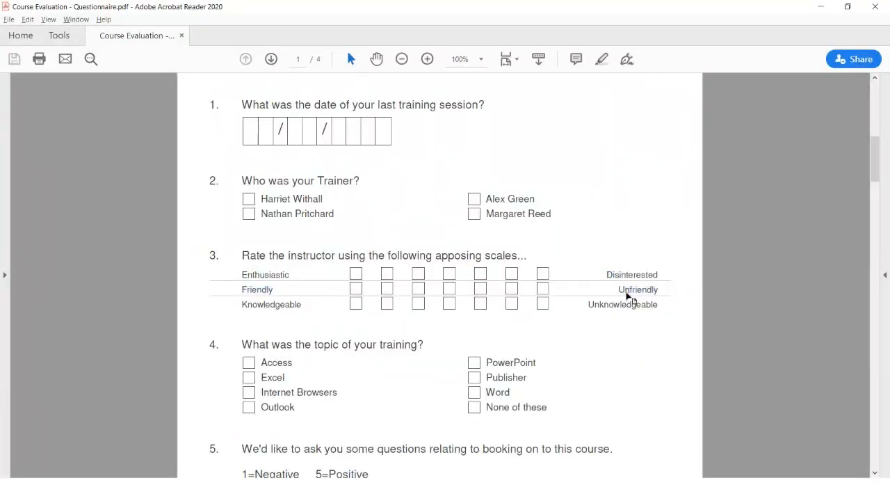
{"action": "double_click", "coordinate": [627, 295]}
{"action": "key", "text": "alt+Tab"}
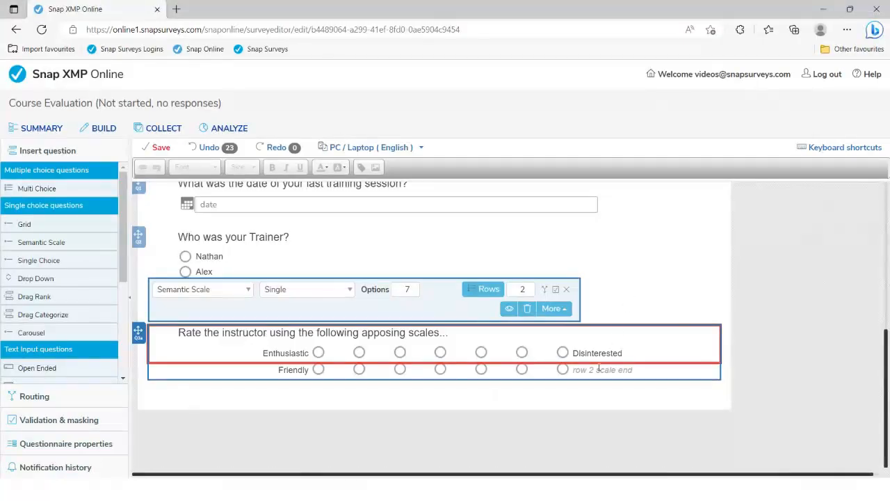
{"action": "left_click", "coordinate": [600, 369]}
{"action": "key", "text": "ctrl+v"}
{"action": "key", "text": "alt+Tab"}
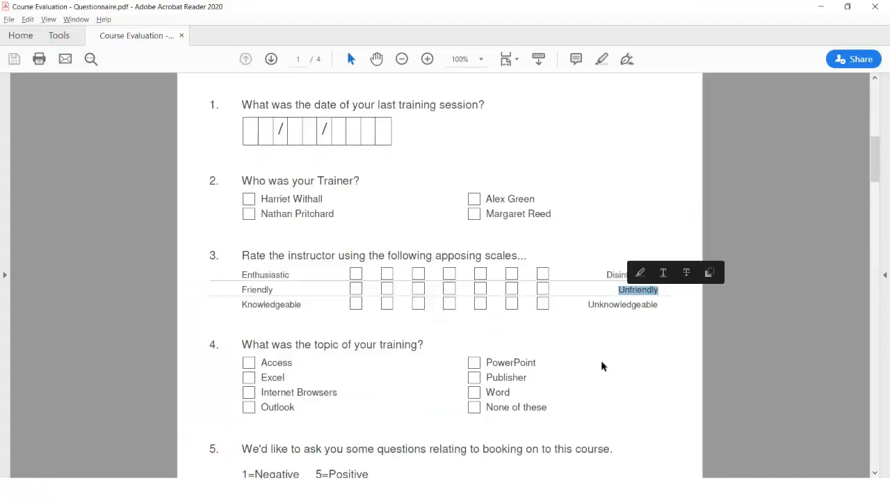
Step: Copy question 5's booking wording and its 1=Negative 5=Positive key from the PDF
{"action": "scroll", "coordinate": [536, 344], "scroll_direction": "down", "scroll_amount": 3}
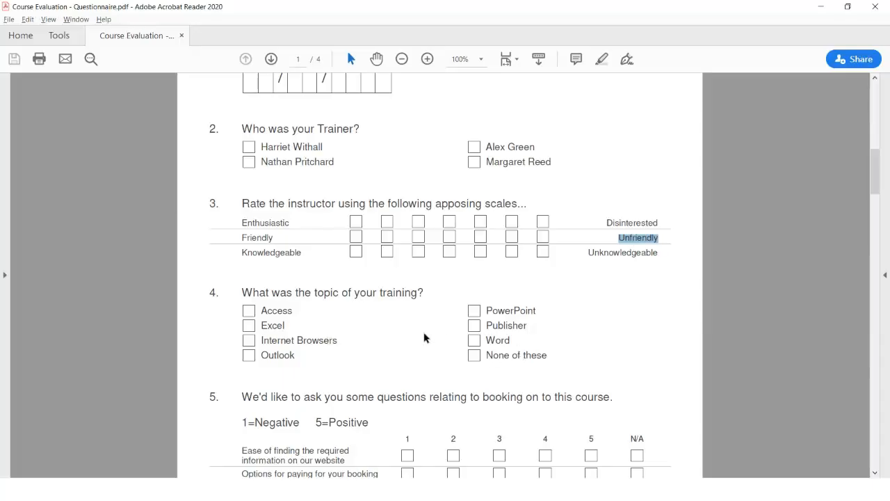
{"action": "scroll", "coordinate": [421, 333], "scroll_direction": "down", "scroll_amount": 2}
{"action": "scroll", "coordinate": [422, 332], "scroll_direction": "down", "scroll_amount": 10}
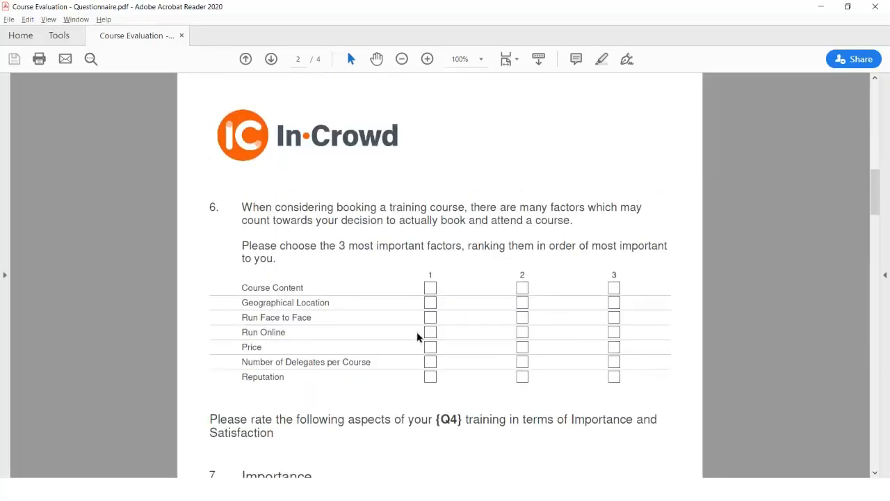
{"action": "scroll", "coordinate": [382, 313], "scroll_direction": "up", "scroll_amount": 10}
{"action": "left_click_drag", "start_coordinate": [242, 324], "coordinate": [362, 353]}
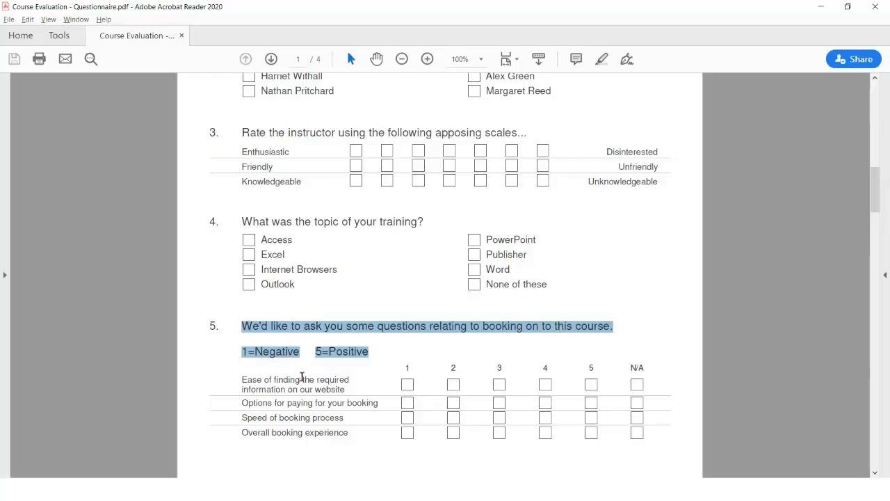
{"action": "key", "text": "alt+Tab"}
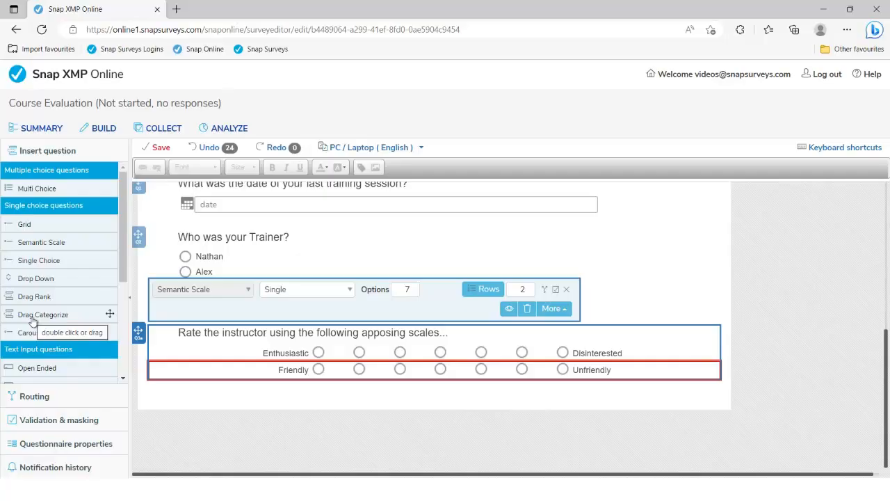
Step: Add a Drag Categorize question with question 5's pasted wording split onto lines, and 3 rows
{"action": "double_click", "coordinate": [46, 318]}
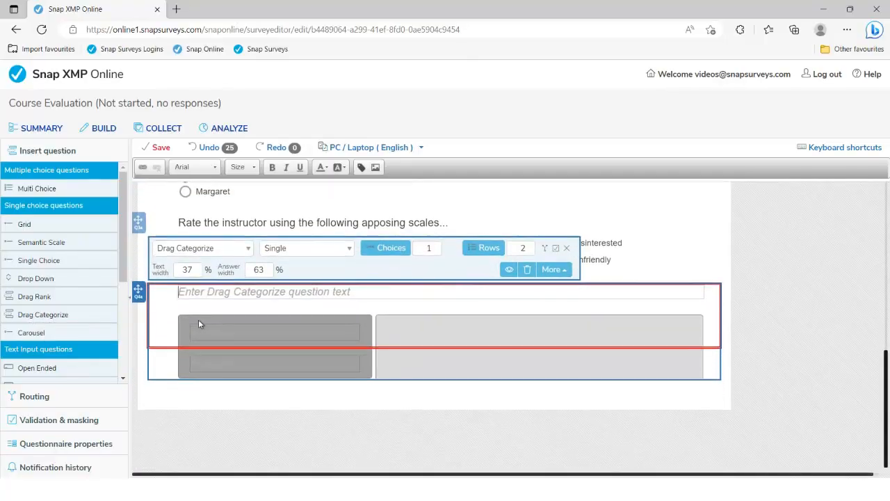
{"action": "key", "text": "ctrl+v"}
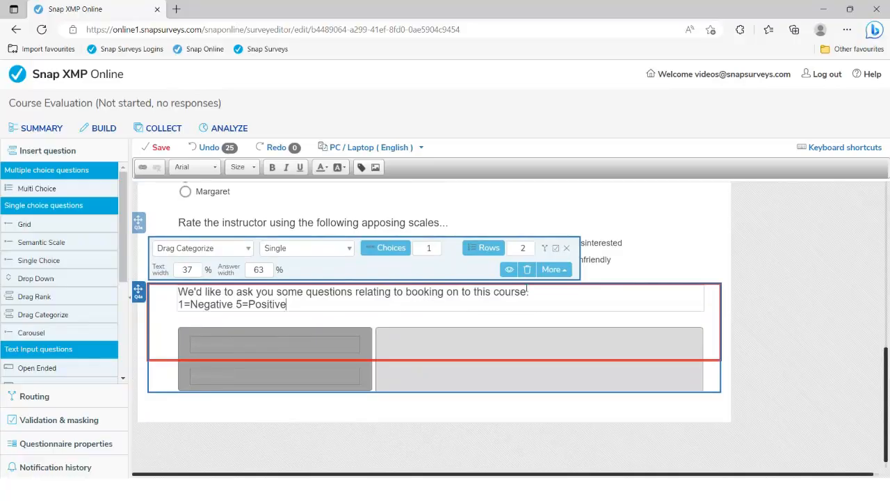
{"action": "key", "text": "Return"}
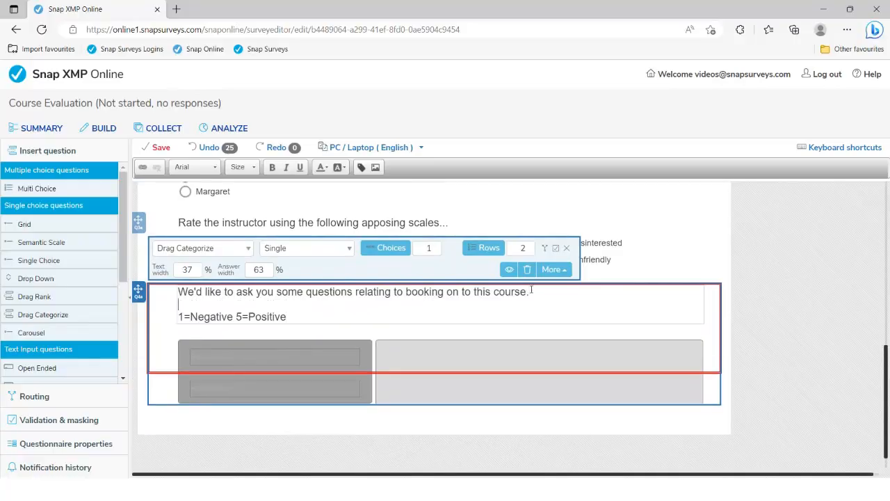
{"action": "left_click", "coordinate": [531, 244]}
Step: Label the first two rows with the website info and 'Options for paying for your booking' items
{"action": "key", "text": "alt+Tab"}
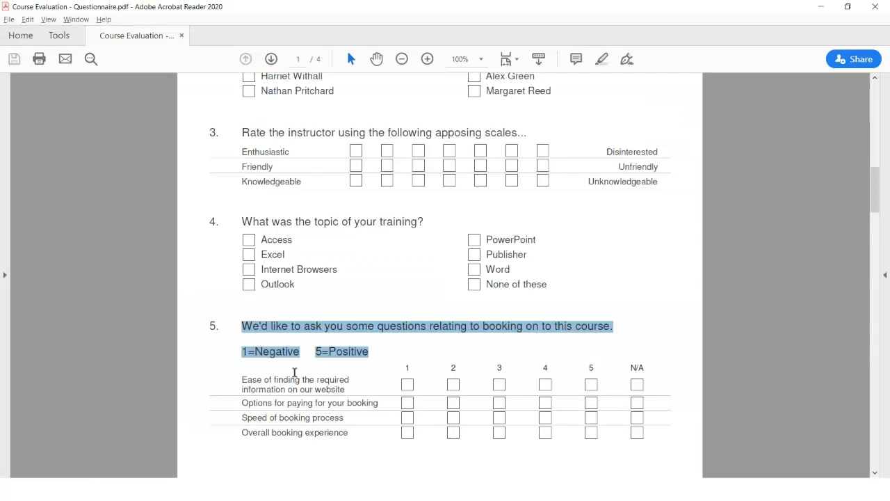
{"action": "left_click_drag", "start_coordinate": [242, 379], "coordinate": [351, 391]}
{"action": "key", "text": "ctrl+c"}
{"action": "key", "text": "alt+Tab"}
{"action": "left_click", "coordinate": [203, 359]}
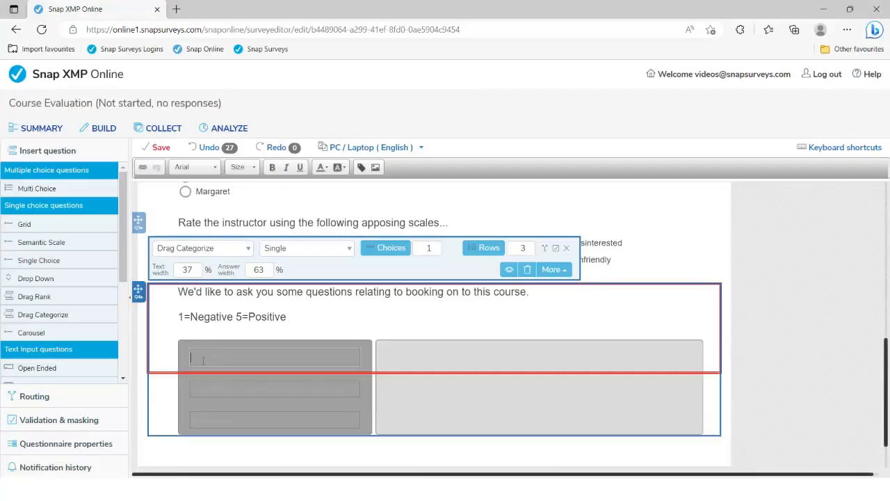
{"action": "key", "text": "ctrl+v"}
{"action": "key", "text": "alt+Tab"}
{"action": "left_click_drag", "start_coordinate": [250, 403], "coordinate": [368, 397]}
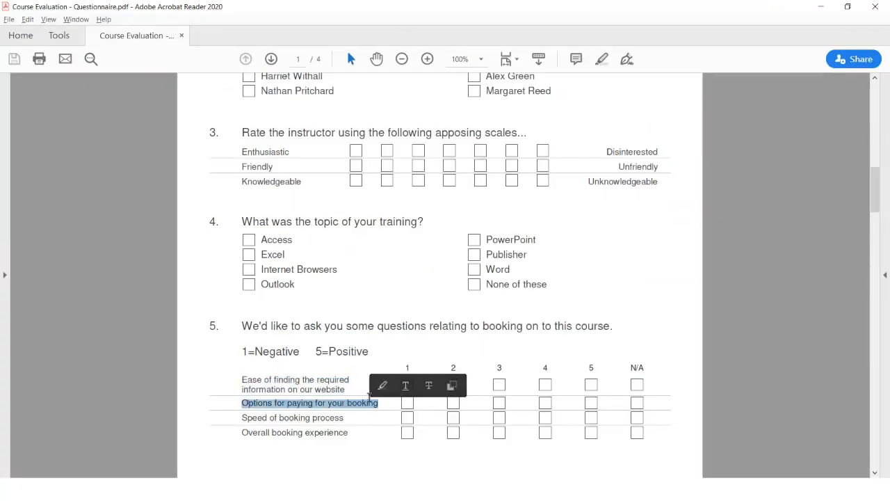
{"action": "key", "text": "alt+Tab"}
{"action": "left_click", "coordinate": [240, 399]}
{"action": "type", "text": "Options for paying for your booking"}
Step: Label the third row 'Speed of booking process' from the PDF and check the result
{"action": "key", "text": "alt+Tab"}
{"action": "left_click_drag", "start_coordinate": [242, 418], "coordinate": [341, 416]}
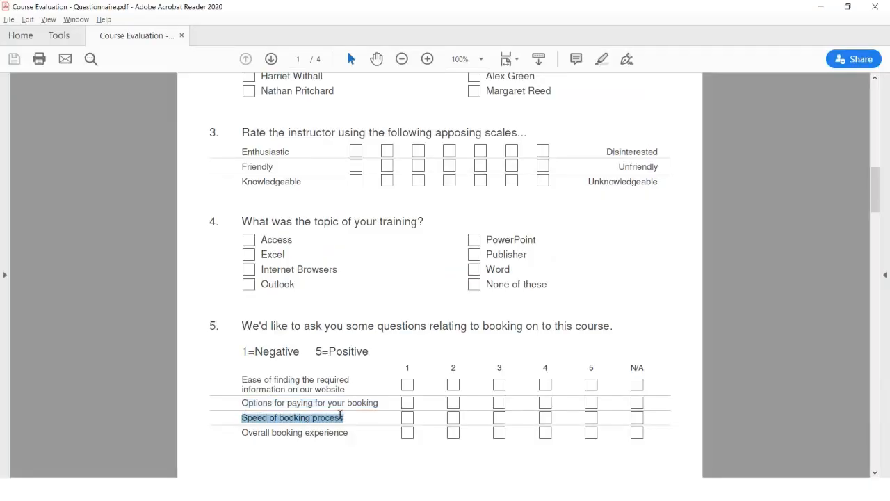
{"action": "key", "text": "ctrl+c"}
{"action": "key", "text": "alt+Tab"}
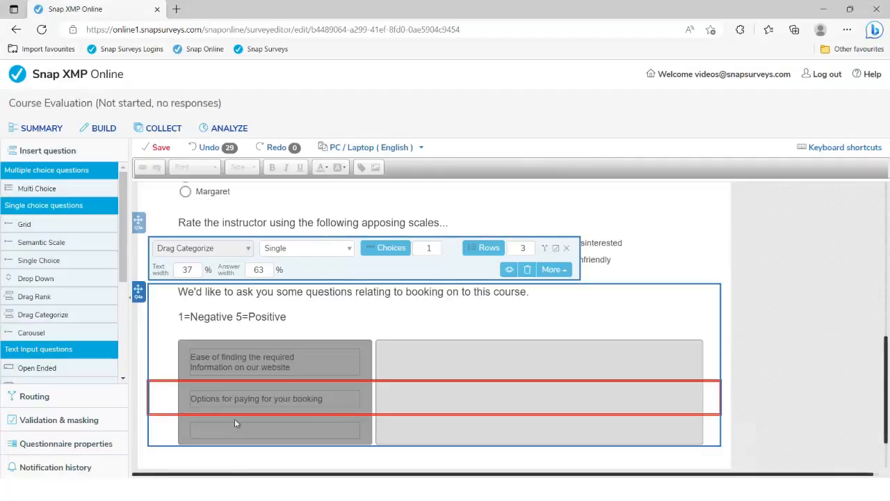
{"action": "left_click", "coordinate": [220, 431]}
{"action": "key", "text": "ctrl+v"}
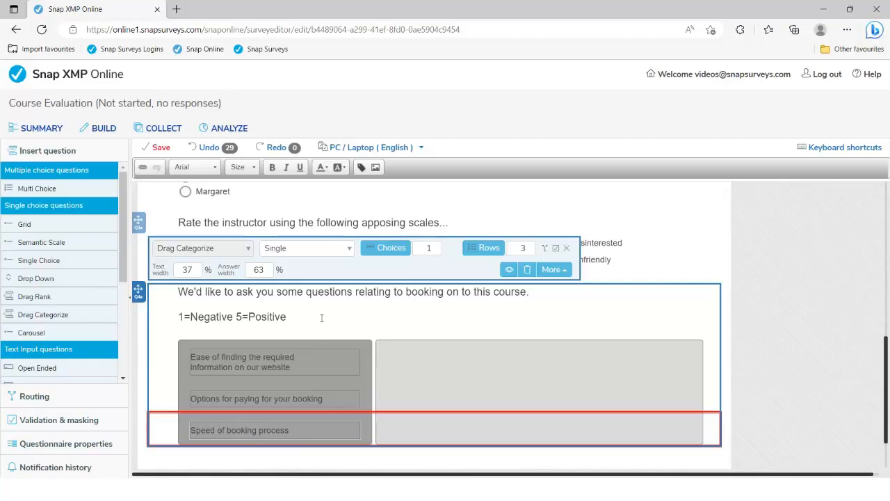
{"action": "scroll", "coordinate": [321, 317], "scroll_direction": "down", "scroll_amount": 2}
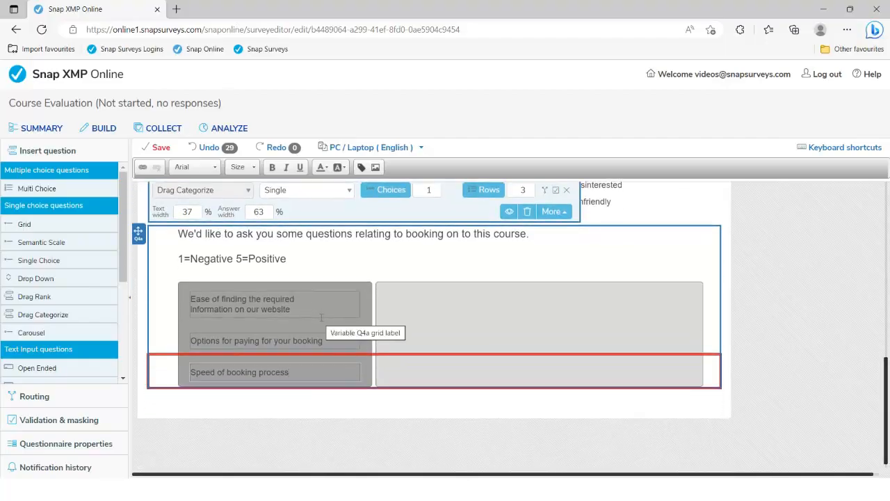
{"action": "key", "text": "alt+Tab"}
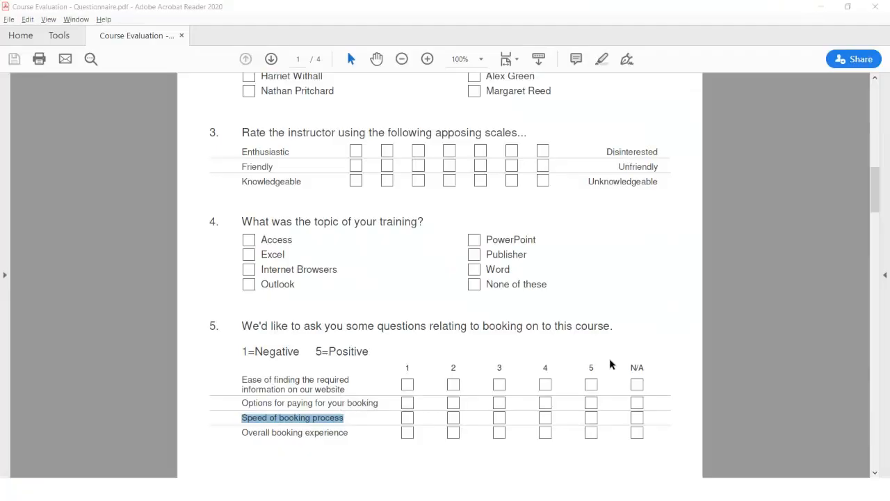
{"action": "key", "text": "alt+Tab"}
{"action": "scroll", "coordinate": [547, 298], "scroll_direction": "up", "scroll_amount": 1}
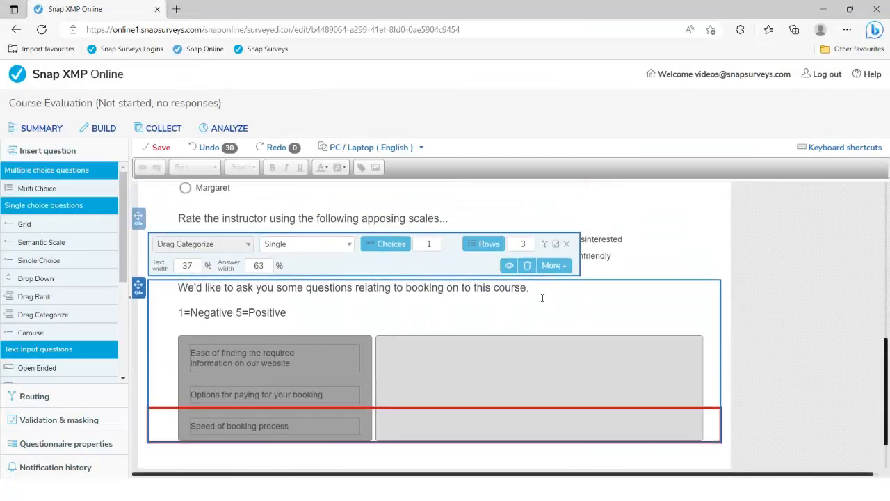
Step: Add choices 1, 2, 3, 4 and 5 to the booking question and delete the 'Option...' placeholder
{"action": "left_click", "coordinate": [393, 252]}
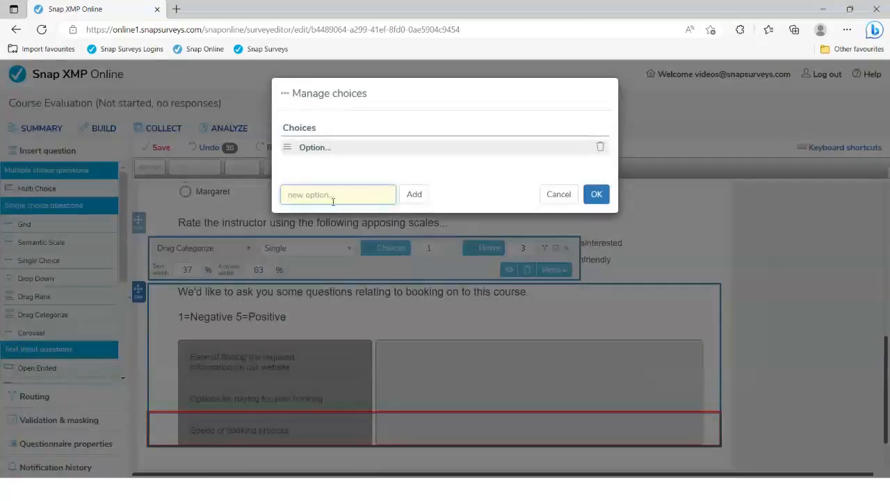
{"action": "type", "text": "1"}
{"action": "left_click", "coordinate": [414, 194]}
{"action": "left_click", "coordinate": [357, 210]}
{"action": "type", "text": "2"}
{"action": "left_click", "coordinate": [421, 211]}
{"action": "left_click", "coordinate": [342, 226]}
{"action": "type", "text": "3"}
{"action": "left_click", "coordinate": [414, 225]}
{"action": "left_click", "coordinate": [339, 239]}
{"action": "type", "text": "4"}
{"action": "left_click", "coordinate": [414, 241]}
{"action": "left_click", "coordinate": [339, 257]}
{"action": "type", "text": "5"}
{"action": "left_click", "coordinate": [415, 257]}
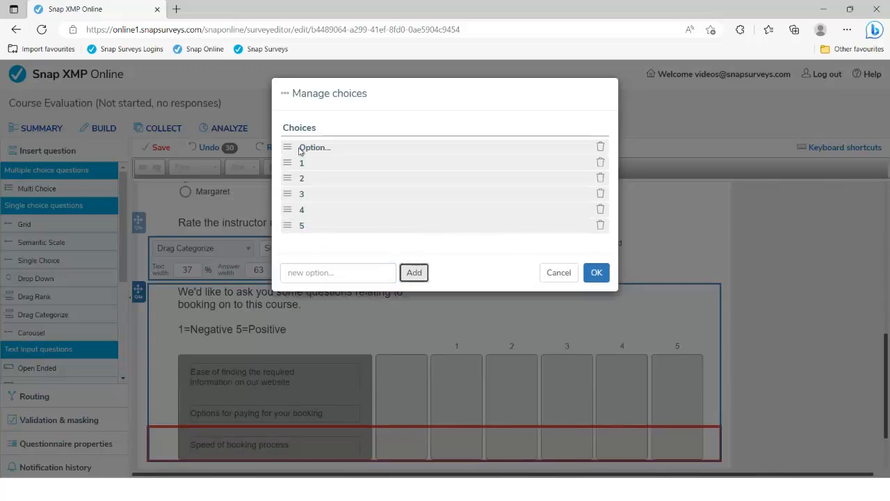
{"action": "left_click", "coordinate": [601, 148]}
{"action": "left_click", "coordinate": [597, 257]}
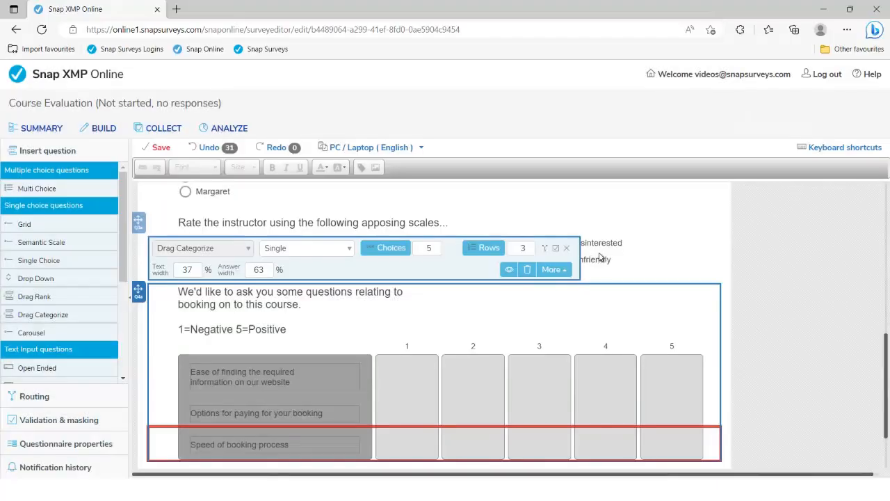
{"action": "scroll", "coordinate": [582, 341], "scroll_direction": "down", "scroll_amount": 1}
{"action": "scroll", "coordinate": [582, 342], "scroll_direction": "down", "scroll_amount": 1}
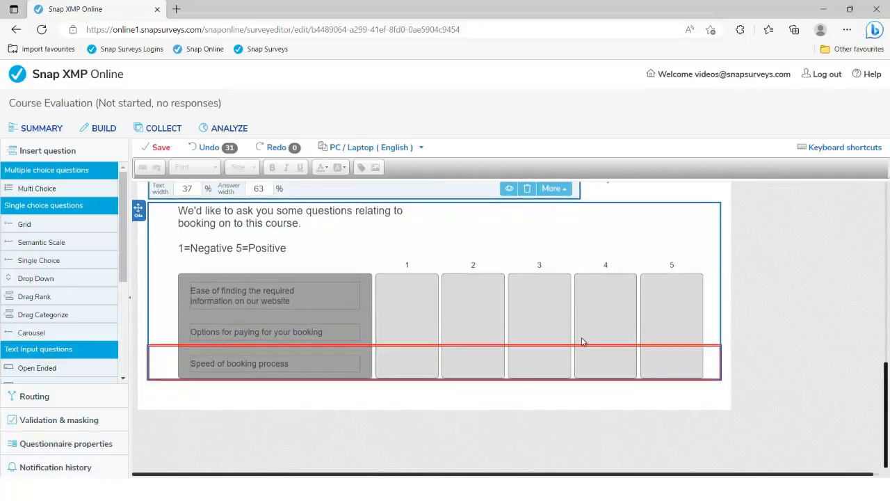
{"action": "key", "text": "alt+Tab"}
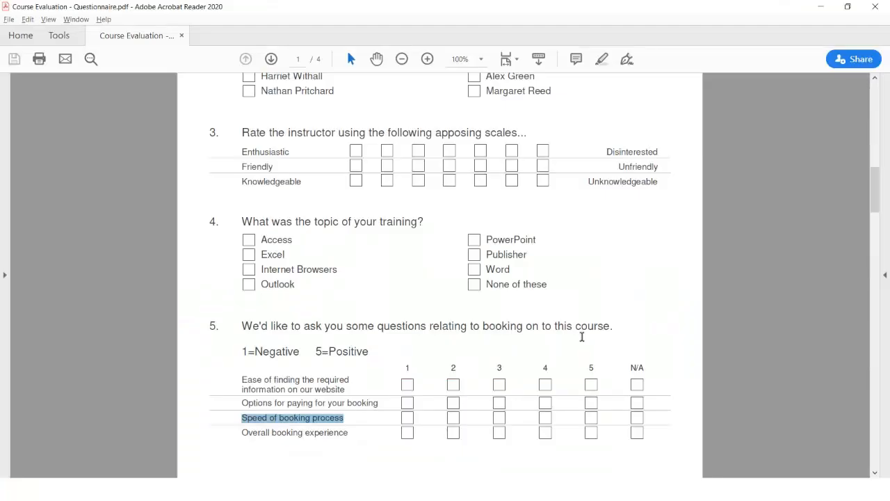
Step: Copy question 6's ranking wording from page 2 into a new Drag Rank question
{"action": "scroll", "coordinate": [503, 329], "scroll_direction": "down", "scroll_amount": 5}
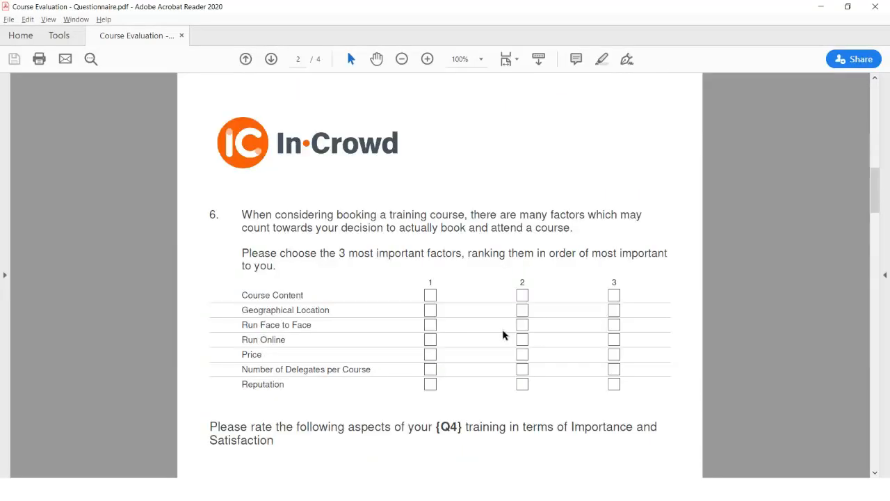
{"action": "left_click_drag", "start_coordinate": [242, 212], "coordinate": [279, 266]}
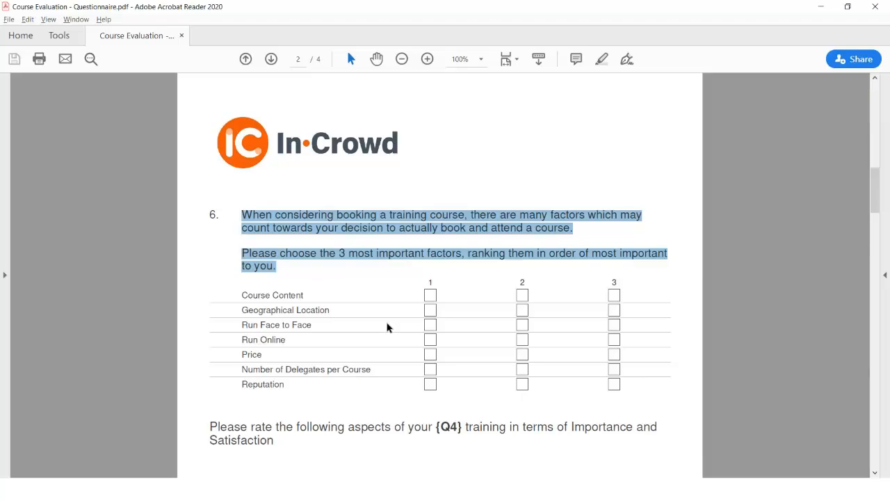
{"action": "key", "text": "alt+Tab"}
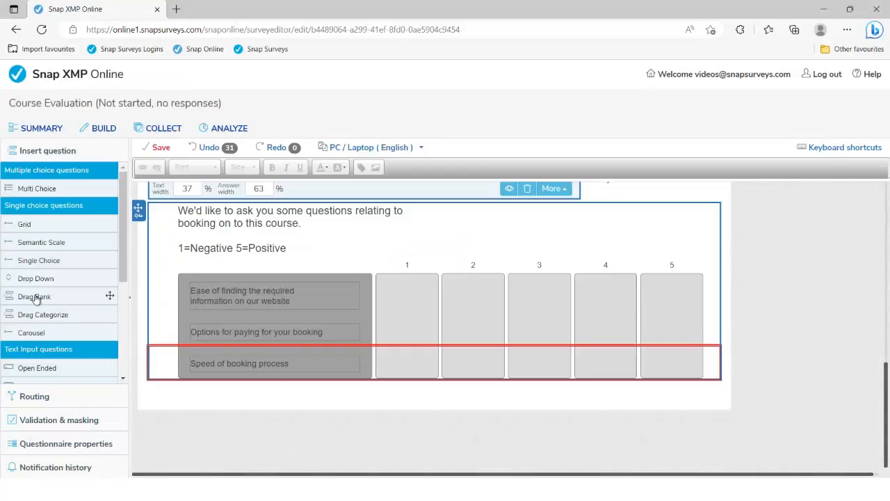
{"action": "left_click", "coordinate": [35, 297]}
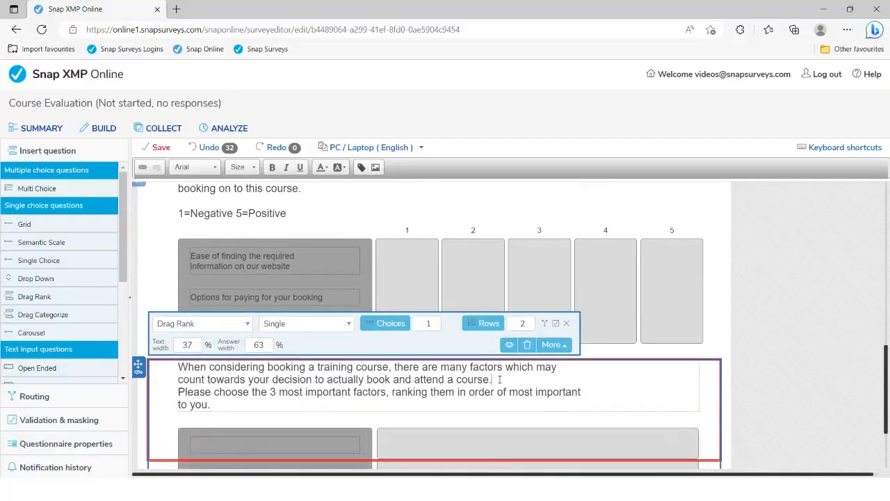
Step: Reflow the ranking question's text into two paragraphs and set it to 4 rows
{"action": "key", "text": "Return"}
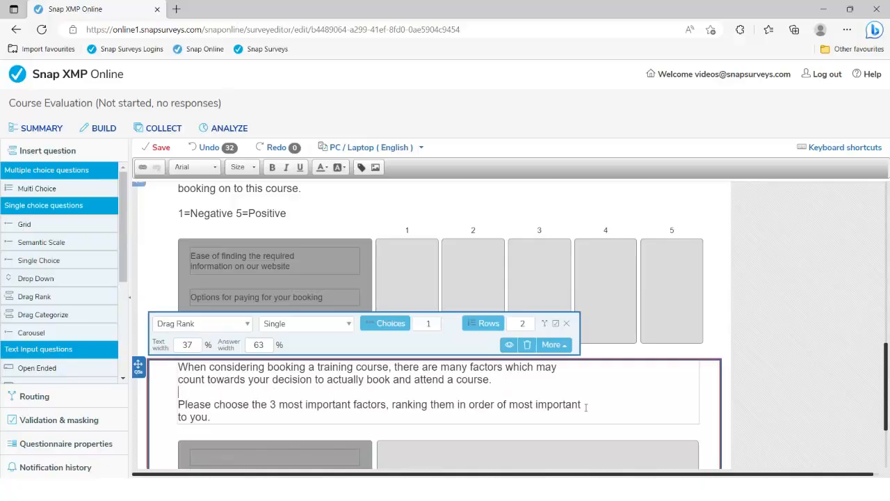
{"action": "key", "text": "Delete"}
{"action": "left_click", "coordinate": [577, 368]}
{"action": "key", "text": "Delete"}
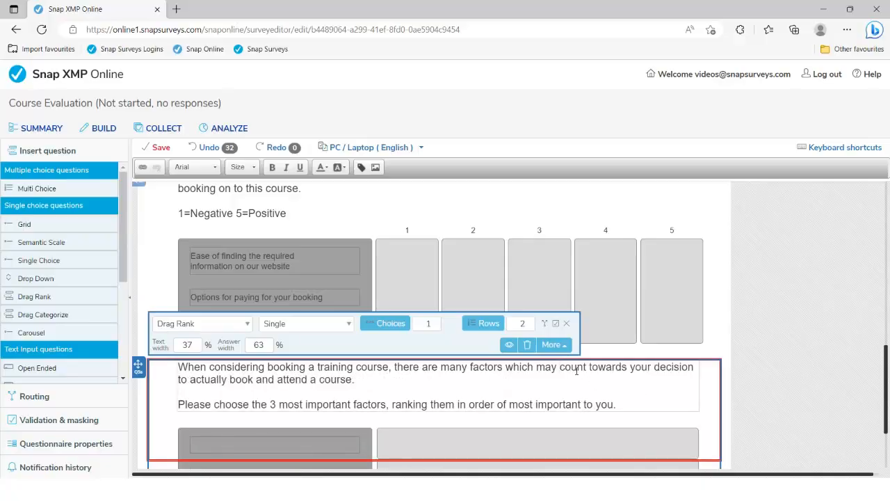
{"action": "scroll", "coordinate": [533, 374], "scroll_direction": "down", "scroll_amount": 2}
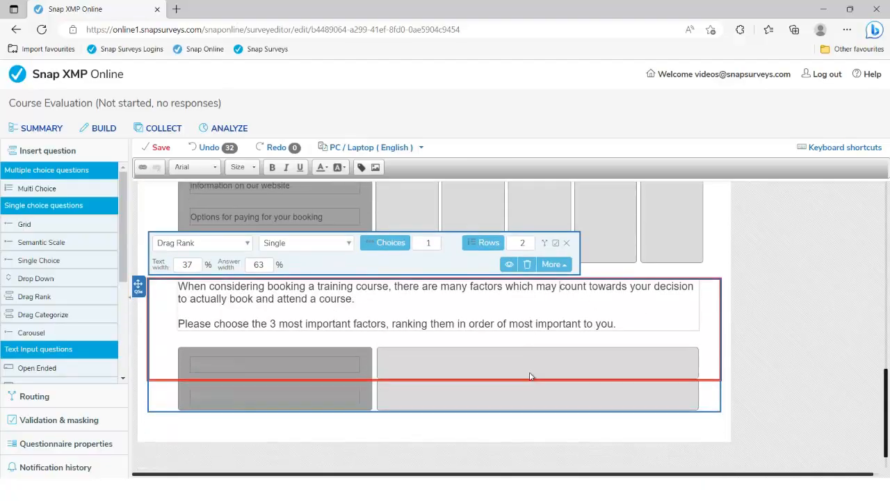
{"action": "left_click", "coordinate": [530, 239]}
{"action": "left_click", "coordinate": [530, 239]}
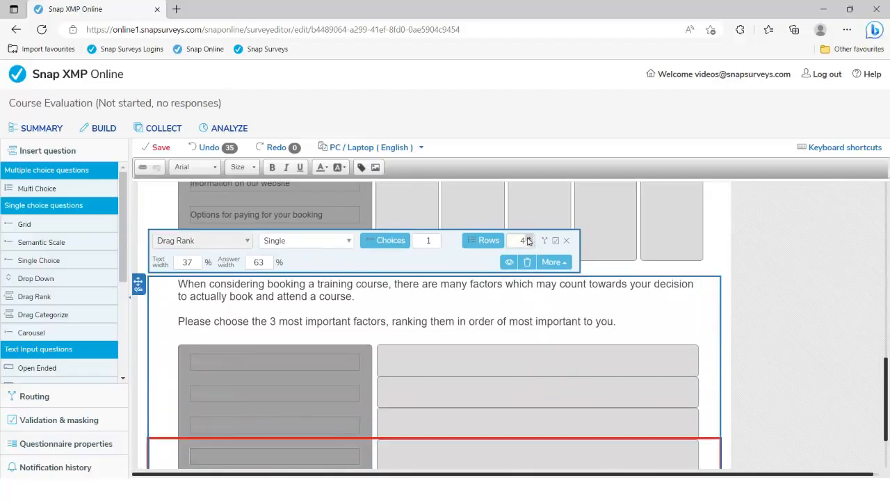
Step: Fill the first two ranking rows with Course Content and Geographical Location from the PDF
{"action": "key", "text": "alt+Tab"}
{"action": "left_click_drag", "start_coordinate": [243, 295], "coordinate": [302, 296]}
{"action": "key", "text": "ctrl+c"}
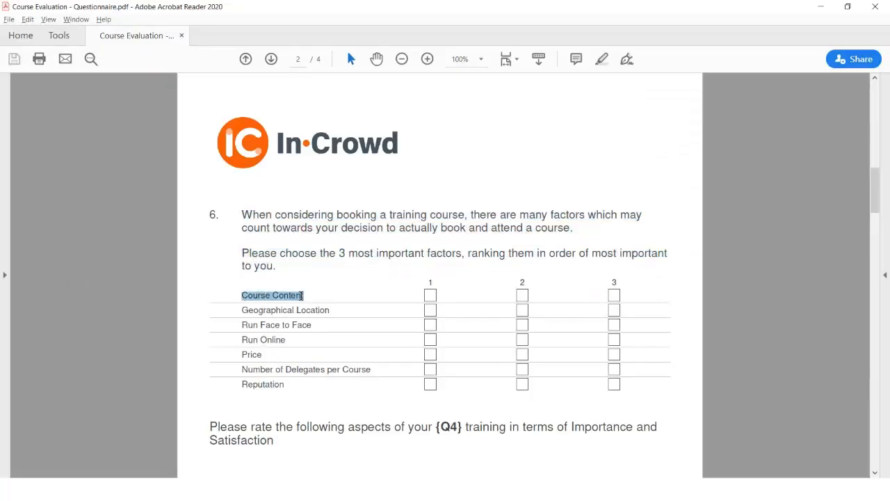
{"action": "key", "text": "alt+Tab"}
{"action": "left_click", "coordinate": [226, 360]}
{"action": "key", "text": "ctrl+v"}
{"action": "key", "text": "alt+Tab"}
{"action": "left_click_drag", "start_coordinate": [243, 311], "coordinate": [328, 311]}
{"action": "key", "text": "ctrl+c"}
{"action": "key", "text": "alt+Tab"}
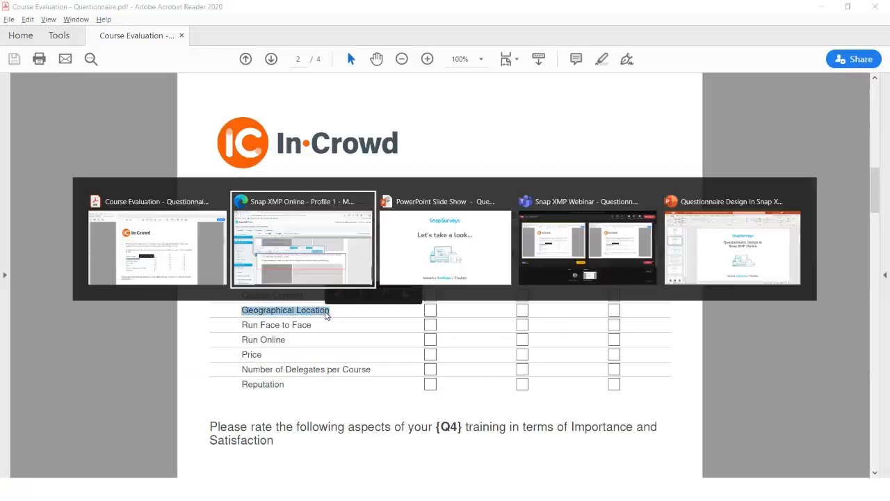
{"action": "left_click", "coordinate": [231, 394]}
{"action": "key", "text": "ctrl+v"}
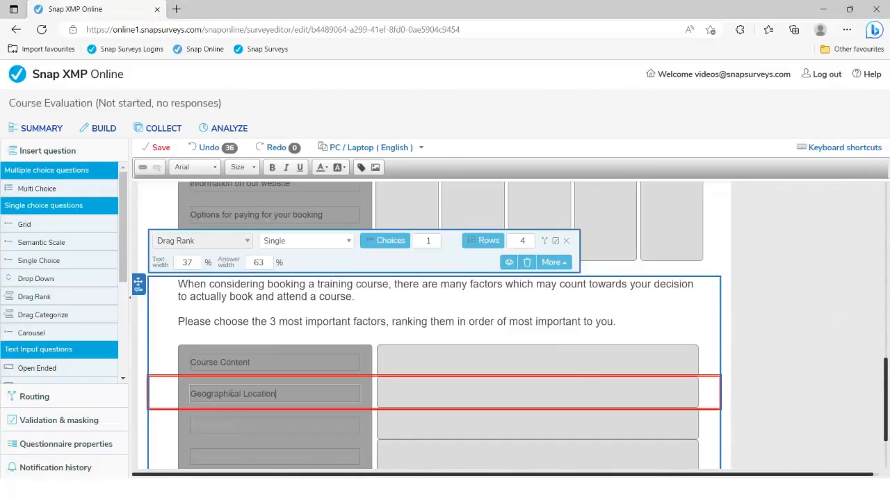
Step: Fill the last two ranking rows with Run Face to Face and Run Online
{"action": "key", "text": "alt+Tab"}
{"action": "left_click_drag", "start_coordinate": [243, 325], "coordinate": [313, 325]}
{"action": "key", "text": "ctrl+c"}
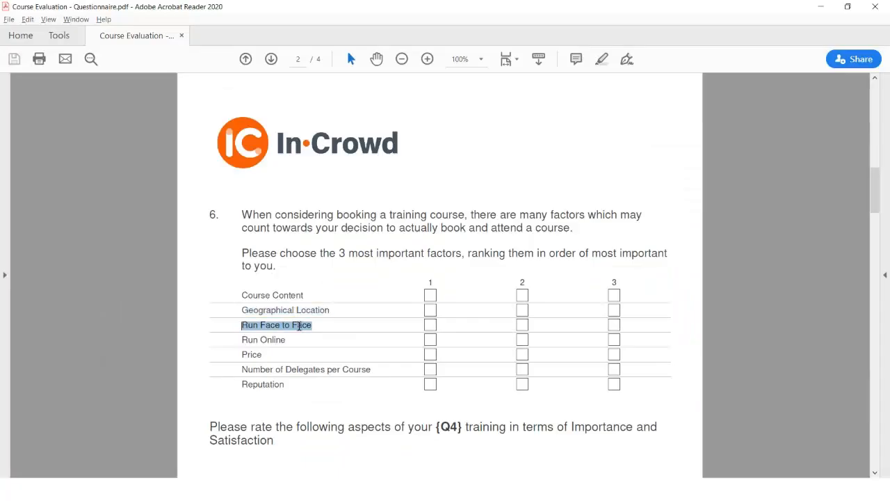
{"action": "key", "text": "alt+Tab"}
{"action": "left_click", "coordinate": [204, 426]}
{"action": "key", "text": "ctrl+v"}
{"action": "key", "text": "alt+Tab"}
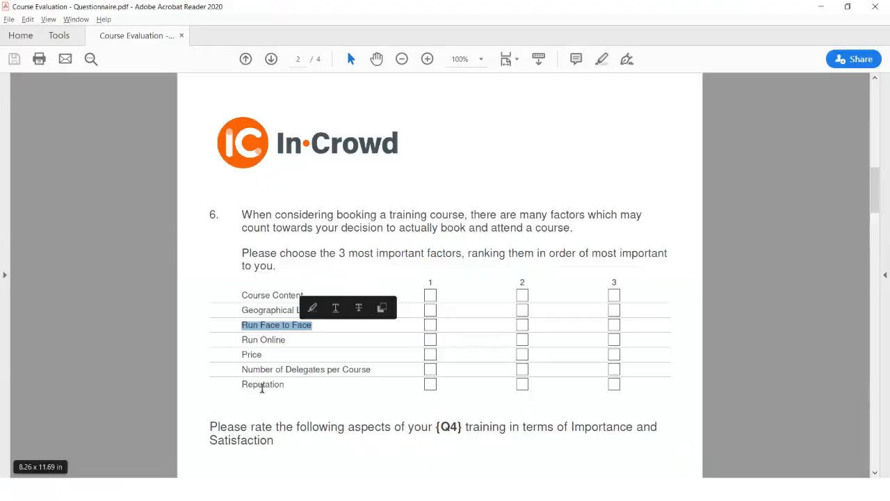
{"action": "left_click_drag", "start_coordinate": [240, 344], "coordinate": [285, 341]}
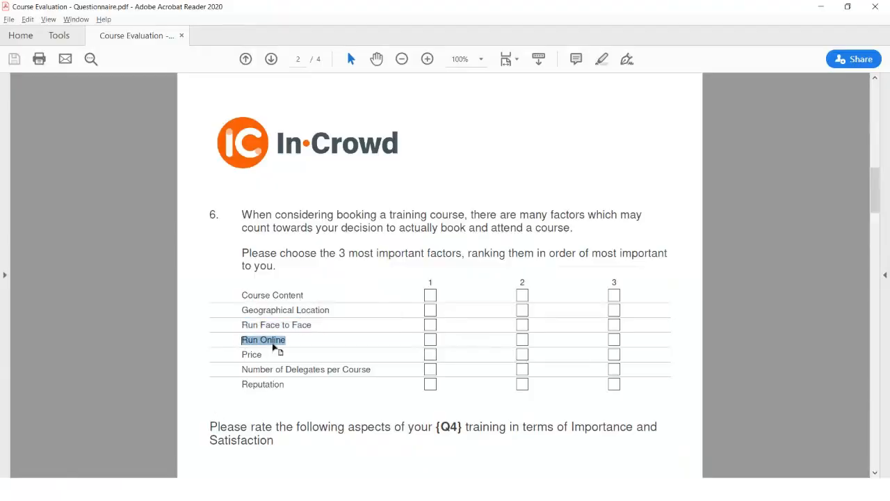
{"action": "key", "text": "ctrl+c"}
{"action": "key", "text": "alt+Tab"}
{"action": "left_click", "coordinate": [223, 456]}
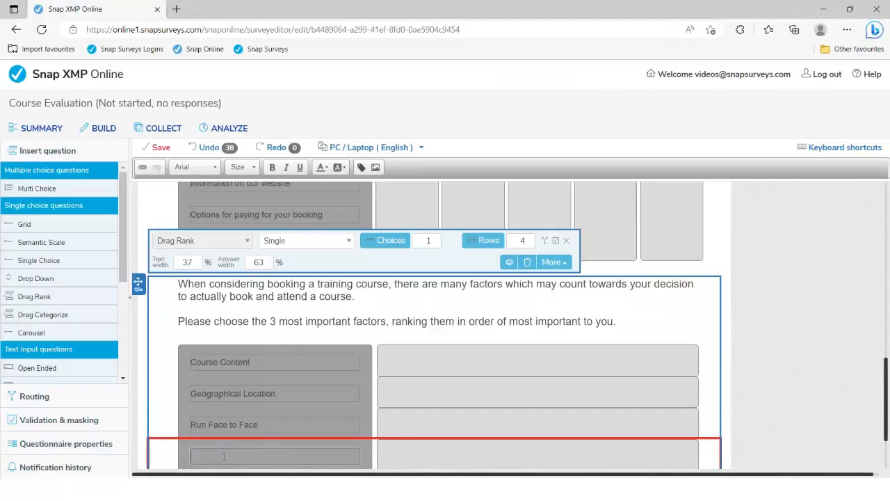
{"action": "key", "text": "ctrl+v"}
{"action": "scroll", "coordinate": [343, 374], "scroll_direction": "up", "scroll_amount": 1}
{"action": "scroll", "coordinate": [344, 373], "scroll_direction": "down", "scroll_amount": 2}
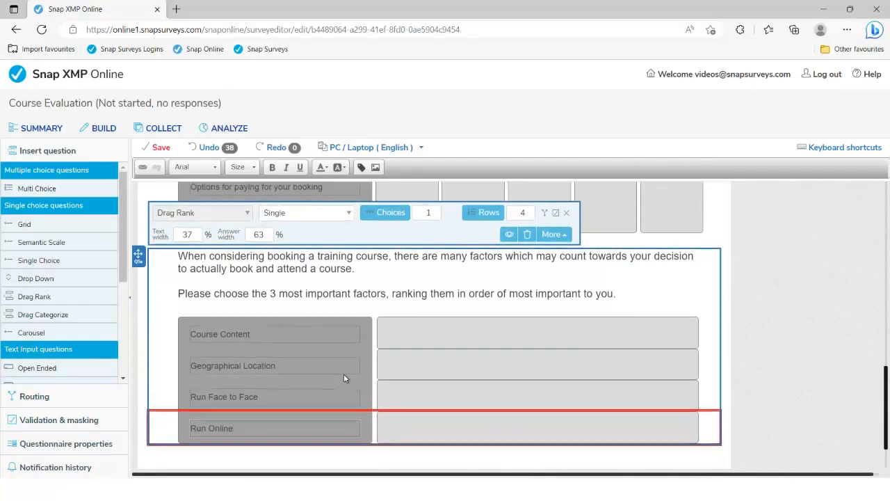
Step: Add choices 1, 2 and 3 to the ranking question, deleting the 'Option...' placeholder
{"action": "left_click", "coordinate": [393, 214]}
{"action": "type", "text": "1"}
{"action": "left_click", "coordinate": [413, 194]}
{"action": "left_click", "coordinate": [369, 209]}
{"action": "type", "text": "2"}
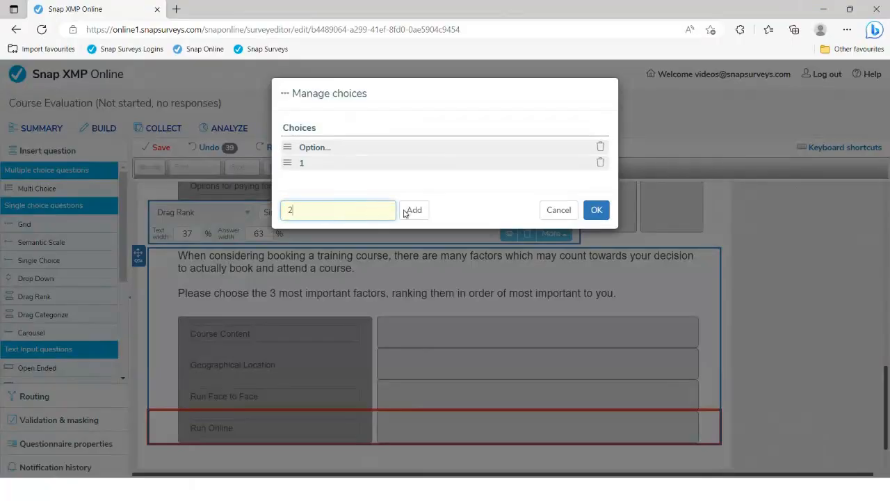
{"action": "left_click", "coordinate": [412, 209]}
{"action": "left_click", "coordinate": [361, 225]}
{"action": "type", "text": "3"}
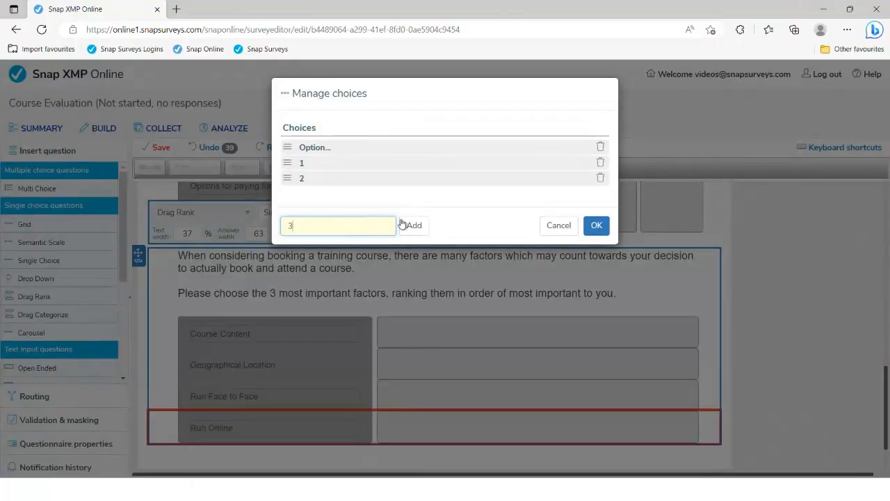
{"action": "left_click", "coordinate": [414, 225]}
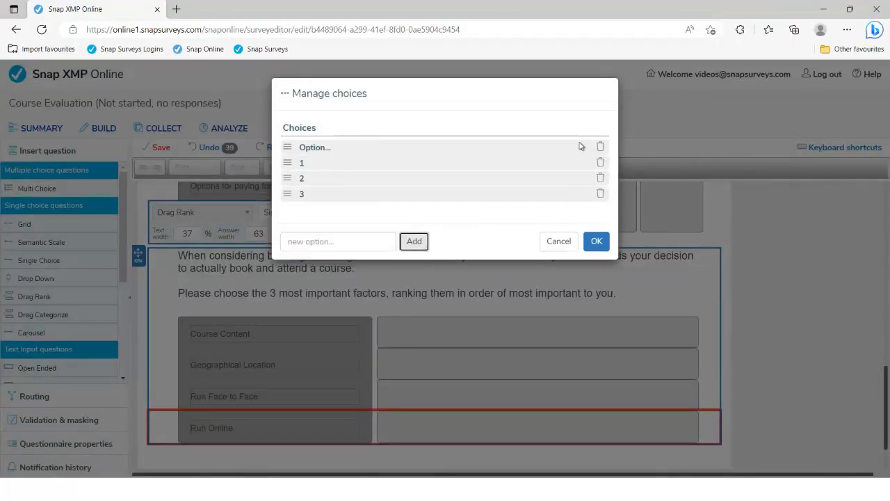
{"action": "left_click", "coordinate": [600, 148]}
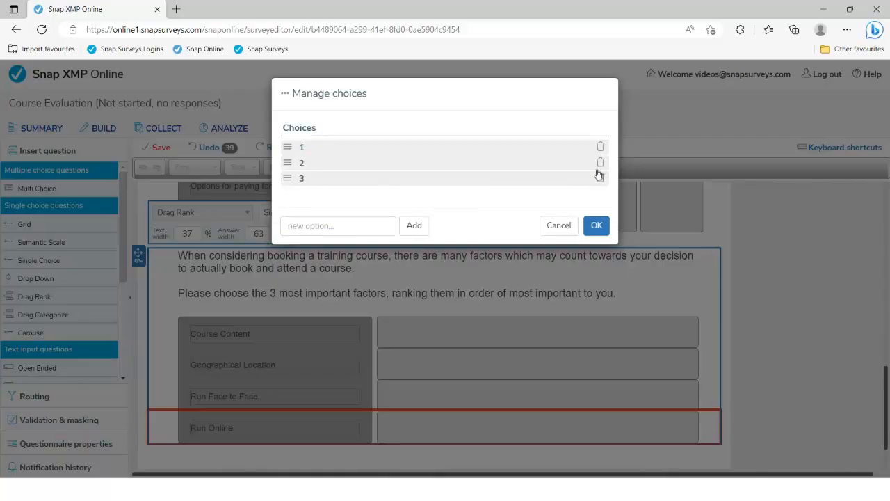
{"action": "left_click", "coordinate": [596, 225]}
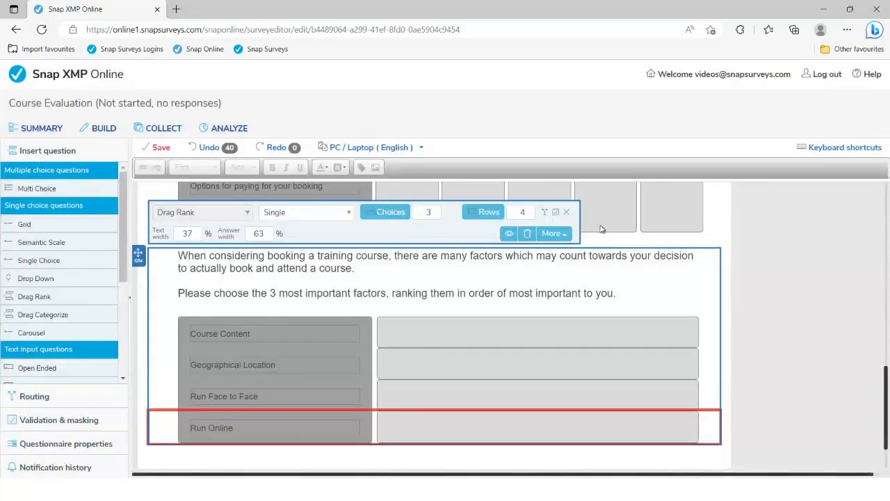
{"action": "scroll", "coordinate": [458, 315], "scroll_direction": "down", "scroll_amount": 2}
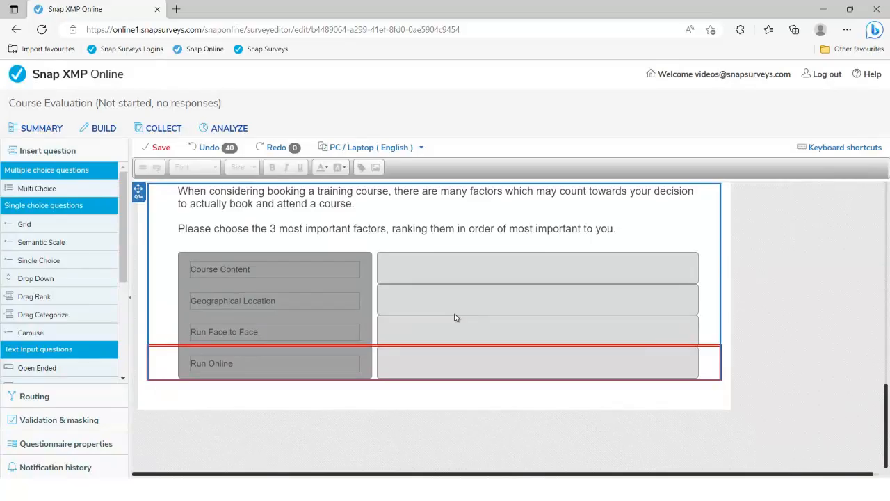
{"action": "key", "text": "alt+Tab"}
Step: Copy the PDF's 'Please rate the following aspects…' sentence introducing questions 7 and 8
{"action": "scroll", "coordinate": [451, 314], "scroll_direction": "down", "scroll_amount": 5}
{"action": "scroll", "coordinate": [448, 312], "scroll_direction": "down", "scroll_amount": 3}
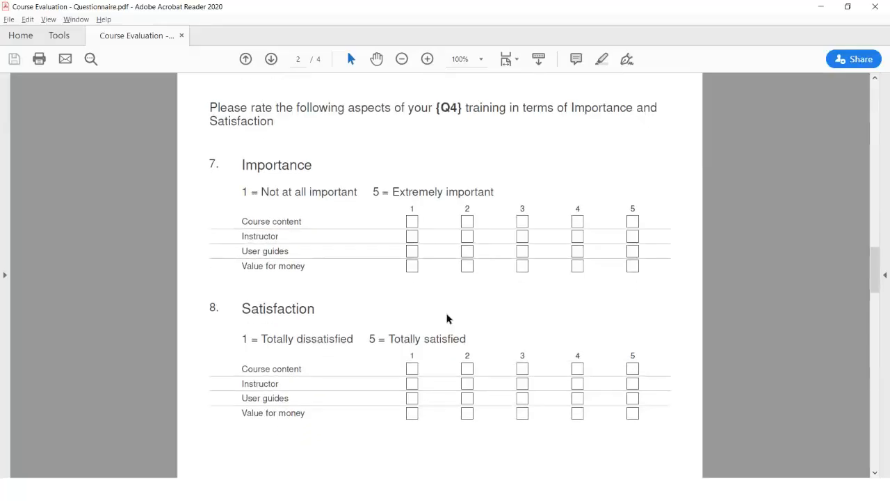
{"action": "scroll", "coordinate": [447, 319], "scroll_direction": "down", "scroll_amount": 1}
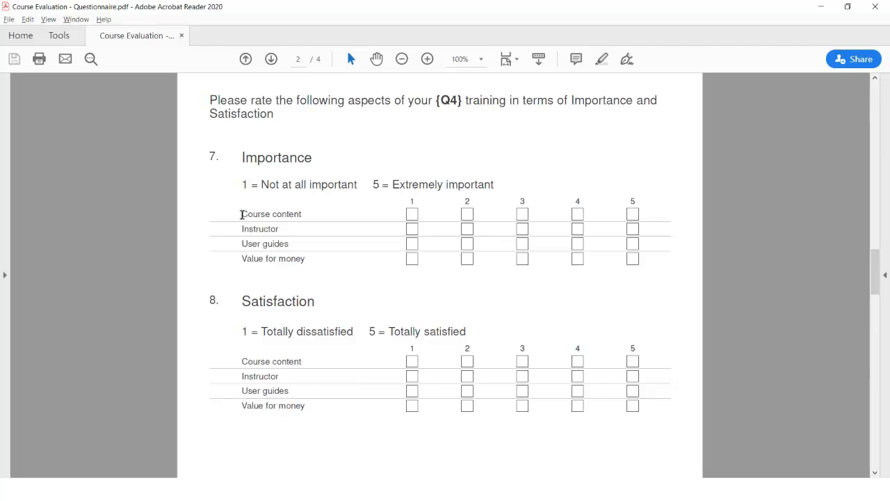
{"action": "left_click_drag", "start_coordinate": [242, 214], "coordinate": [300, 214]}
{"action": "left_click", "coordinate": [268, 361]}
{"action": "left_click_drag", "start_coordinate": [276, 117], "coordinate": [213, 100]}
{"action": "key", "text": "ctrl+c"}
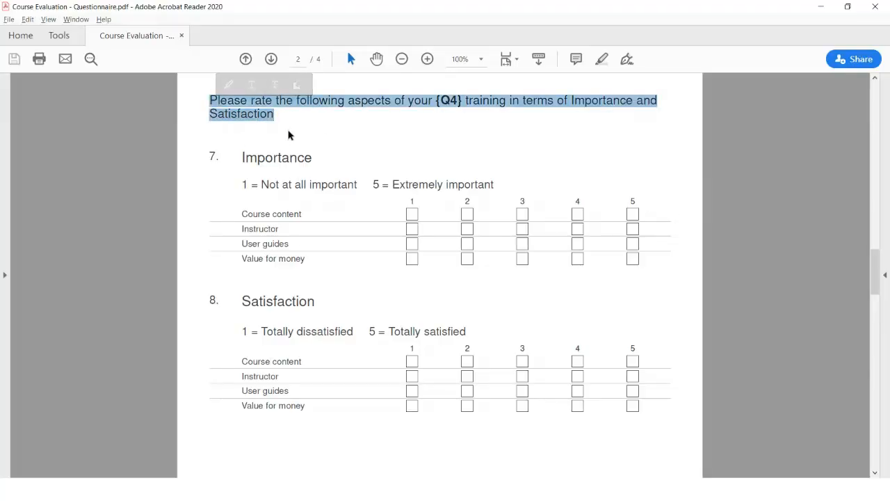
{"action": "key", "text": "alt+Tab"}
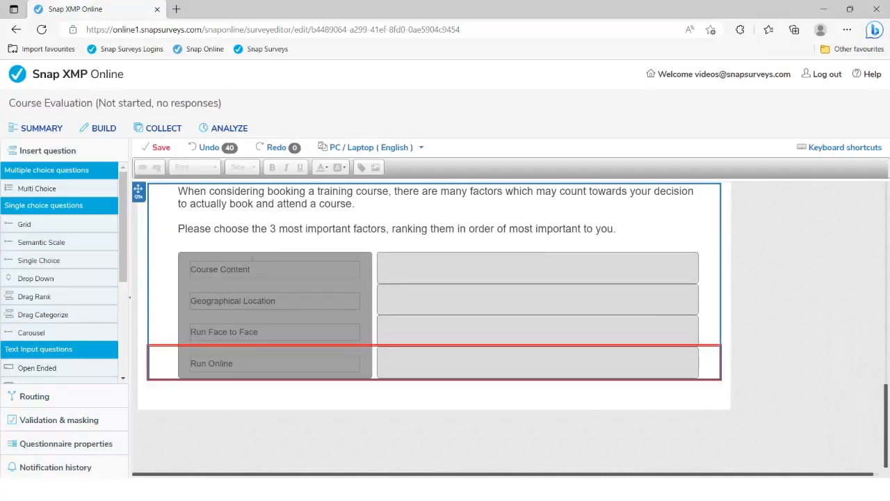
Step: Insert an Instruction with the pasted rating sentence, joining 'Satisfaction' onto the first line
{"action": "scroll", "coordinate": [74, 270], "scroll_direction": "down", "scroll_amount": 5}
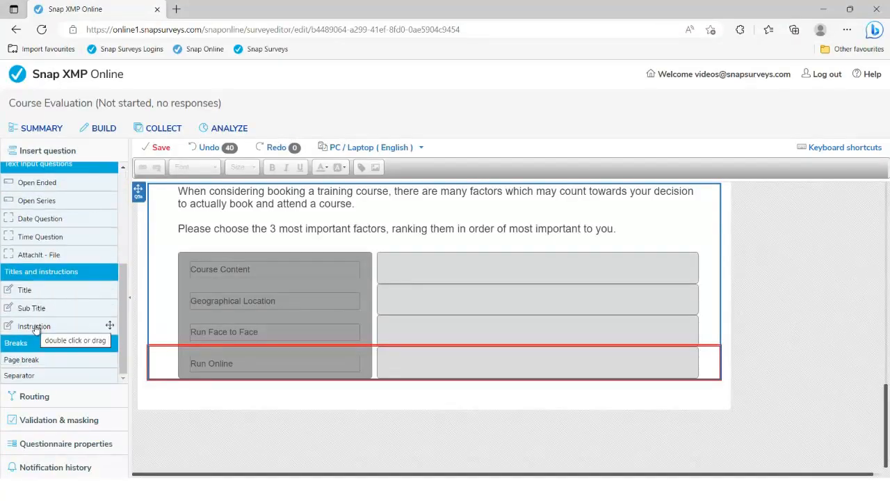
{"action": "double_click", "coordinate": [35, 327]}
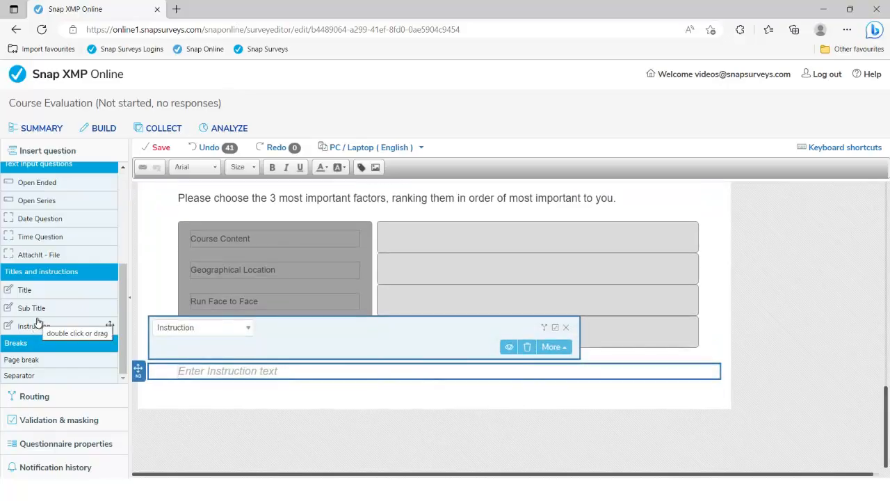
{"action": "key", "text": "ctrl+v"}
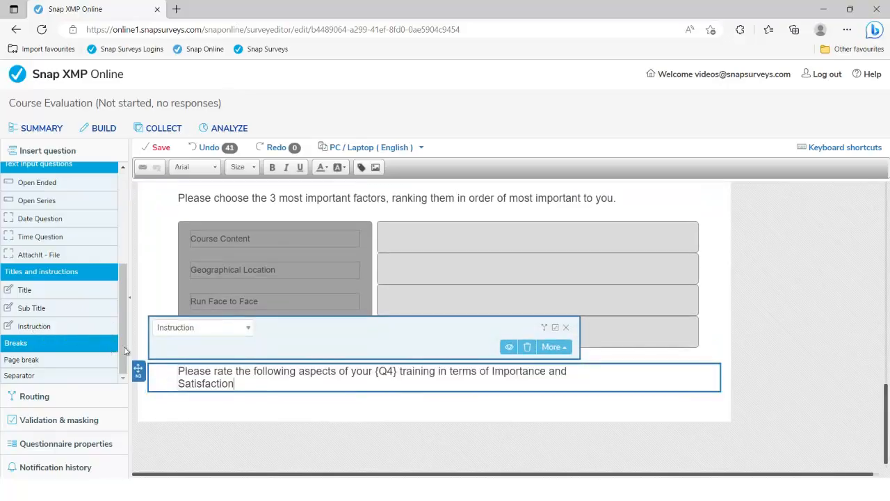
{"action": "key", "text": "Delete"}
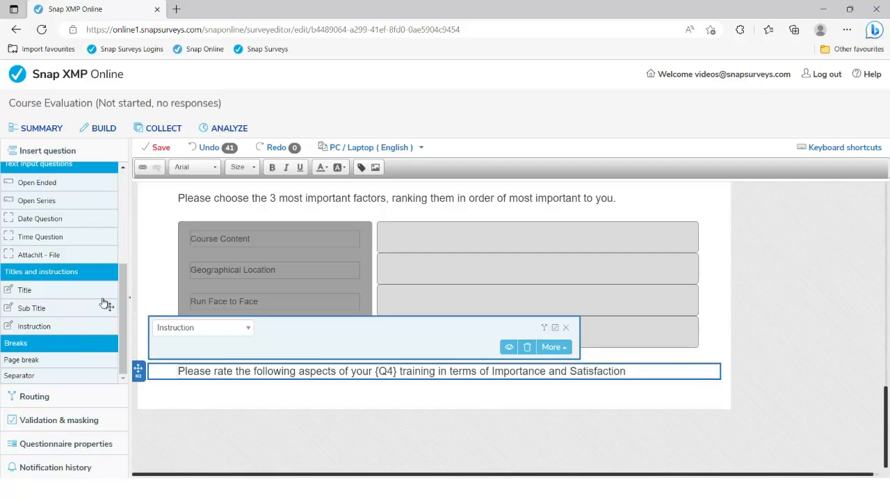
{"action": "scroll", "coordinate": [95, 299], "scroll_direction": "up", "scroll_amount": 4}
{"action": "scroll", "coordinate": [96, 299], "scroll_direction": "up", "scroll_amount": 1}
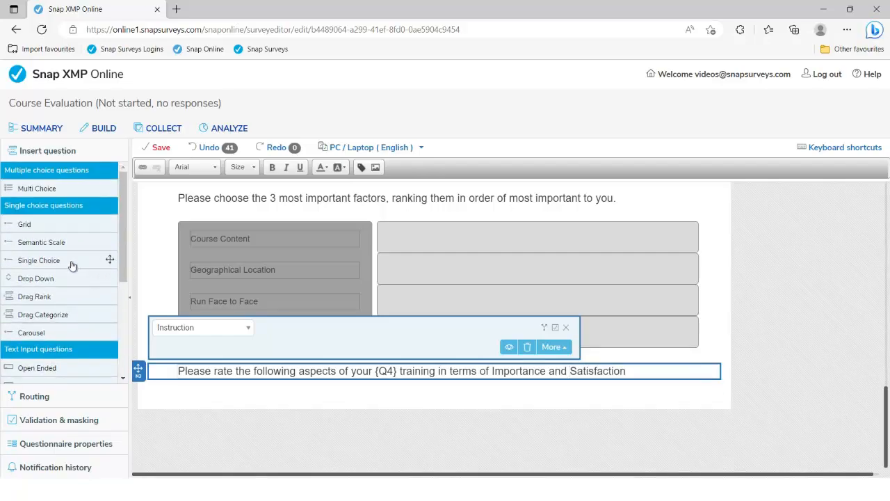
Step: Insert a Grid question and paste the PDF's Importance heading and 1–5 scale as its wording
{"action": "double_click", "coordinate": [29, 225]}
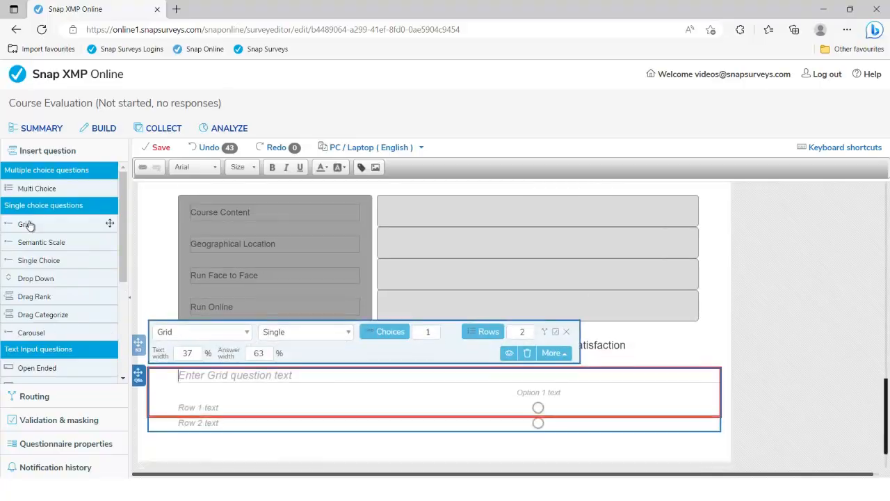
{"action": "key", "text": "alt+Tab"}
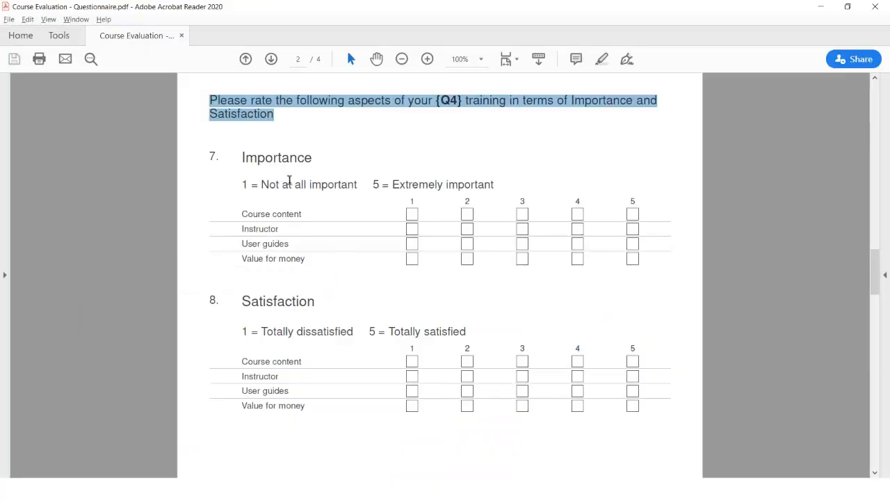
{"action": "left_click_drag", "start_coordinate": [242, 157], "coordinate": [480, 171]}
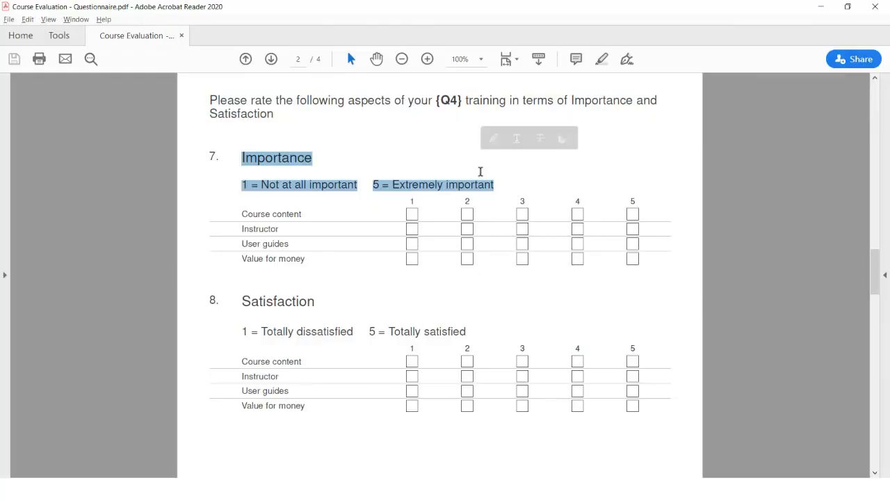
{"action": "key", "text": "ctrl+c"}
{"action": "key", "text": "alt+Tab"}
{"action": "left_click", "coordinate": [222, 367]}
{"action": "key", "text": "ctrl+v"}
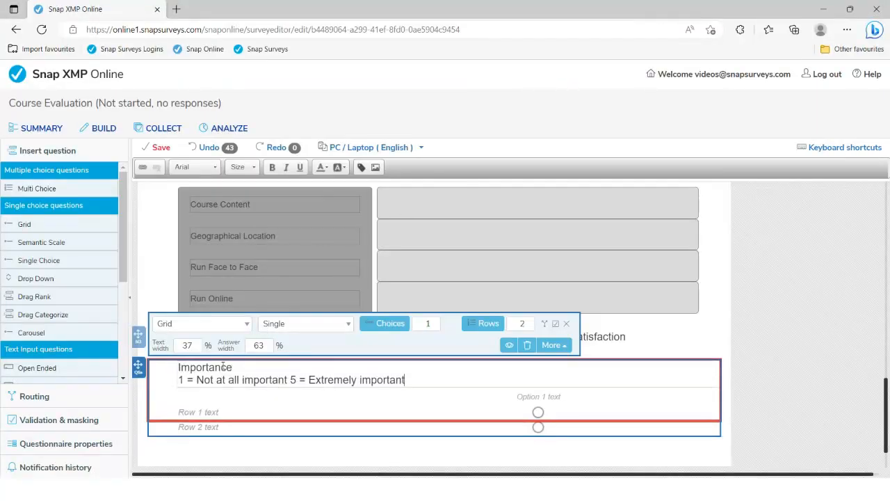
{"action": "key", "text": "Return"}
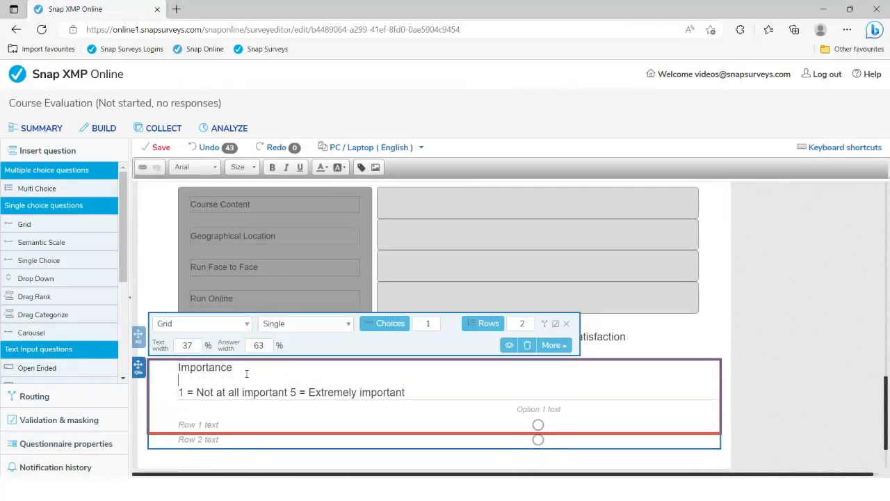
{"action": "left_click", "coordinate": [288, 392]}
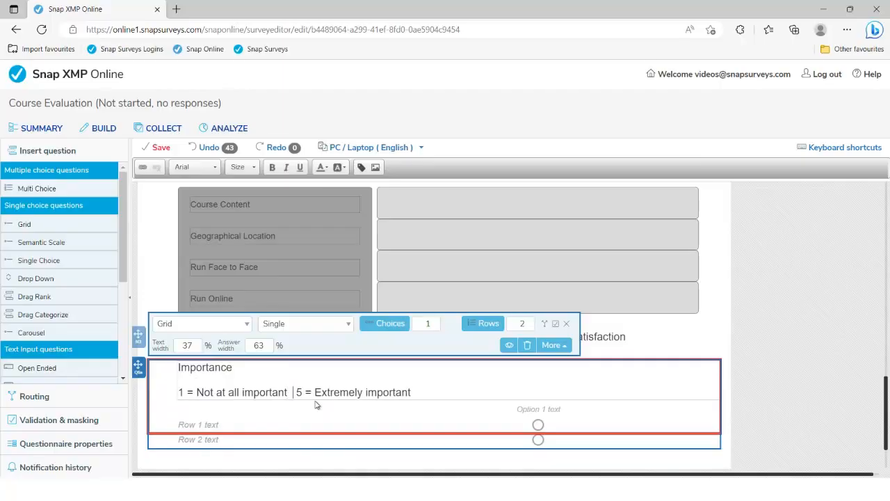
{"action": "key", "text": "alt+Tab"}
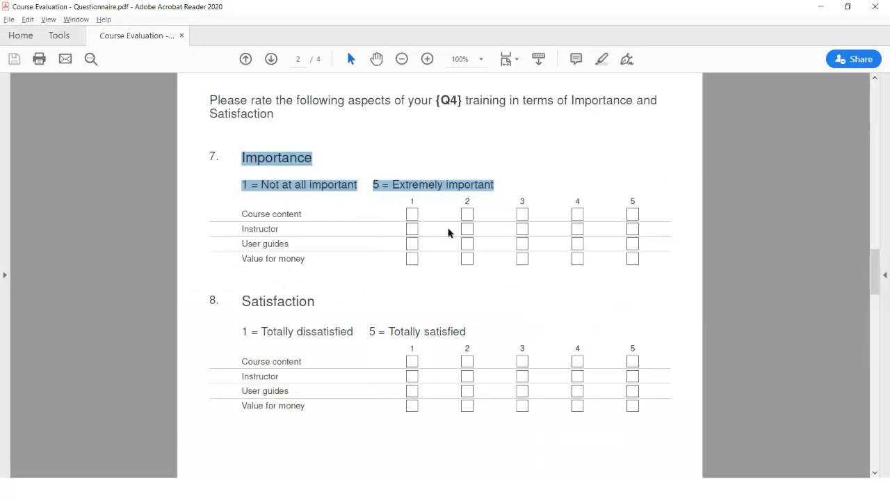
{"action": "key", "text": "alt+Tab"}
Step: Set the grid to 5 choices headed 1, 2, 3, 4, 5 and add a third row
{"action": "left_click", "coordinate": [435, 321]}
{"action": "left_click", "coordinate": [434, 321]}
{"action": "left_click", "coordinate": [435, 321]}
{"action": "left_click", "coordinate": [435, 321]}
{"action": "left_click", "coordinate": [415, 409]}
{"action": "type", "text": "1"}
{"action": "key", "text": "Tab"}
{"action": "type", "text": "2"}
{"action": "key", "text": "Tab"}
{"action": "type", "text": "3"}
{"action": "key", "text": "Tab"}
{"action": "type", "text": "4"}
{"action": "key", "text": "Tab"}
{"action": "type", "text": "5"}
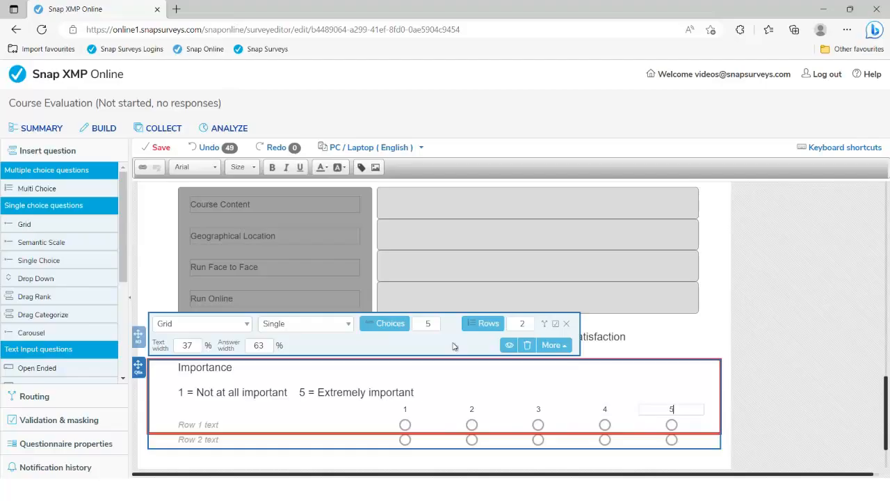
{"action": "left_click", "coordinate": [530, 321]}
Step: Copy 'Course content' from the PDF into the Importance grid's first row label
{"action": "key", "text": "alt+Tab"}
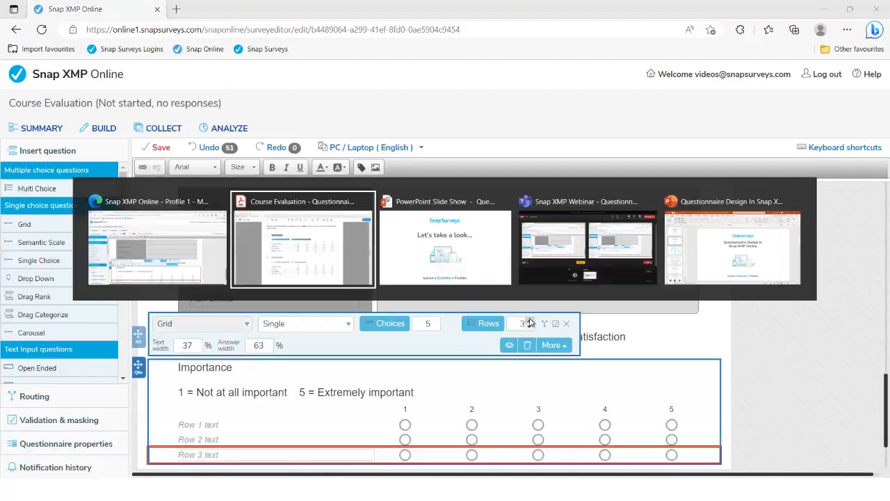
{"action": "double_click", "coordinate": [256, 217]}
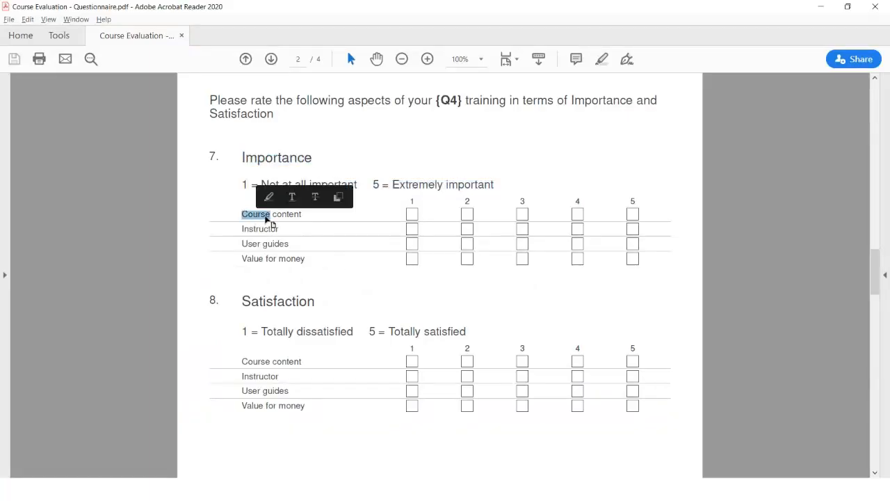
{"action": "left_click", "coordinate": [270, 217]}
{"action": "left_click_drag", "start_coordinate": [242, 215], "coordinate": [298, 219]}
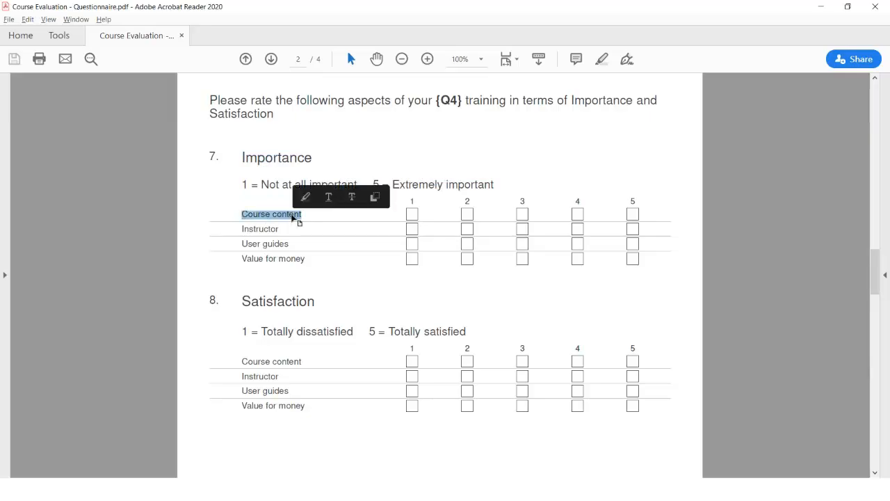
{"action": "key", "text": "alt+Tab"}
{"action": "left_click", "coordinate": [212, 426]}
{"action": "key", "text": "ctrl+v"}
Step: Paste 'User guides' and 'Value for money' from the PDF as the second and third rows
{"action": "key", "text": "alt+Tab"}
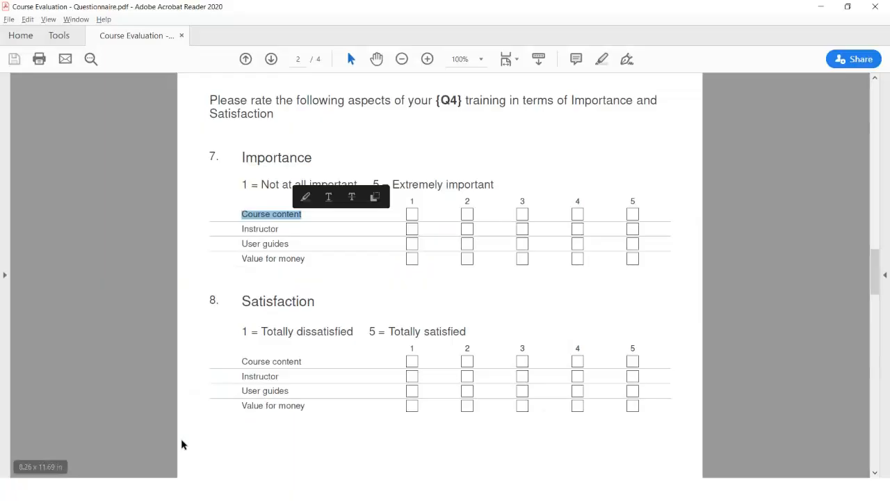
{"action": "left_click_drag", "start_coordinate": [239, 243], "coordinate": [289, 245]}
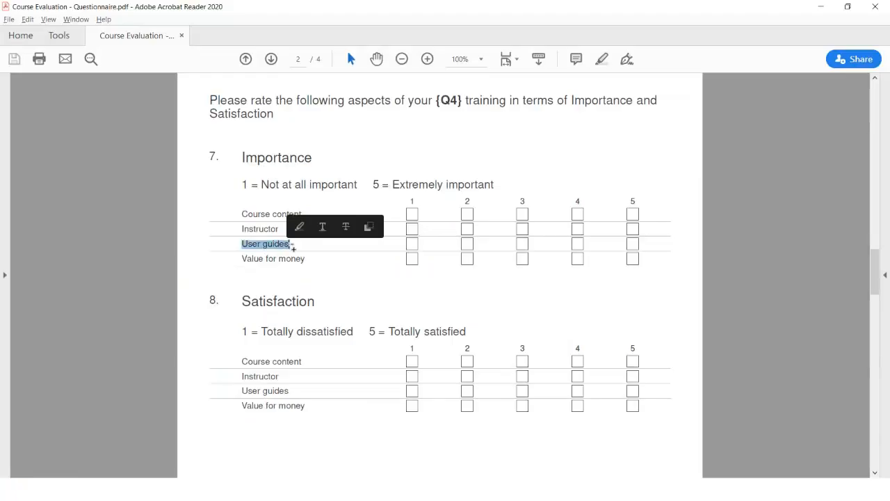
{"action": "key", "text": "alt+Tab"}
{"action": "left_click", "coordinate": [196, 440]}
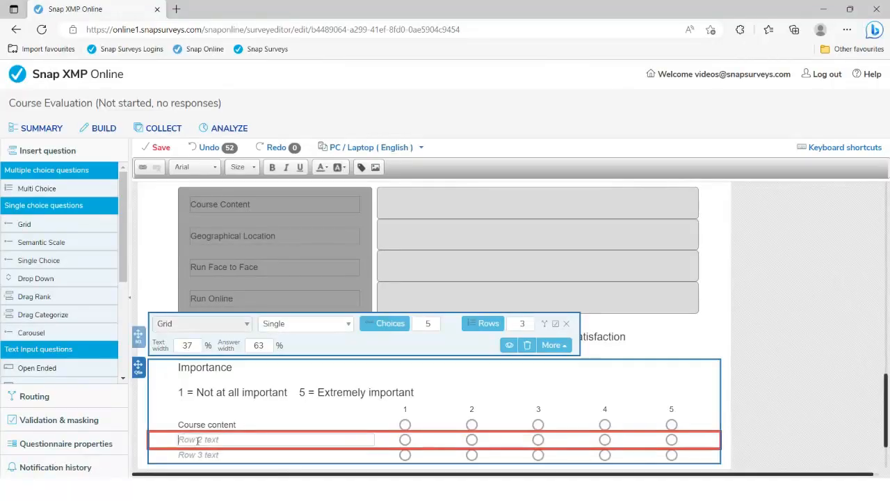
{"action": "key", "text": "ctrl+v"}
{"action": "key", "text": "alt+Tab"}
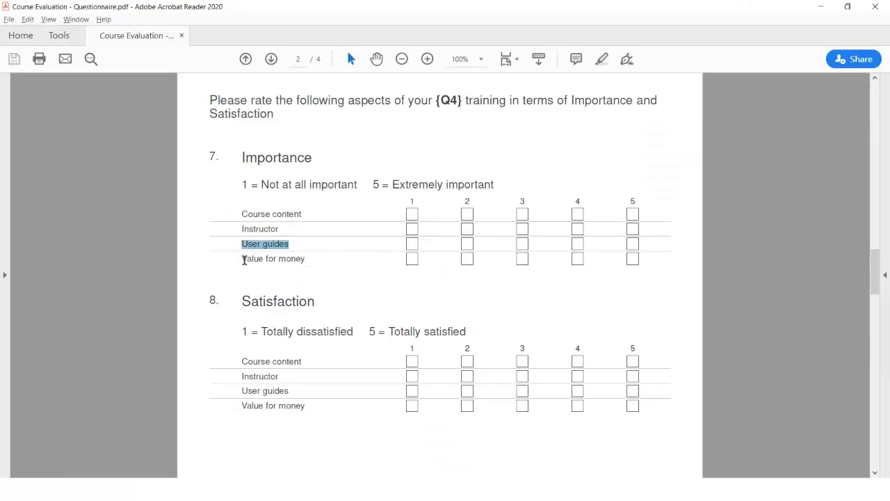
{"action": "left_click_drag", "start_coordinate": [243, 259], "coordinate": [306, 259]}
{"action": "key", "text": "ctrl+c"}
{"action": "key", "text": "alt+Tab"}
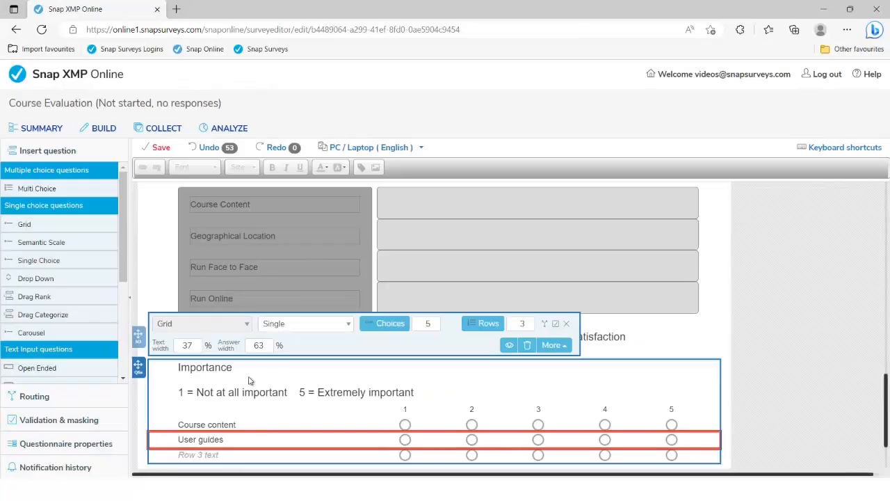
{"action": "left_click", "coordinate": [207, 456]}
{"action": "key", "text": "ctrl+v"}
Step: Finish editing the grid and select the Satisfaction heading in the PDF
{"action": "scroll", "coordinate": [221, 332], "scroll_direction": "down", "scroll_amount": 2}
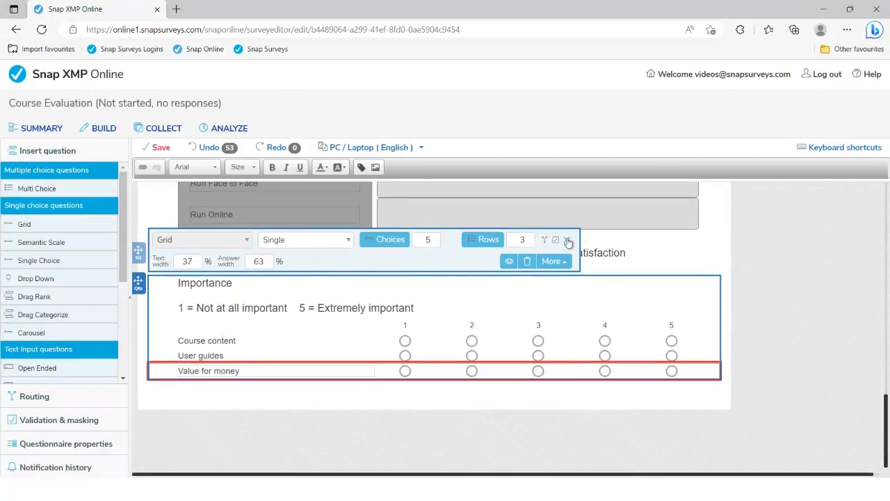
{"action": "left_click", "coordinate": [567, 240]}
{"action": "key", "text": "alt+Tab"}
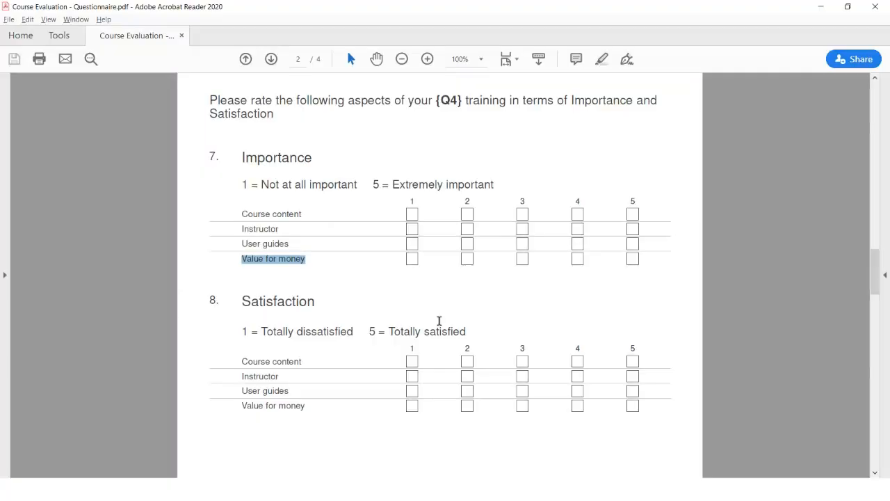
{"action": "left_click_drag", "start_coordinate": [247, 300], "coordinate": [308, 302]}
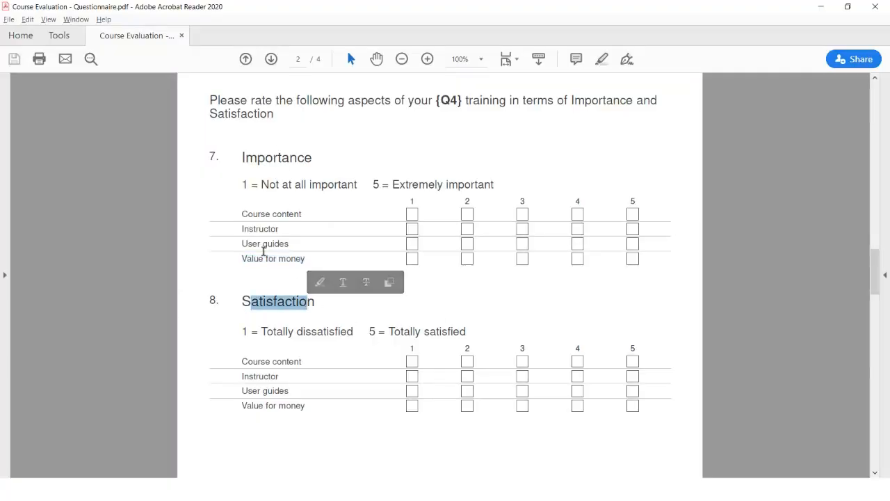
{"action": "key", "text": "alt+Tab"}
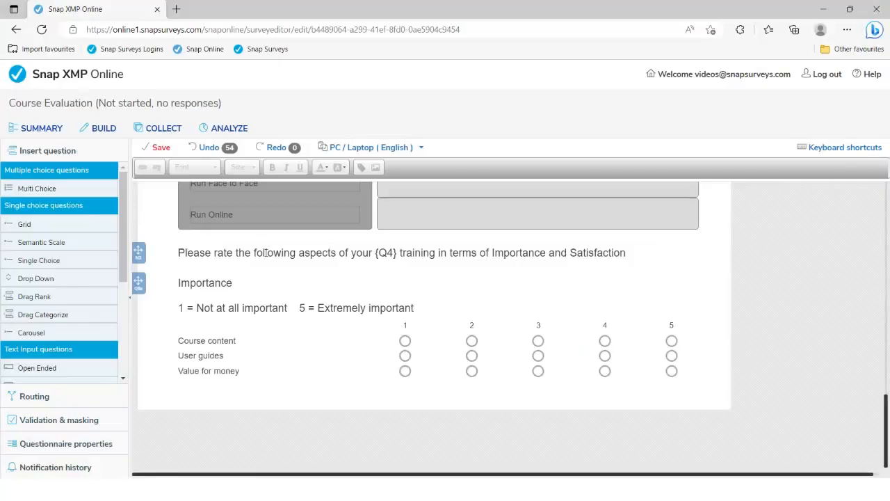
Step: Copy the Importance grid via More > Copy and paste the duplicate directly below it
{"action": "left_click", "coordinate": [270, 302]}
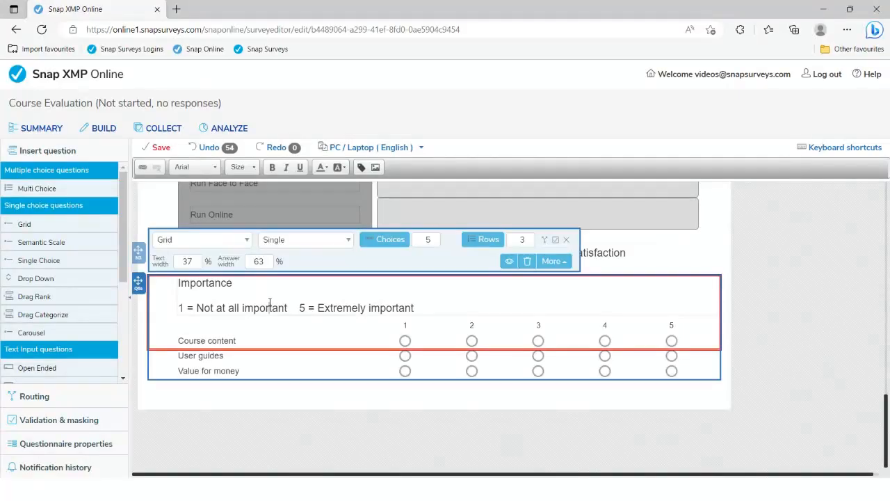
{"action": "left_click", "coordinate": [555, 261]}
{"action": "scroll", "coordinate": [557, 242], "scroll_direction": "up", "scroll_amount": 1}
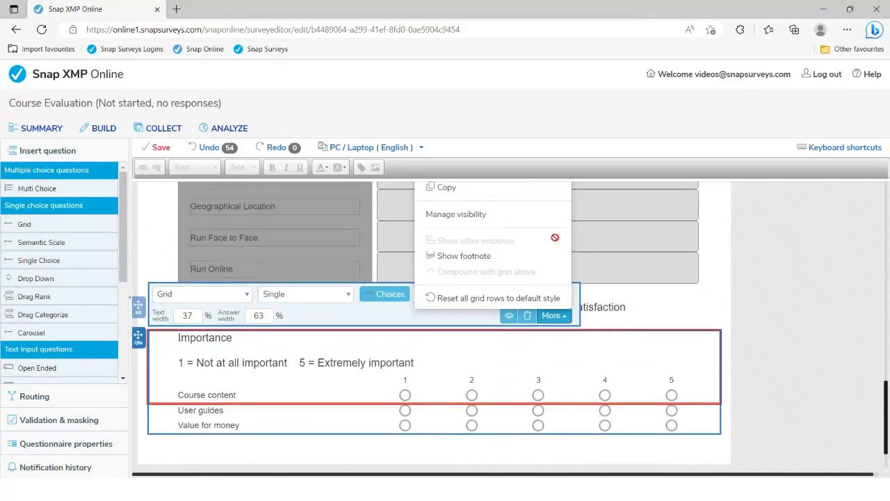
{"action": "scroll", "coordinate": [431, 228], "scroll_direction": "up", "scroll_amount": 1}
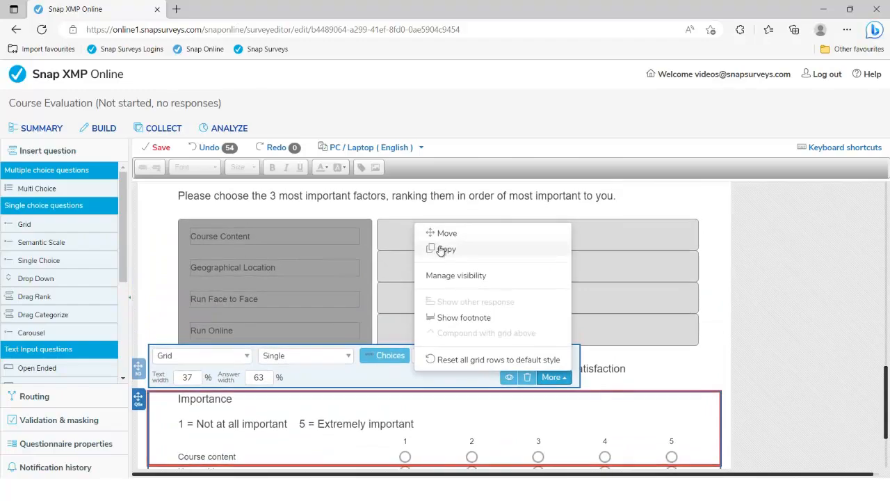
{"action": "left_click", "coordinate": [440, 252]}
{"action": "scroll", "coordinate": [440, 252], "scroll_direction": "down", "scroll_amount": 1}
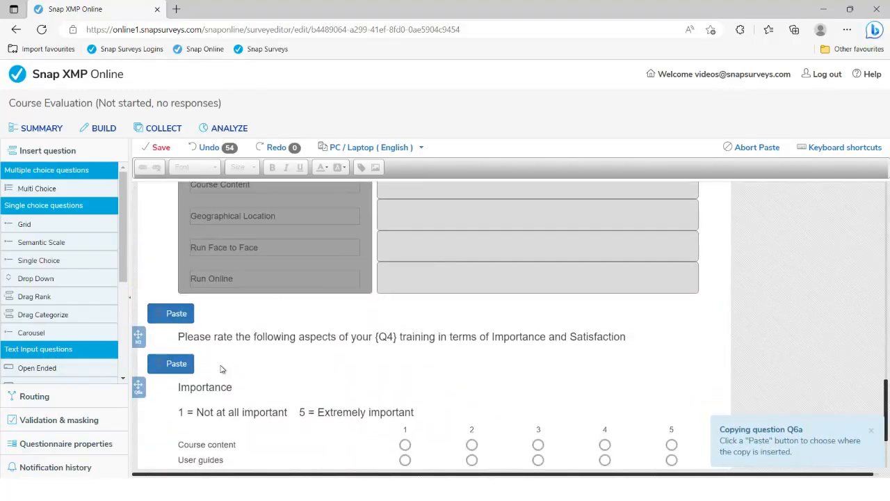
{"action": "scroll", "coordinate": [192, 376], "scroll_direction": "down", "scroll_amount": 3}
{"action": "left_click", "coordinate": [182, 377]}
{"action": "scroll", "coordinate": [222, 370], "scroll_direction": "up", "scroll_amount": 3}
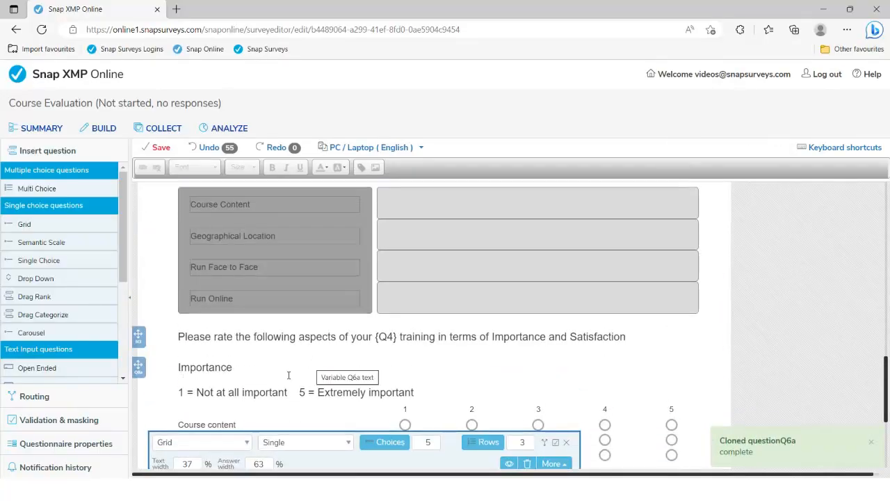
{"action": "scroll", "coordinate": [300, 365], "scroll_direction": "down", "scroll_amount": 3}
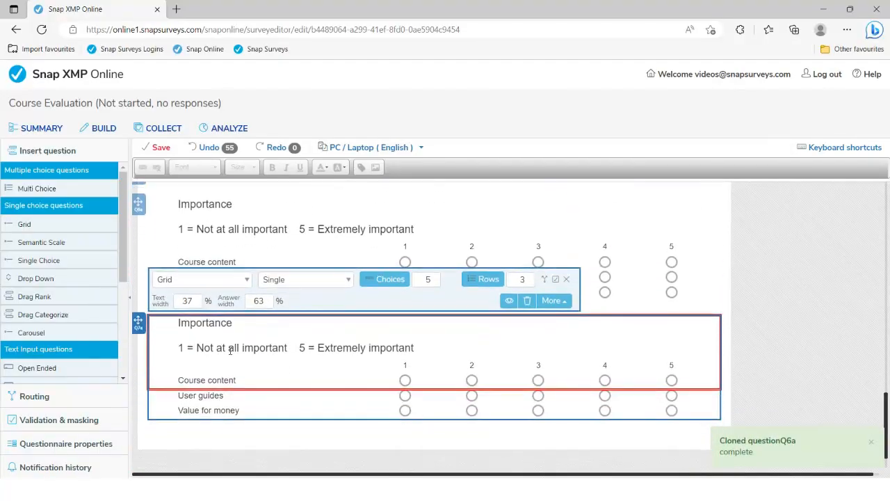
Step: Copy the Satisfaction heading and its scale line from the PDF
{"action": "key", "text": "alt+Tab"}
{"action": "left_click_drag", "start_coordinate": [245, 302], "coordinate": [447, 331]}
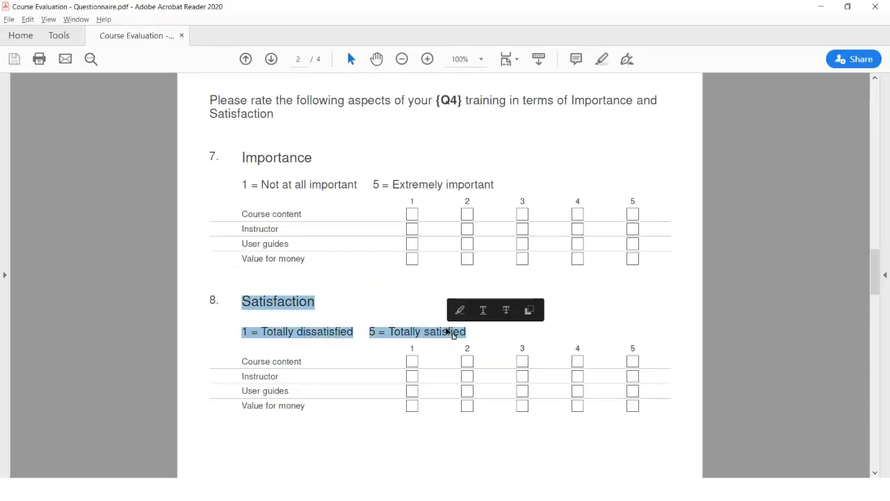
{"action": "key", "text": "alt+Tab"}
Step: Replace the copied grid's Importance heading and scale with the Satisfaction text, adding a line break
{"action": "scroll", "coordinate": [179, 285], "scroll_direction": "down", "scroll_amount": 1}
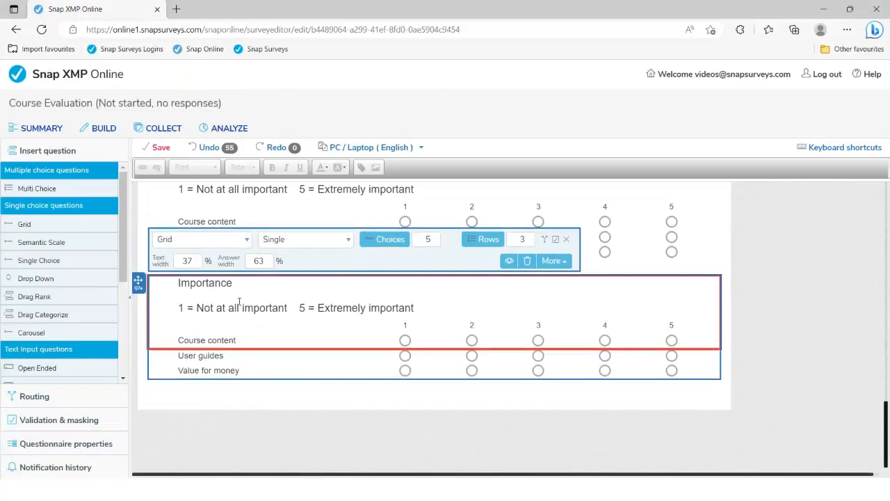
{"action": "left_click", "coordinate": [180, 283]}
{"action": "left_click_drag", "start_coordinate": [179, 282], "coordinate": [417, 309]}
{"action": "key", "text": "Delete"}
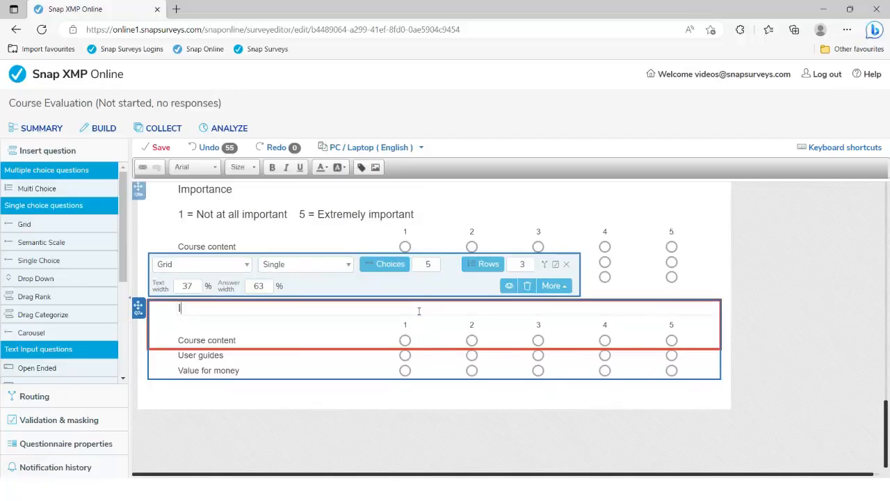
{"action": "key", "text": "ctrl+v"}
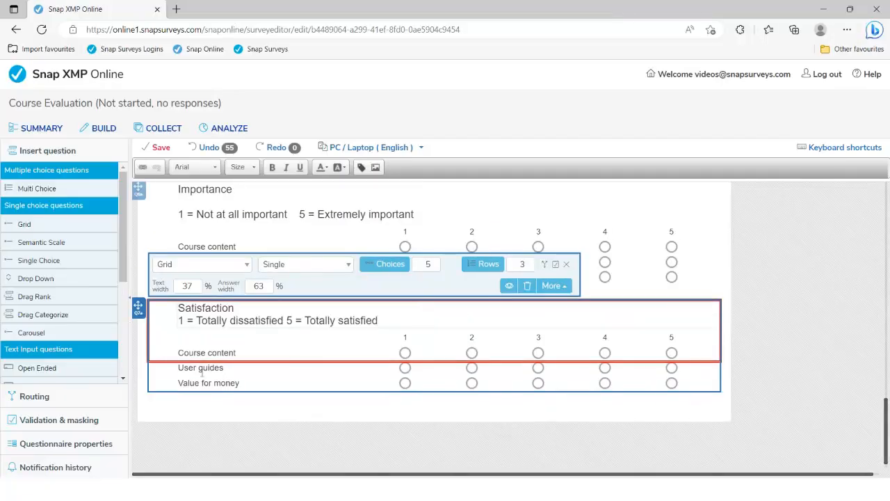
{"action": "left_click", "coordinate": [247, 314]}
{"action": "key", "text": "Return"}
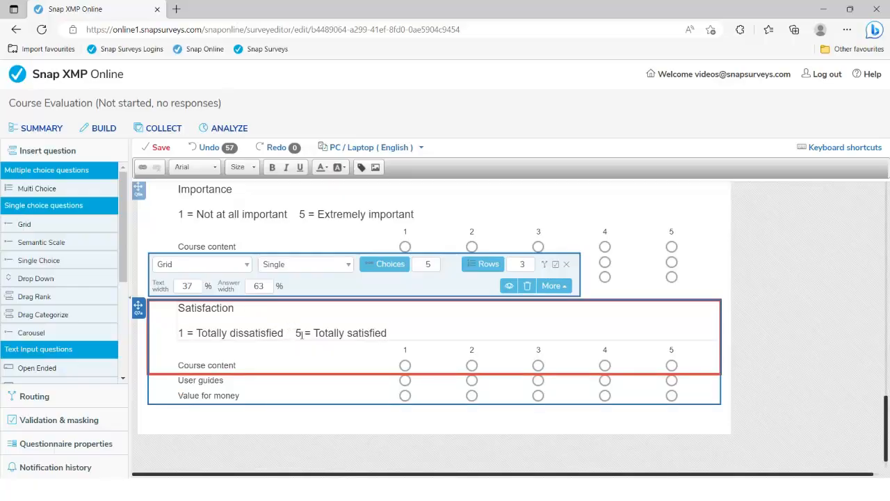
{"action": "left_click", "coordinate": [566, 265]}
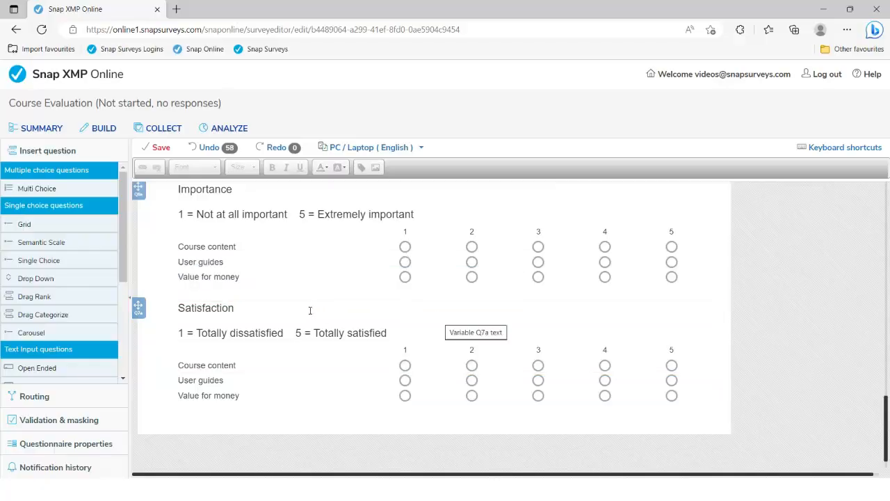
{"action": "left_click", "coordinate": [311, 310]}
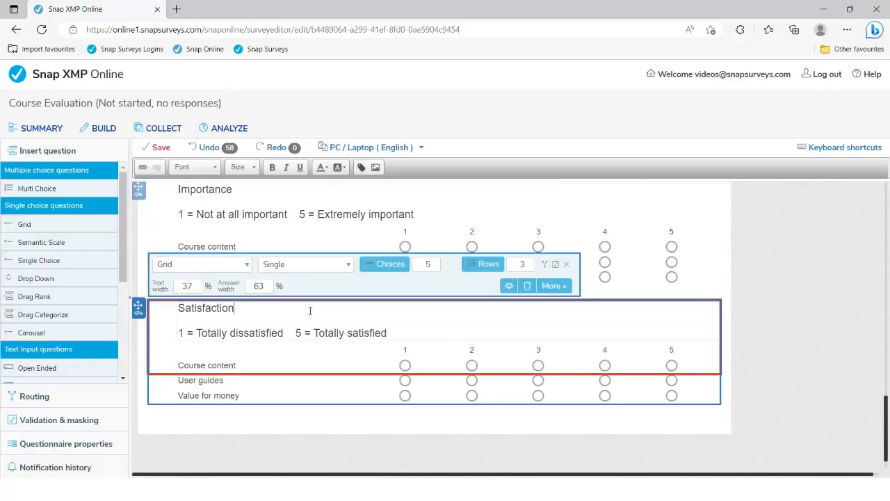
Step: Use More > Compound with grid above to join the Satisfaction grid to Importance
{"action": "left_click", "coordinate": [566, 288]}
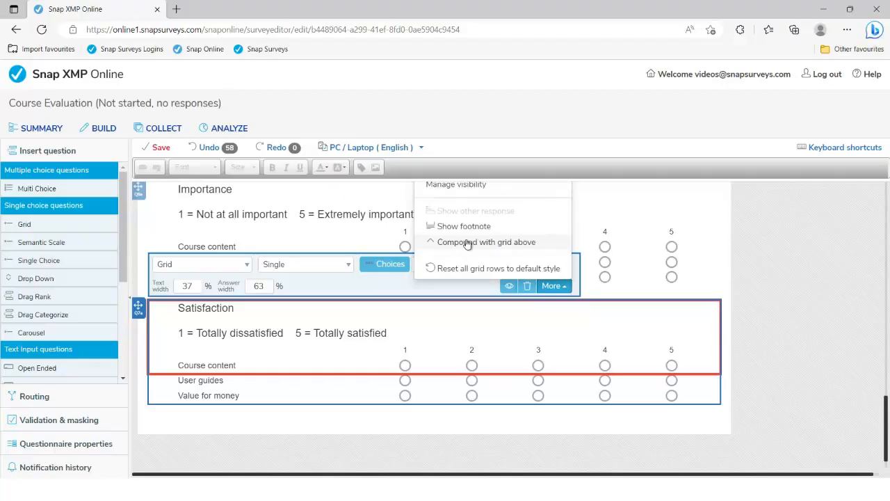
{"action": "left_click", "coordinate": [467, 242]}
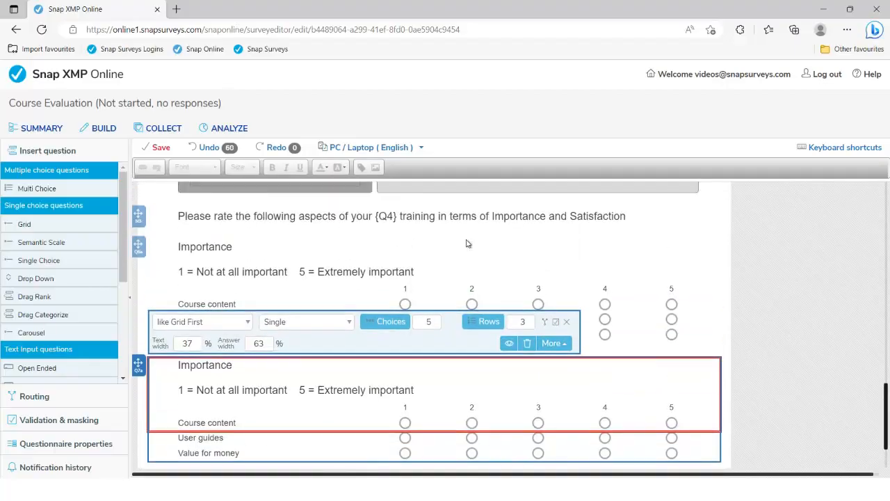
{"action": "left_click", "coordinate": [490, 217]}
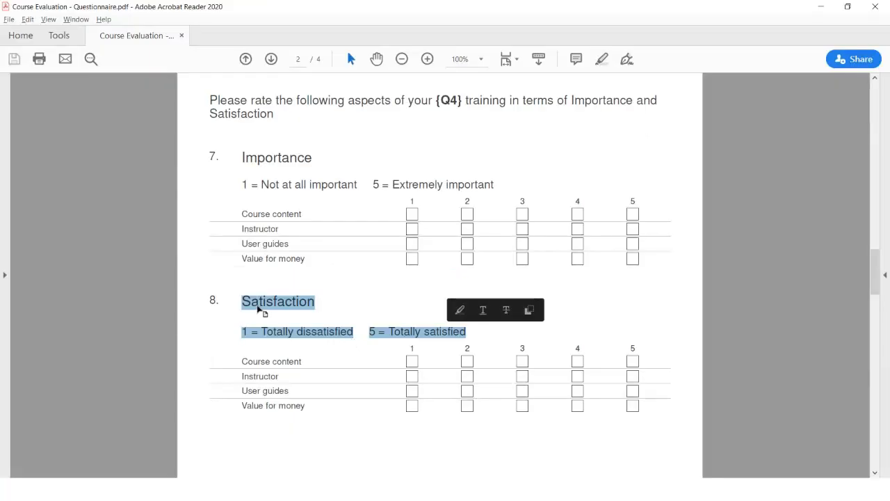
{"action": "key", "text": "alt+Tab"}
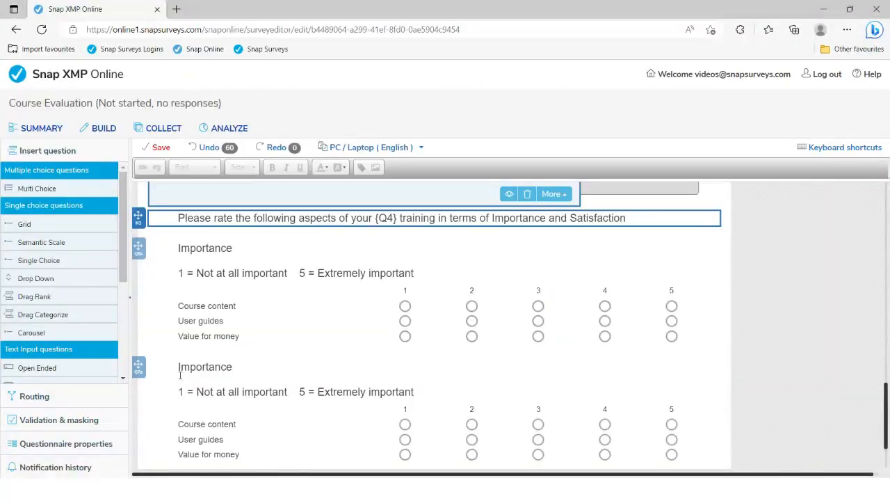
Step: Paste 'Satisfaction' and its Totally dissatisfied–Totally satisfied key over the reverted Importance text
{"action": "left_click_drag", "start_coordinate": [179, 369], "coordinate": [413, 390]}
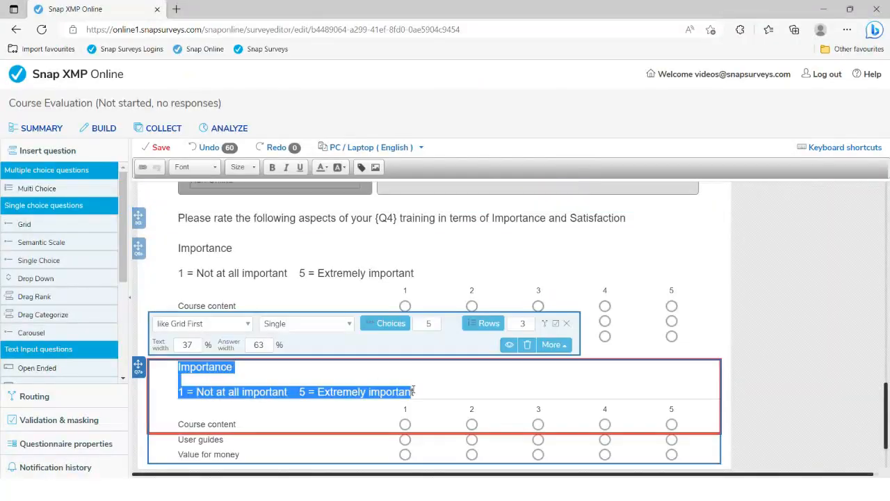
{"action": "type", "text": "Satisfaction 1 = Totally dissatisfied 5 = Totally satisfied"}
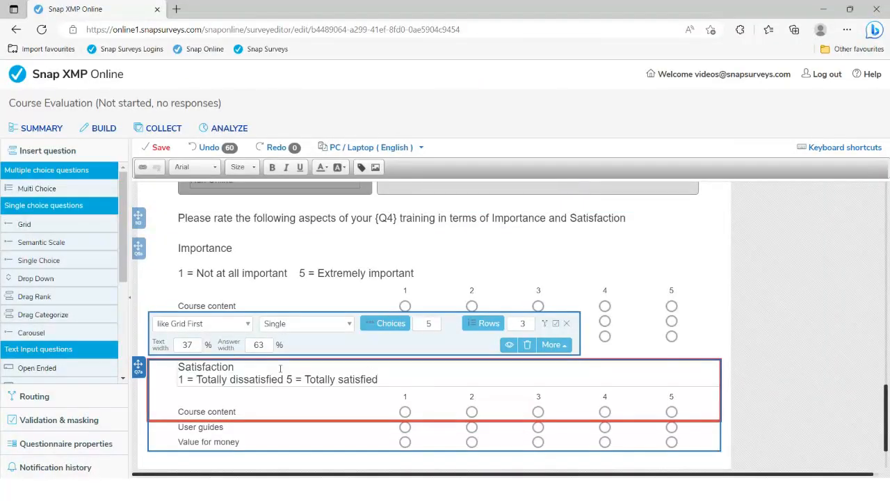
{"action": "key", "text": "Return"}
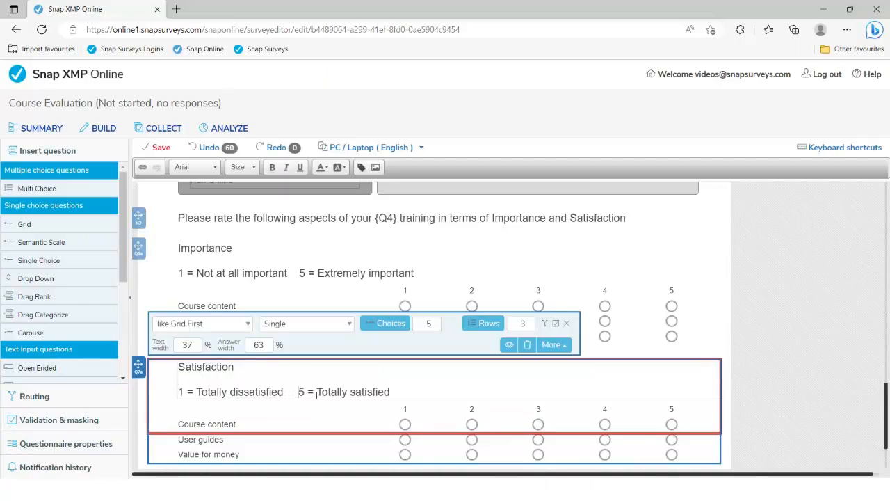
{"action": "scroll", "coordinate": [321, 398], "scroll_direction": "down", "scroll_amount": 2}
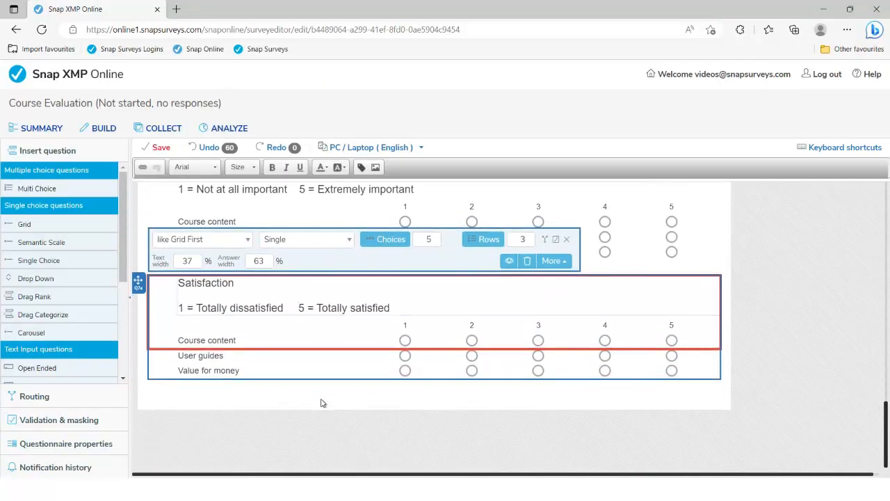
{"action": "key", "text": "alt+Tab"}
{"action": "scroll", "coordinate": [318, 388], "scroll_direction": "down", "scroll_amount": 10}
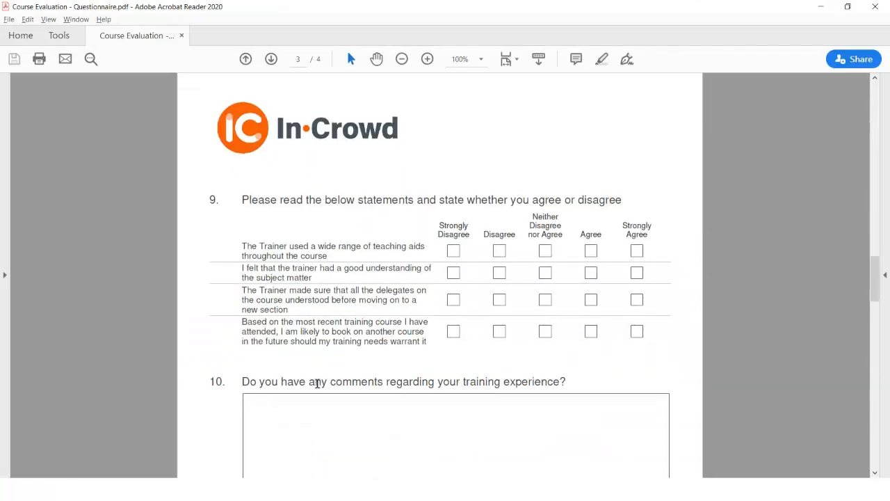
Step: Scroll the PDF to page 3 and select question 9's agree/disagree wording
{"action": "scroll", "coordinate": [317, 384], "scroll_direction": "down", "scroll_amount": 1}
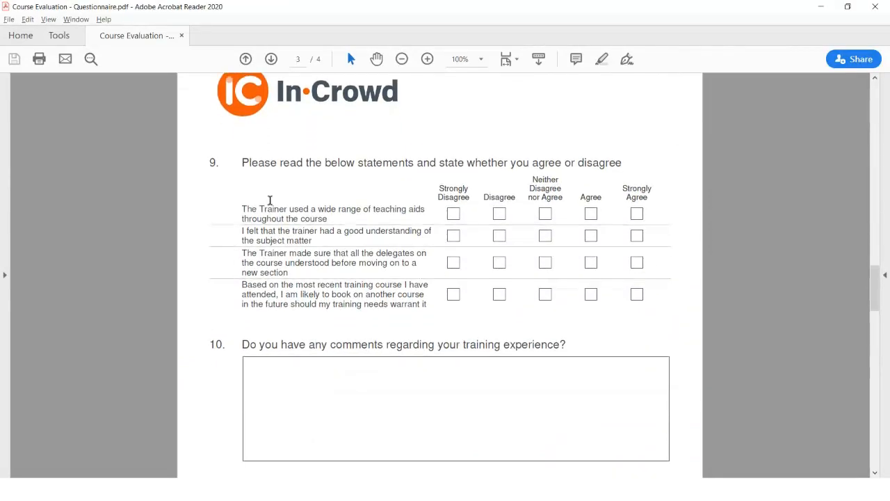
{"action": "left_click_drag", "start_coordinate": [243, 165], "coordinate": [605, 166]}
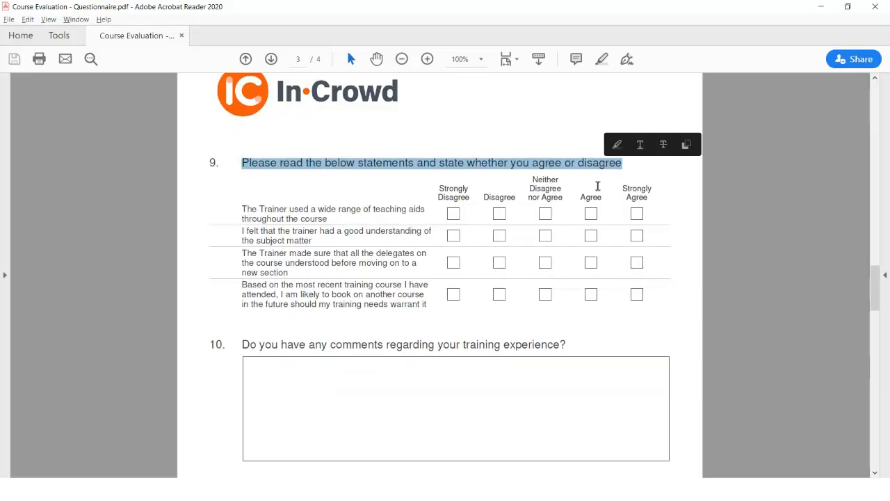
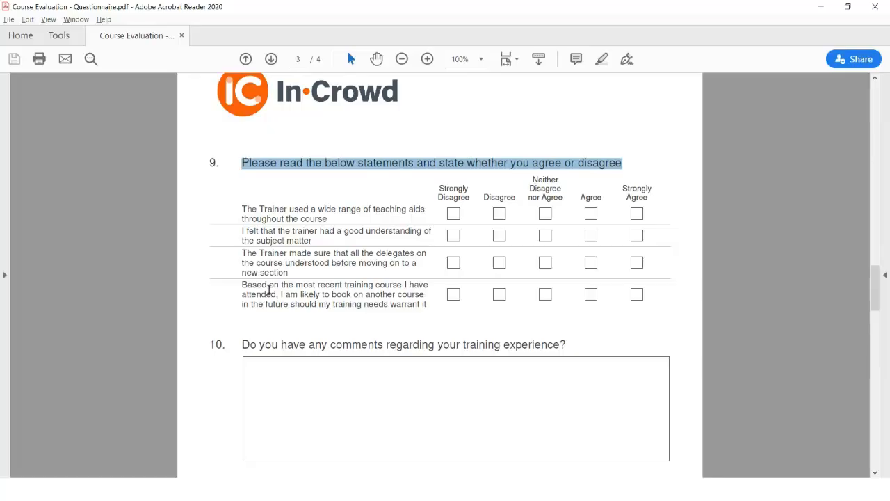
Step: Back in the survey editor, insert a Carousel question beneath the Satisfaction grid
{"action": "key", "text": "alt+Tab"}
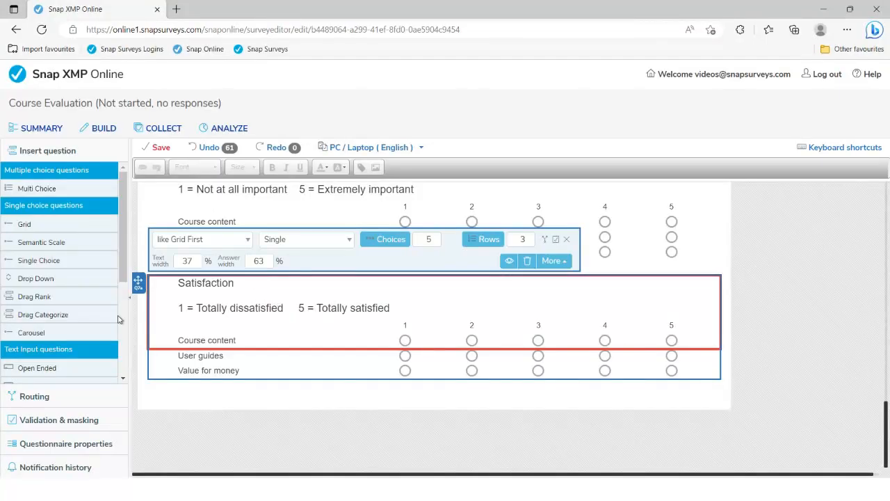
{"action": "scroll", "coordinate": [78, 320], "scroll_direction": "down", "scroll_amount": 1}
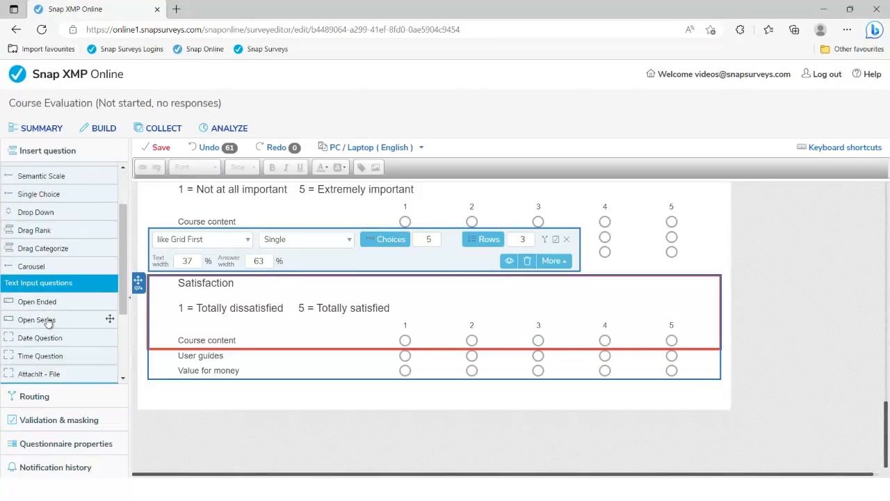
{"action": "double_click", "coordinate": [57, 270]}
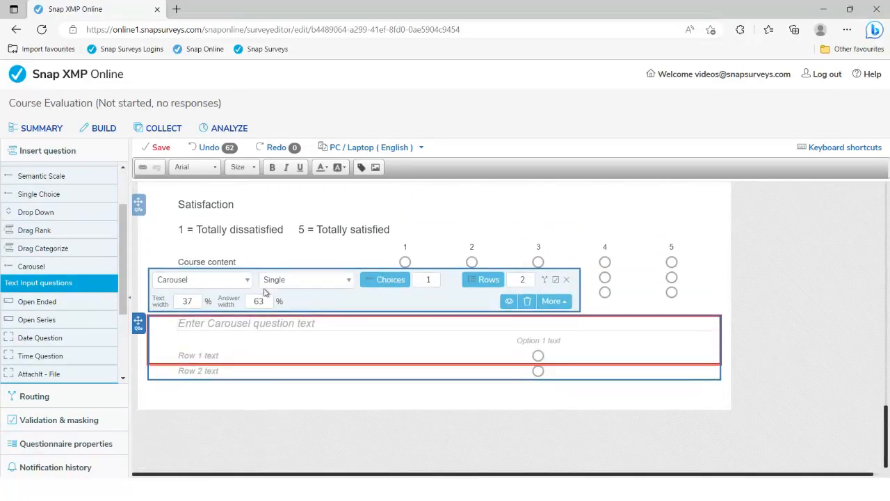
Step: Paste the agree/disagree statement as the Carousel question text and raise Choices to 5
{"action": "type", "text": "Please read the below statements and state whether you agree or disagree"}
{"action": "key", "text": "alt+Tab"}
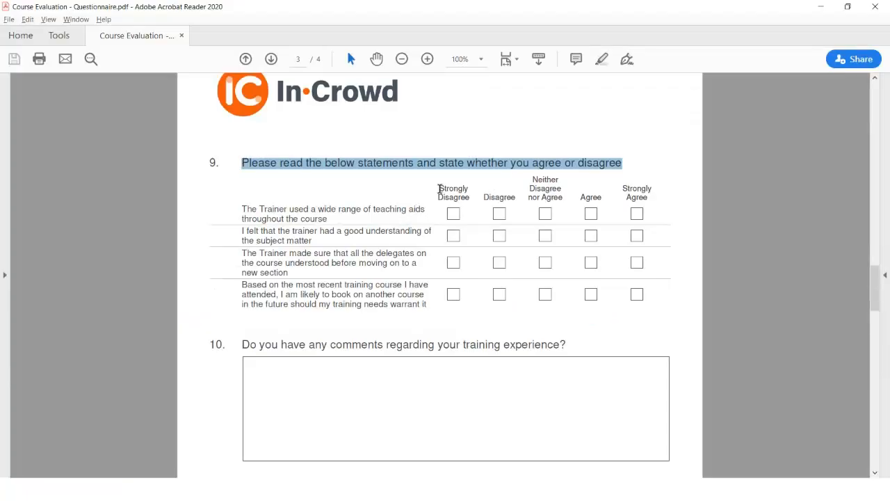
{"action": "left_click_drag", "start_coordinate": [441, 188], "coordinate": [465, 194]}
{"action": "key", "text": "ctrl+c"}
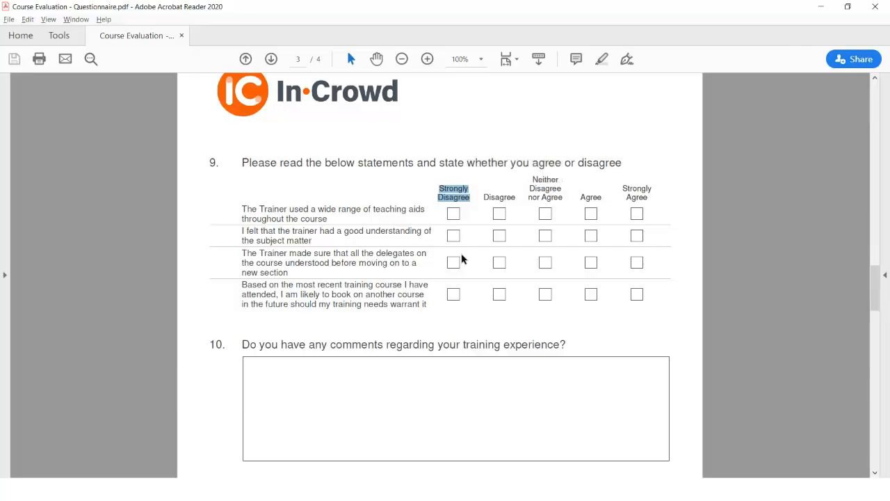
{"action": "key", "text": "alt+Tab"}
{"action": "left_click", "coordinate": [435, 277]}
{"action": "left_click", "coordinate": [435, 276]}
{"action": "left_click", "coordinate": [436, 277]}
{"action": "left_click", "coordinate": [436, 276]}
Step: Label the first two choices 'Strongly Disagree' and 'Disagree'
{"action": "left_click", "coordinate": [401, 341]}
{"action": "key", "text": "ctrl+v"}
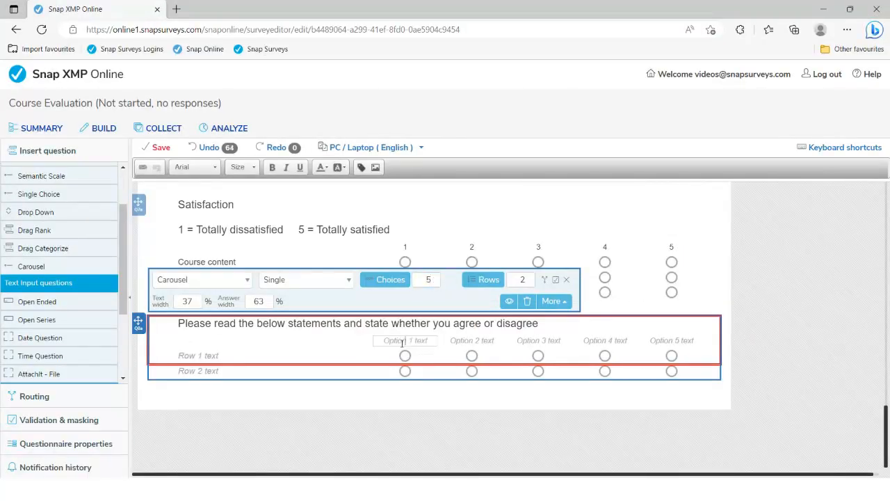
{"action": "left_click", "coordinate": [473, 340]}
{"action": "key", "text": "ctrl+v"}
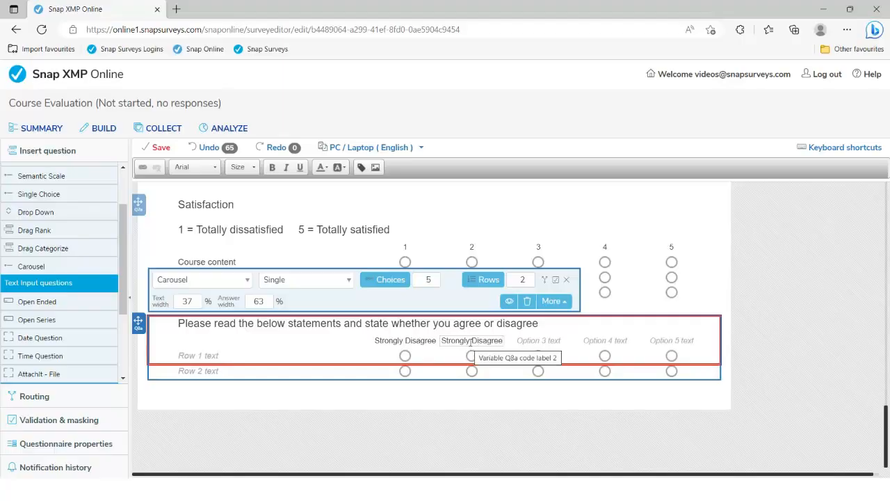
{"action": "left_click_drag", "start_coordinate": [473, 340], "coordinate": [449, 342]}
{"action": "key", "text": "BackSpace"}
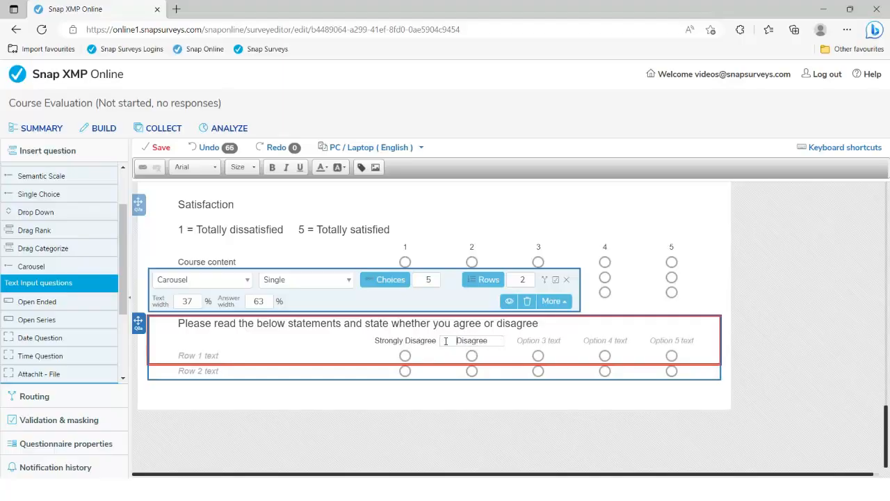
Step: Label the third choice 'Neither Disagree nor Agree', copied from the PDF heading
{"action": "key", "text": "alt+Tab"}
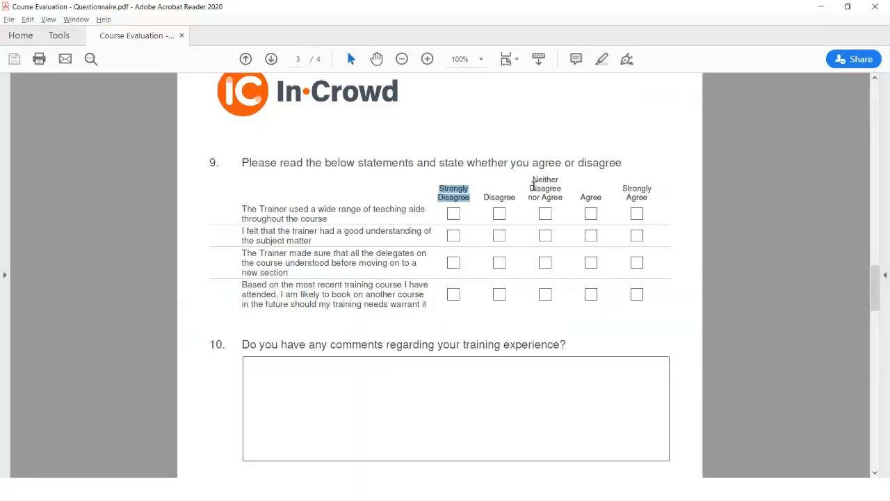
{"action": "left_click_drag", "start_coordinate": [537, 184], "coordinate": [564, 201]}
{"action": "key", "text": "ctrl+c"}
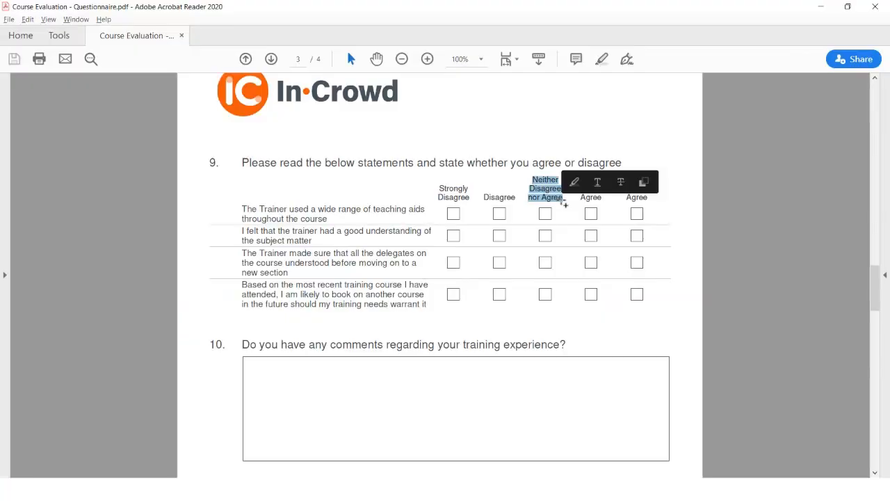
{"action": "key", "text": "alt+Tab"}
{"action": "left_click", "coordinate": [556, 340]}
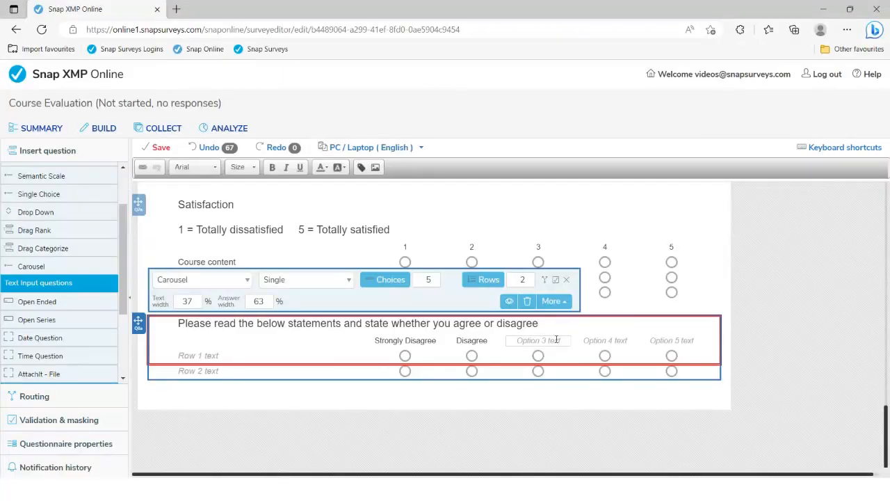
{"action": "key", "text": "ctrl+v"}
Step: Label the fifth and fourth choices 'Strongly Agree' and 'Agree'
{"action": "key", "text": "alt+Tab"}
{"action": "left_click", "coordinate": [633, 200]}
{"action": "left_click_drag", "start_coordinate": [648, 201], "coordinate": [626, 193]}
{"action": "key", "text": "ctrl+c"}
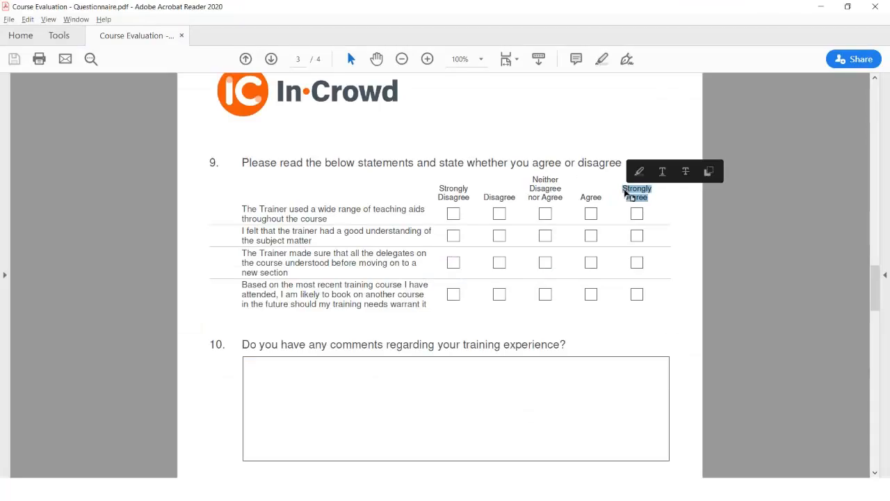
{"action": "key", "text": "alt+Tab"}
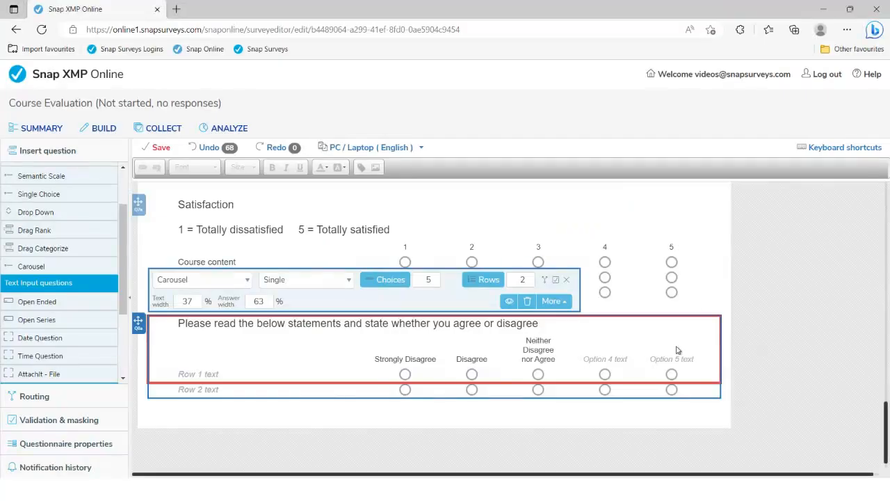
{"action": "left_click", "coordinate": [673, 358]}
{"action": "key", "text": "ctrl+v"}
{"action": "left_click", "coordinate": [619, 359]}
{"action": "key", "text": "ctrl+v"}
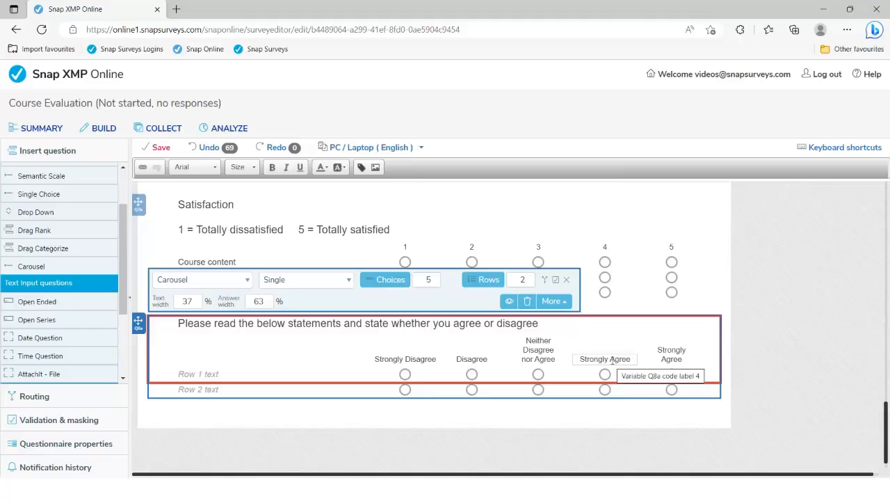
{"action": "left_click_drag", "start_coordinate": [610, 360], "coordinate": [580, 360]}
{"action": "key", "text": "BackSpace"}
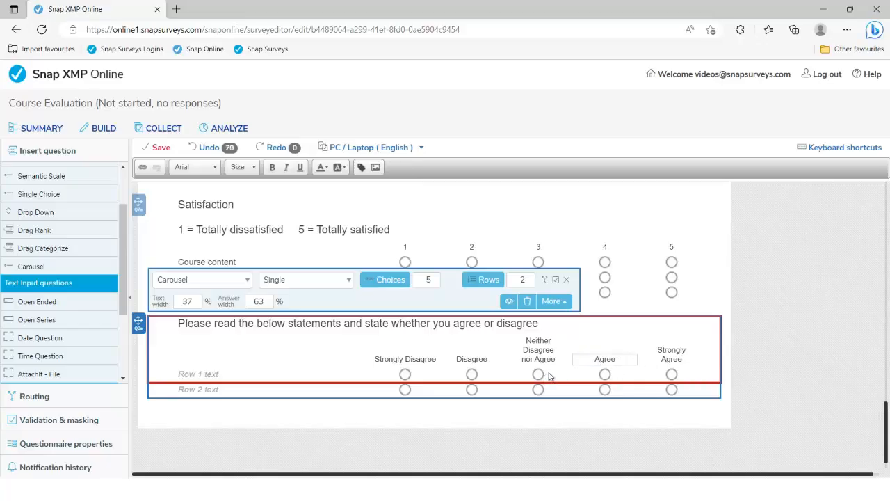
Step: Raise Rows to 4 and paste the teaching-aids statement into Row 1
{"action": "left_click", "coordinate": [200, 373]}
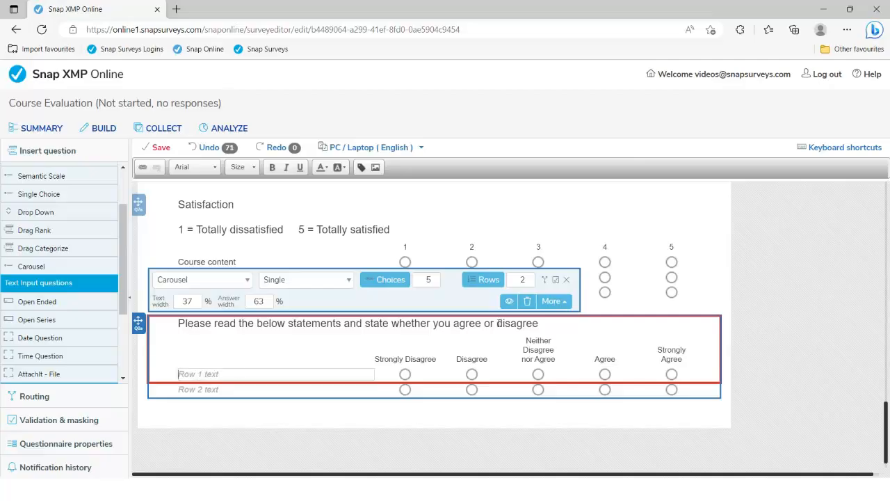
{"action": "left_click", "coordinate": [530, 279]}
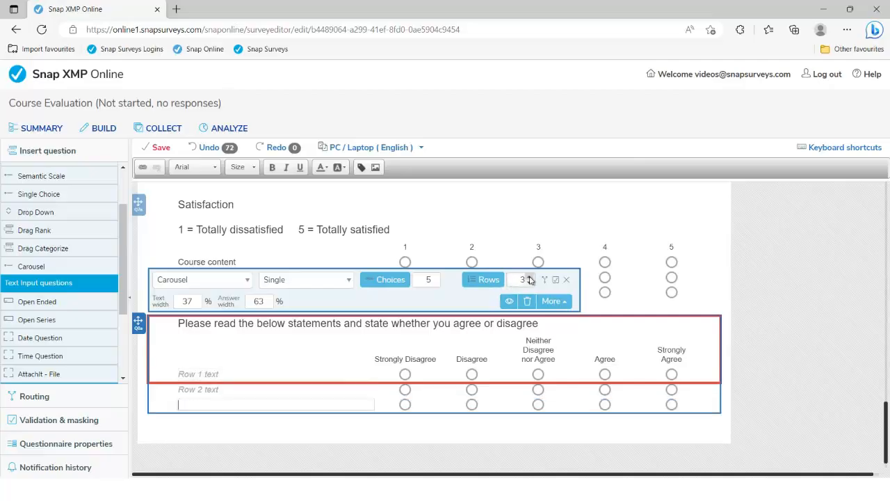
{"action": "left_click", "coordinate": [530, 278]}
{"action": "key", "text": "alt+Tab"}
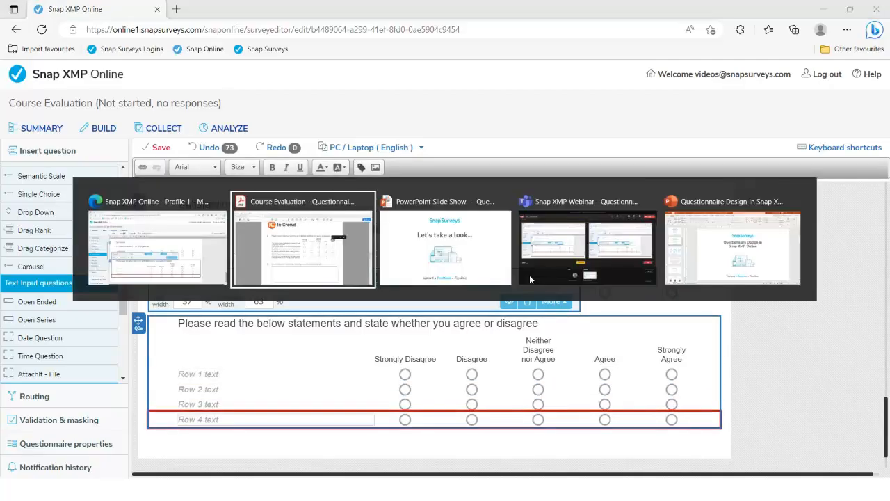
{"action": "left_click_drag", "start_coordinate": [243, 209], "coordinate": [327, 219]}
{"action": "key", "text": "ctrl+c"}
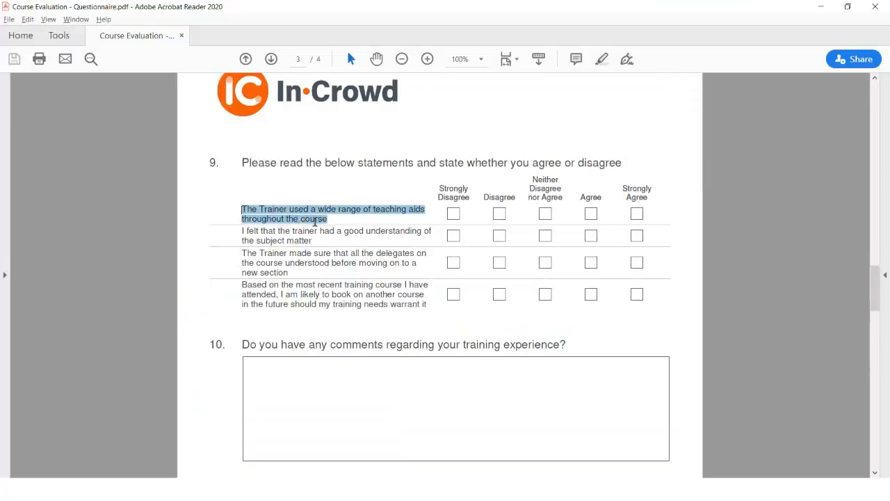
{"action": "key", "text": "alt+Tab"}
{"action": "left_click", "coordinate": [212, 376]}
{"action": "key", "text": "ctrl+v"}
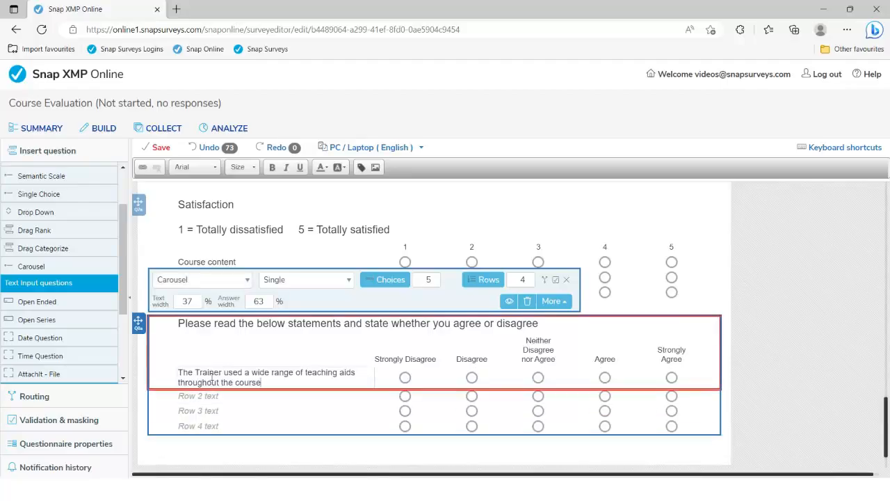
Step: Paste the statement about delegates understanding the course into Row 2
{"action": "key", "text": "alt+Tab"}
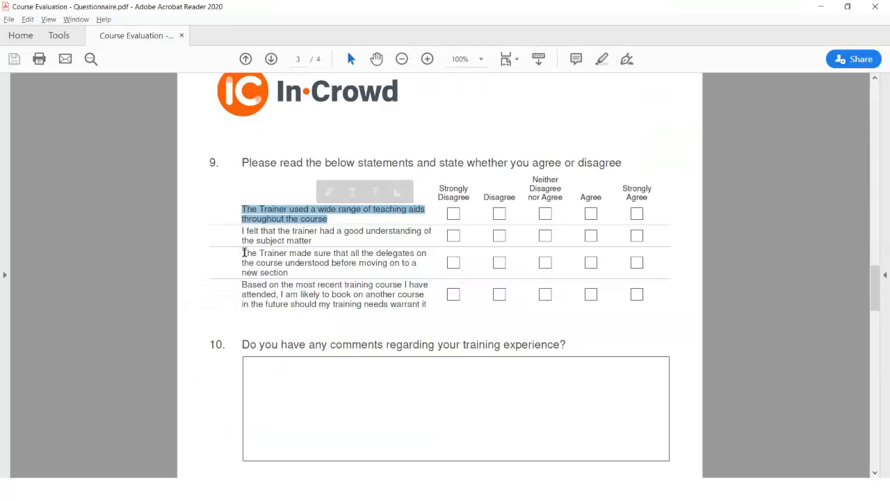
{"action": "left_click_drag", "start_coordinate": [243, 253], "coordinate": [283, 265]}
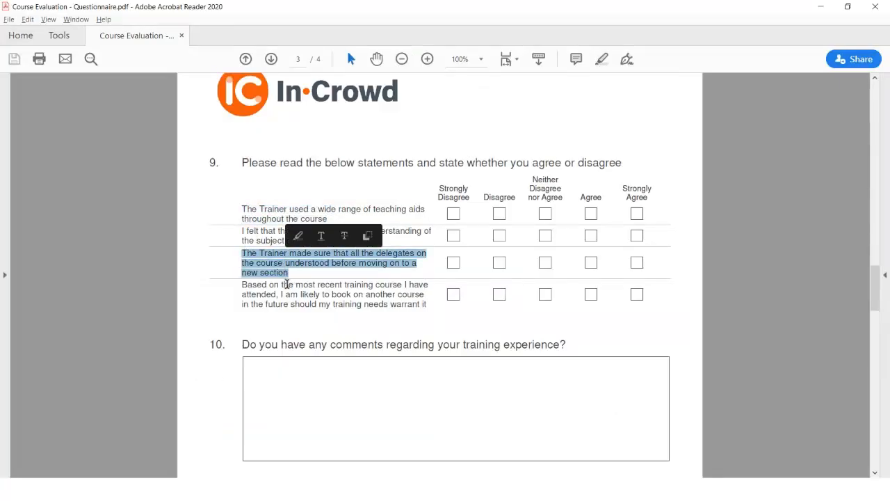
{"action": "key", "text": "alt+Tab"}
{"action": "left_click", "coordinate": [208, 395]}
{"action": "type", "text": "The Trainer made sure that all the delegates on the course understood before moving on to a new section"}
Step: Paste the booking-another-course statement into Row 3 and remove the empty fourth row
{"action": "key", "text": "alt+Tab"}
{"action": "left_click_drag", "start_coordinate": [241, 284], "coordinate": [426, 306]}
{"action": "key", "text": "ctrl+c"}
{"action": "key", "text": "alt+Tab"}
{"action": "left_click", "coordinate": [210, 427]}
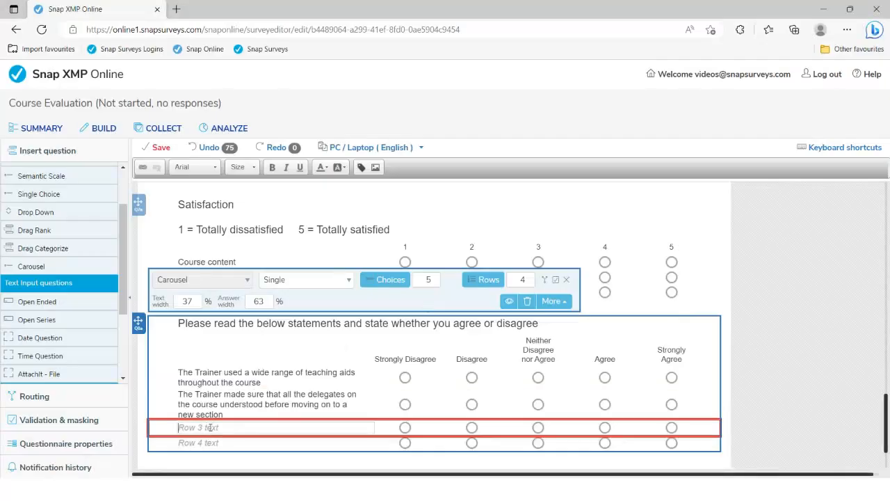
{"action": "key", "text": "ctrl+v"}
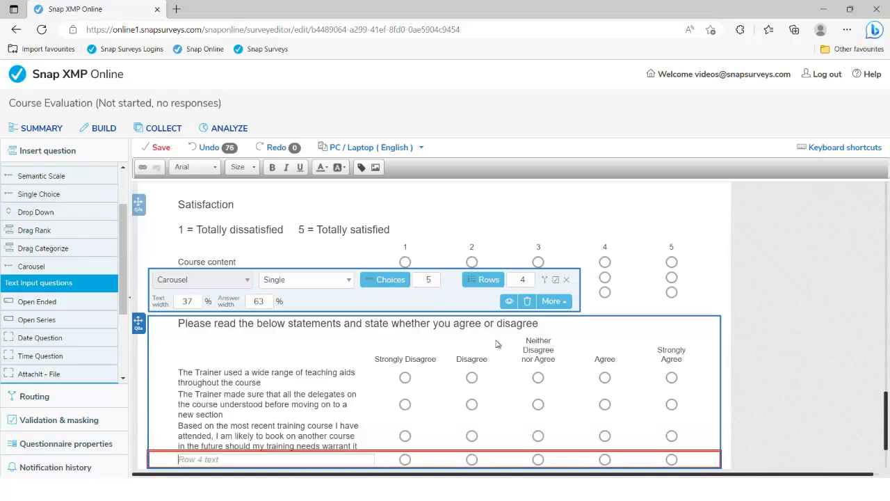
{"action": "left_click", "coordinate": [530, 283]}
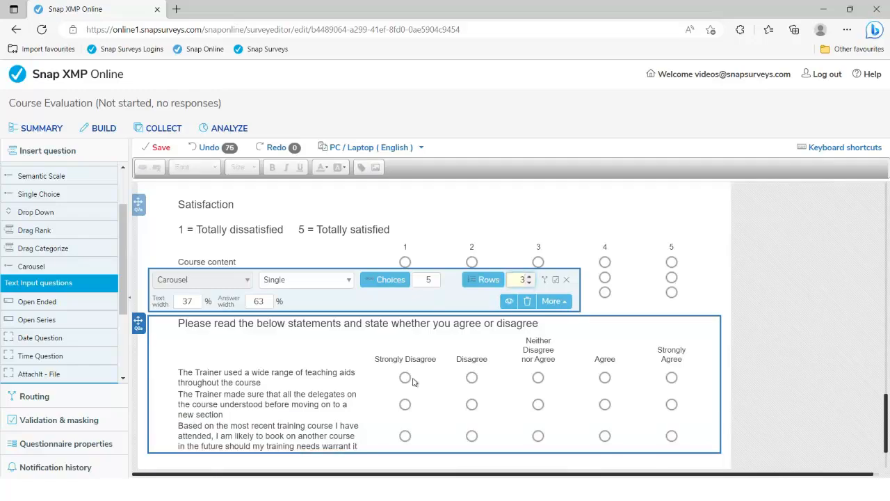
{"action": "scroll", "coordinate": [406, 391], "scroll_direction": "down", "scroll_amount": 1}
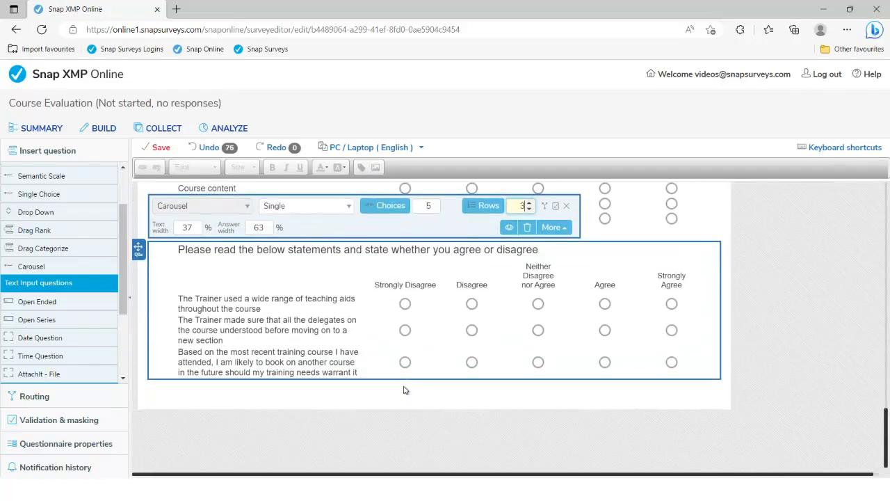
{"action": "key", "text": "alt+Tab"}
Step: Add an Open Ended question 'Do you have any comments regarding your training experience?'
{"action": "scroll", "coordinate": [402, 376], "scroll_direction": "down", "scroll_amount": 1}
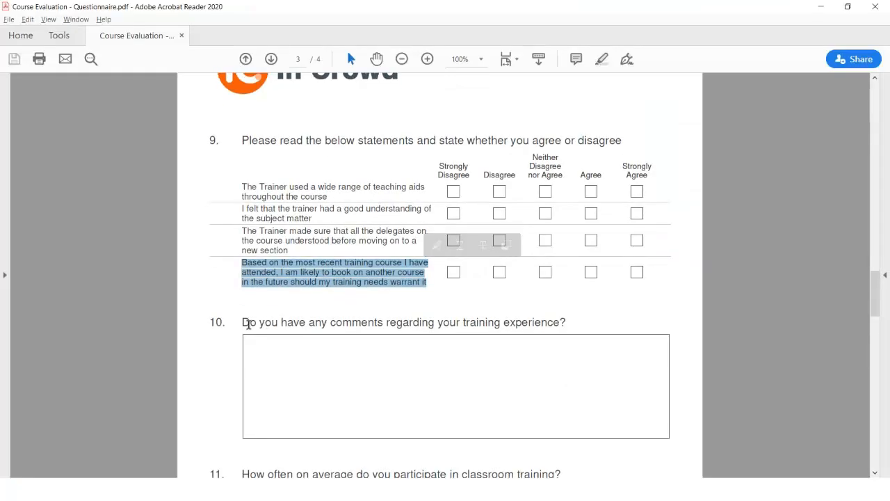
{"action": "left_click_drag", "start_coordinate": [244, 322], "coordinate": [566, 324]}
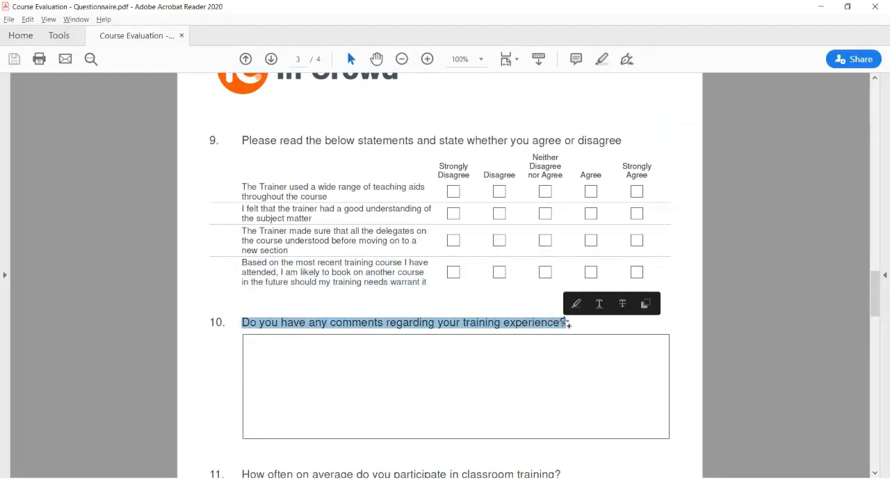
{"action": "key", "text": "alt+Tab"}
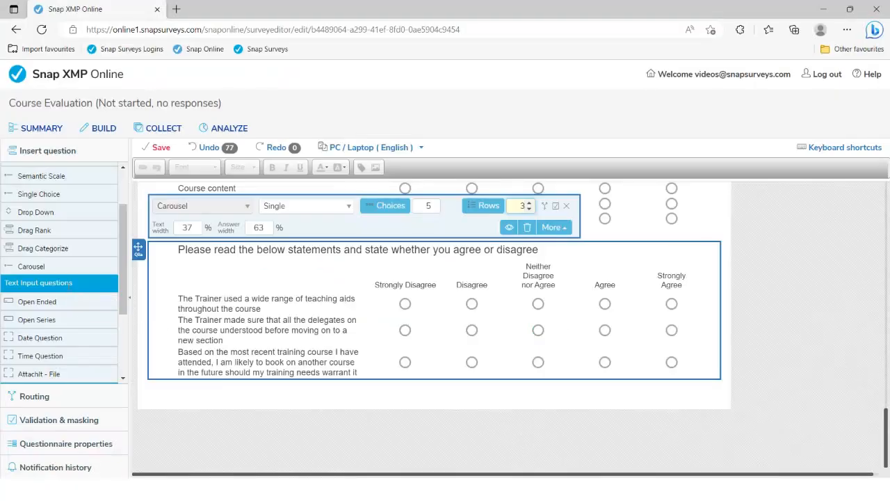
{"action": "scroll", "coordinate": [50, 259], "scroll_direction": "up", "scroll_amount": 2}
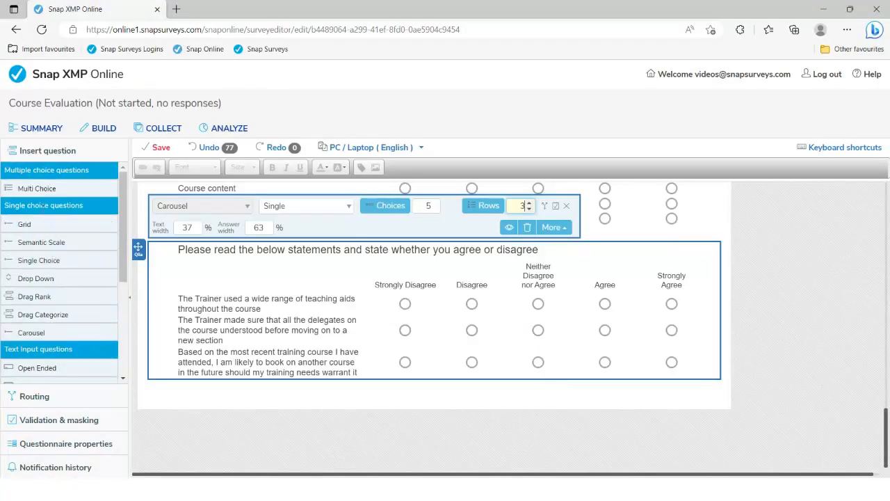
{"action": "scroll", "coordinate": [43, 280], "scroll_direction": "down", "scroll_amount": 3}
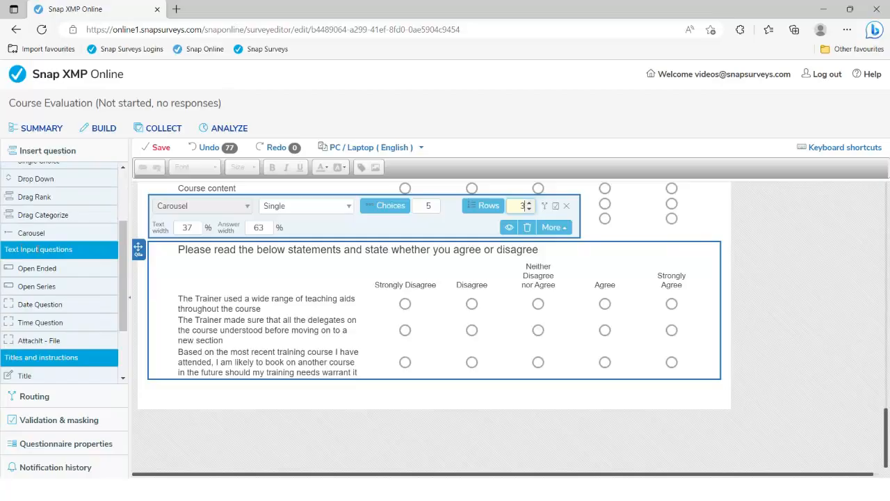
{"action": "double_click", "coordinate": [39, 270]}
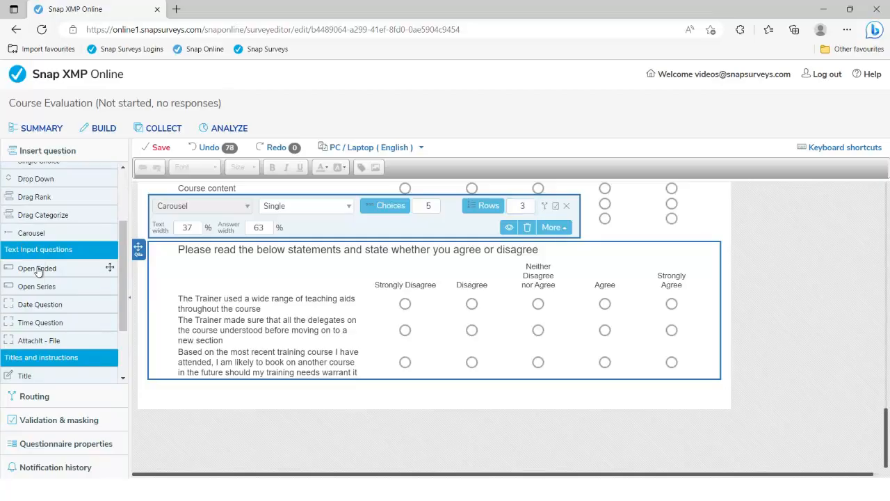
{"action": "key", "text": "ctrl+v"}
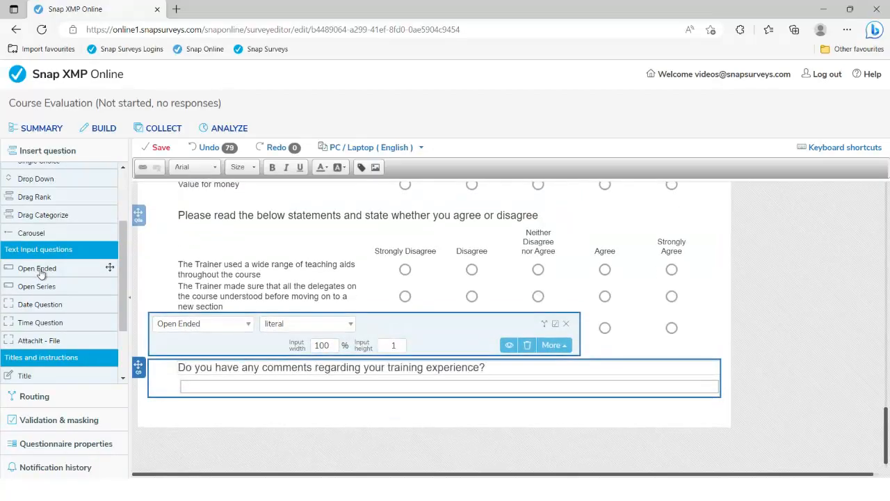
Step: Set the comments answer box to 6 lines high and 80% wide
{"action": "left_click", "coordinate": [400, 343]}
{"action": "left_click", "coordinate": [400, 343]}
{"action": "left_click", "coordinate": [399, 342]}
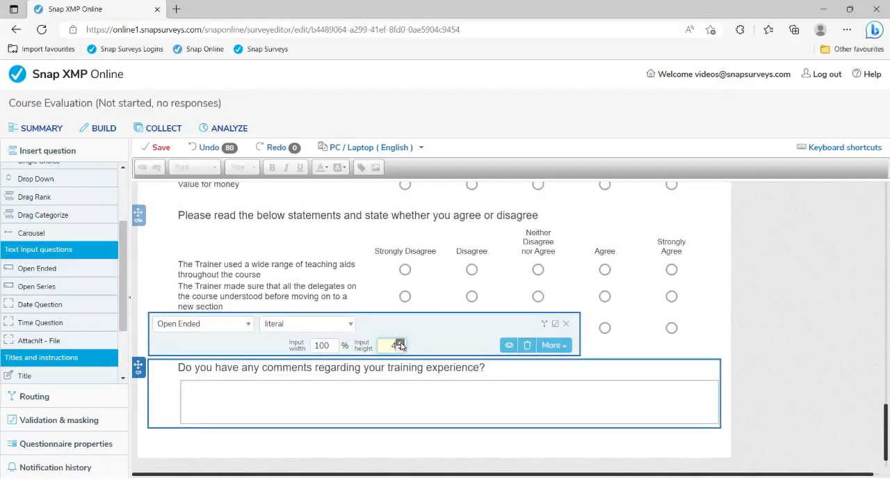
{"action": "left_click", "coordinate": [400, 342]}
{"action": "left_click", "coordinate": [399, 342]}
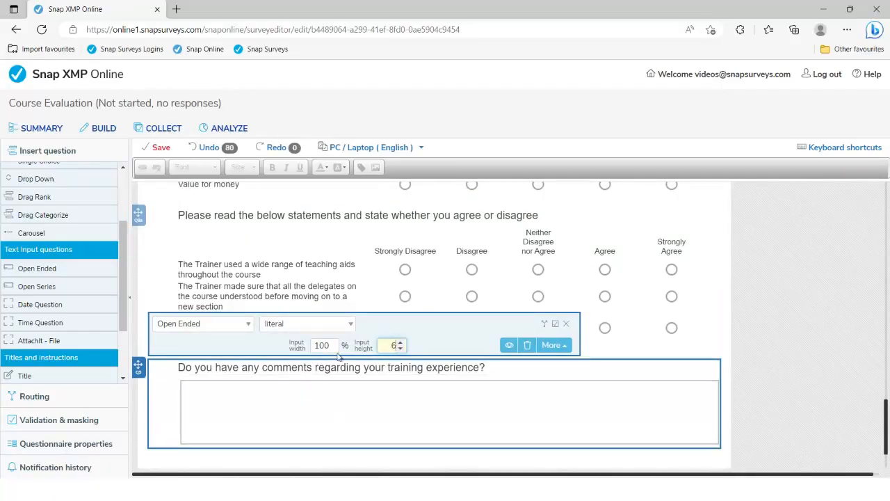
{"action": "left_click_drag", "start_coordinate": [332, 349], "coordinate": [336, 351]}
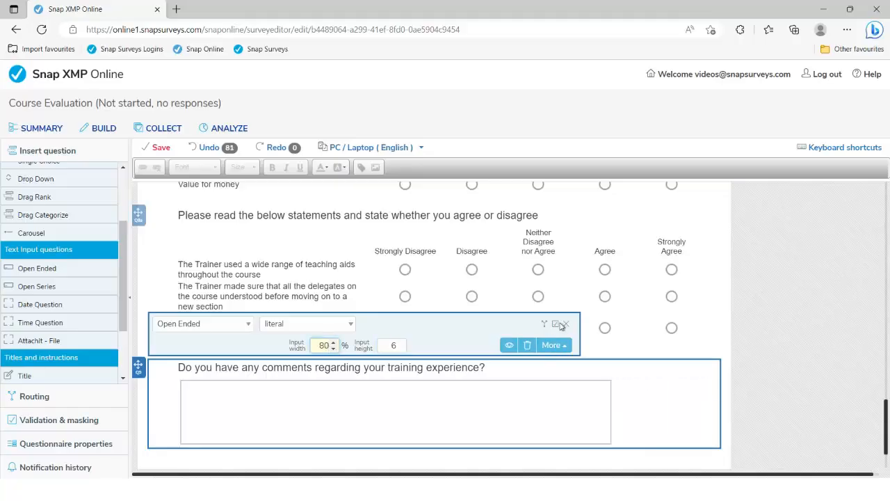
{"action": "left_click", "coordinate": [566, 324]}
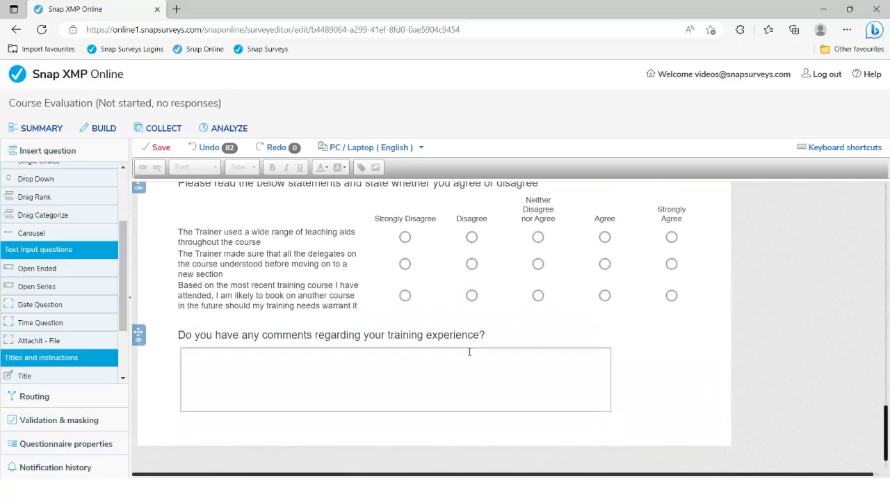
{"action": "scroll", "coordinate": [469, 353], "scroll_direction": "down", "scroll_amount": 1}
{"action": "key", "text": "alt+Tab"}
Step: Copy question 12's wording and insert a new Open Ended question after the comments question
{"action": "scroll", "coordinate": [470, 351], "scroll_direction": "down", "scroll_amount": 3}
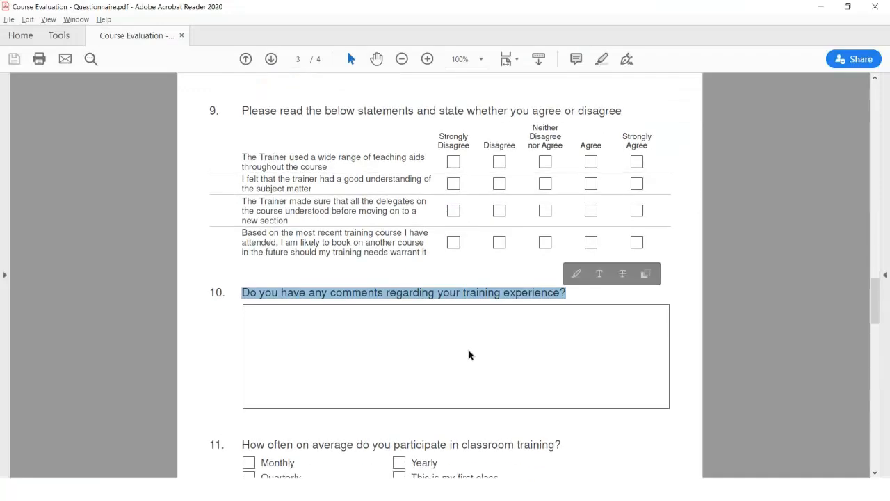
{"action": "scroll", "coordinate": [468, 350], "scroll_direction": "down", "scroll_amount": 3}
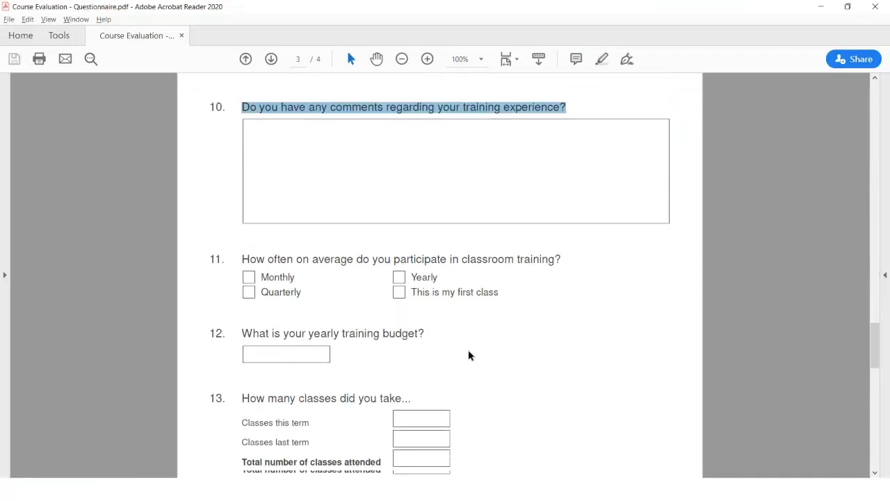
{"action": "scroll", "coordinate": [468, 357], "scroll_direction": "down", "scroll_amount": 1}
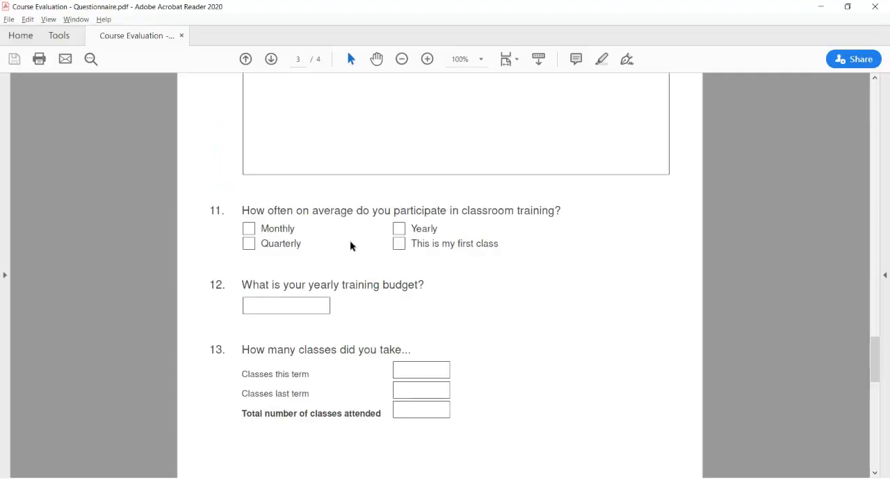
{"action": "left_click_drag", "start_coordinate": [242, 285], "coordinate": [422, 285]}
{"action": "key", "text": "ctrl+c"}
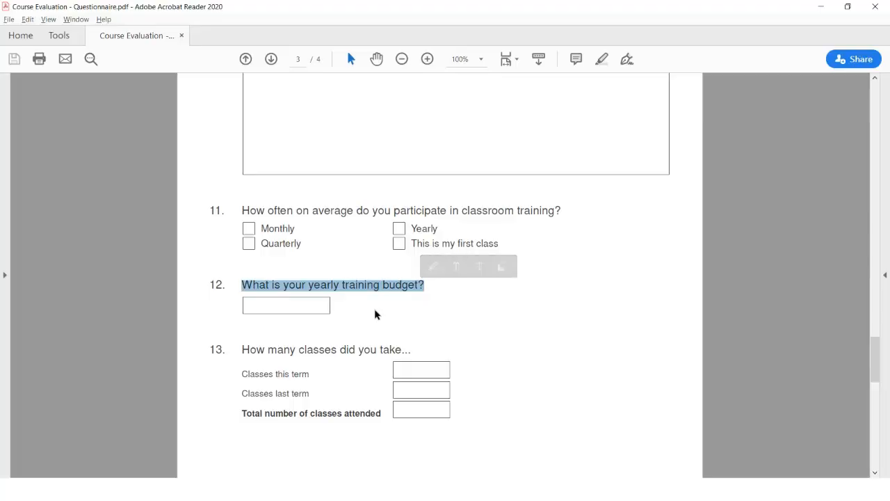
{"action": "key", "text": "alt+Tab"}
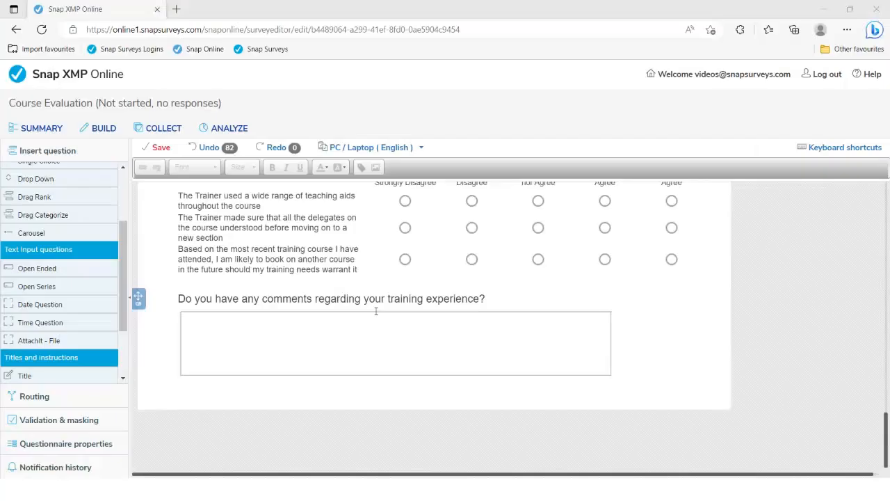
{"action": "left_click", "coordinate": [334, 302]}
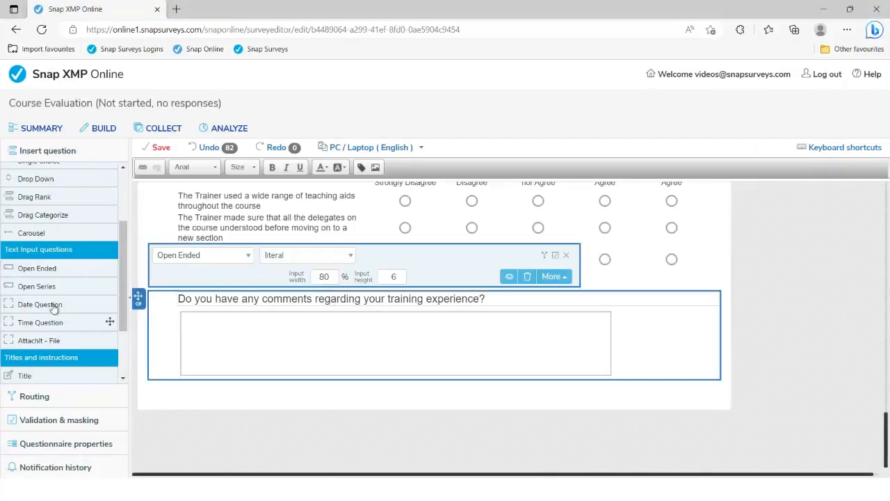
{"action": "double_click", "coordinate": [36, 272]}
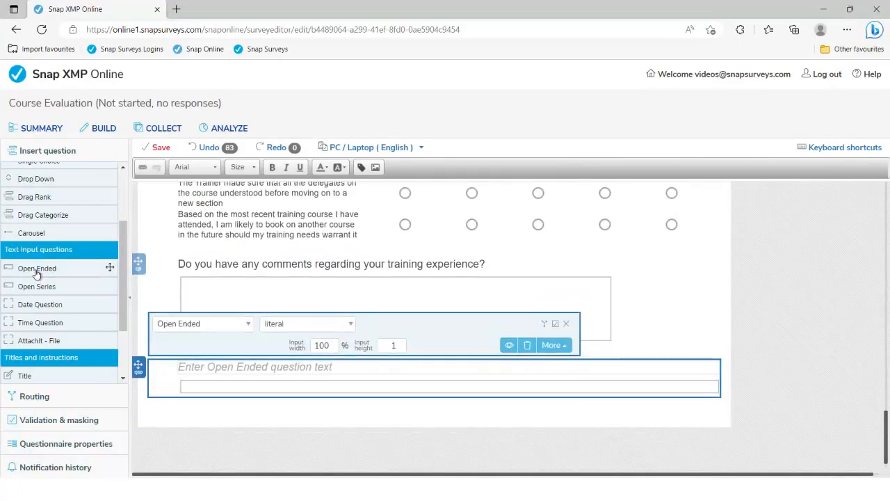
Step: Enter 'What is your yearly training budget?', validate as quantity, and narrow the box to 20%
{"action": "key", "text": "ctrl+v"}
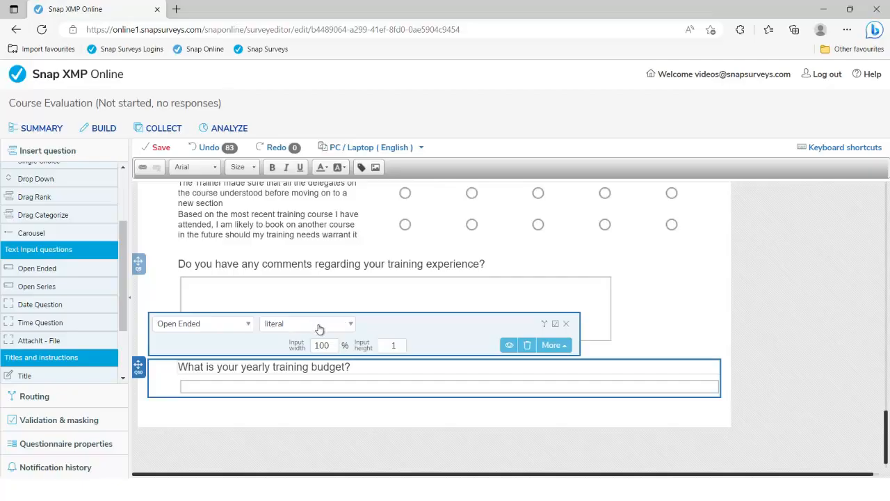
{"action": "left_click", "coordinate": [351, 326]}
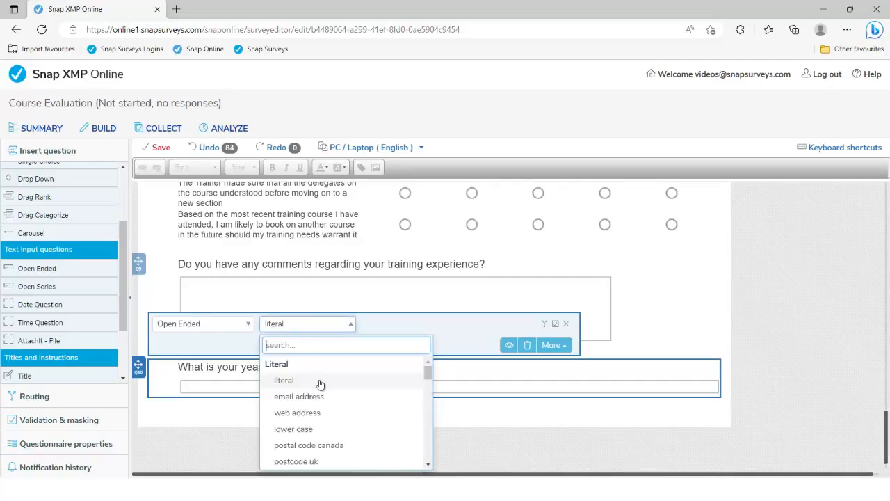
{"action": "scroll", "coordinate": [323, 383], "scroll_direction": "down", "scroll_amount": 5}
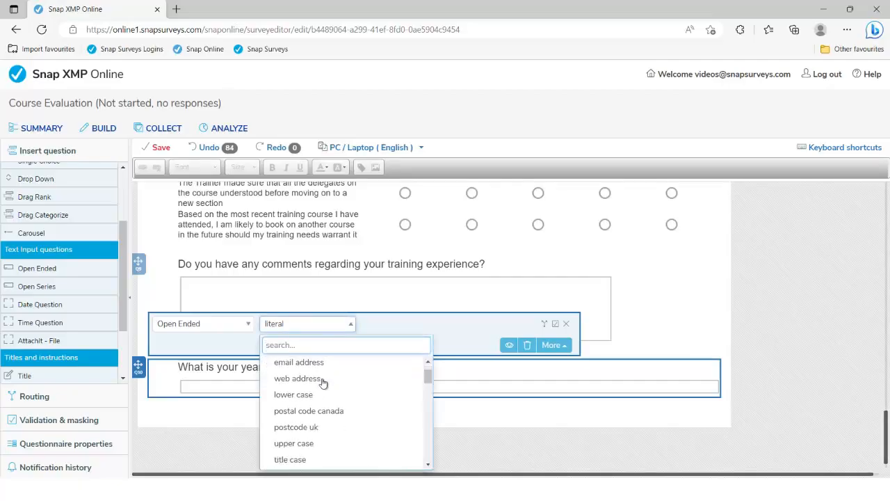
{"action": "scroll", "coordinate": [323, 383], "scroll_direction": "down", "scroll_amount": 3}
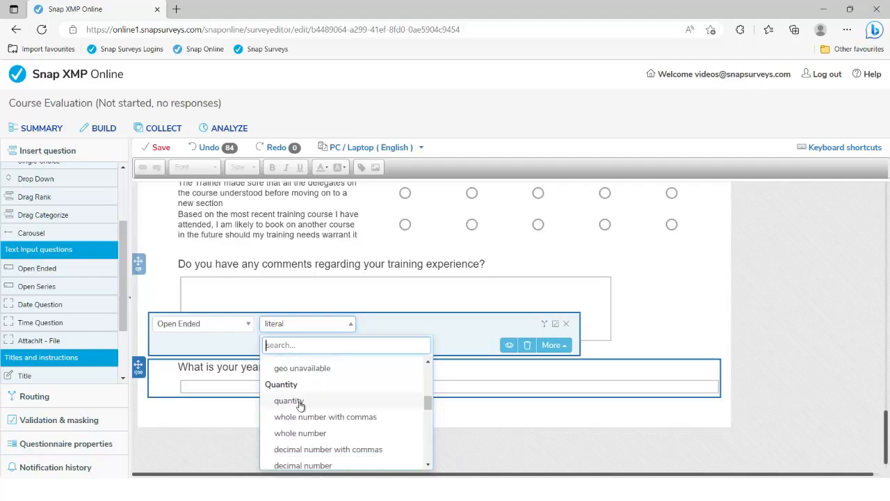
{"action": "left_click", "coordinate": [300, 404]}
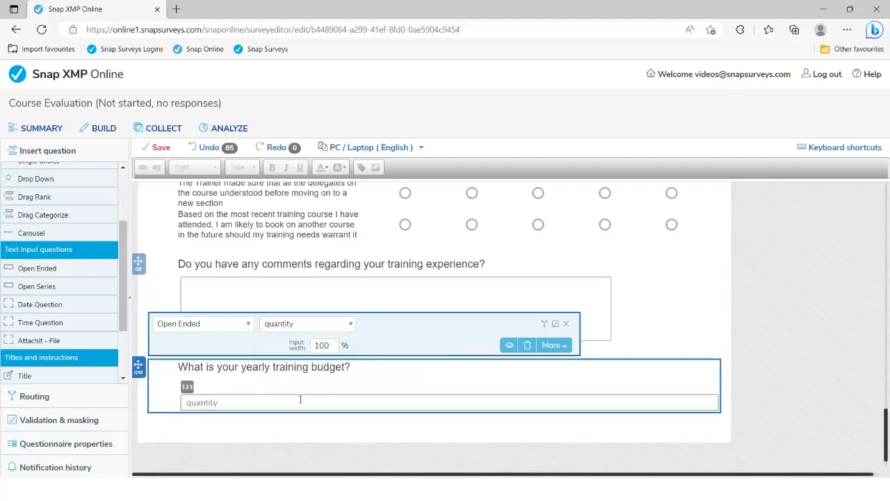
{"action": "left_click_drag", "start_coordinate": [333, 347], "coordinate": [334, 349]}
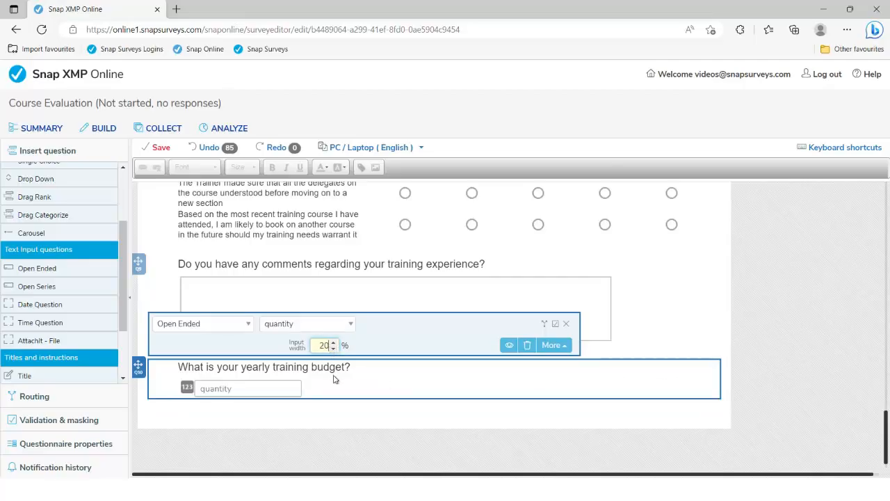
{"action": "key", "text": "alt+Tab"}
{"action": "scroll", "coordinate": [332, 368], "scroll_direction": "down", "scroll_amount": 10}
Step: Select question 13's 'How many classes did you take...' wording in the PDF
{"action": "scroll", "coordinate": [330, 361], "scroll_direction": "up", "scroll_amount": 5}
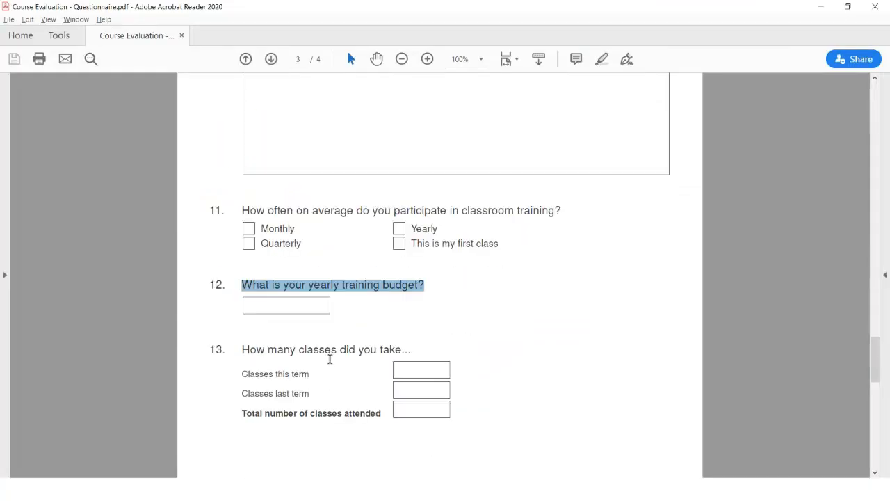
{"action": "left_click_drag", "start_coordinate": [242, 349], "coordinate": [411, 350]}
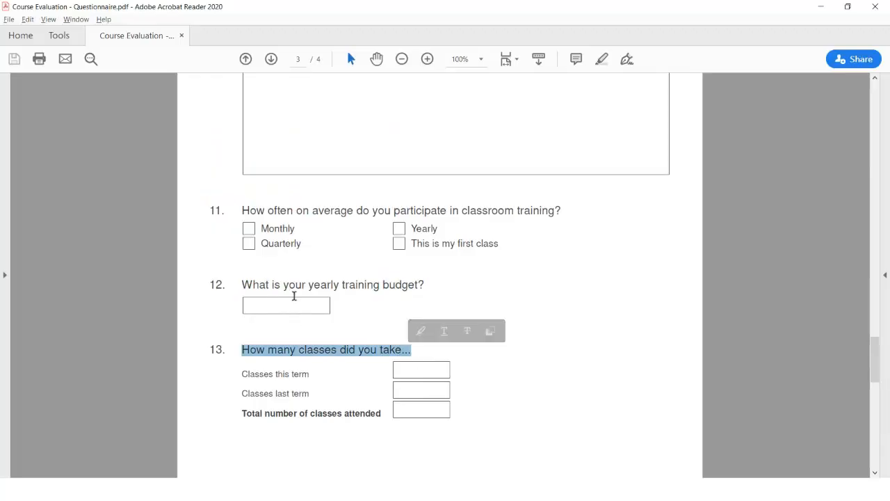
{"action": "key", "text": "alt+Tab"}
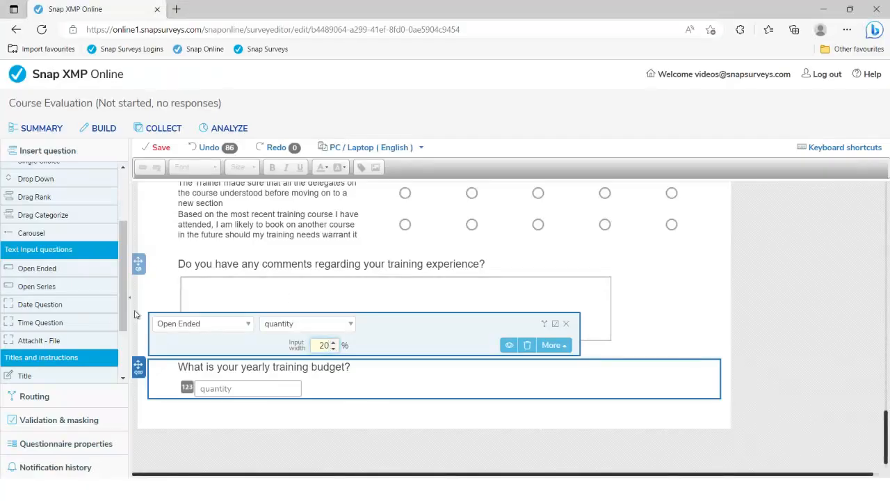
Step: Insert an Open Series question with question 13's wording, validated as quantity
{"action": "double_click", "coordinate": [38, 294]}
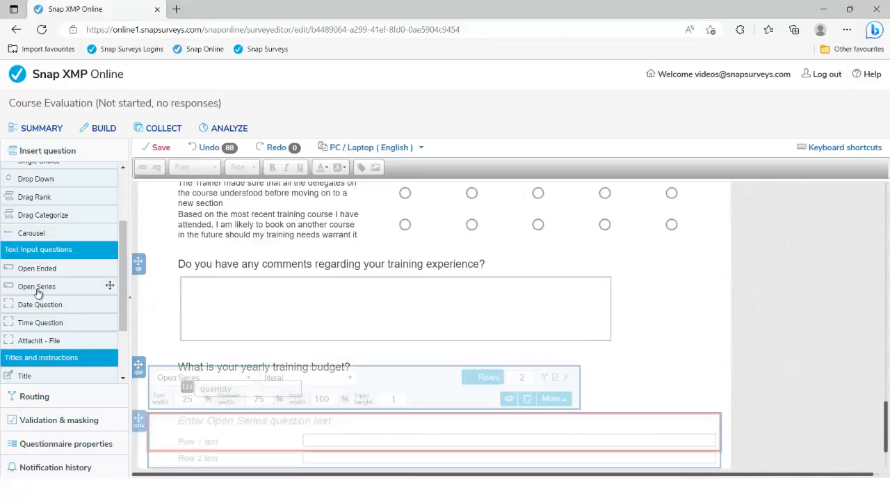
{"action": "type", "text": "How many classes did you take..."}
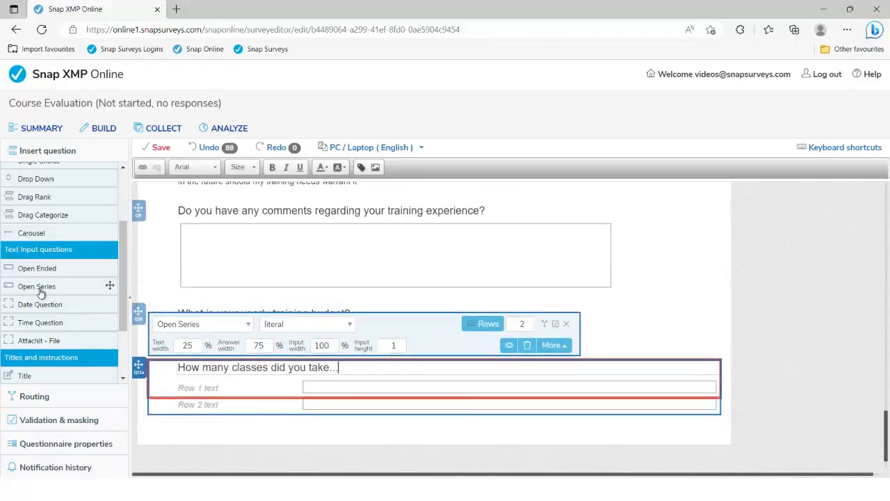
{"action": "left_click", "coordinate": [352, 328]}
{"action": "scroll", "coordinate": [351, 413], "scroll_direction": "down", "scroll_amount": 5}
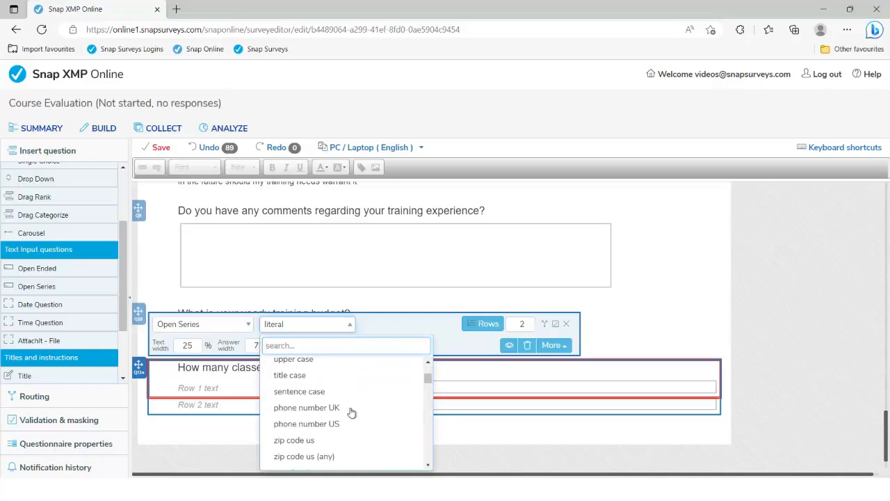
{"action": "scroll", "coordinate": [351, 413], "scroll_direction": "down", "scroll_amount": 5}
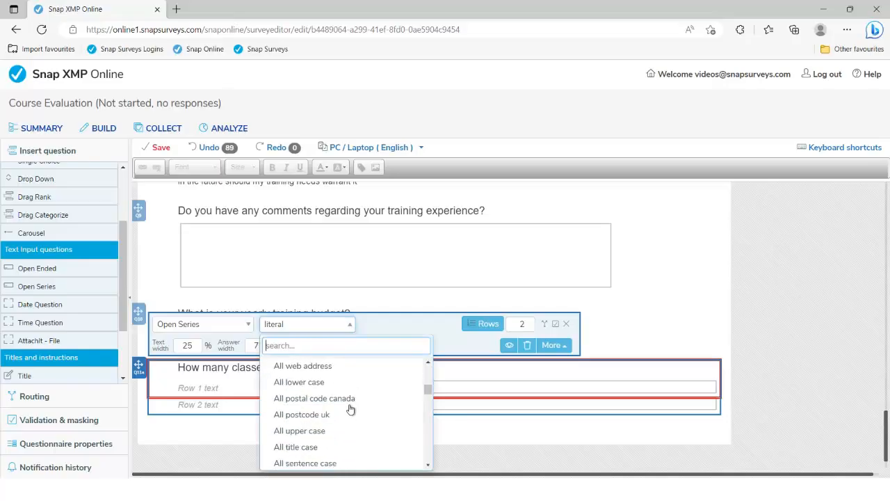
{"action": "scroll", "coordinate": [350, 410], "scroll_direction": "down", "scroll_amount": 3}
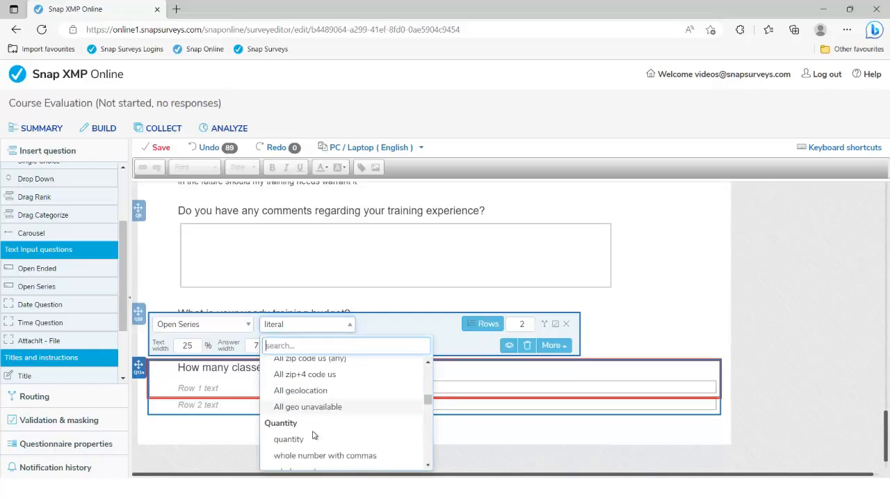
{"action": "left_click", "coordinate": [289, 439]}
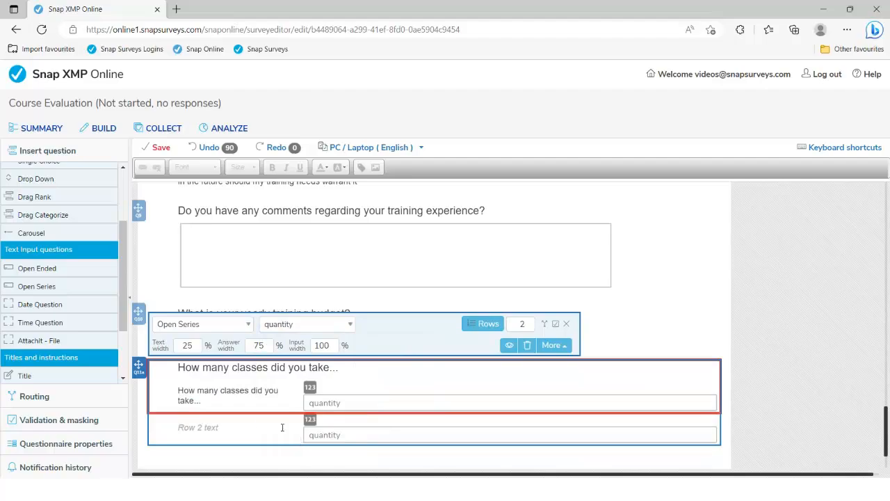
Step: Label the two rows 'Classes this term' and 'Classes last term'
{"action": "key", "text": "alt+Tab"}
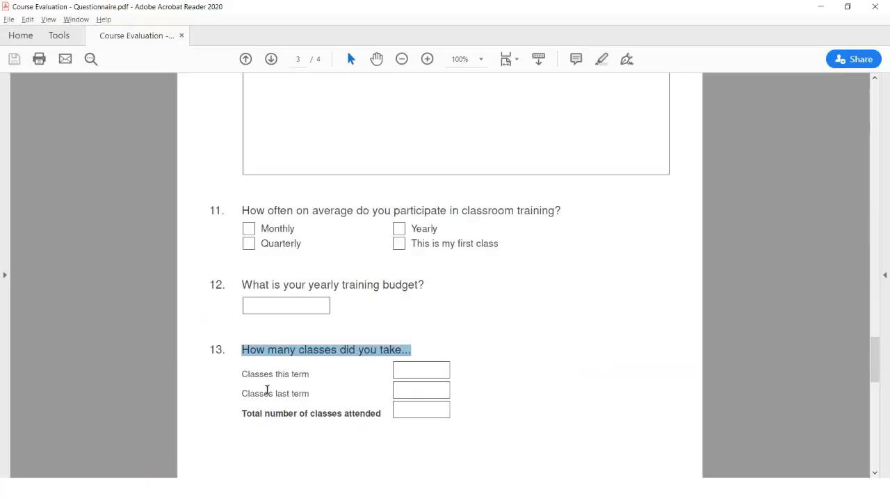
{"action": "left_click_drag", "start_coordinate": [241, 374], "coordinate": [312, 374]}
{"action": "key", "text": "ctrl+c"}
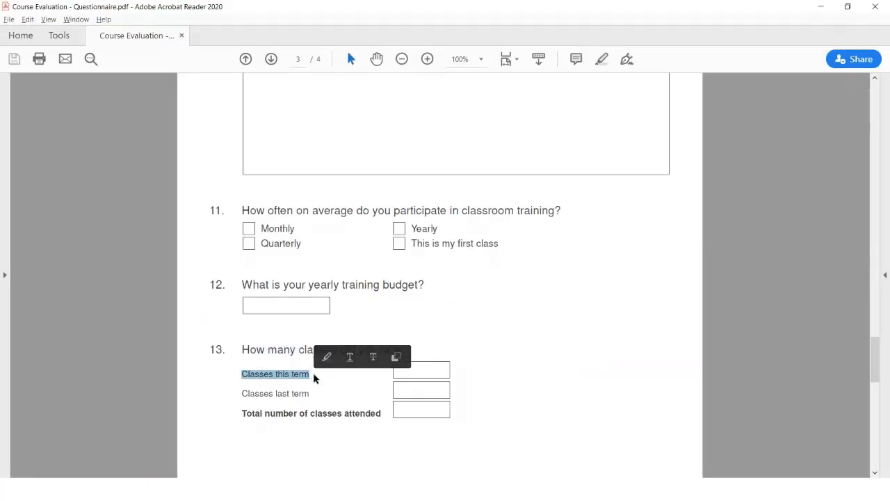
{"action": "key", "text": "alt+Tab"}
{"action": "left_click_drag", "start_coordinate": [207, 403], "coordinate": [179, 392]}
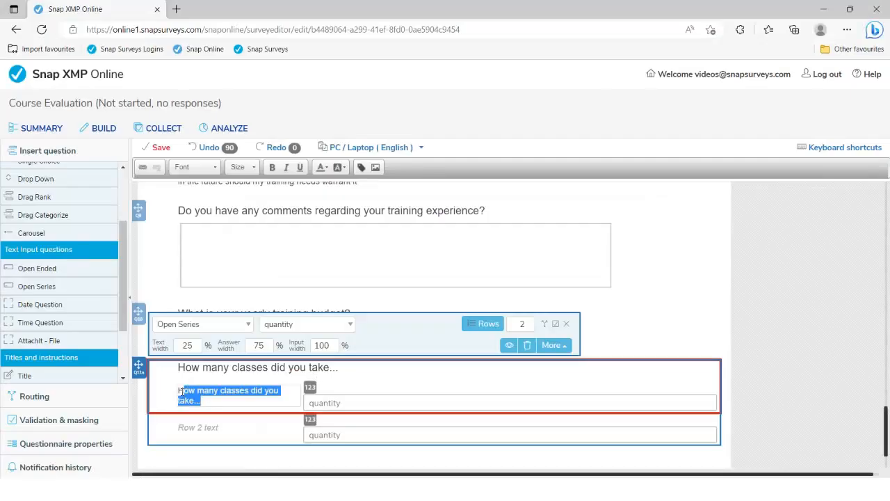
{"action": "key", "text": "ctrl+v"}
{"action": "left_click", "coordinate": [204, 426]}
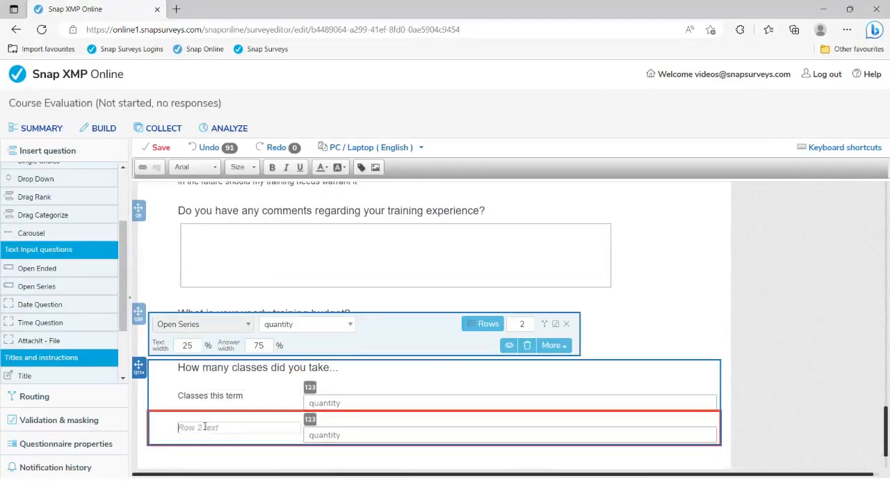
{"action": "key", "text": "ctrl+v"}
{"action": "key", "text": "BackSpace"}
{"action": "type", "text": "last"}
{"action": "key", "text": "Delete"}
{"action": "key", "text": "Delete"}
{"action": "key", "text": "Delete"}
Step: Narrow the class-count answer boxes to 17% input width
{"action": "left_click", "coordinate": [268, 348]}
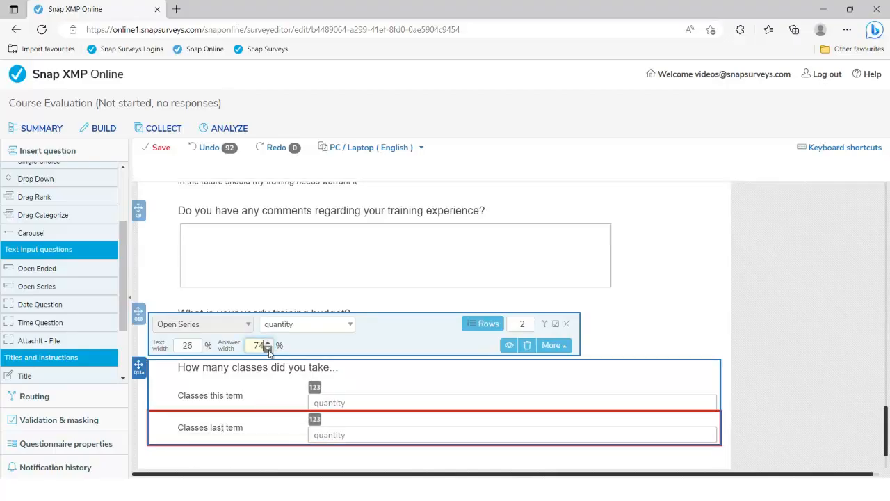
{"action": "left_click", "coordinate": [268, 348]}
{"action": "left_click", "coordinate": [268, 342]}
{"action": "left_click", "coordinate": [268, 343]}
{"action": "left_click", "coordinate": [268, 343]}
{"action": "left_click", "coordinate": [268, 343]}
{"action": "left_click", "coordinate": [267, 343]}
{"action": "left_click", "coordinate": [267, 343]}
{"action": "left_click", "coordinate": [268, 342]}
{"action": "left_click", "coordinate": [268, 343]}
{"action": "left_click", "coordinate": [268, 343]}
{"action": "left_click", "coordinate": [267, 342]}
{"action": "left_click", "coordinate": [234, 395]}
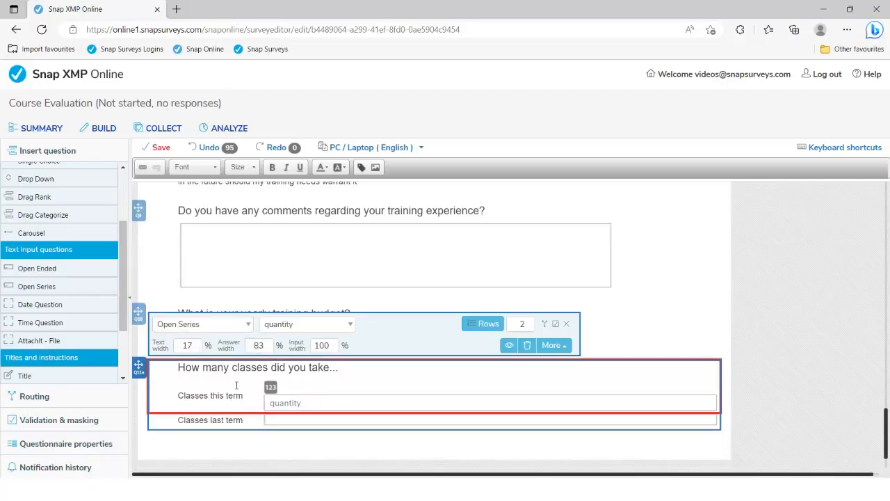
{"action": "left_click", "coordinate": [334, 349]}
{"action": "left_click_drag", "start_coordinate": [334, 349], "coordinate": [335, 349]}
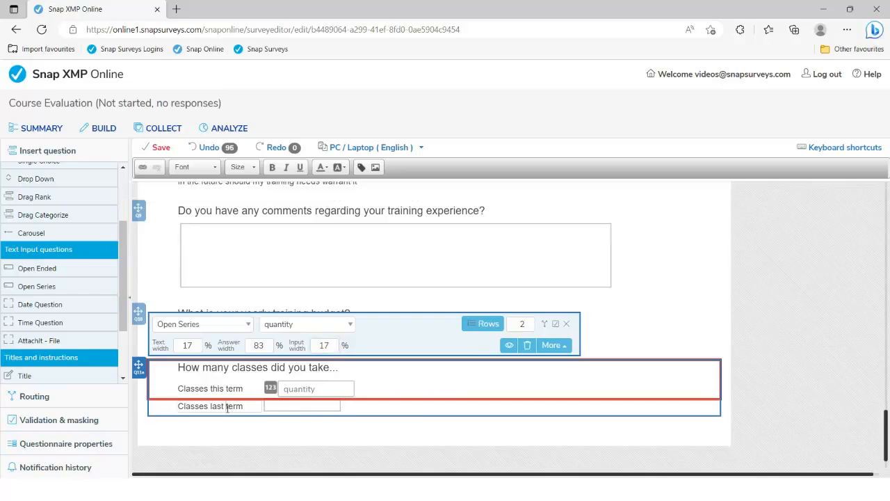
Step: Restrict the 'Classes last term' row to quantity answers
{"action": "left_click", "coordinate": [229, 405]}
{"action": "left_click", "coordinate": [211, 390]}
{"action": "left_click", "coordinate": [214, 406]}
{"action": "left_click", "coordinate": [295, 327]}
{"action": "scroll", "coordinate": [304, 374], "scroll_direction": "down", "scroll_amount": 6}
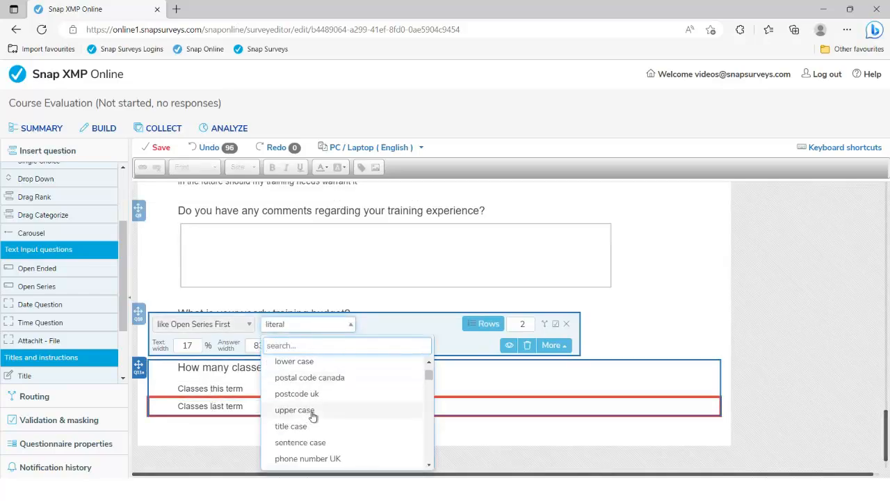
{"action": "scroll", "coordinate": [310, 418], "scroll_direction": "down", "scroll_amount": 4}
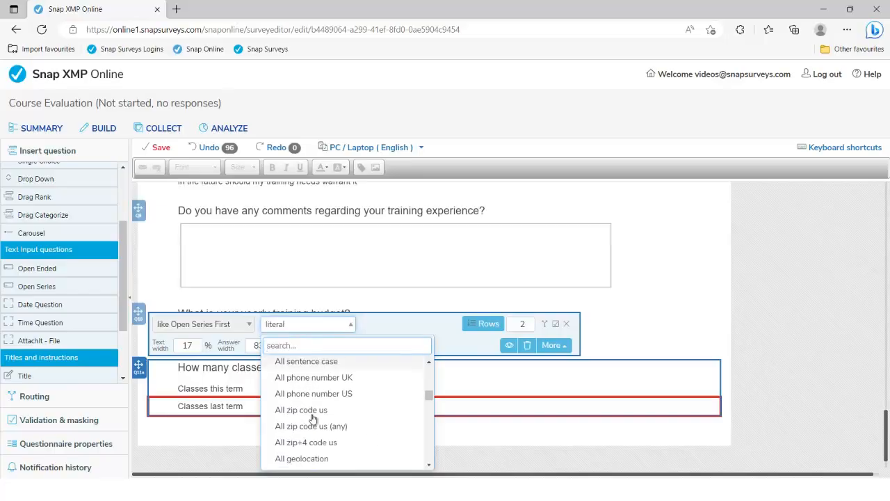
{"action": "left_click", "coordinate": [297, 442]}
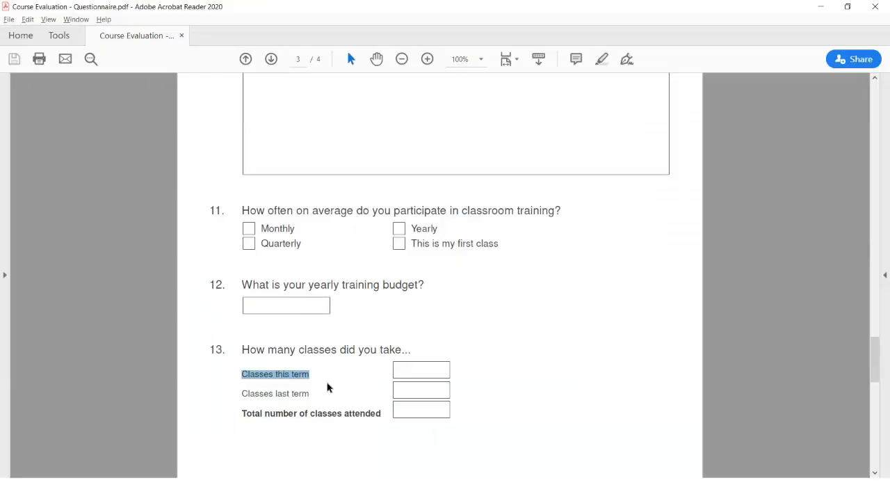
Step: Select the Demographics heading on page 4 of the questionnaire PDF
{"action": "scroll", "coordinate": [334, 375], "scroll_direction": "down", "scroll_amount": 10}
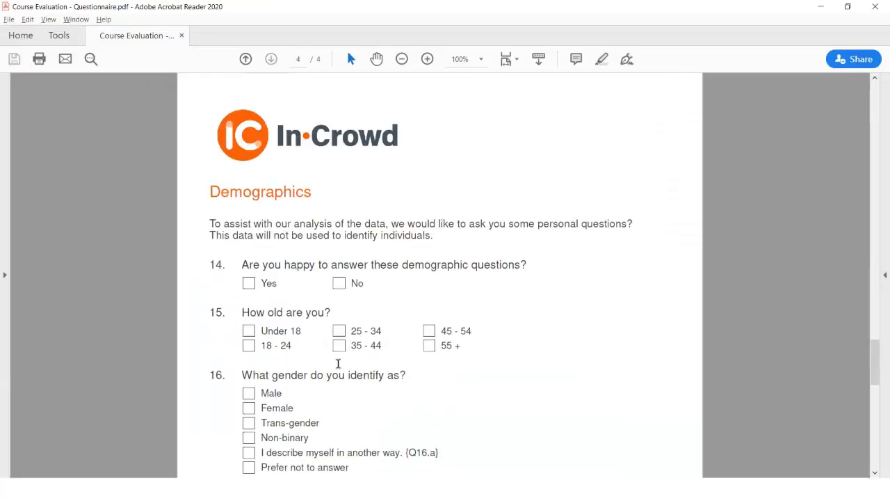
{"action": "scroll", "coordinate": [339, 366], "scroll_direction": "down", "scroll_amount": 2}
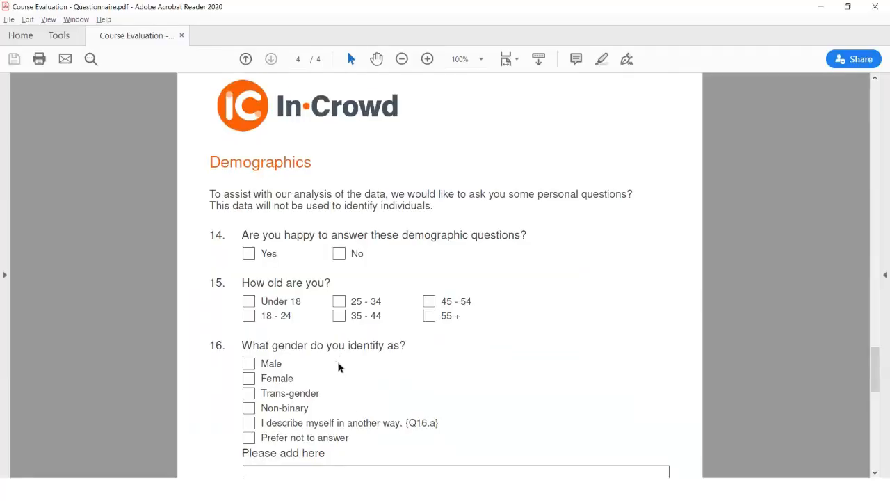
{"action": "left_click_drag", "start_coordinate": [209, 148], "coordinate": [313, 148]}
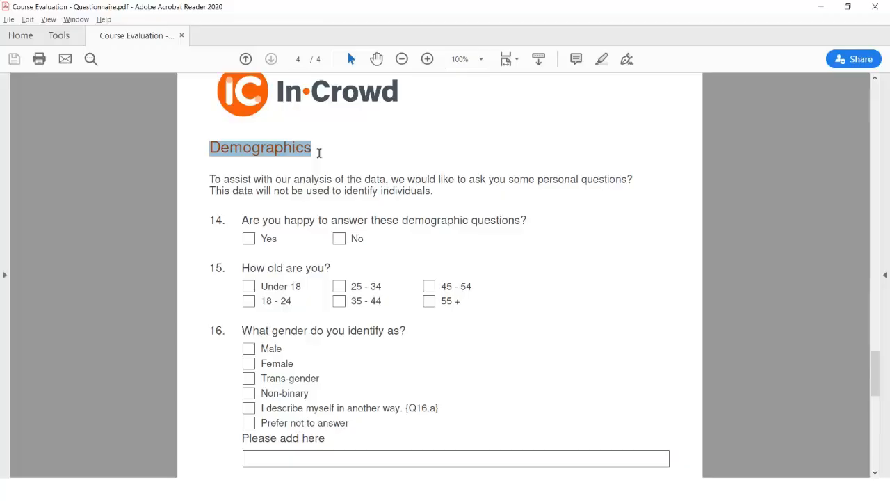
{"action": "key", "text": "alt+Tab"}
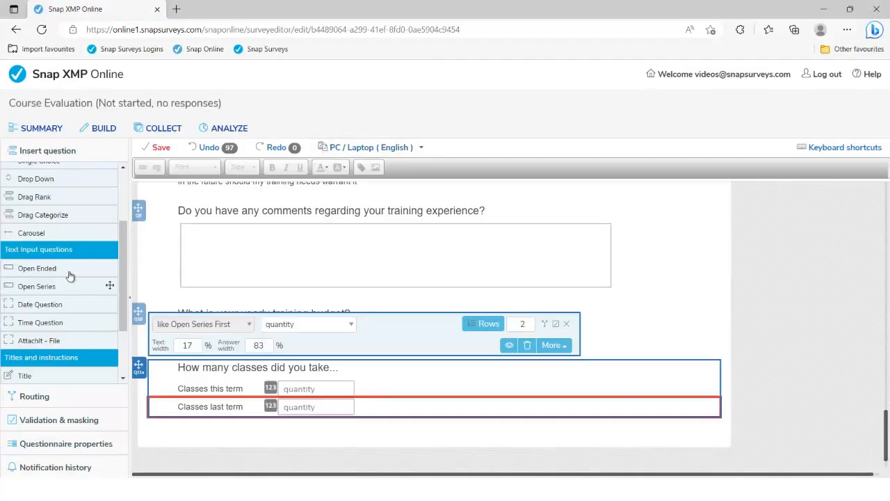
Step: Add an instruction reading 'Demographics' and set its font size to 18
{"action": "scroll", "coordinate": [45, 306], "scroll_direction": "down", "scroll_amount": 2}
{"action": "scroll", "coordinate": [43, 318], "scroll_direction": "down", "scroll_amount": 1}
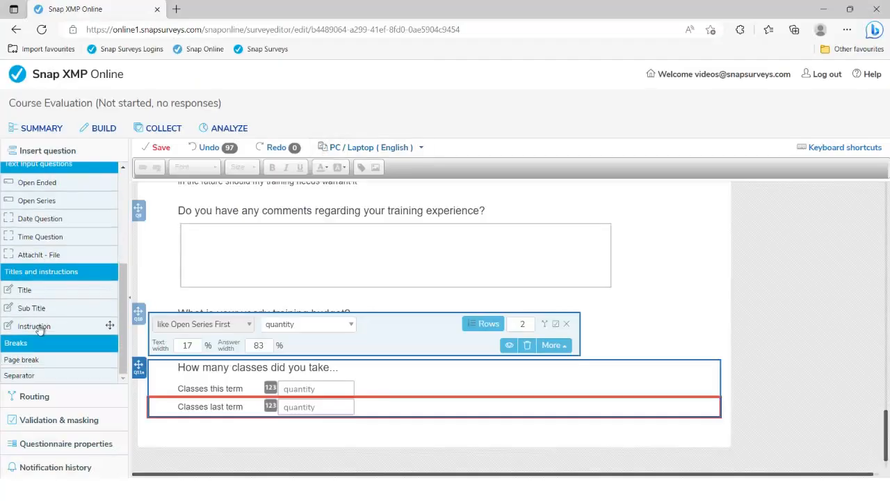
{"action": "left_click", "coordinate": [40, 329]}
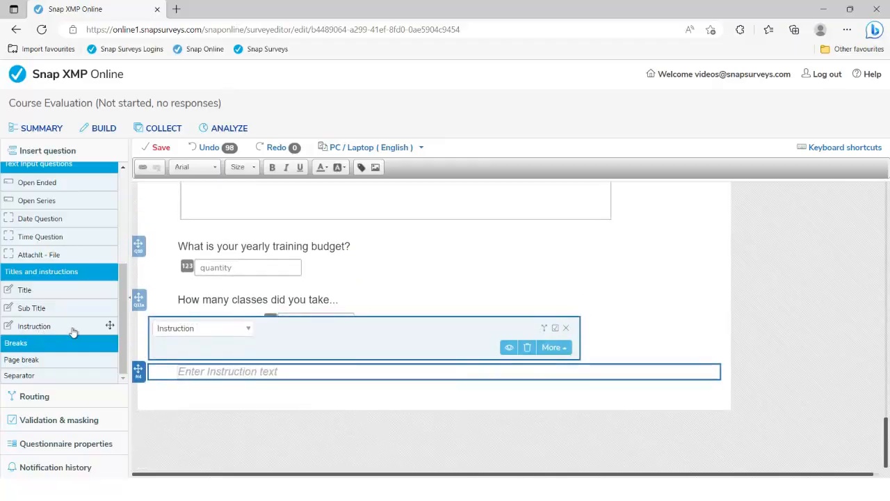
{"action": "type", "text": "Demographics"}
{"action": "left_click_drag", "start_coordinate": [251, 372], "coordinate": [179, 371]}
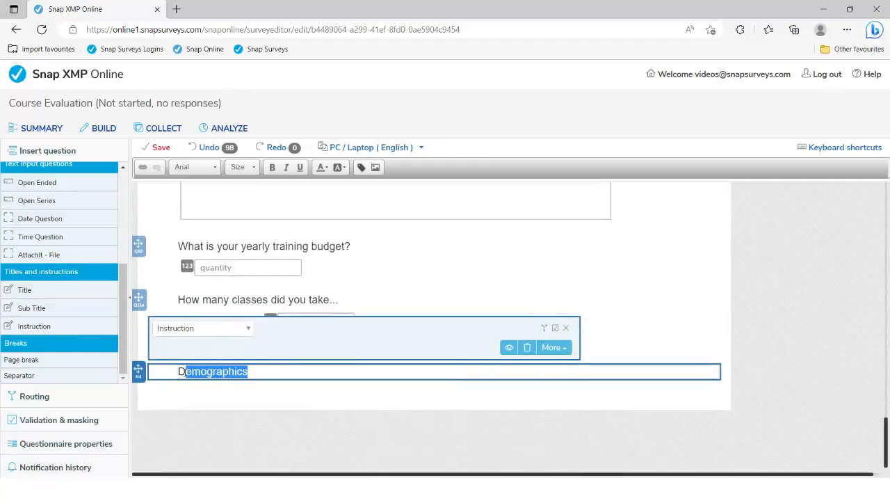
{"action": "left_click", "coordinate": [256, 171]}
{"action": "scroll", "coordinate": [248, 226], "scroll_direction": "down", "scroll_amount": 3}
{"action": "scroll", "coordinate": [248, 229], "scroll_direction": "down", "scroll_amount": 2}
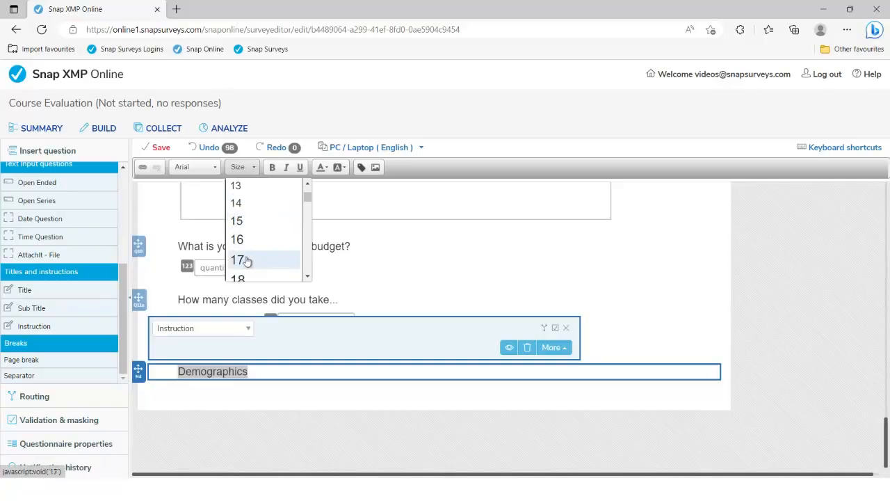
{"action": "left_click", "coordinate": [243, 276]}
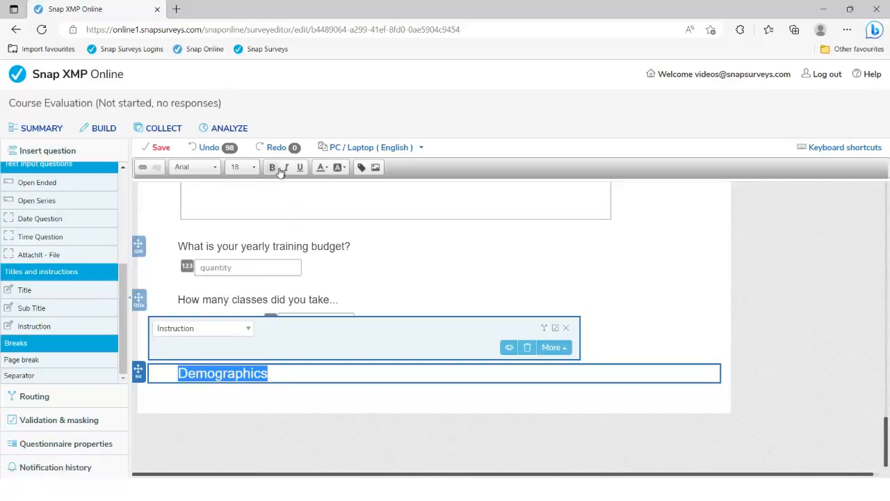
Step: Colour the Demographics text orange with custom colour #ef580c
{"action": "left_click", "coordinate": [323, 168]}
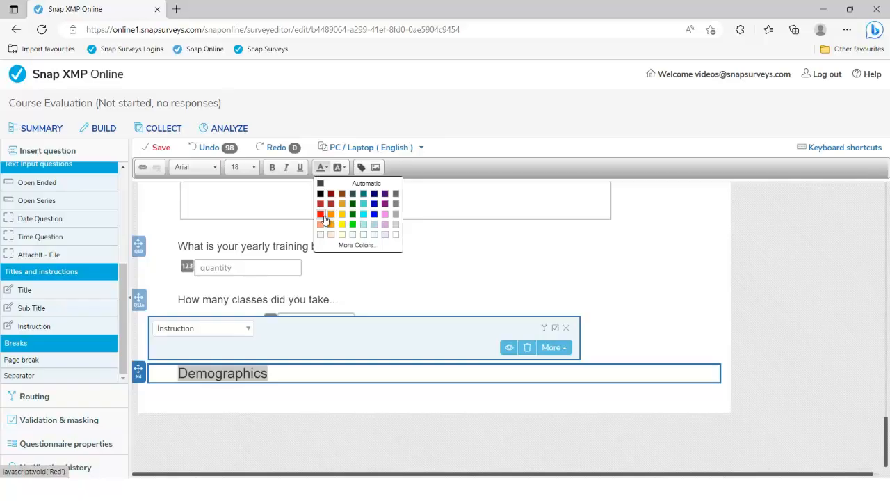
{"action": "left_click", "coordinate": [361, 246]}
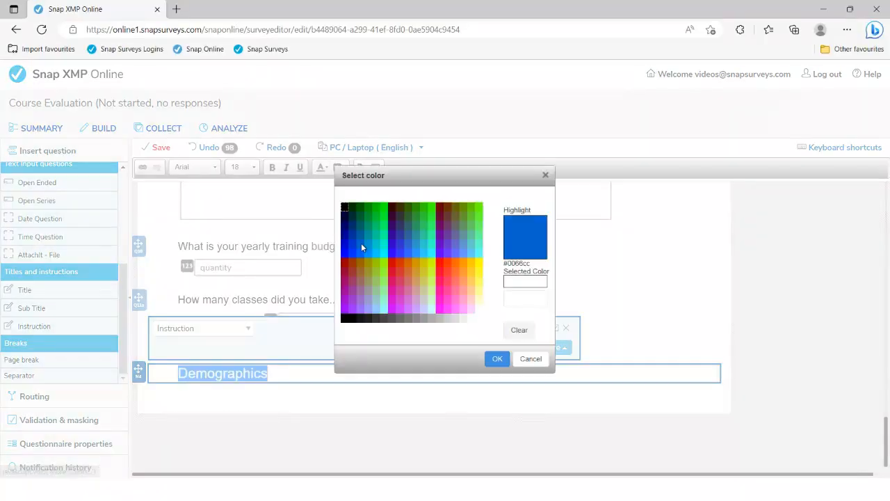
{"action": "left_click", "coordinate": [522, 297]}
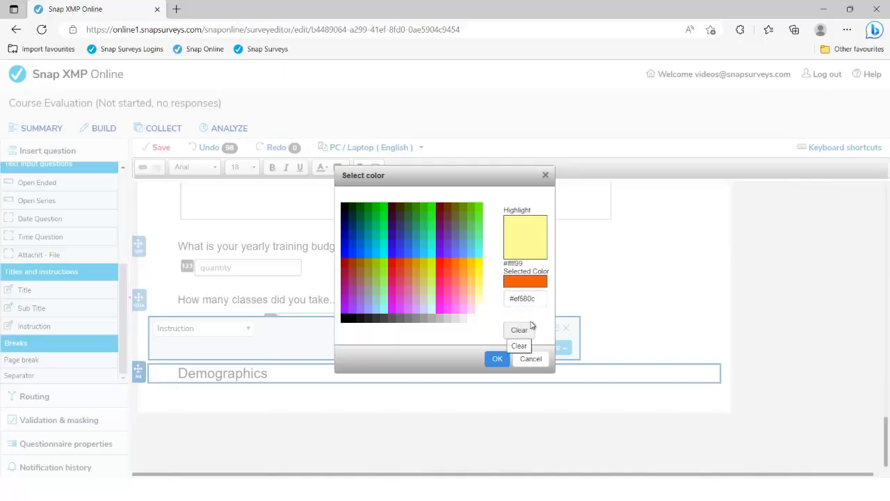
{"action": "left_click", "coordinate": [498, 358]}
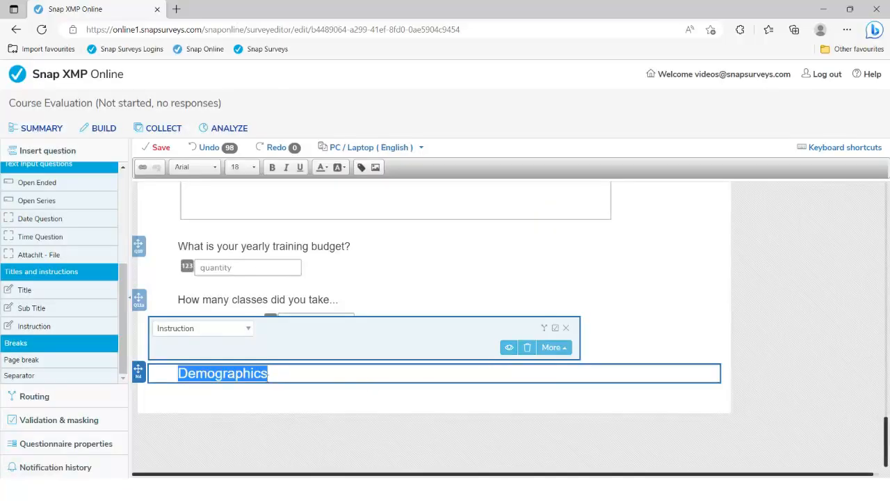
{"action": "left_click", "coordinate": [259, 344]}
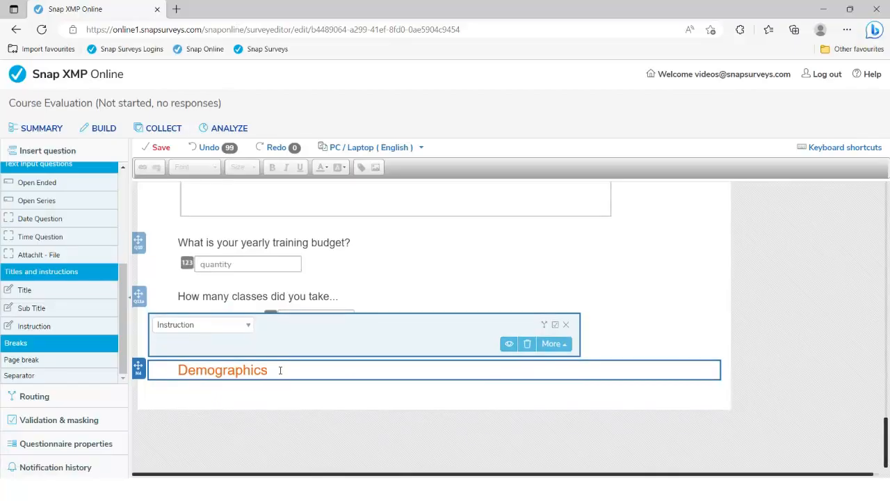
{"action": "key", "text": "alt+Tab"}
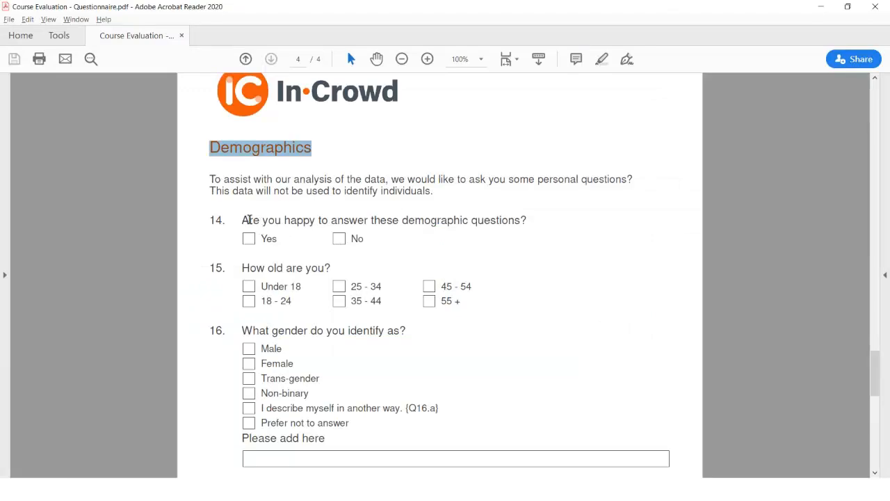
Step: Select the Demographics intro paragraph and question 16's gender wording in the PDF, then return to the editor
{"action": "left_click_drag", "start_coordinate": [209, 179], "coordinate": [436, 194]}
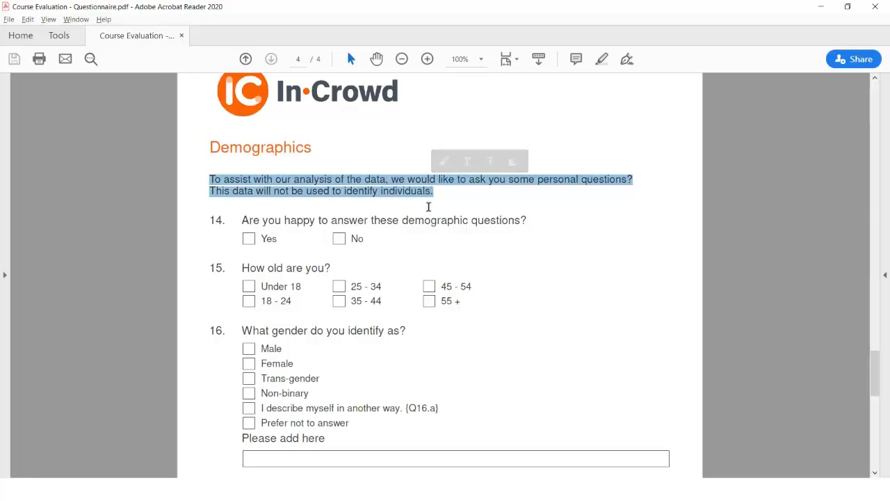
{"action": "left_click_drag", "start_coordinate": [244, 331], "coordinate": [404, 335]}
{"action": "key", "text": "ctrl+c"}
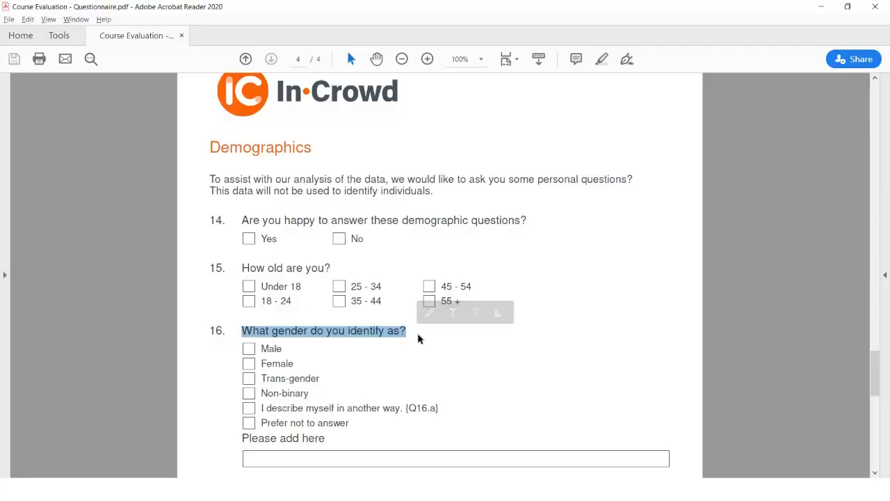
{"action": "key", "text": "alt+Tab"}
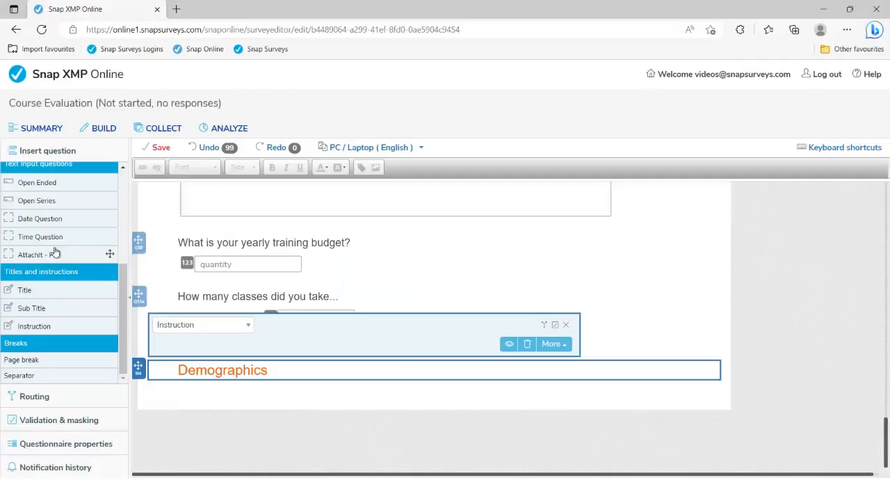
Step: Add a single-choice gender question below Demographics with the pasted wording and six answer slots
{"action": "scroll", "coordinate": [50, 292], "scroll_direction": "up", "scroll_amount": 5}
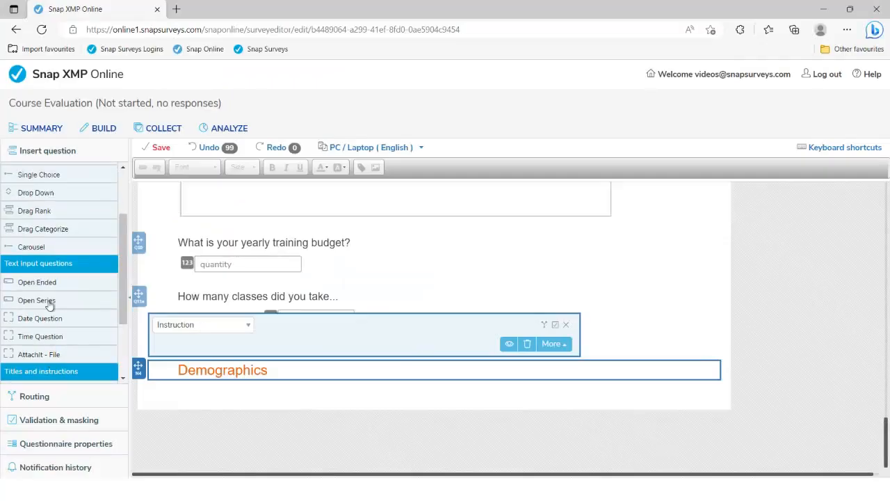
{"action": "scroll", "coordinate": [49, 300], "scroll_direction": "up", "scroll_amount": 1}
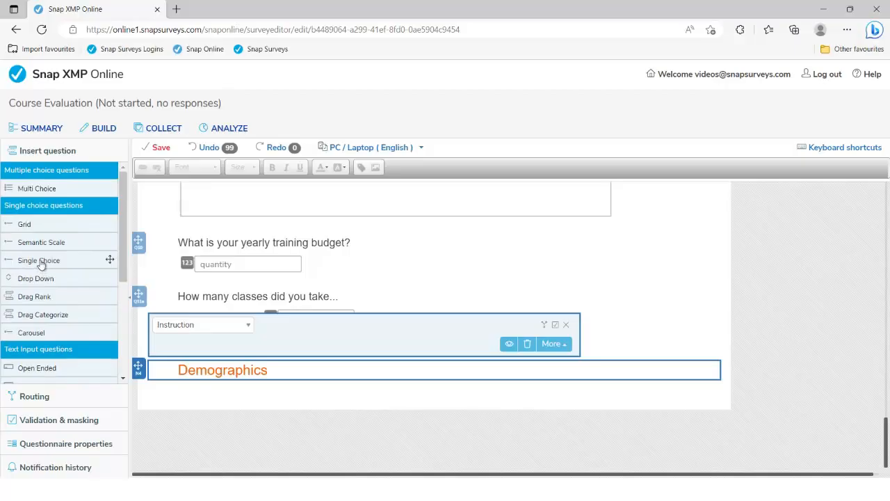
{"action": "left_click", "coordinate": [40, 263]}
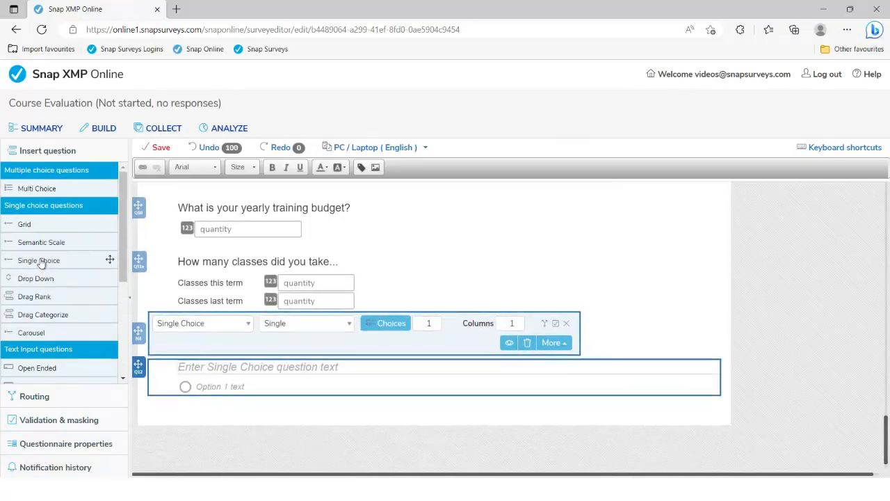
{"action": "key", "text": "ctrl+v"}
{"action": "left_click", "coordinate": [435, 320]}
{"action": "left_click", "coordinate": [436, 320]}
{"action": "left_click", "coordinate": [436, 319]}
{"action": "left_click", "coordinate": [435, 320]}
{"action": "left_click", "coordinate": [435, 320]}
{"action": "left_click", "coordinate": [222, 386]}
Step: Enter Male and Female as the first choices and 'No' in the fourth choice
{"action": "type", "text": "Male"}
{"action": "key", "text": "Tab"}
{"action": "type", "text": "Female"}
{"action": "key", "text": "Tab"}
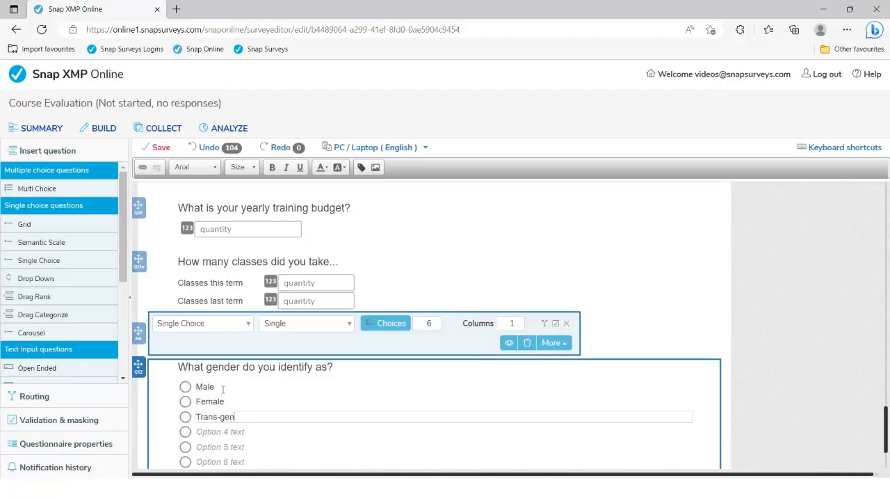
{"action": "key", "text": "Tab"}
{"action": "type", "text": "No"}
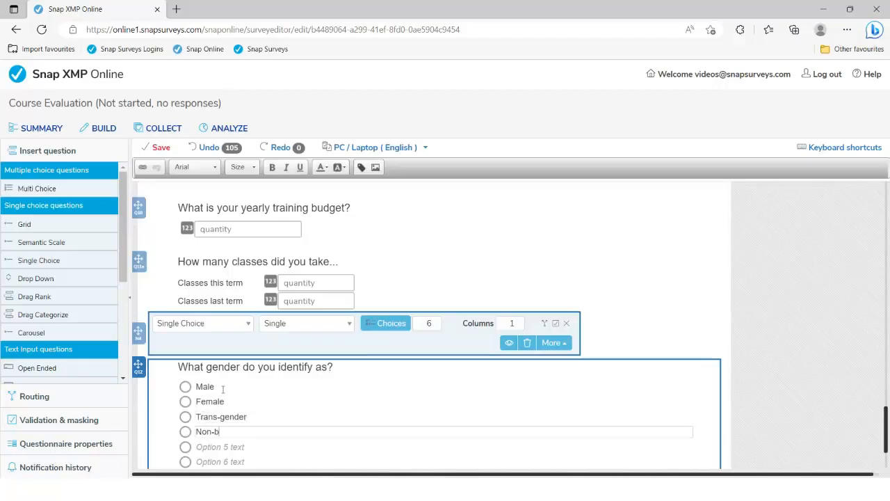
Step: Copy 'I describe myself in another way.' from the PDF into the fifth choice
{"action": "key", "text": "alt+Tab"}
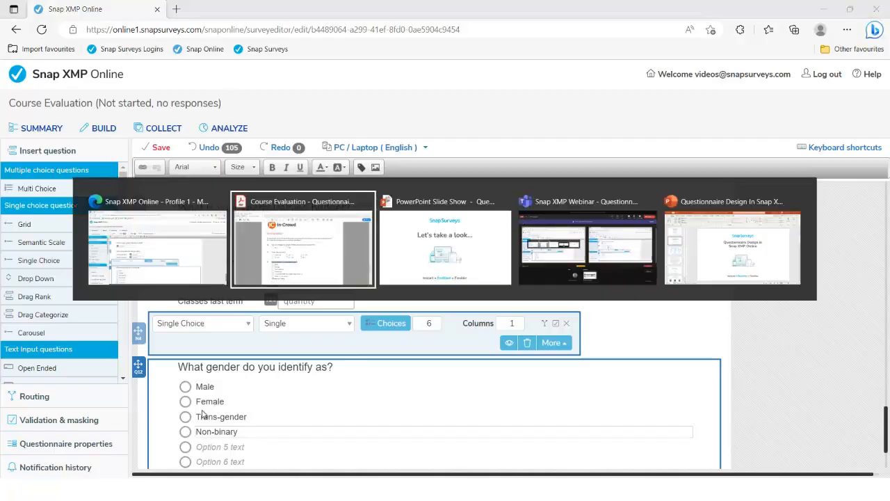
{"action": "left_click_drag", "start_coordinate": [261, 408], "coordinate": [405, 412]}
{"action": "key", "text": "ctrl+c"}
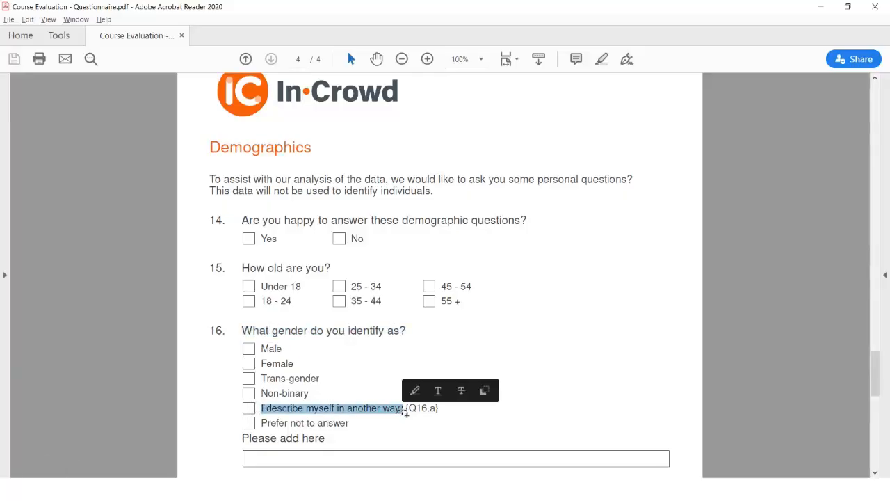
{"action": "key", "text": "alt+Tab"}
{"action": "left_click", "coordinate": [235, 445]}
{"action": "key", "text": "ctrl+v"}
Step: Copy 'Prefer not to answer' from the PDF into the sixth choice
{"action": "left_click", "coordinate": [235, 461]}
{"action": "key", "text": "alt+Tab"}
{"action": "left_click_drag", "start_coordinate": [263, 423], "coordinate": [339, 425]}
{"action": "key", "text": "ctrl+c"}
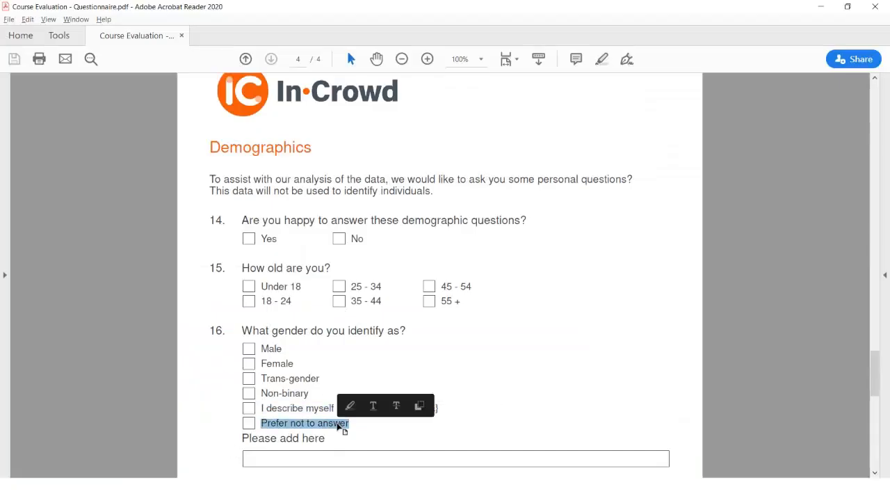
{"action": "key", "text": "alt+Tab"}
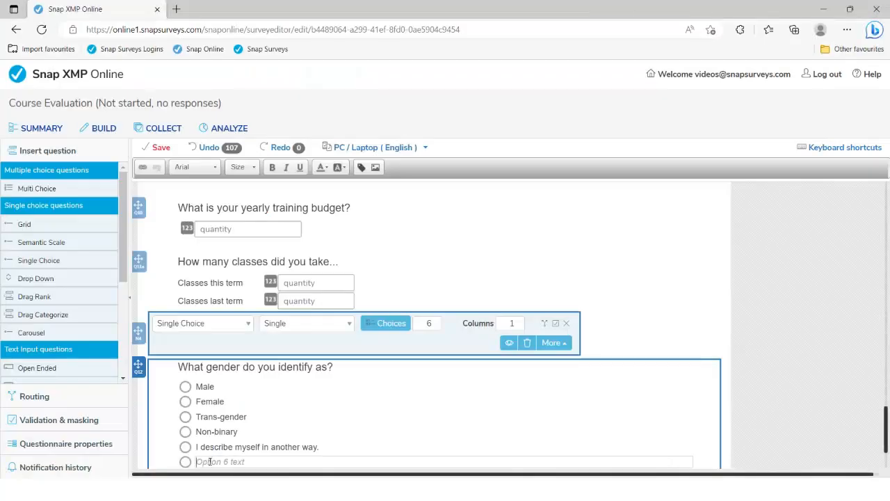
{"action": "key", "text": "ctrl+v"}
Step: Copy the 'Please add here' label from the questionnaire PDF
{"action": "scroll", "coordinate": [268, 431], "scroll_direction": "down", "scroll_amount": 1}
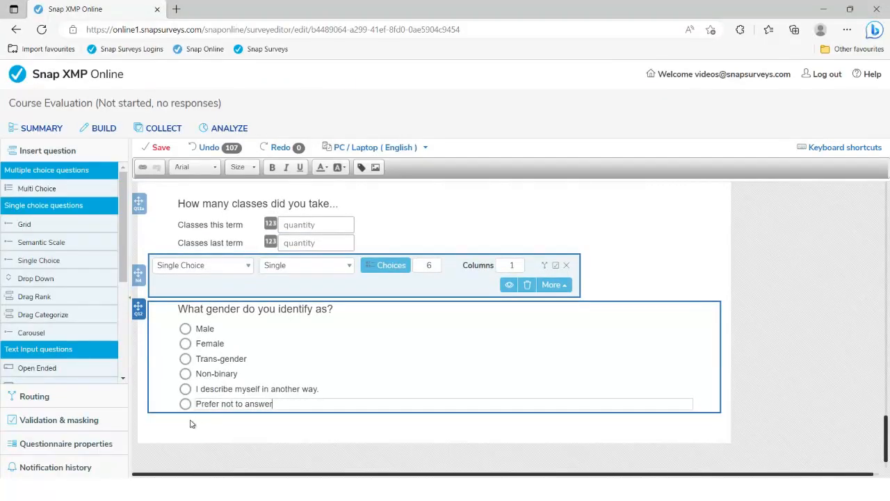
{"action": "key", "text": "alt+Tab"}
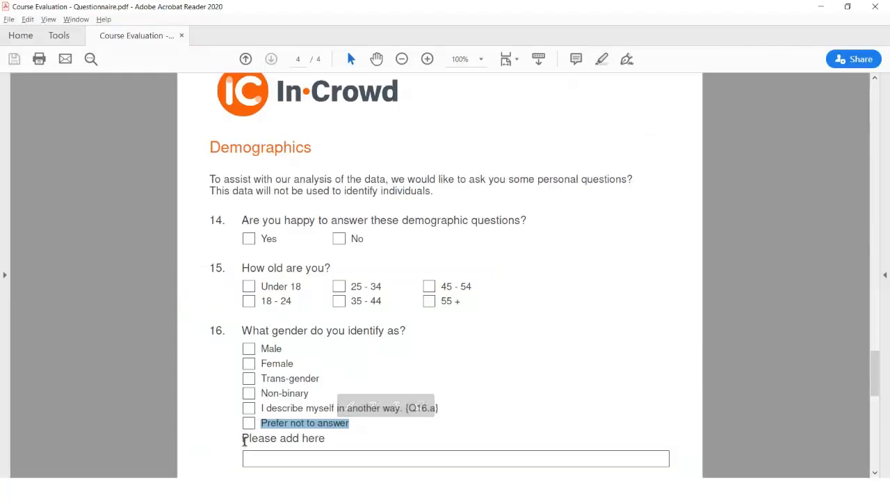
{"action": "left_click_drag", "start_coordinate": [244, 439], "coordinate": [318, 445]}
{"action": "key", "text": "ctrl+c"}
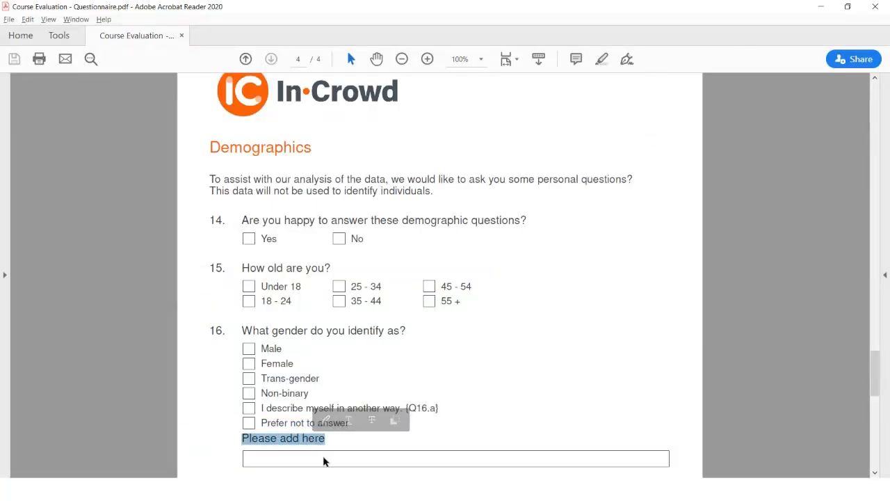
{"action": "key", "text": "alt+Tab"}
{"action": "scroll", "coordinate": [389, 385], "scroll_direction": "down", "scroll_amount": 1}
Step: Add an other-response box to the gender question labelled 'Please add here'
{"action": "left_click", "coordinate": [556, 253]}
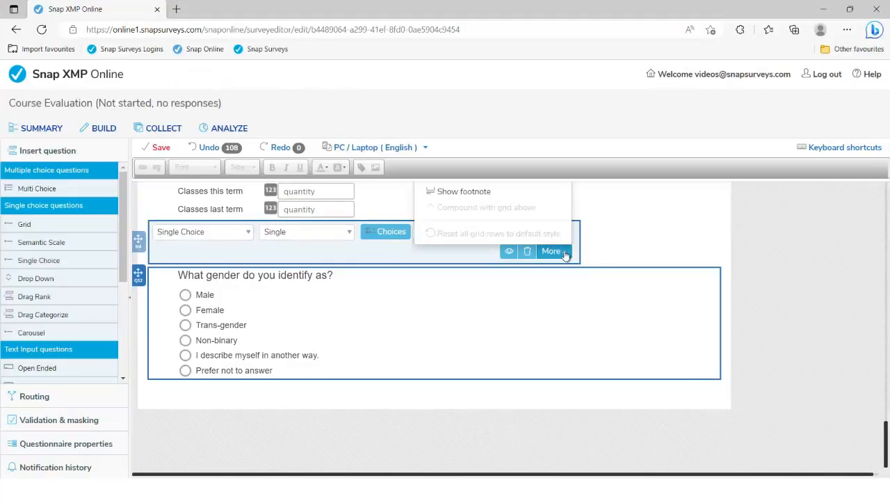
{"action": "scroll", "coordinate": [557, 255], "scroll_direction": "up", "scroll_amount": 2}
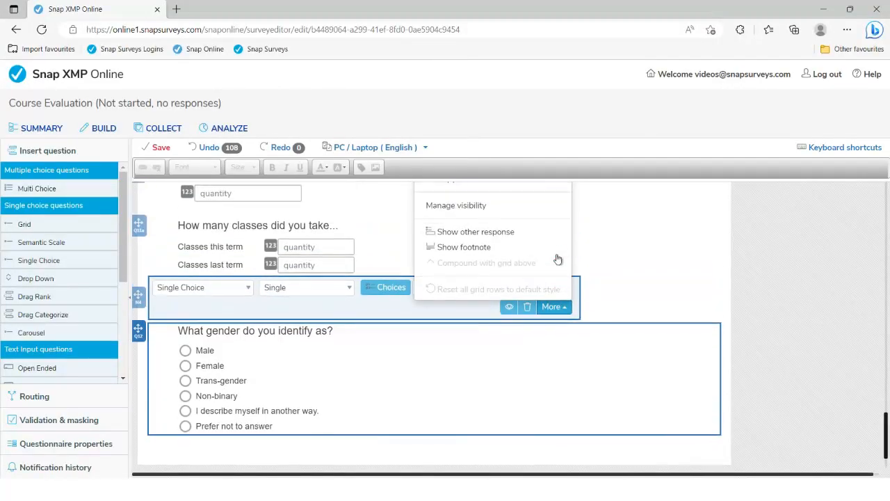
{"action": "left_click", "coordinate": [483, 235]}
{"action": "left_click", "coordinate": [203, 442]}
{"action": "key", "text": "ctrl+v"}
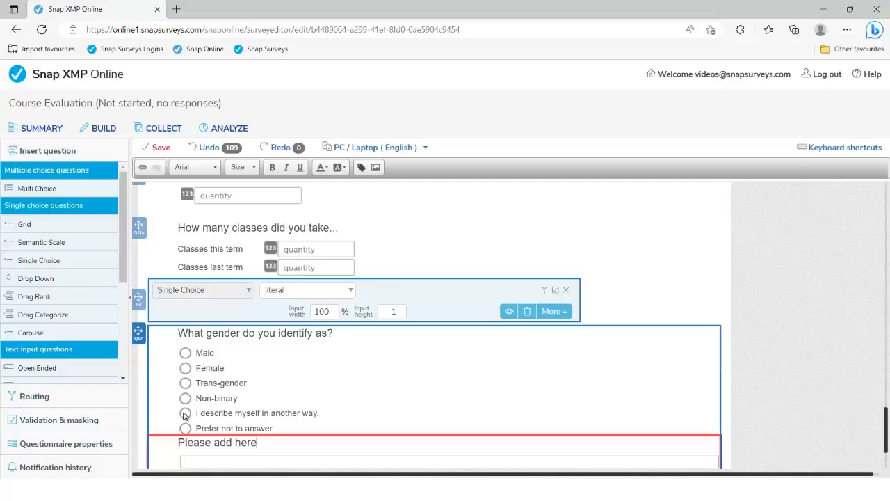
{"action": "left_click", "coordinate": [237, 459]}
Step: Check the {Q16.a} placeholder in the PDF, then set the 'Please add here' label to size 11
{"action": "key", "text": "alt+Tab"}
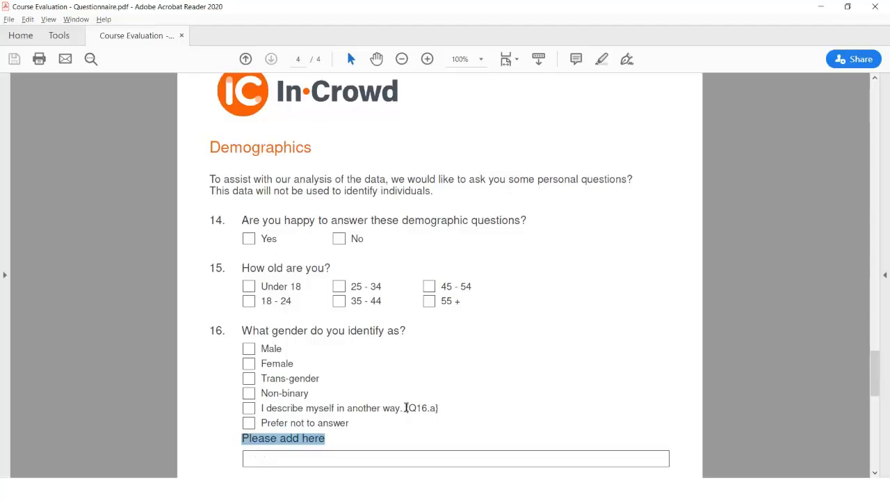
{"action": "left_click_drag", "start_coordinate": [405, 408], "coordinate": [438, 408]}
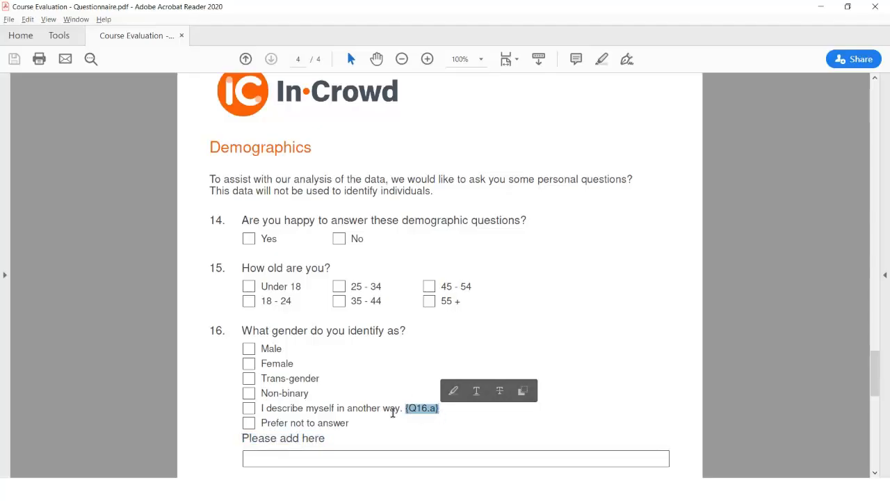
{"action": "left_click", "coordinate": [393, 413]}
{"action": "key", "text": "alt+Tab"}
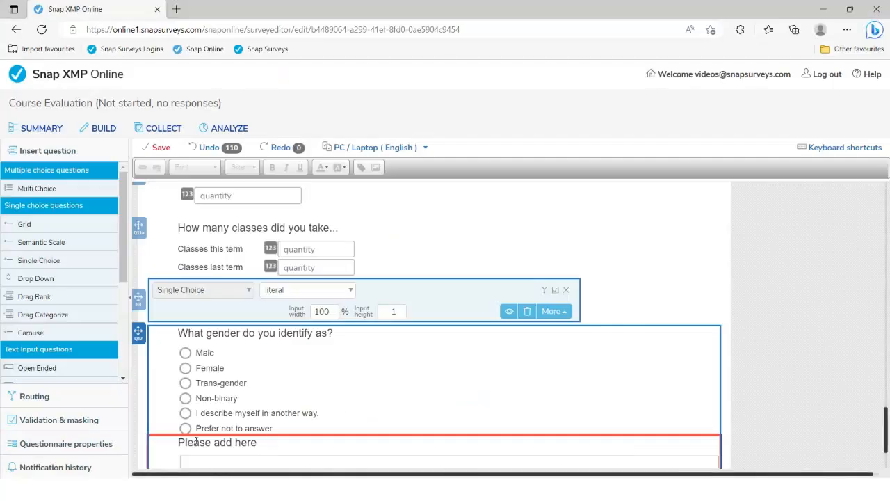
{"action": "left_click", "coordinate": [209, 442]}
{"action": "left_click_drag", "start_coordinate": [178, 442], "coordinate": [266, 440]}
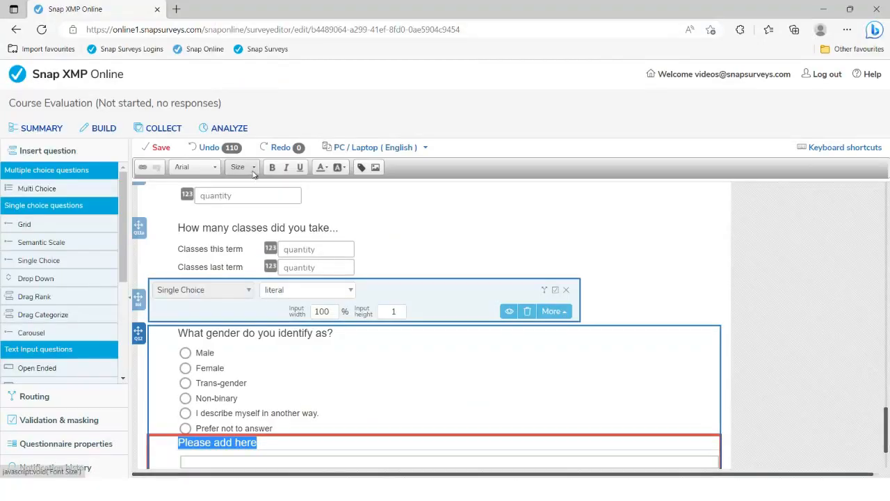
{"action": "left_click", "coordinate": [253, 168]}
{"action": "scroll", "coordinate": [258, 249], "scroll_direction": "down", "scroll_amount": 1}
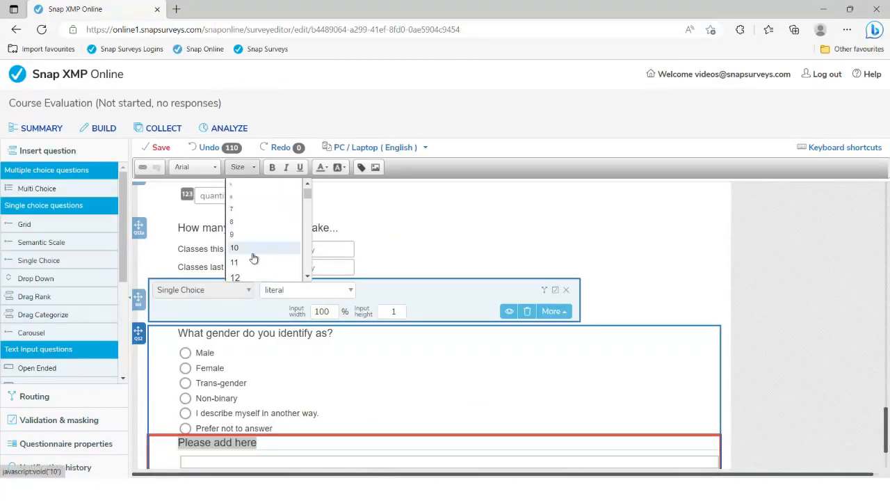
{"action": "left_click", "coordinate": [248, 265]}
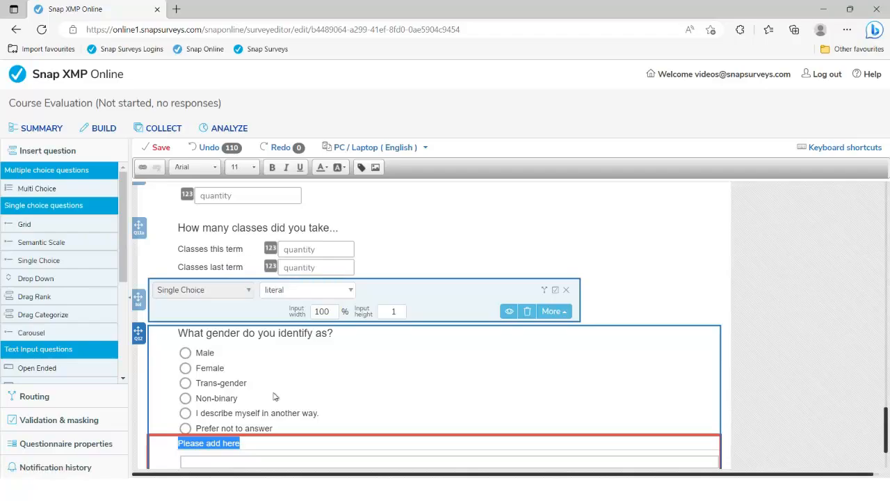
{"action": "left_click", "coordinate": [326, 414]}
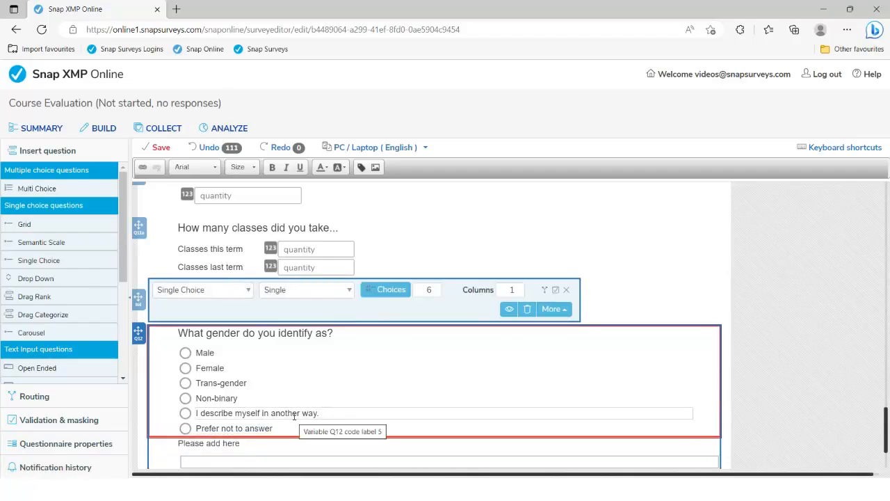
Step: Insert variable field Q12a with the Inline Question aspect into the I describe myself option
{"action": "left_click", "coordinate": [363, 169]}
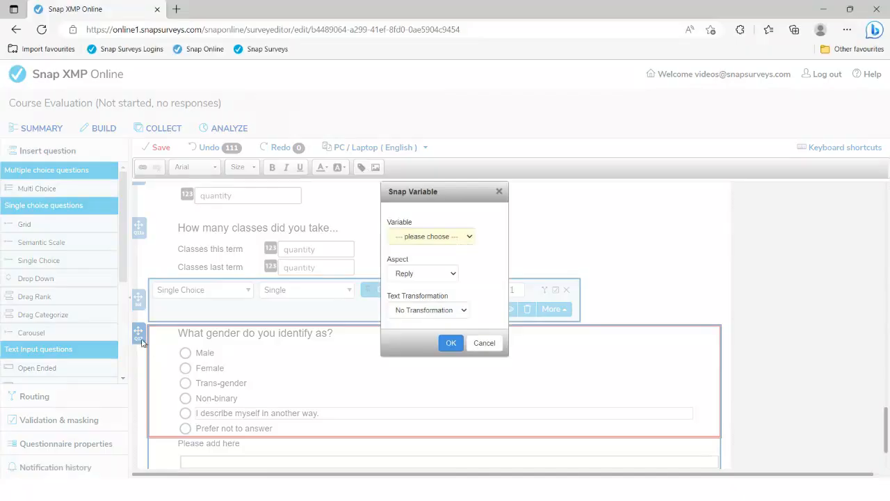
{"action": "left_click", "coordinate": [454, 236]}
{"action": "scroll", "coordinate": [439, 348], "scroll_direction": "down", "scroll_amount": 5}
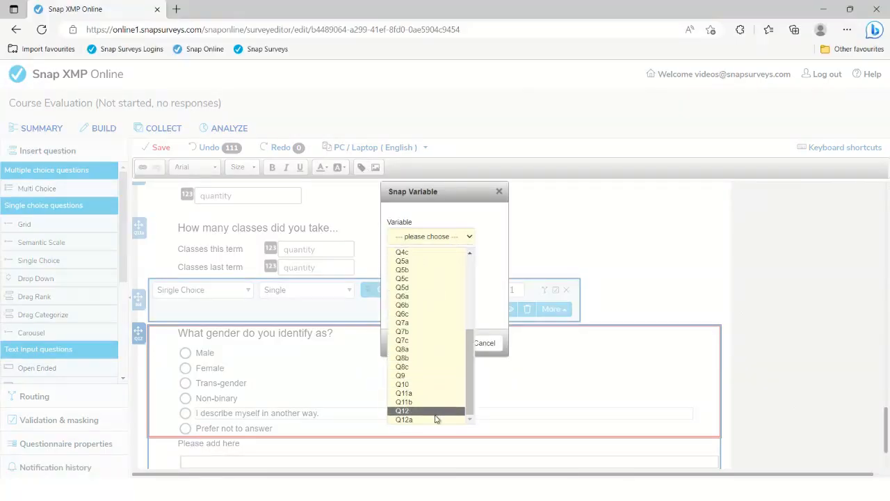
{"action": "left_click", "coordinate": [437, 420]}
{"action": "left_click", "coordinate": [429, 277]}
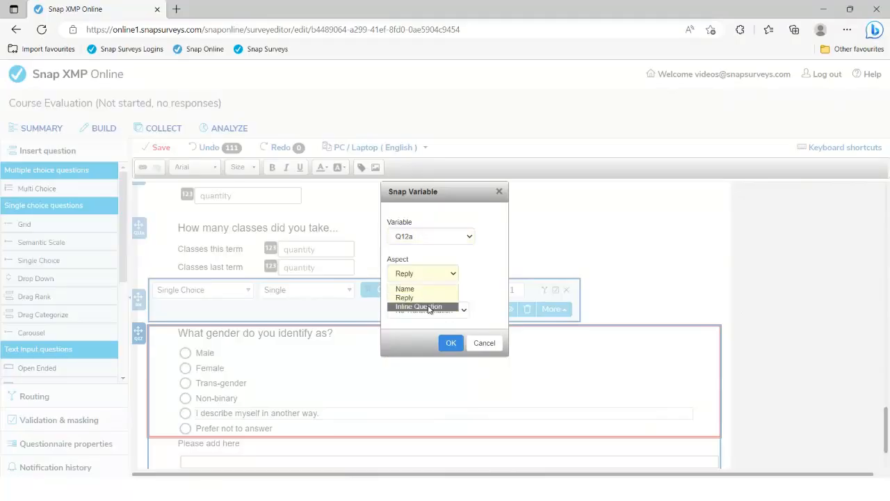
{"action": "left_click", "coordinate": [429, 306]}
{"action": "left_click", "coordinate": [451, 343]}
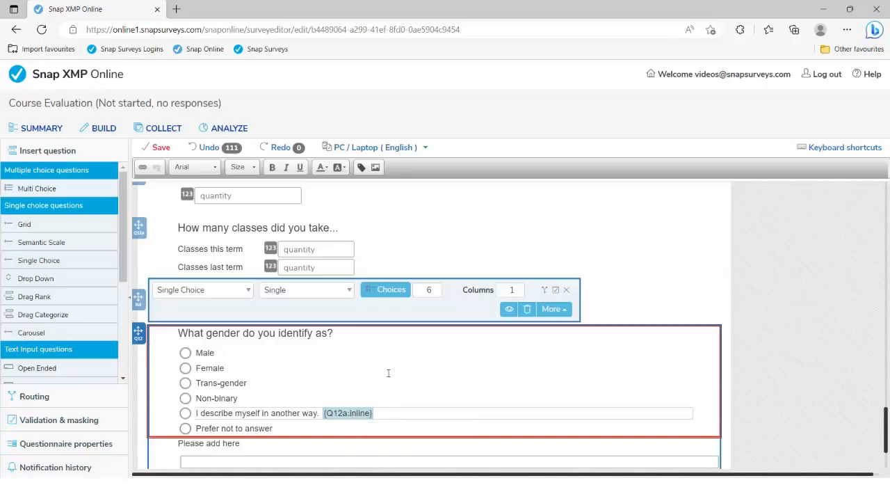
Step: Scroll the questionnaire PDF to questions 17–19: Postcode, email address and 'And finally...'
{"action": "scroll", "coordinate": [385, 376], "scroll_direction": "down", "scroll_amount": 2}
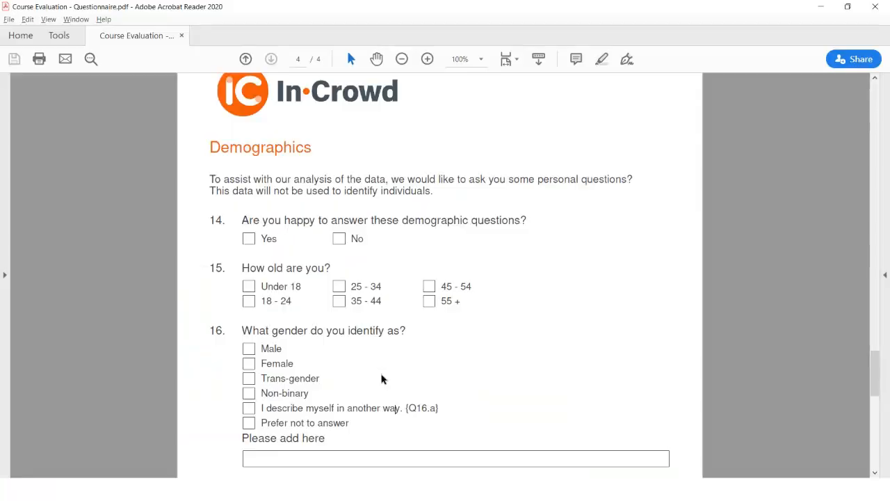
{"action": "scroll", "coordinate": [383, 379], "scroll_direction": "down", "scroll_amount": 3}
{"action": "scroll", "coordinate": [382, 383], "scroll_direction": "down", "scroll_amount": 3}
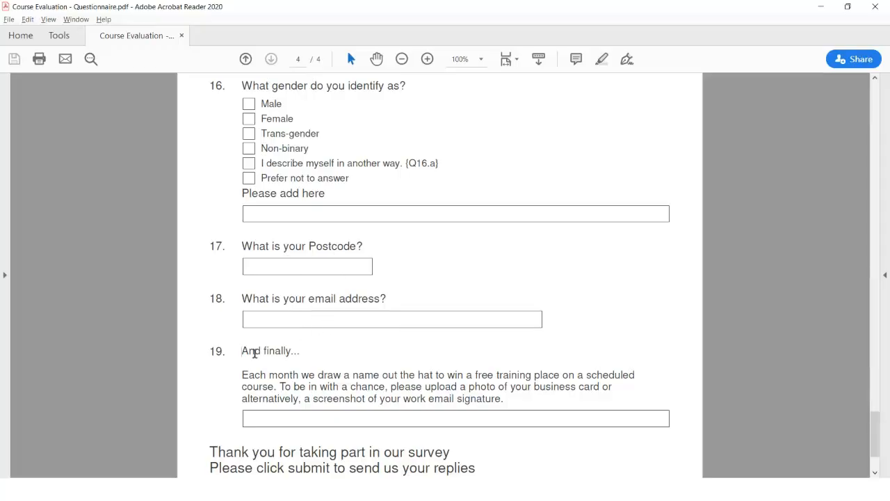
Step: Add an Attachit file-upload question at the end containing the copied 'And finally...' text
{"action": "left_click_drag", "start_coordinate": [243, 351], "coordinate": [502, 398]}
{"action": "key", "text": "ctrl+c"}
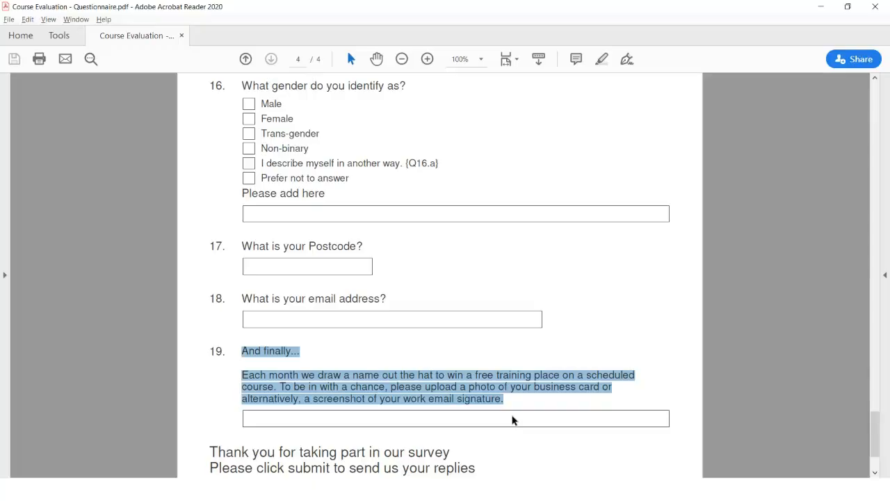
{"action": "key", "text": "alt+Tab"}
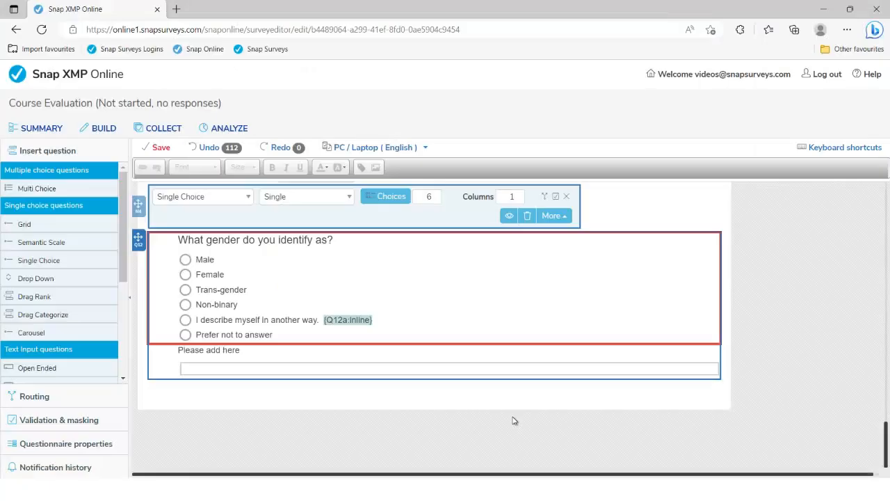
{"action": "scroll", "coordinate": [59, 291], "scroll_direction": "down", "scroll_amount": 4}
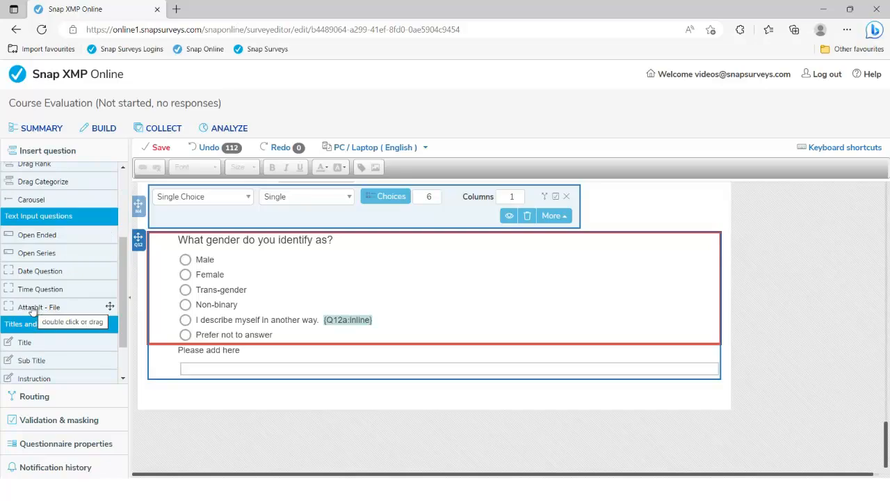
{"action": "double_click", "coordinate": [28, 311]}
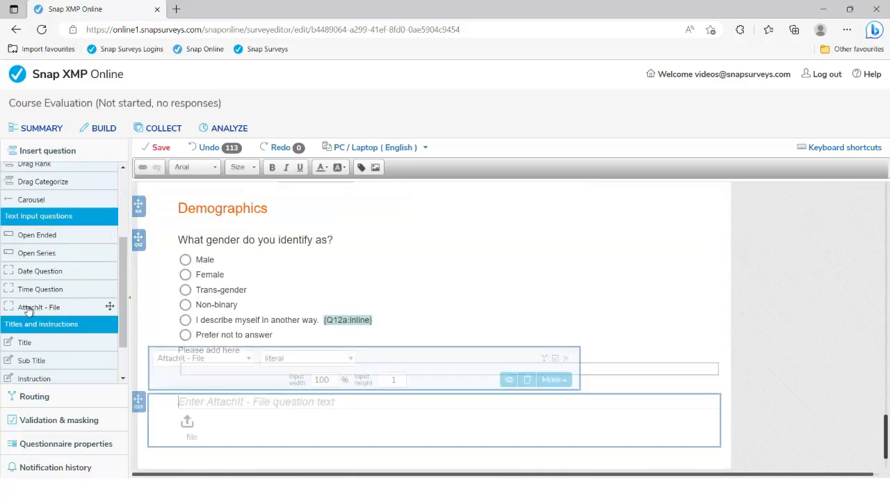
{"action": "key", "text": "ctrl+v"}
Step: Add a blank line after 'And finally...' and remove the stray breaks after 'scheduled' and 'card or'
{"action": "left_click", "coordinate": [238, 402]}
{"action": "key", "text": "Return"}
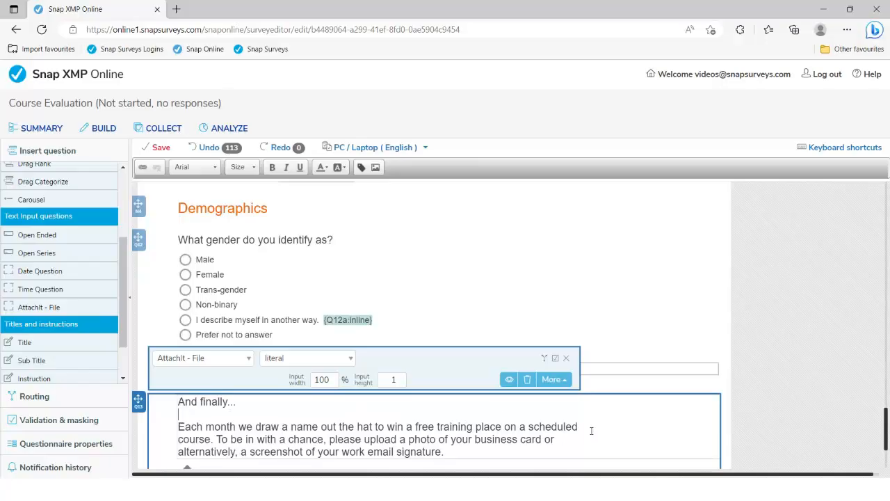
{"action": "left_click", "coordinate": [584, 428]}
{"action": "key", "text": "Delete"}
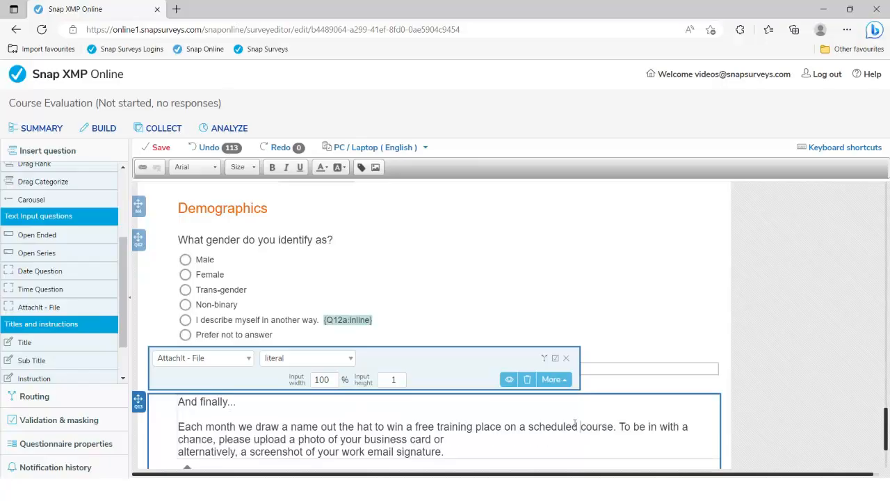
{"action": "left_click", "coordinate": [482, 437]}
{"action": "key", "text": "Delete"}
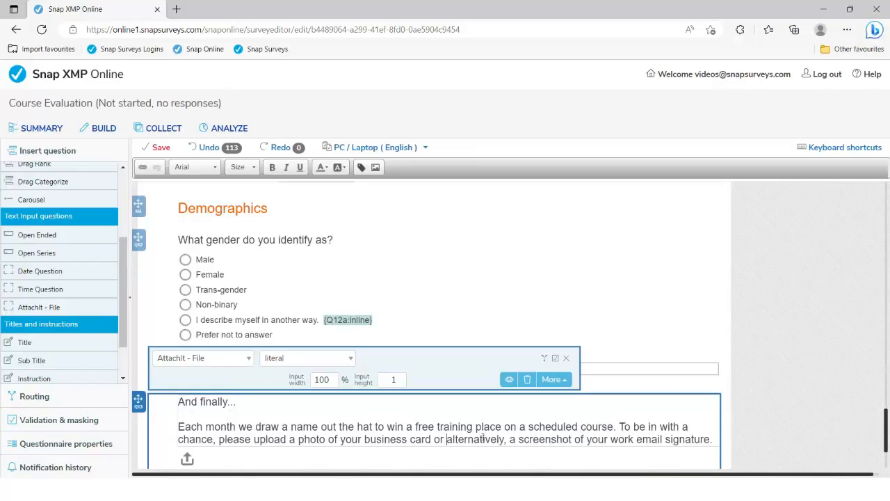
{"action": "scroll", "coordinate": [485, 436], "scroll_direction": "down", "scroll_amount": 2}
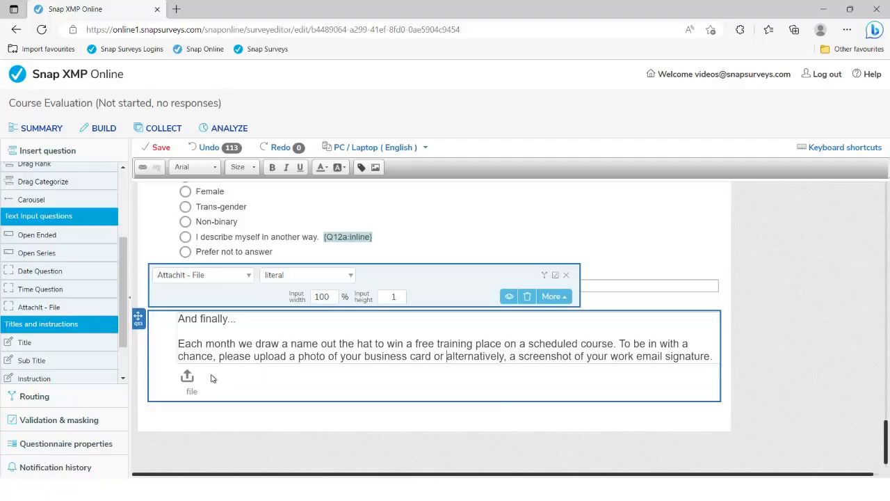
Step: Copy the closing thank-you lines from the questionnaire PDF
{"action": "key", "text": "alt+Tab"}
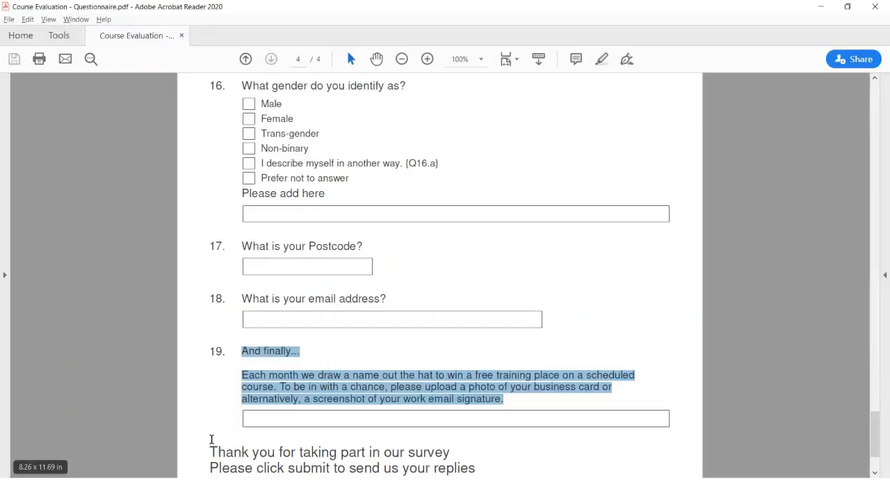
{"action": "scroll", "coordinate": [212, 434], "scroll_direction": "down", "scroll_amount": 1}
{"action": "left_click_drag", "start_coordinate": [210, 432], "coordinate": [457, 453]}
{"action": "key", "text": "ctrl+c"}
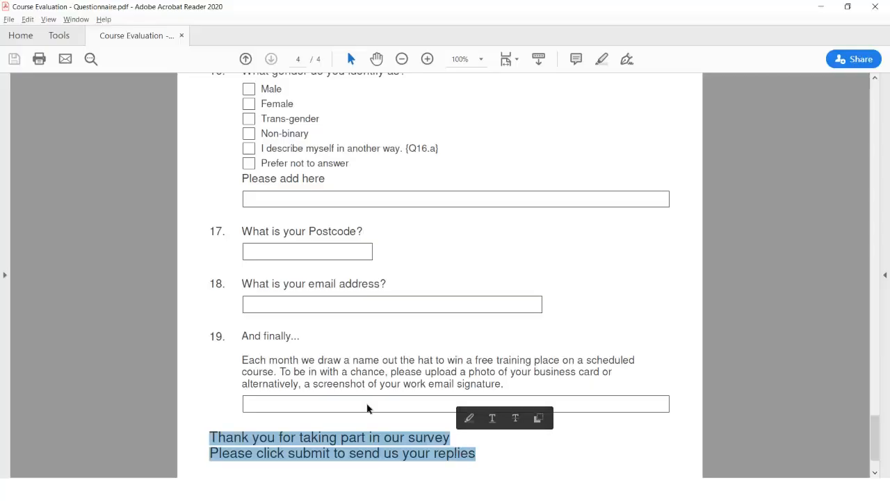
{"action": "key", "text": "alt+Tab"}
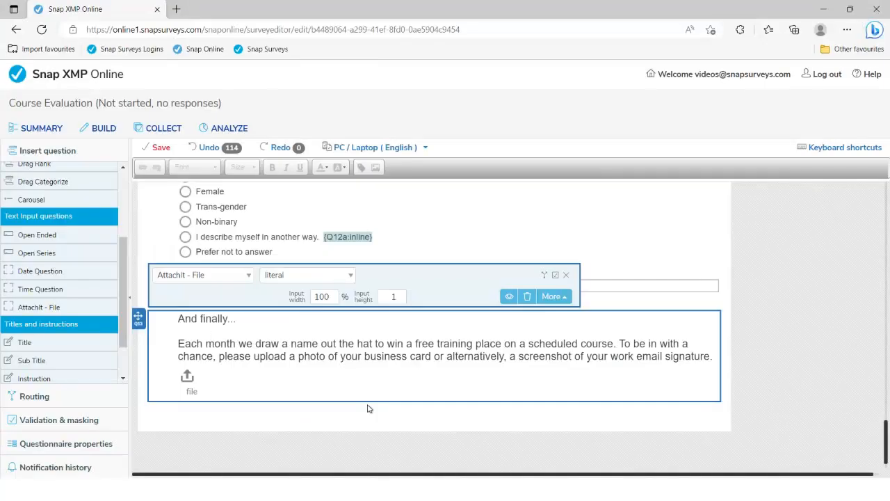
{"action": "scroll", "coordinate": [67, 361], "scroll_direction": "down", "scroll_amount": 2}
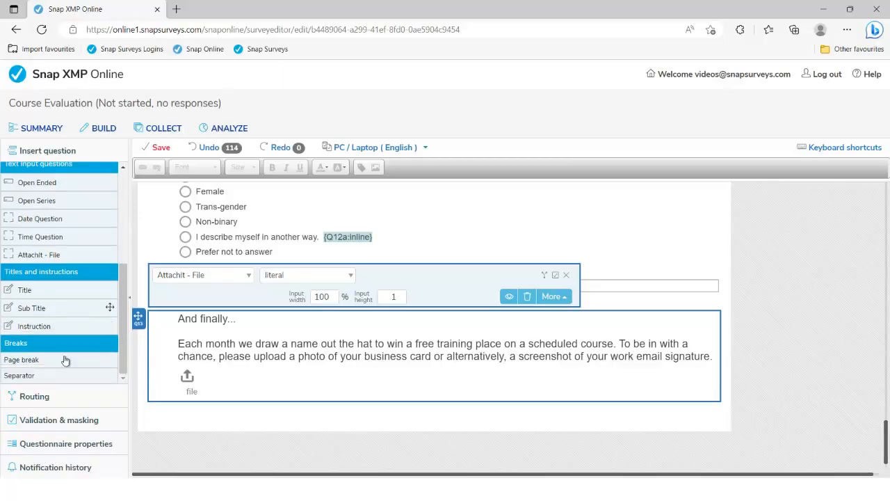
Step: Add a closing Sub Title with the pasted thank-you and submit lines, then save the survey
{"action": "double_click", "coordinate": [31, 313]}
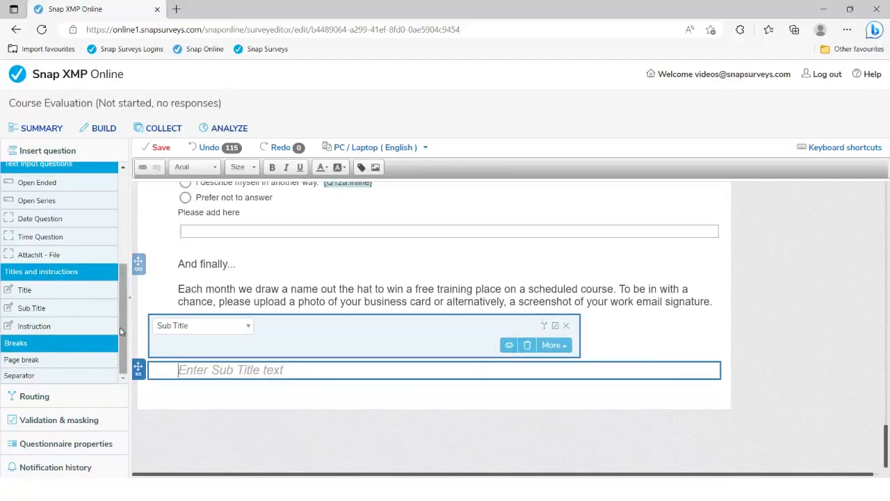
{"action": "key", "text": "ctrl+v"}
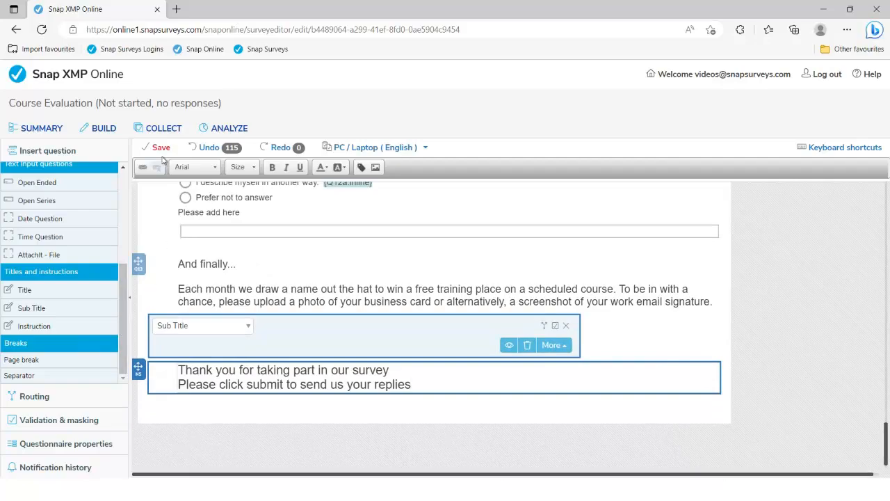
{"action": "left_click", "coordinate": [161, 149]}
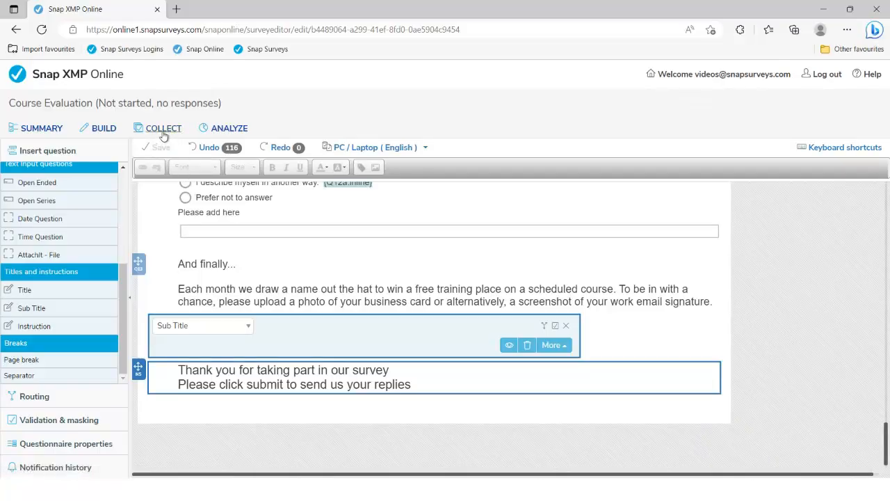
Step: Publish the current version of the Course Evaluation survey from COLLECT and confirm
{"action": "left_click", "coordinate": [163, 133]}
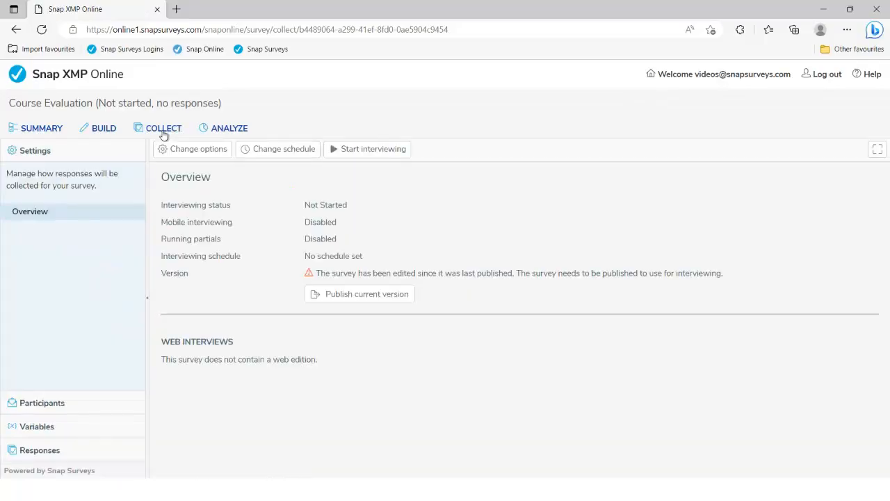
{"action": "left_click", "coordinate": [361, 299]}
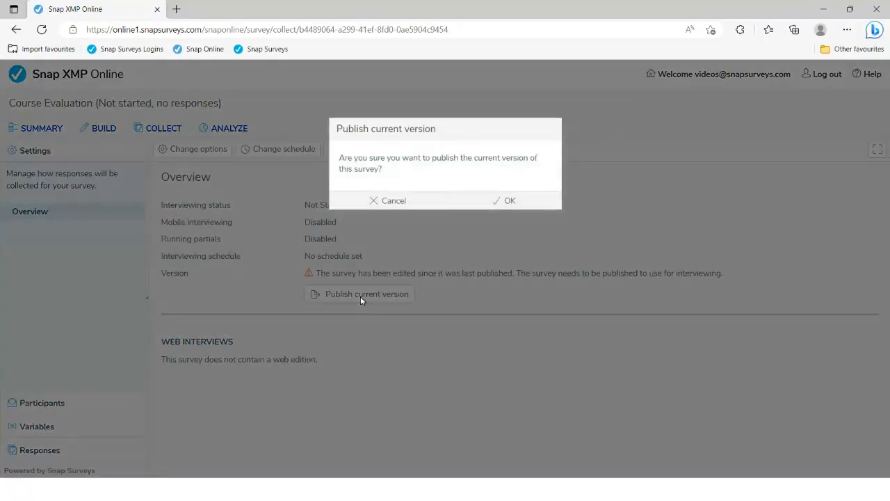
{"action": "left_click", "coordinate": [469, 205]}
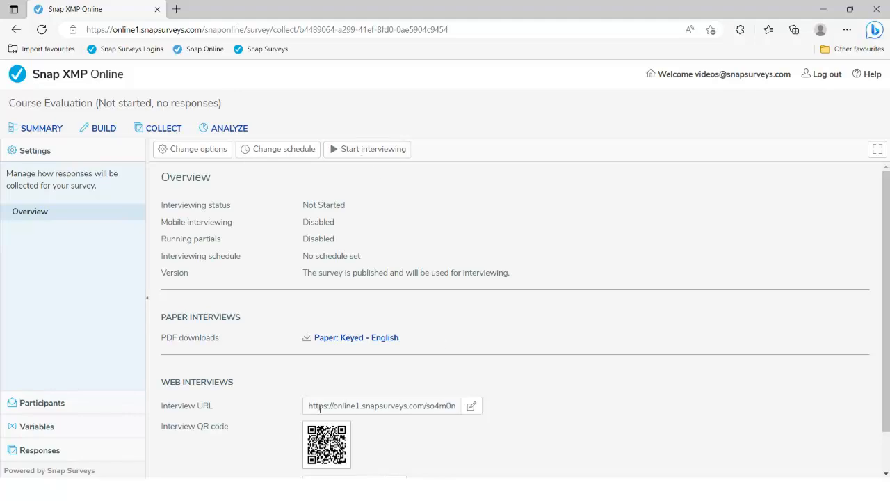
Step: Change the Interview URL ending to INT_CourseEval, save it, and preview the published survey
{"action": "scroll", "coordinate": [433, 379], "scroll_direction": "down", "scroll_amount": 1}
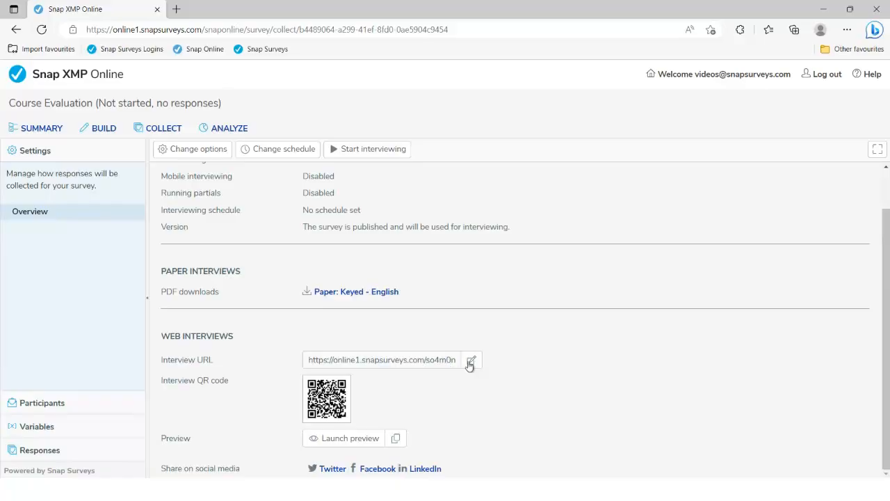
{"action": "left_click", "coordinate": [472, 361]}
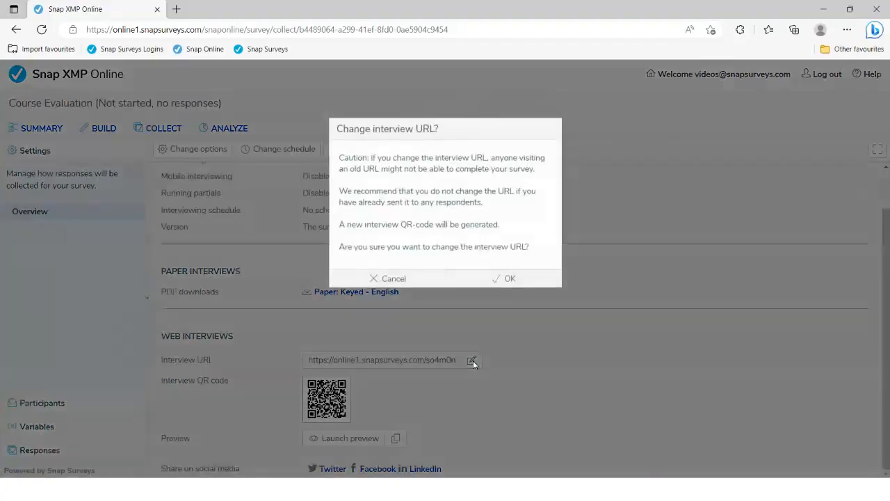
{"action": "left_click", "coordinate": [491, 284]}
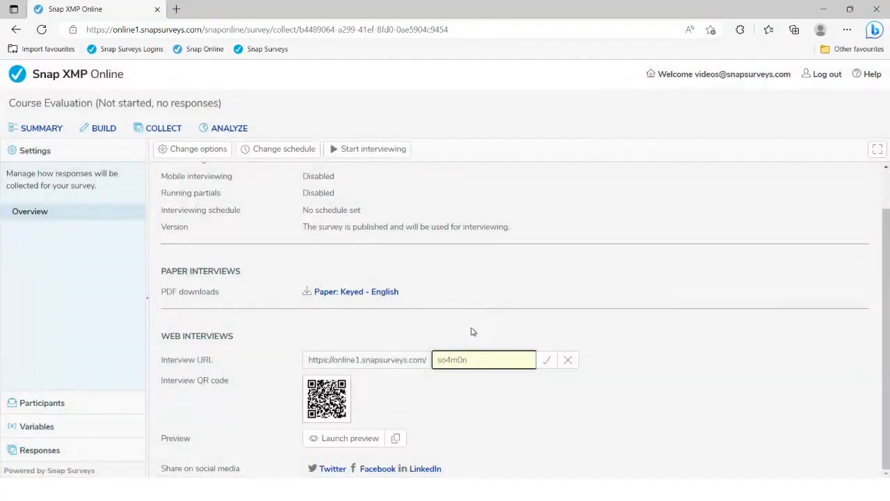
{"action": "key", "text": "ctrl+a"}
{"action": "key", "text": "BackSpace"}
{"action": "type", "text": "INT_CourseEva"}
{"action": "left_click", "coordinate": [546, 363]}
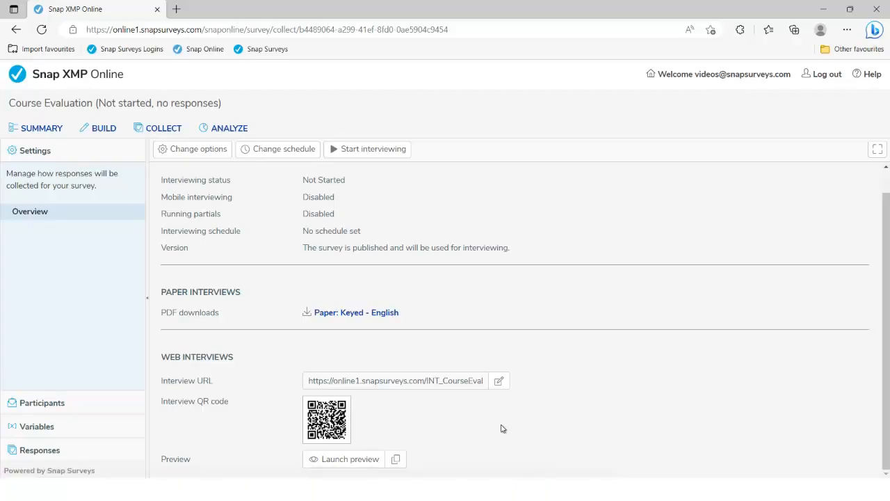
{"action": "left_click", "coordinate": [348, 459]}
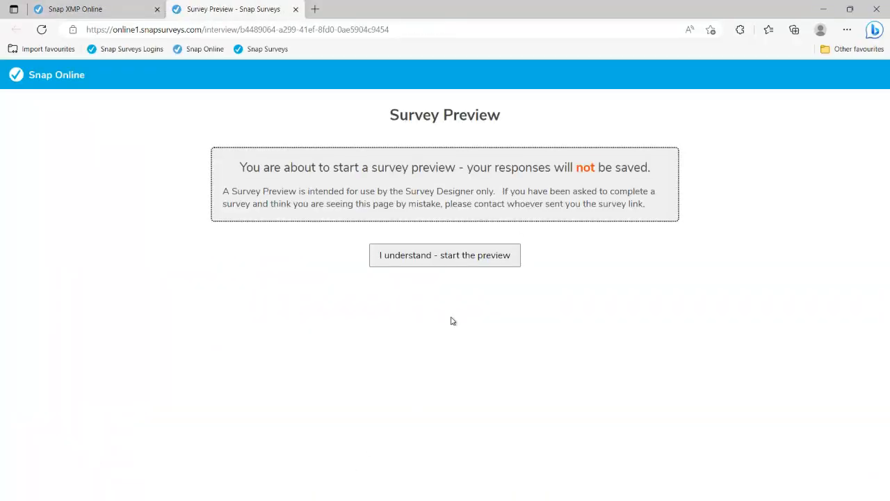
{"action": "left_click", "coordinate": [436, 256]}
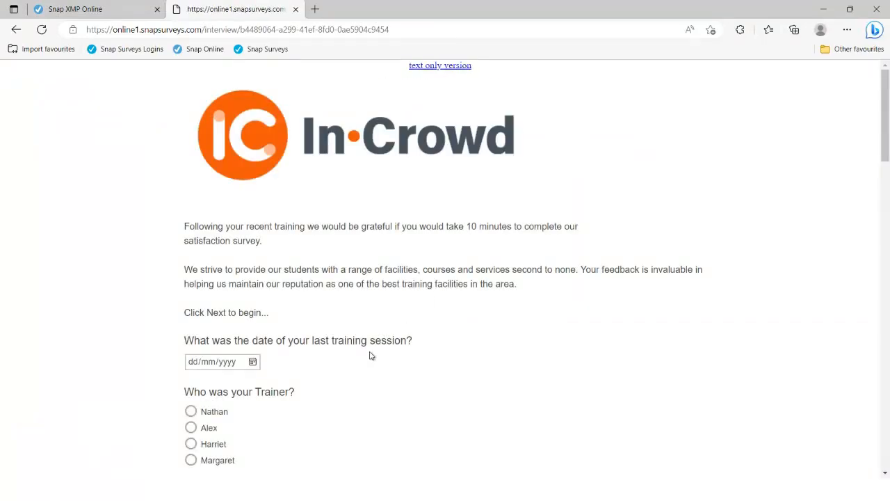
{"action": "left_click", "coordinate": [253, 300]}
{"action": "left_click", "coordinate": [232, 393]}
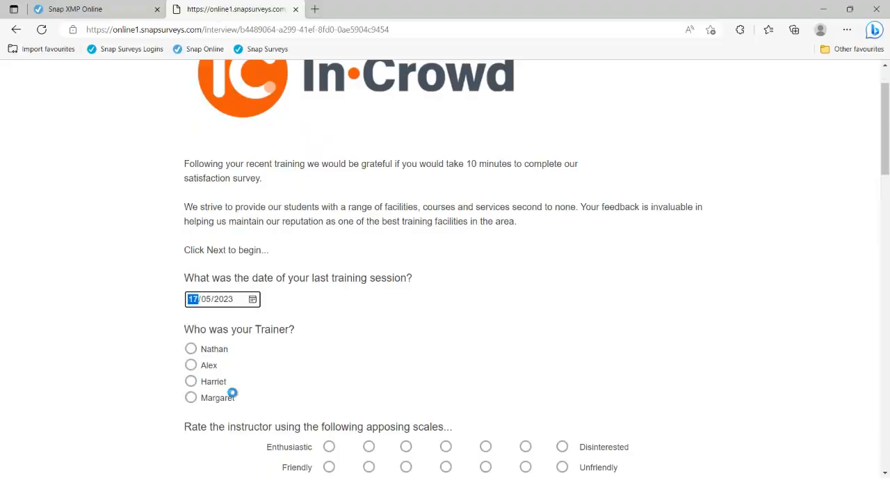
{"action": "left_click", "coordinate": [191, 381]}
{"action": "scroll", "coordinate": [372, 380], "scroll_direction": "down", "scroll_amount": 2}
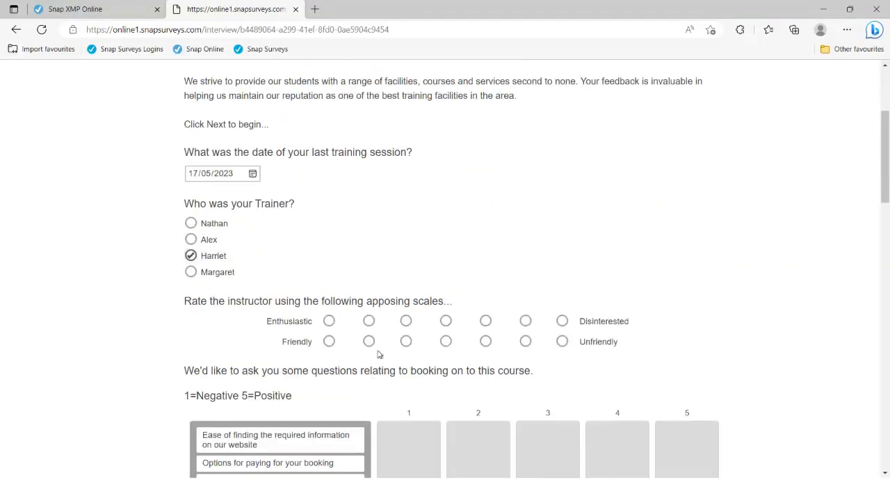
{"action": "left_click", "coordinate": [369, 318]}
{"action": "scroll", "coordinate": [370, 320], "scroll_direction": "down", "scroll_amount": 2}
{"action": "left_click_drag", "start_coordinate": [321, 318], "coordinate": [410, 326]}
{"action": "left_click_drag", "start_coordinate": [322, 329], "coordinate": [484, 325]}
{"action": "left_click_drag", "start_coordinate": [310, 308], "coordinate": [437, 385]}
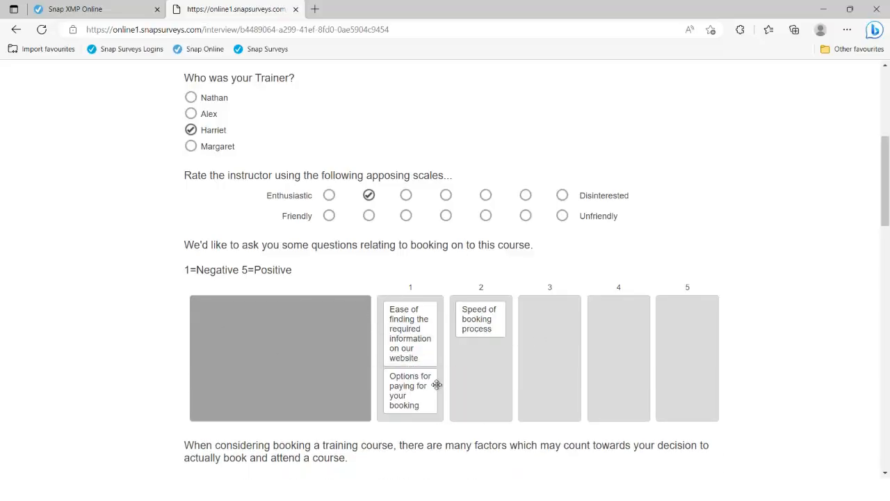
{"action": "scroll", "coordinate": [303, 290], "scroll_direction": "down", "scroll_amount": 2}
{"action": "scroll", "coordinate": [302, 291], "scroll_direction": "up", "scroll_amount": 6}
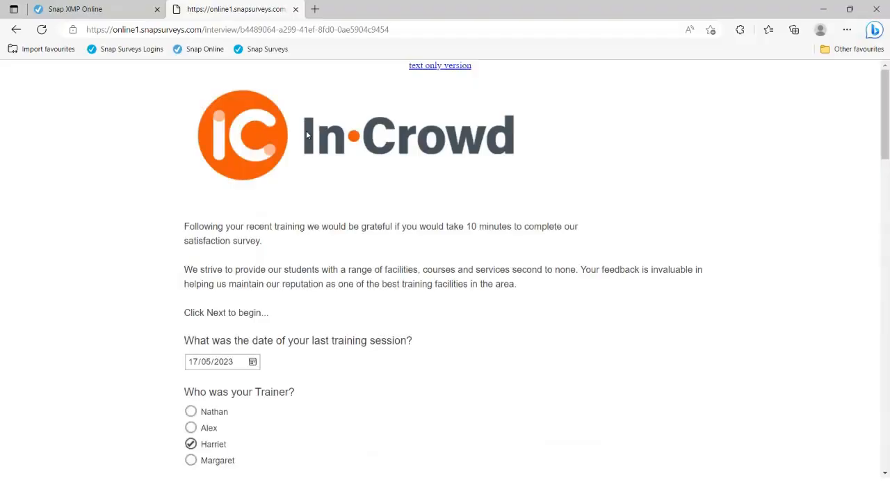
{"action": "left_click", "coordinate": [296, 9]}
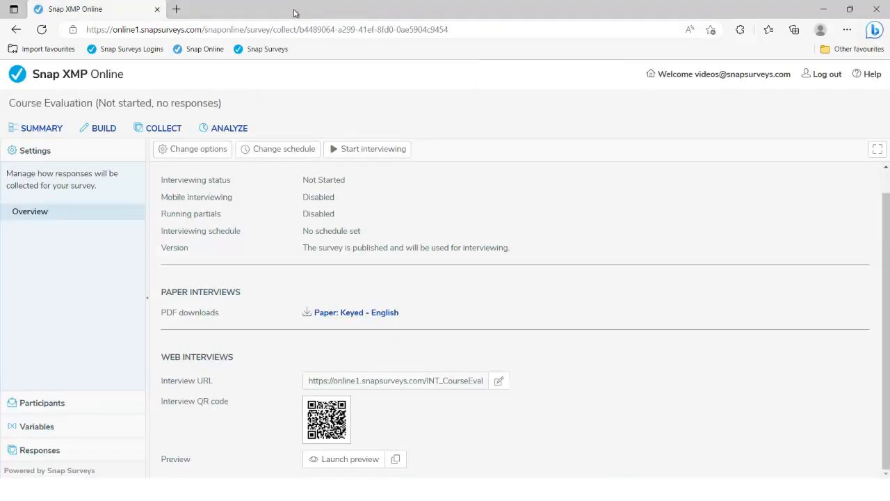
{"action": "left_click", "coordinate": [99, 131]}
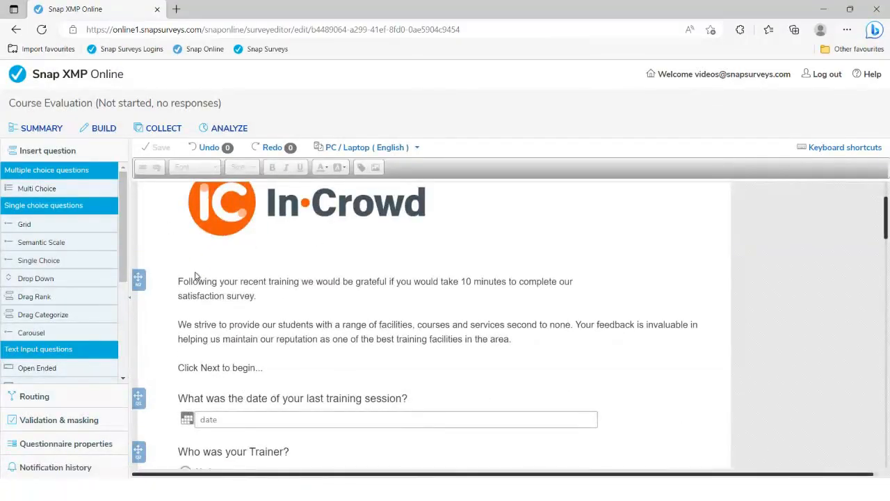
Step: Insert page breaks above the date question and below the instructor rating scales
{"action": "scroll", "coordinate": [197, 277], "scroll_direction": "down", "scroll_amount": 1}
{"action": "left_click_drag", "start_coordinate": [120, 259], "coordinate": [120, 353]}
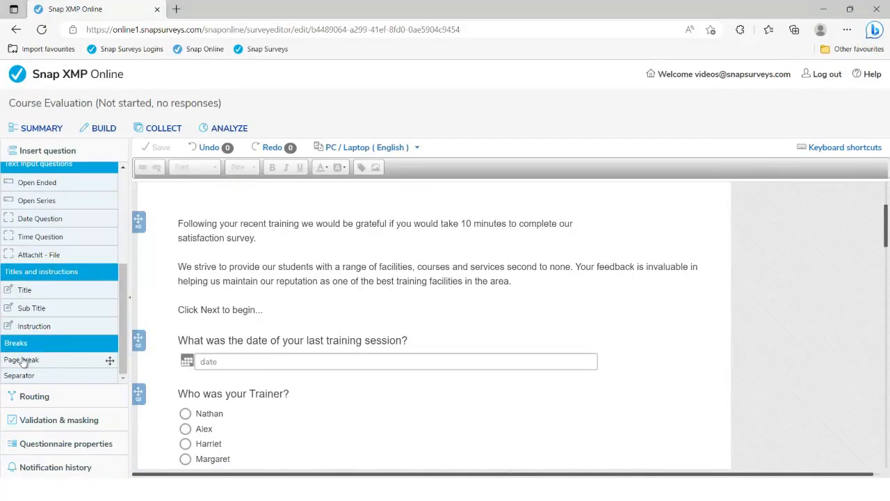
{"action": "left_click_drag", "start_coordinate": [23, 361], "coordinate": [248, 332]}
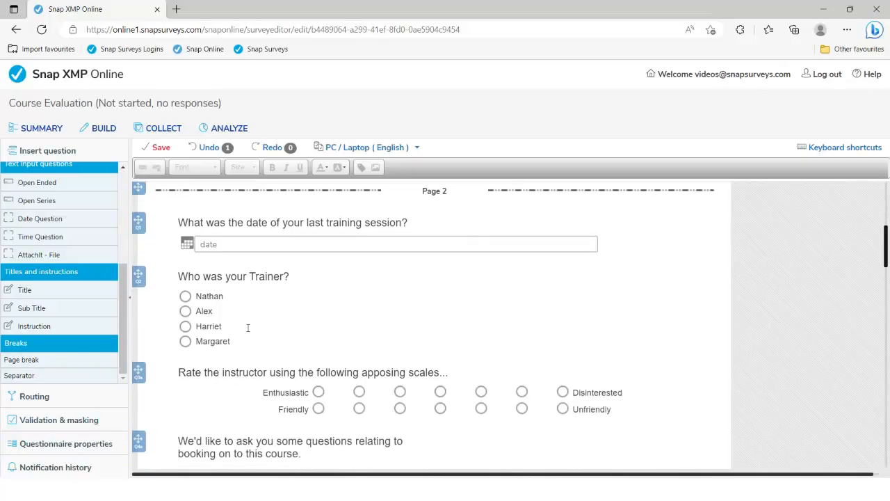
{"action": "left_click_drag", "start_coordinate": [40, 361], "coordinate": [352, 377]}
{"action": "scroll", "coordinate": [353, 347], "scroll_direction": "up", "scroll_amount": 1}
{"action": "mouse_move", "coordinate": [365, 450]}
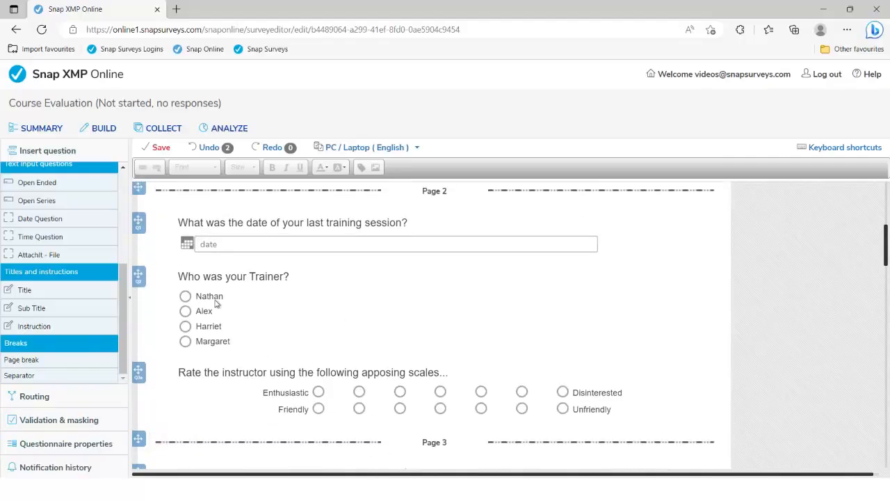
{"action": "left_click_drag", "start_coordinate": [138, 276], "coordinate": [139, 308]}
{"action": "scroll", "coordinate": [418, 327], "scroll_direction": "up", "scroll_amount": 2}
{"action": "scroll", "coordinate": [420, 335], "scroll_direction": "up", "scroll_amount": 3}
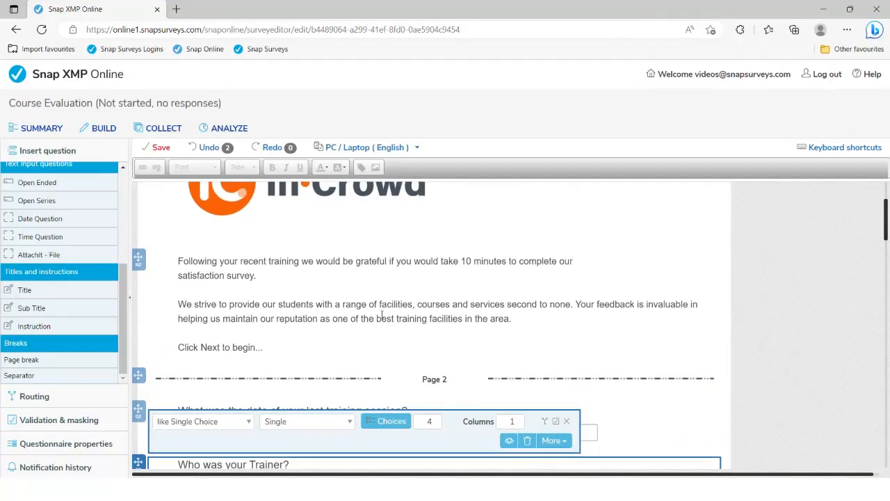
Step: Switch the editor from PC / Laptop (English) to Phone (English) and scroll through the layout
{"action": "left_click", "coordinate": [382, 316]}
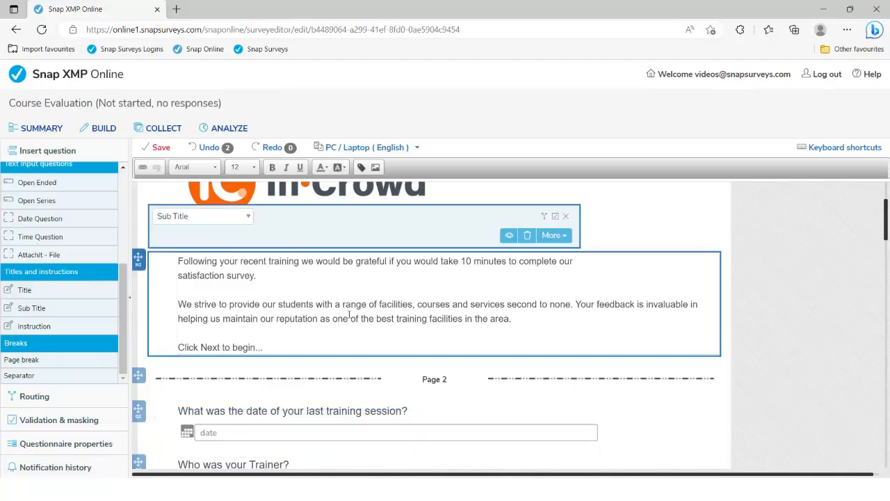
{"action": "scroll", "coordinate": [315, 305], "scroll_direction": "up", "scroll_amount": 2}
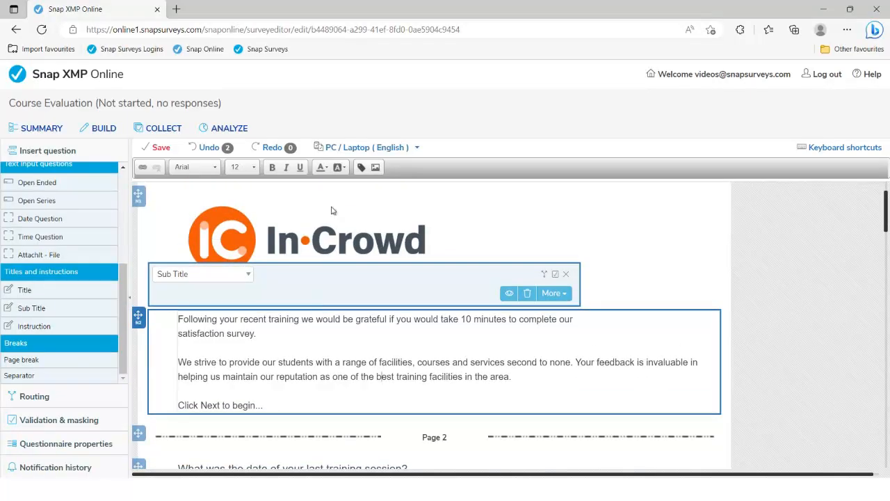
{"action": "left_click", "coordinate": [416, 147]}
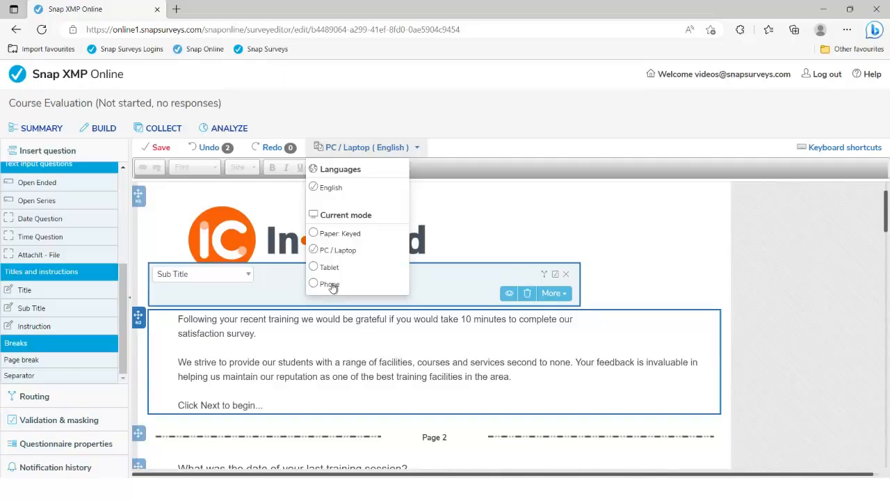
{"action": "left_click", "coordinate": [330, 284]}
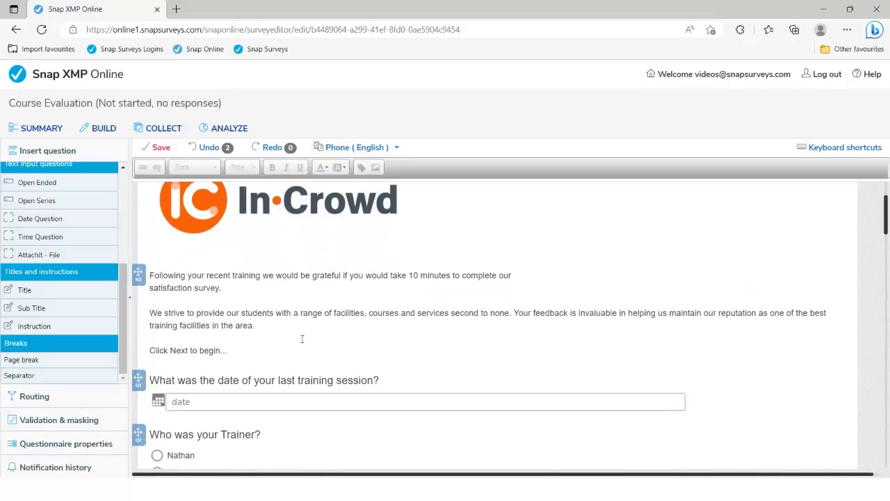
{"action": "scroll", "coordinate": [301, 343], "scroll_direction": "down", "scroll_amount": 5}
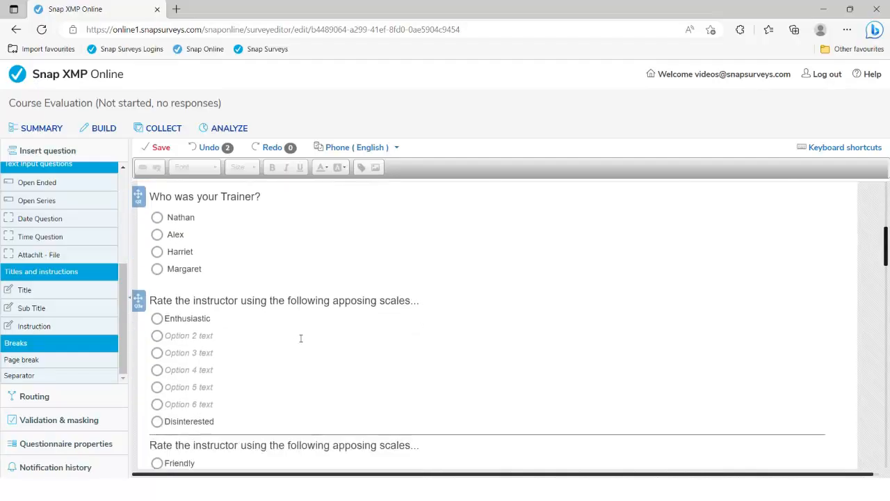
{"action": "scroll", "coordinate": [301, 341], "scroll_direction": "down", "scroll_amount": 6}
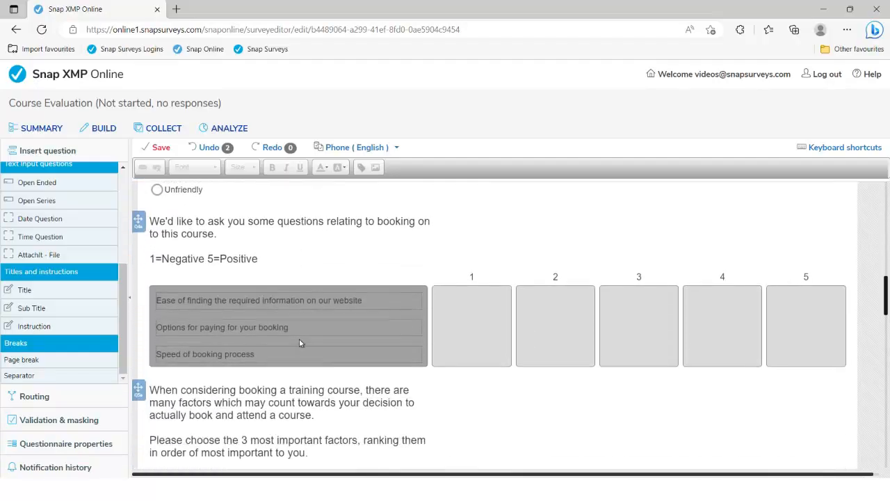
{"action": "scroll", "coordinate": [300, 339], "scroll_direction": "down", "scroll_amount": 4}
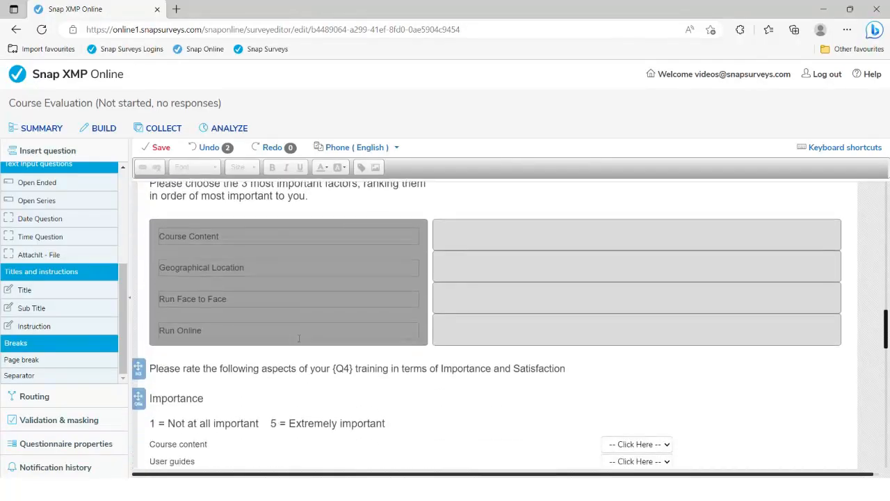
{"action": "scroll", "coordinate": [300, 341], "scroll_direction": "down", "scroll_amount": 4}
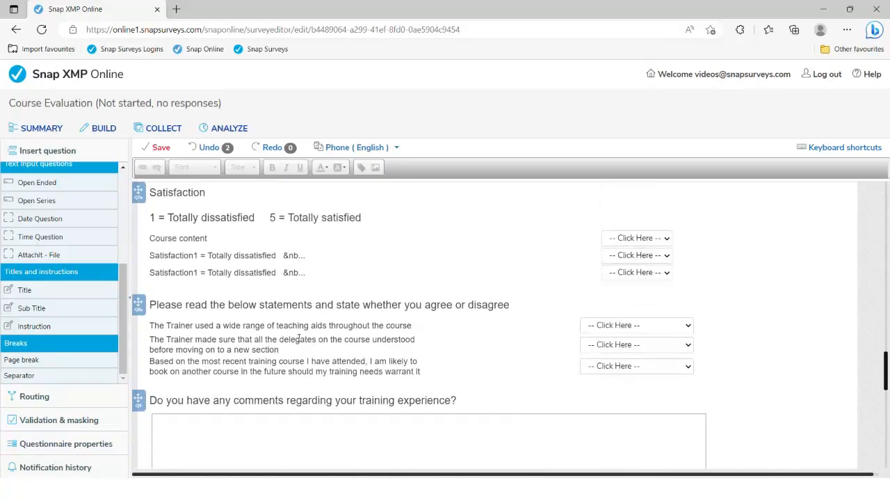
{"action": "left_click_drag", "start_coordinate": [886, 373], "coordinate": [881, 196]}
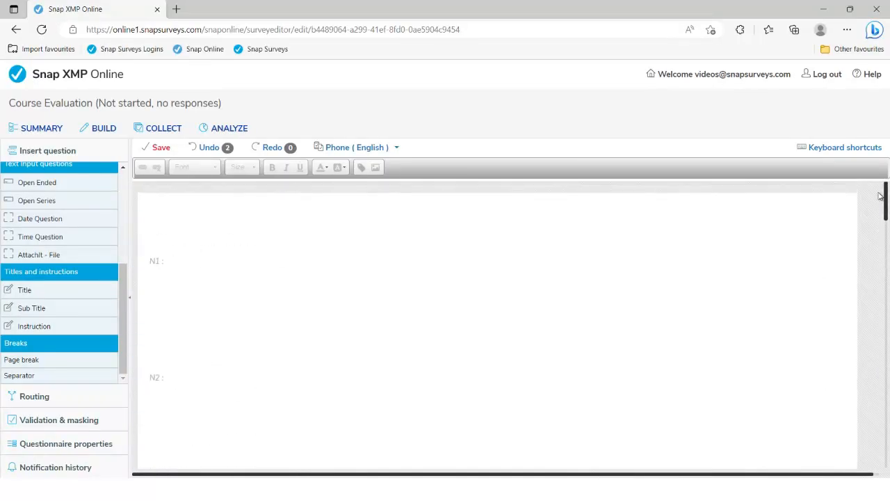
Step: Switch the editor to Paper: Keyed mode and paste a copy of the intro text below the original
{"action": "left_click", "coordinate": [381, 151]}
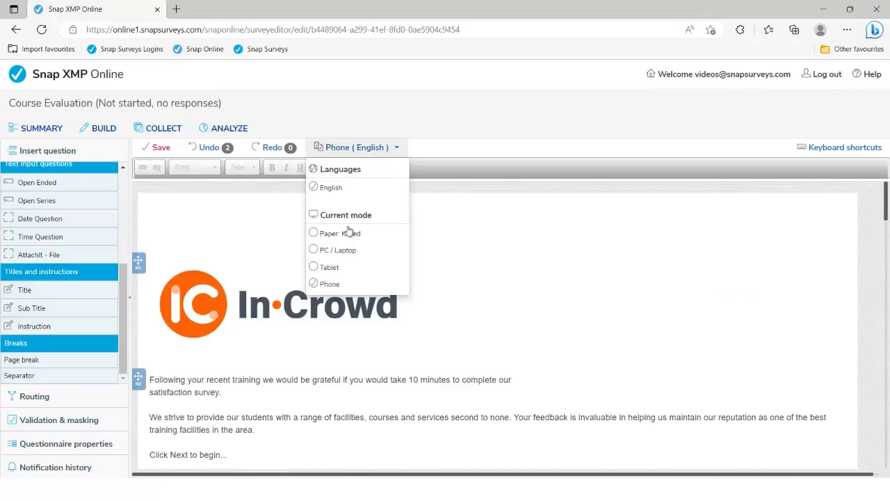
{"action": "left_click", "coordinate": [341, 233]}
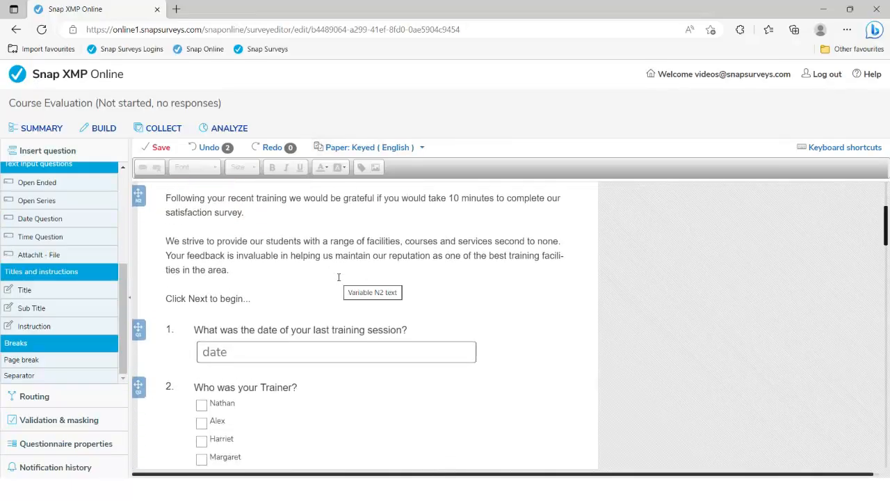
{"action": "left_click", "coordinate": [282, 300]}
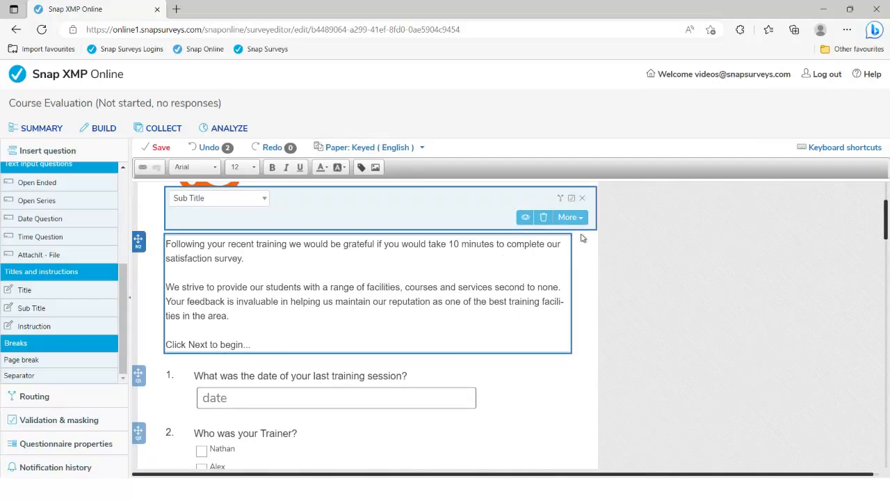
{"action": "scroll", "coordinate": [583, 238], "scroll_direction": "up", "scroll_amount": 1}
{"action": "left_click", "coordinate": [582, 276]}
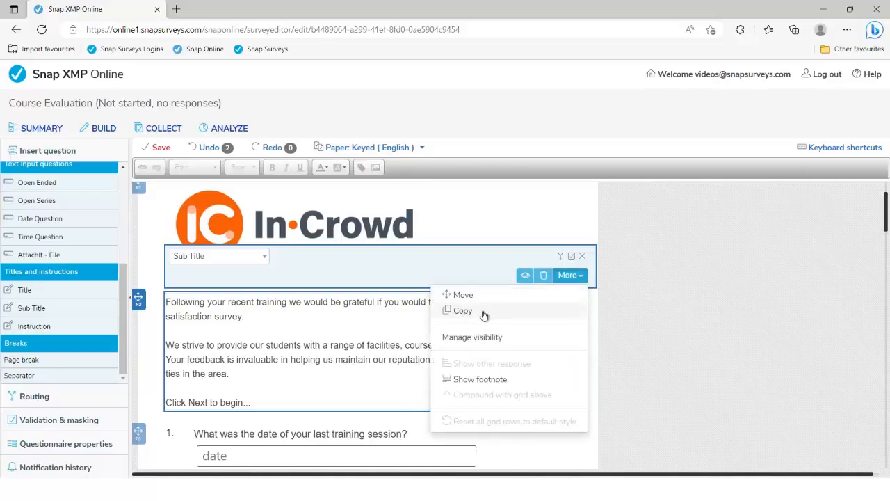
{"action": "left_click", "coordinate": [463, 310]}
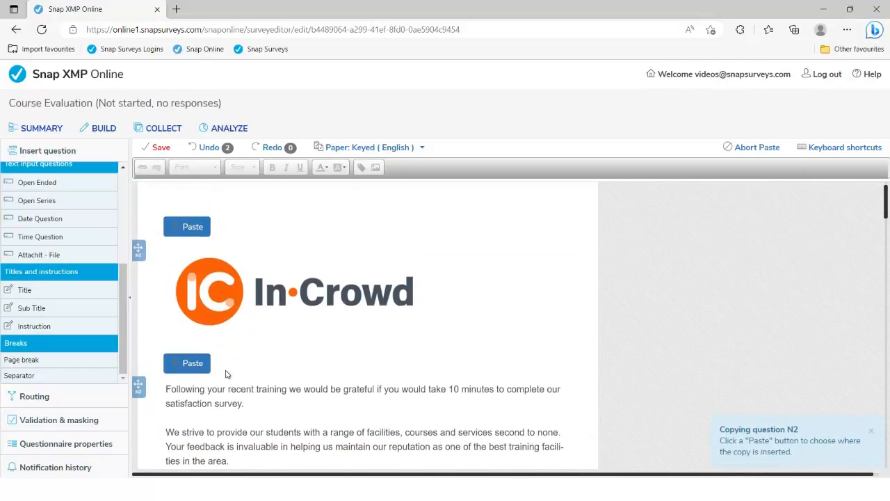
{"action": "left_click", "coordinate": [199, 365]}
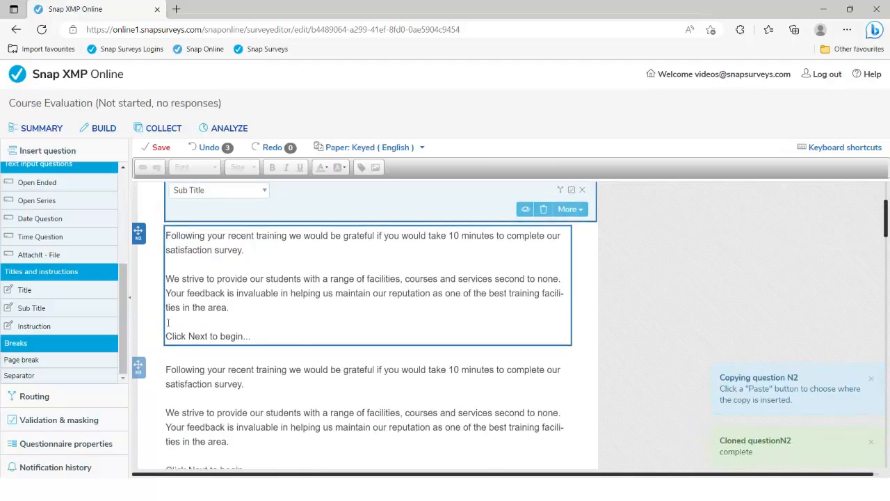
Step: Delete the 'Click Next to begin...' line and its extra period from intro N2, leaving N3 intact
{"action": "left_click_drag", "start_coordinate": [167, 322], "coordinate": [248, 335]}
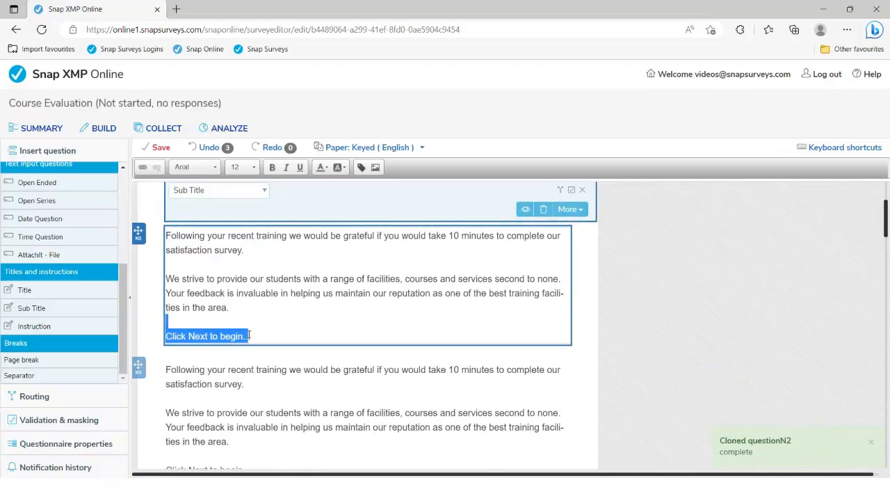
{"action": "key", "text": "Delete"}
{"action": "key", "text": "BackSpace"}
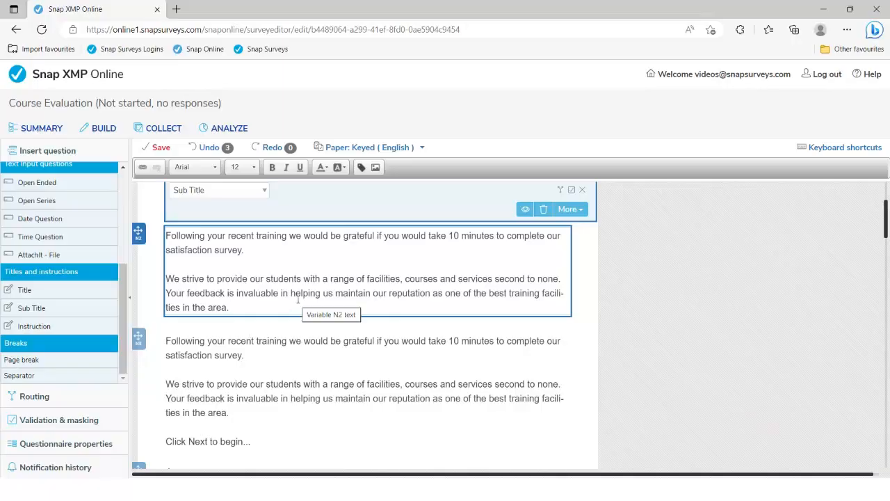
{"action": "left_click", "coordinate": [304, 368]}
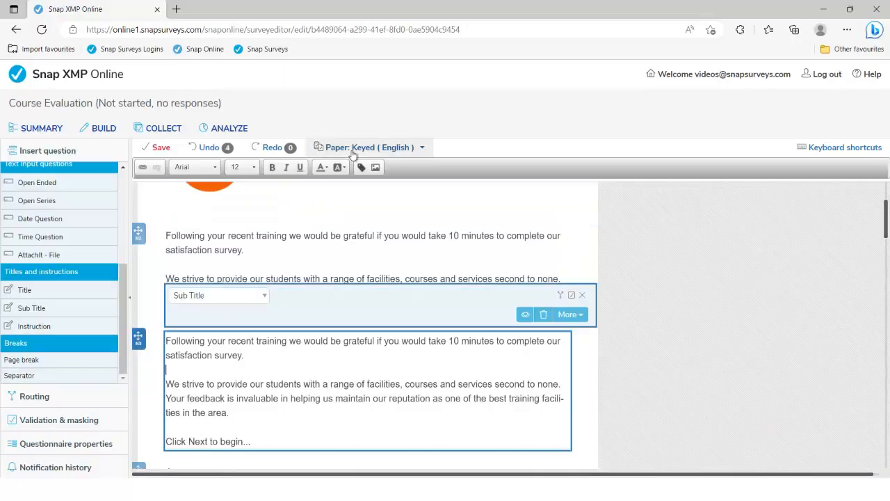
{"action": "left_click", "coordinate": [525, 315]}
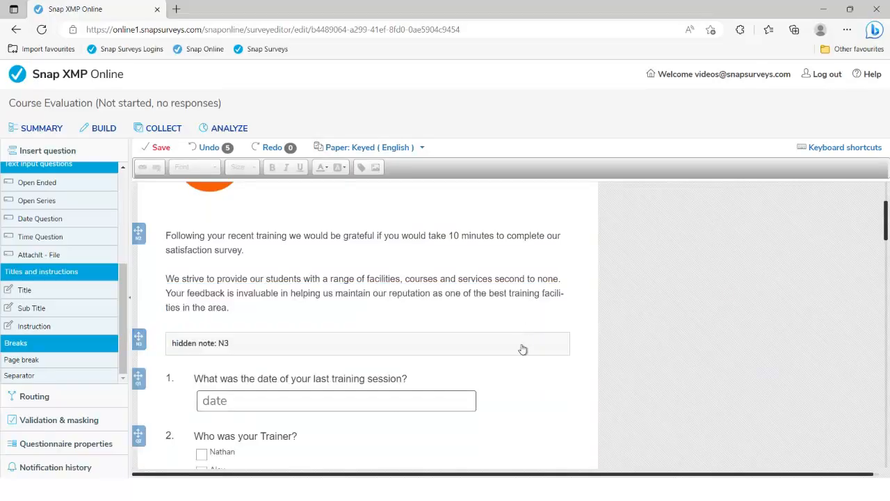
{"action": "left_click", "coordinate": [525, 315]}
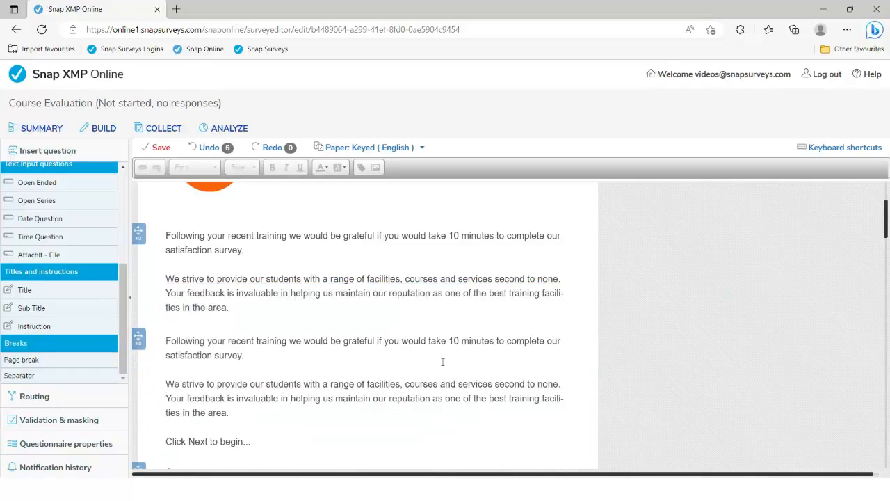
{"action": "left_click", "coordinate": [419, 397]}
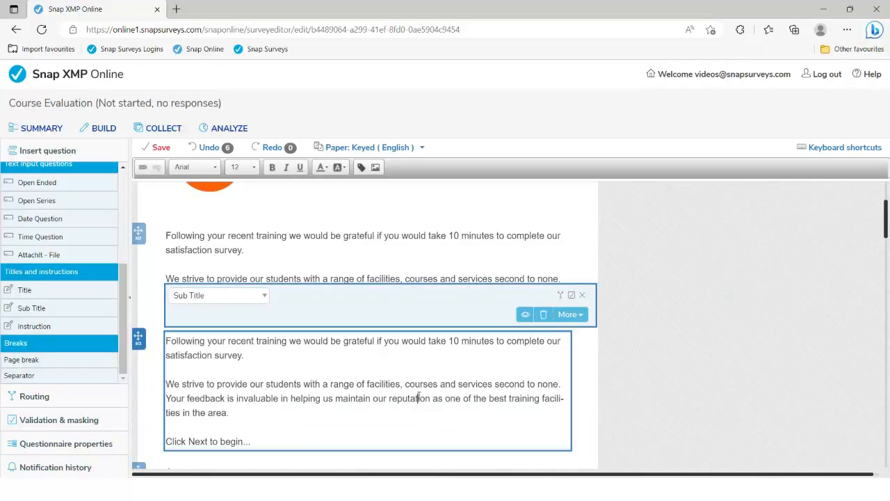
Step: Hide intro block N3 in the Paper: Keyed edition via Manage visibility
{"action": "left_click", "coordinate": [580, 315]}
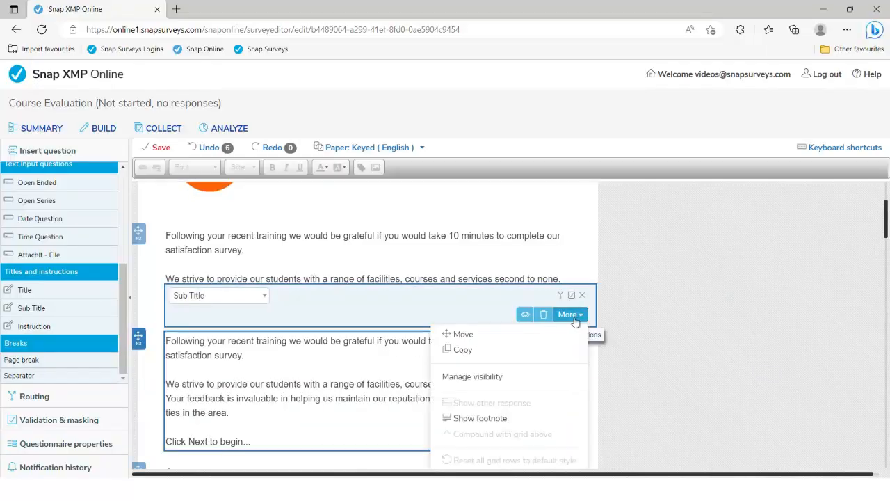
{"action": "left_click", "coordinate": [495, 376]}
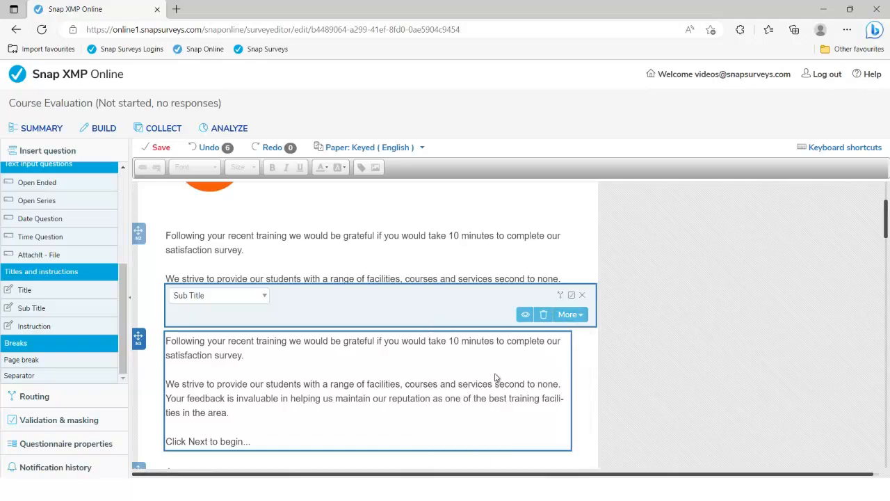
{"action": "left_click", "coordinate": [568, 182]}
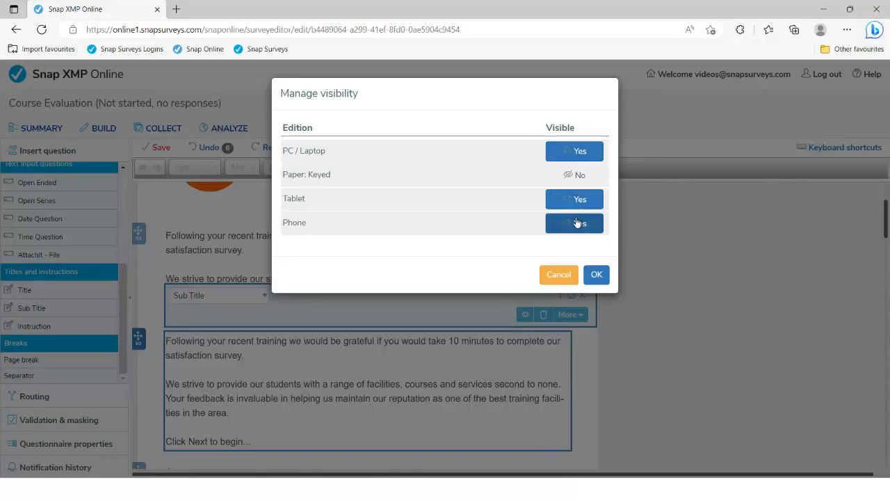
{"action": "left_click", "coordinate": [596, 274]}
Step: Hide intro block N2 on PC/Laptop, Tablet and Phone, then save the survey
{"action": "left_click", "coordinate": [406, 272]}
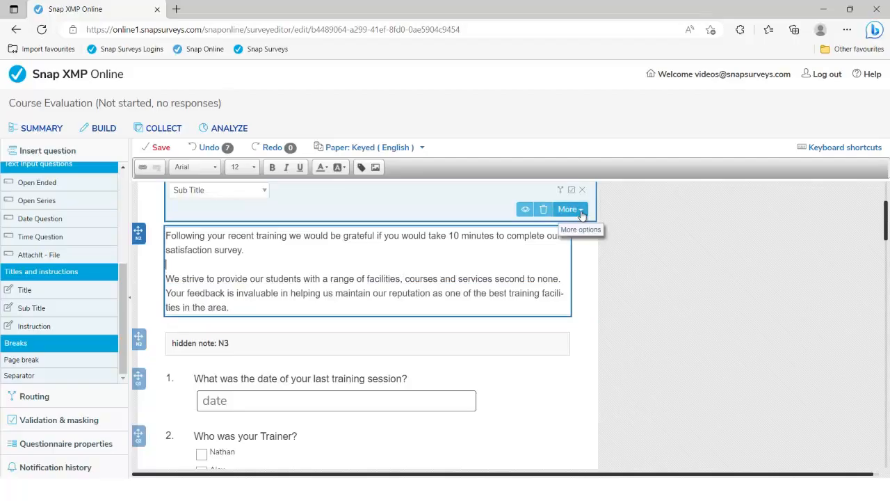
{"action": "scroll", "coordinate": [582, 282], "scroll_direction": "up", "scroll_amount": 1}
{"action": "left_click", "coordinate": [569, 267]}
{"action": "left_click", "coordinate": [536, 329]}
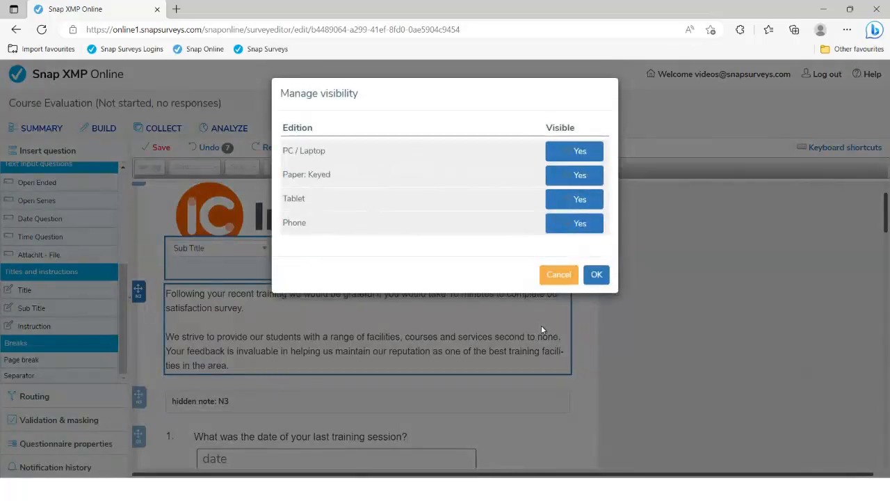
{"action": "left_click", "coordinate": [575, 157]}
{"action": "left_click", "coordinate": [577, 201]}
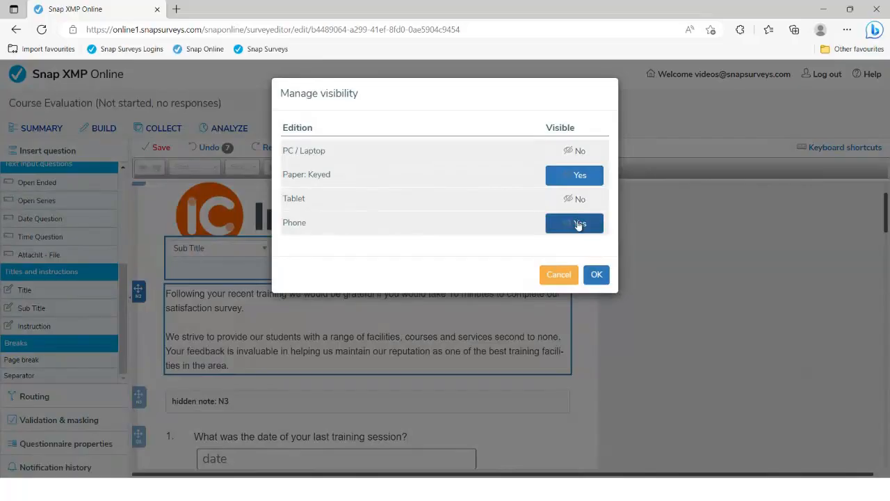
{"action": "left_click", "coordinate": [578, 225]}
{"action": "left_click", "coordinate": [603, 278]}
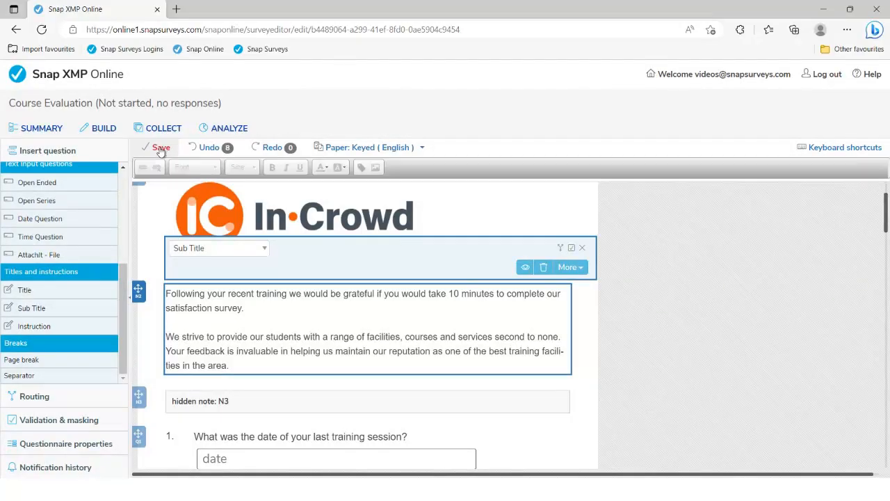
{"action": "left_click", "coordinate": [161, 148]}
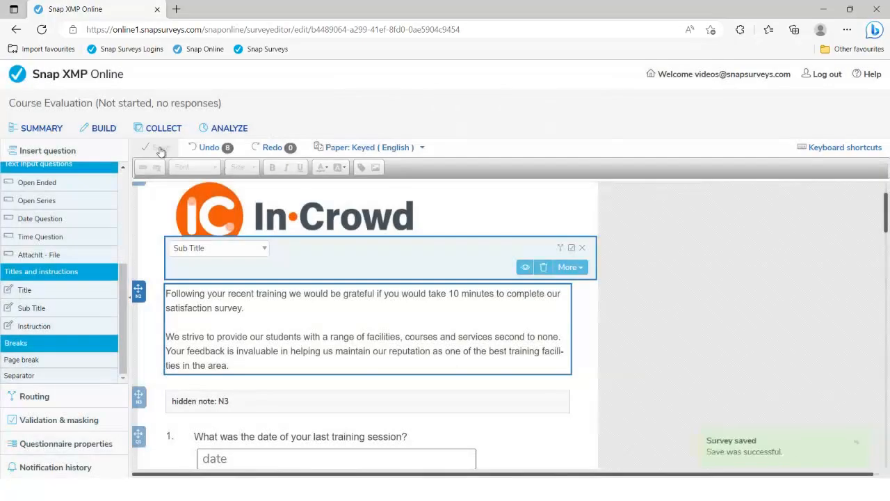
Step: From the COLLECT tab, publish and confirm the current version of the Course Evaluation survey
{"action": "left_click", "coordinate": [164, 130]}
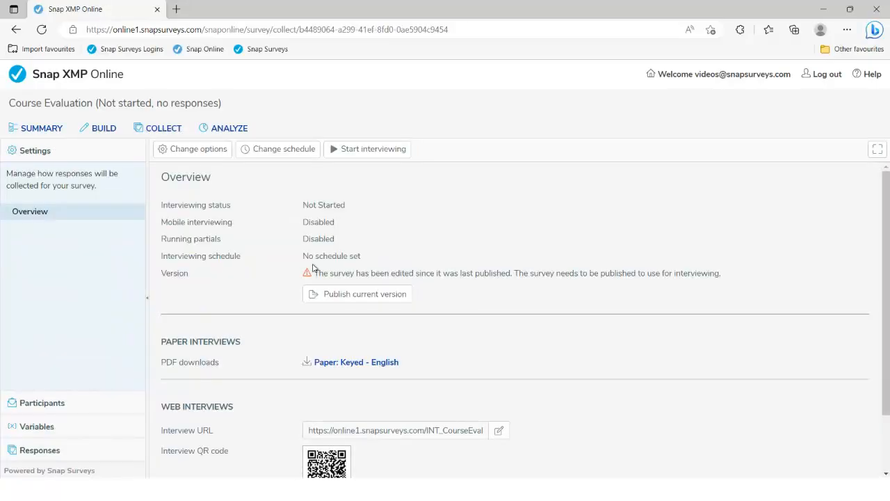
{"action": "left_click_drag", "start_coordinate": [316, 273], "coordinate": [510, 270]}
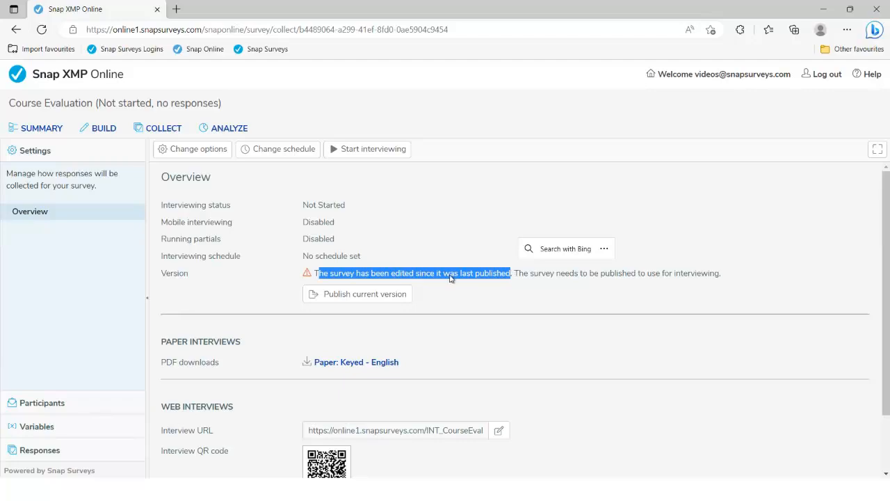
{"action": "left_click", "coordinate": [357, 295]}
{"action": "left_click", "coordinate": [472, 206]}
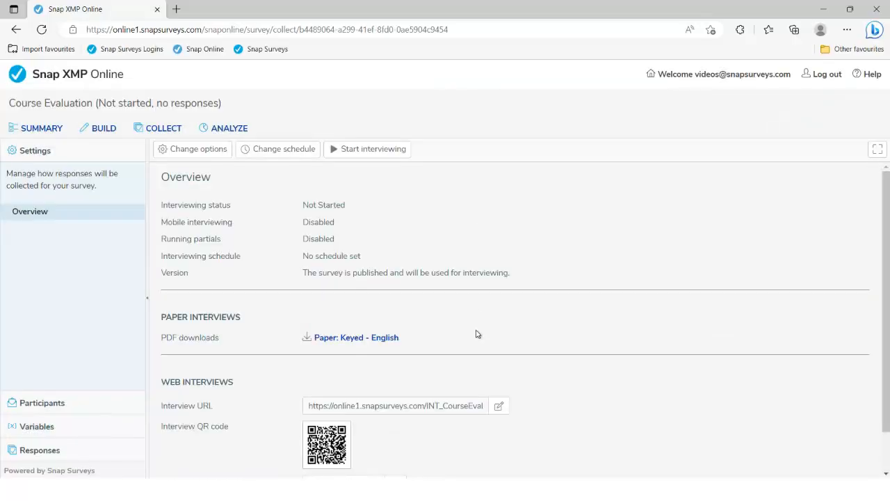
{"action": "scroll", "coordinate": [477, 338], "scroll_direction": "down", "scroll_amount": 1}
Step: Launch the survey preview and advance to the first page of questions
{"action": "left_click", "coordinate": [355, 440]}
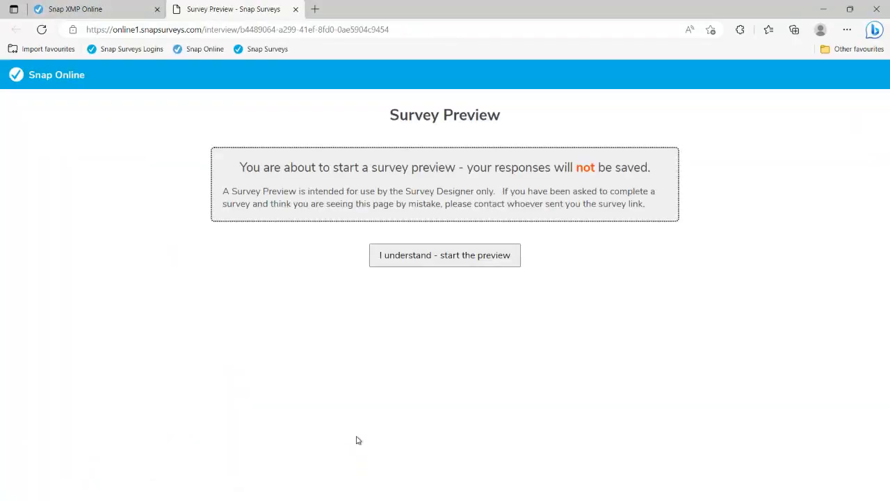
{"action": "left_click", "coordinate": [427, 264]}
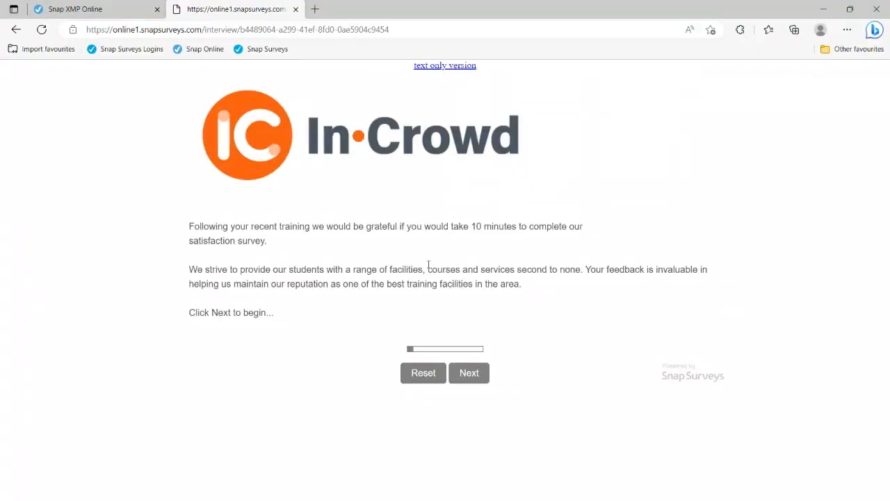
{"action": "left_click", "coordinate": [479, 375]}
{"action": "scroll", "coordinate": [428, 347], "scroll_direction": "down", "scroll_amount": 1}
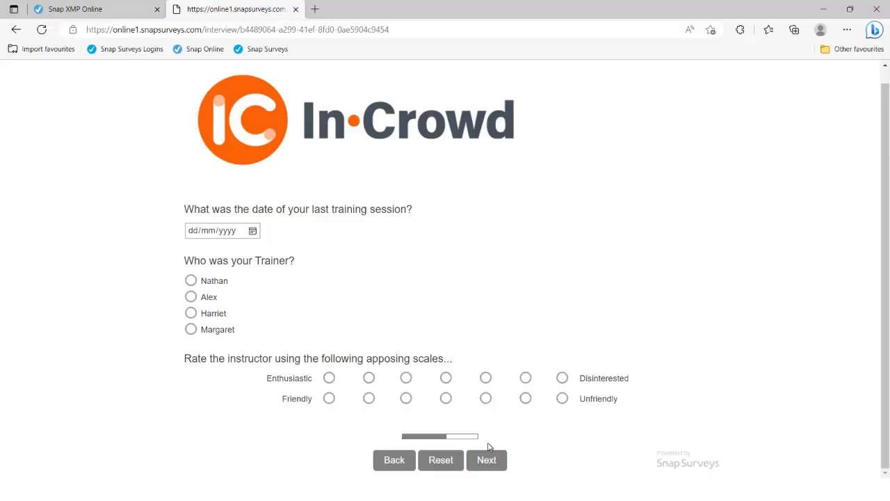
Step: Page through to the survey's final page, then show the PowerPoint 'Thank you for listening' slide
{"action": "left_click", "coordinate": [488, 459]}
{"action": "scroll", "coordinate": [482, 424], "scroll_direction": "down", "scroll_amount": 3}
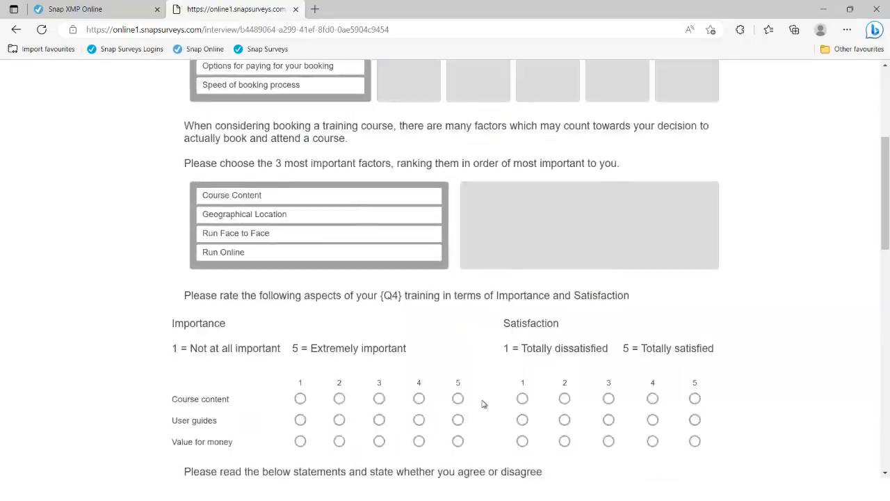
{"action": "scroll", "coordinate": [483, 403], "scroll_direction": "down", "scroll_amount": 9}
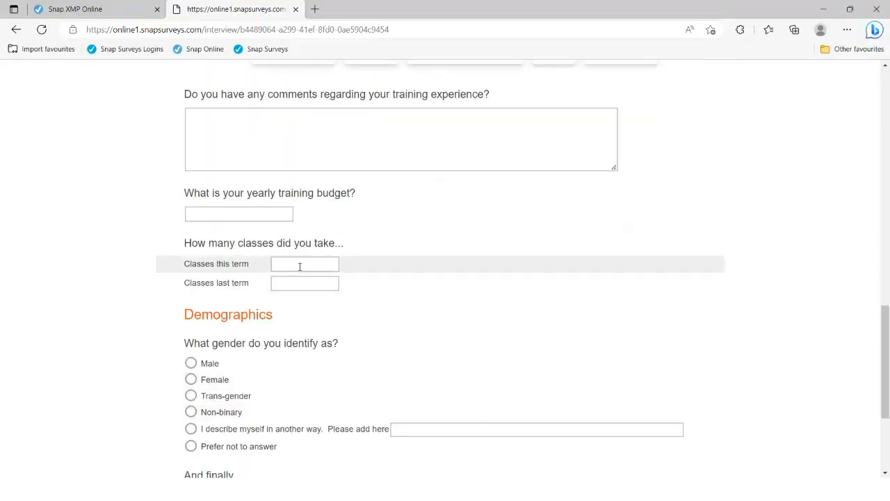
{"action": "scroll", "coordinate": [365, 318], "scroll_direction": "down", "scroll_amount": 3}
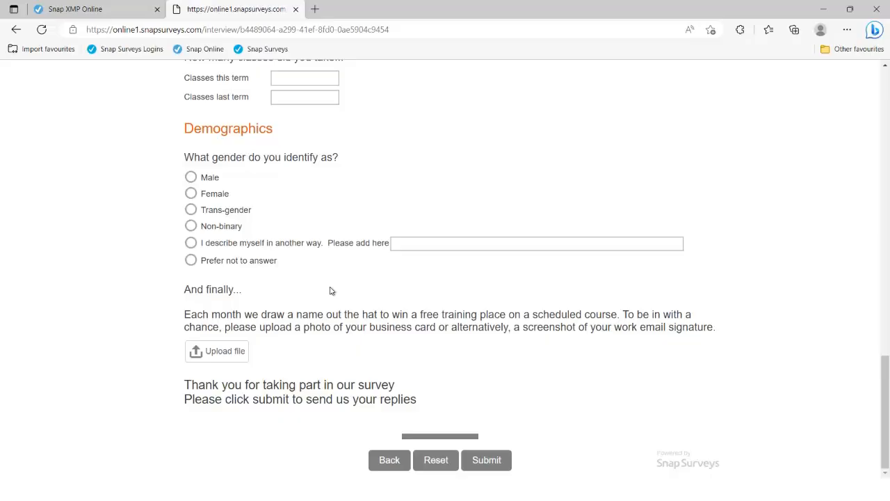
{"action": "key", "text": "alt+Tab"}
{"action": "key", "text": "alt+Tab"}
{"action": "key", "text": "alt+Tab"}
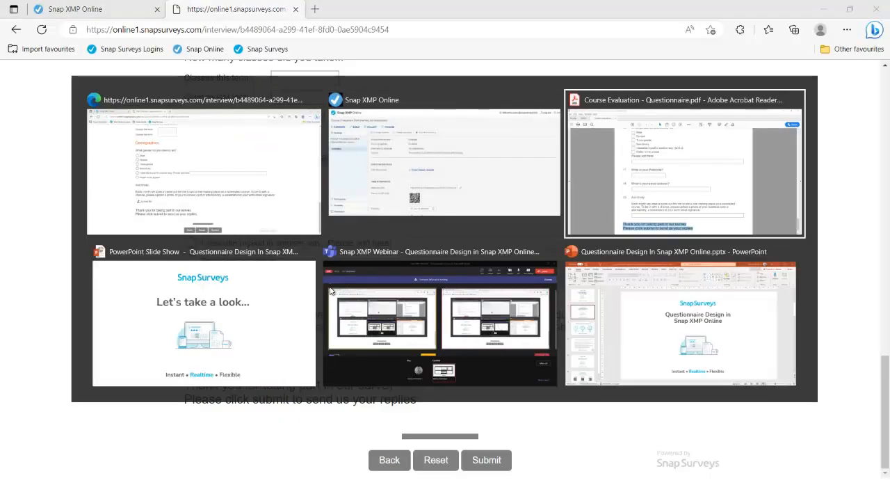
{"action": "key", "text": "Right"}
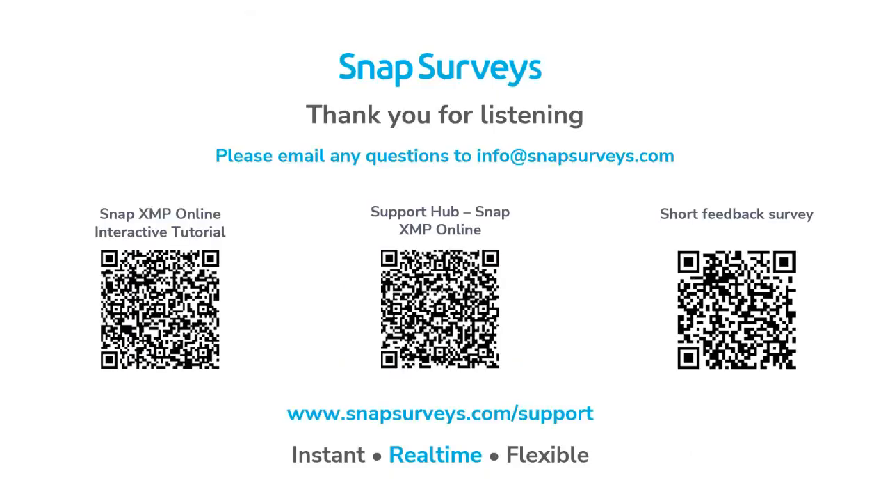